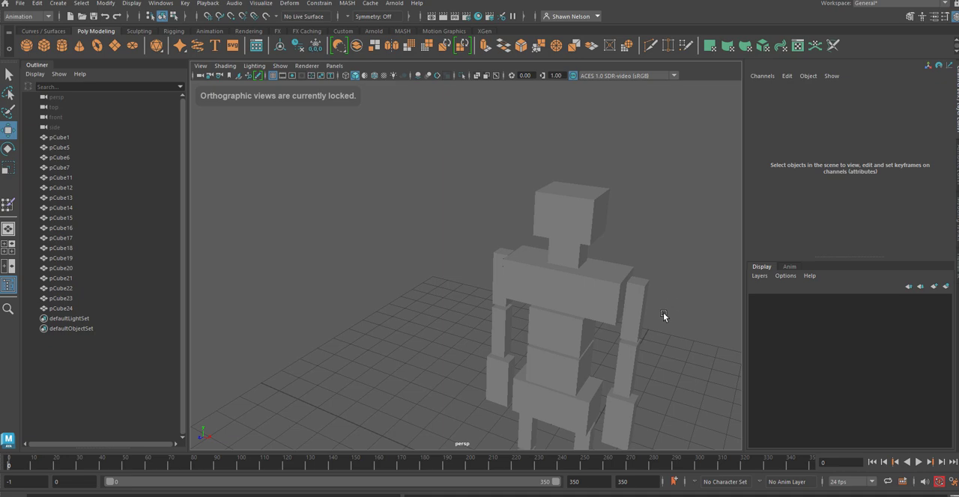
Step: Select all the body-part cubes of the block figure and center their pivots
{"action": "left_click_drag", "start_coordinate": [663, 316], "coordinate": [629, 283], "text": "alt"}
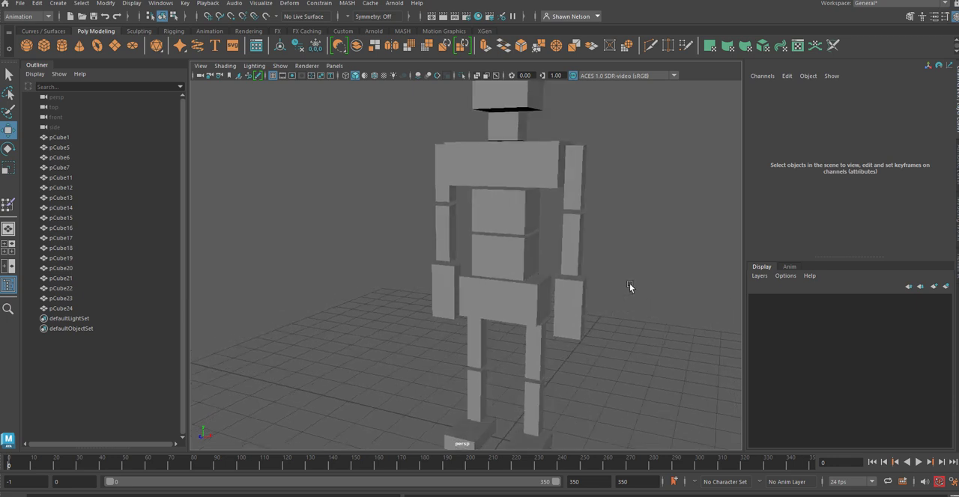
{"action": "left_click", "coordinate": [573, 251]}
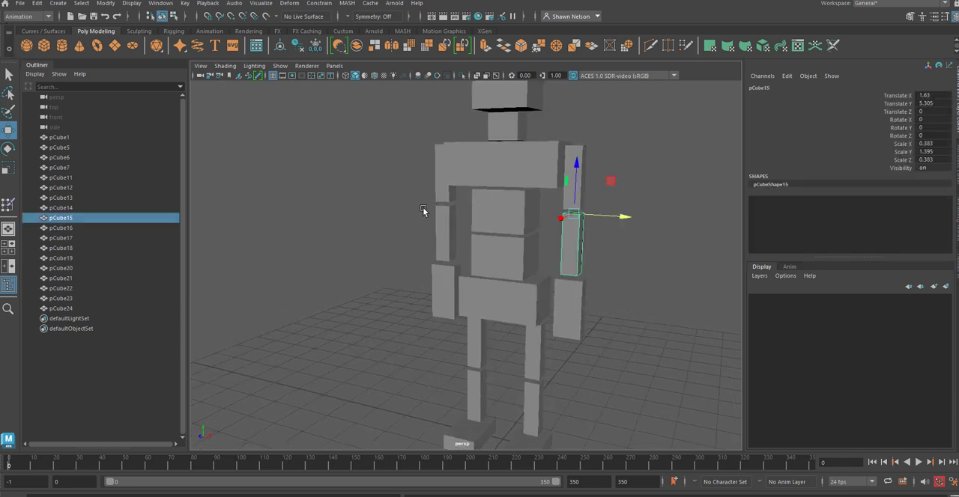
{"action": "scroll", "coordinate": [629, 217], "scroll_direction": "down", "scroll_amount": 5}
{"action": "left_click", "coordinate": [456, 139]}
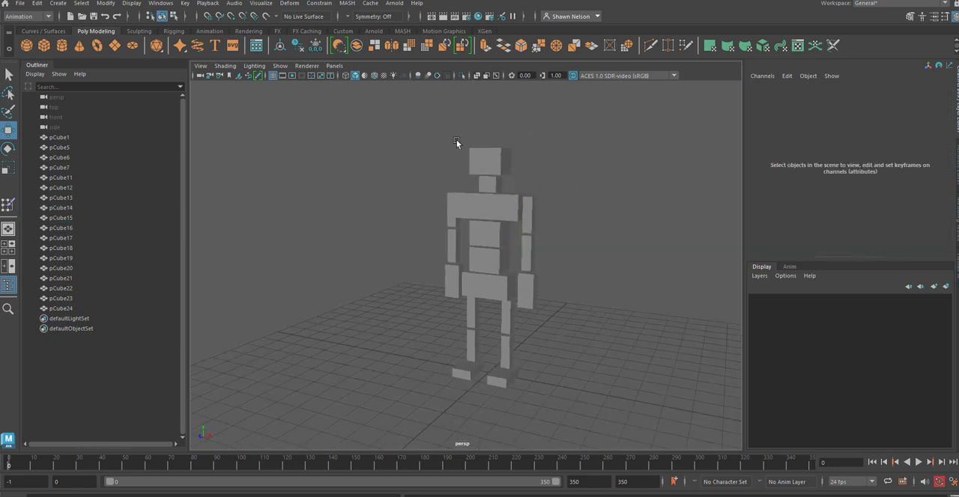
{"action": "left_click_drag", "start_coordinate": [381, 130], "coordinate": [563, 397]}
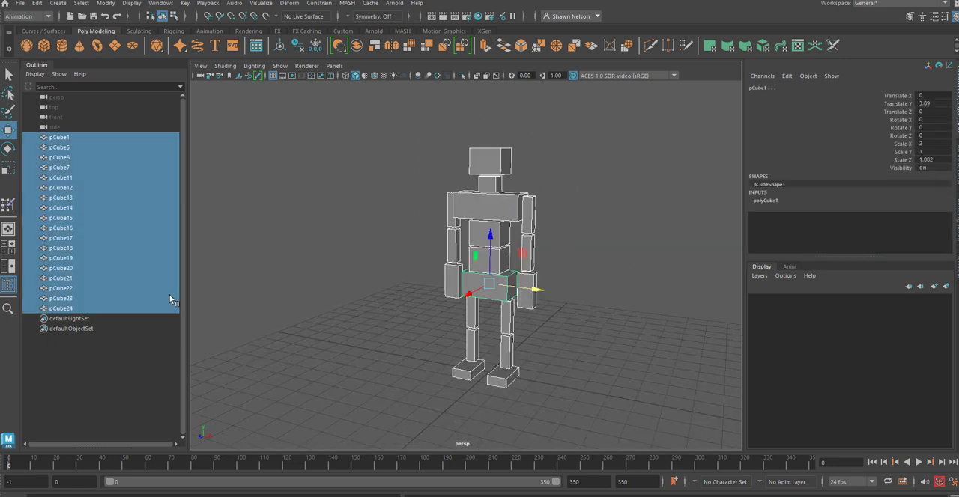
{"action": "left_click", "coordinate": [106, 3]}
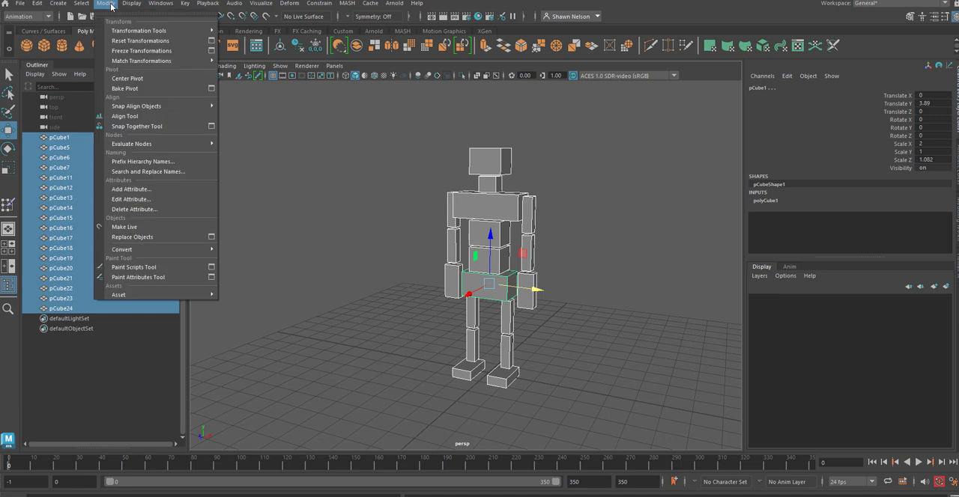
{"action": "left_click", "coordinate": [134, 77]}
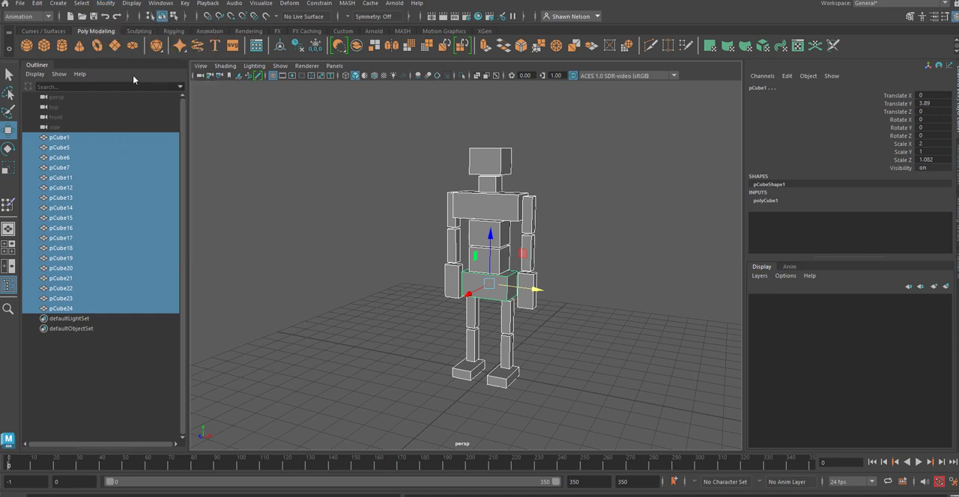
{"action": "left_click", "coordinate": [386, 232]}
Step: Examine the pivot positions of the chest, both torso blocks and the pelvis
{"action": "left_click", "coordinate": [503, 200]}
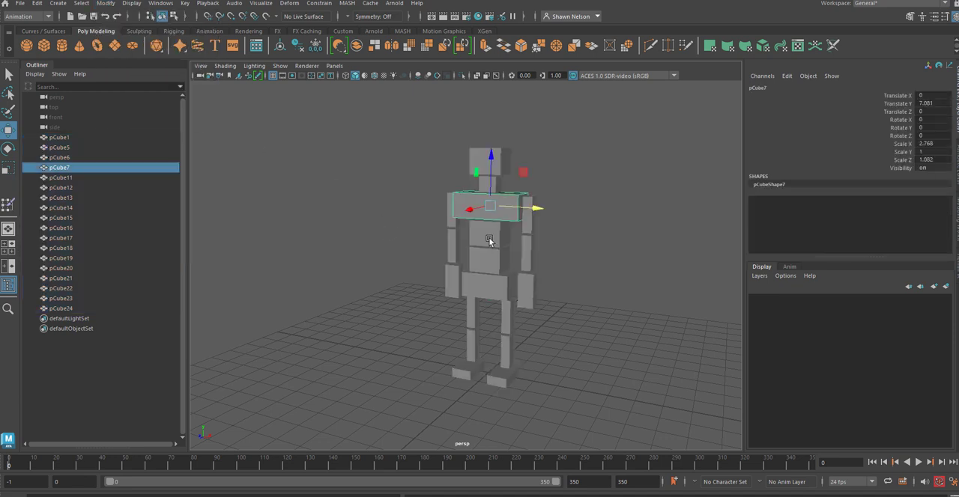
{"action": "left_click", "coordinate": [490, 239]}
{"action": "left_click", "coordinate": [487, 264]}
{"action": "left_click", "coordinate": [487, 293]}
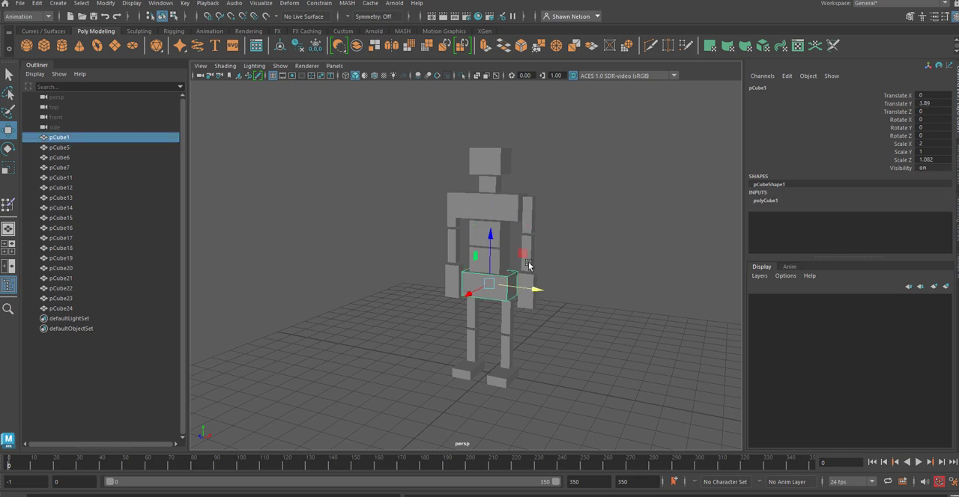
Step: Try rotating the upper arm about its centered pivot and undo the rotation
{"action": "left_click", "coordinate": [526, 222]}
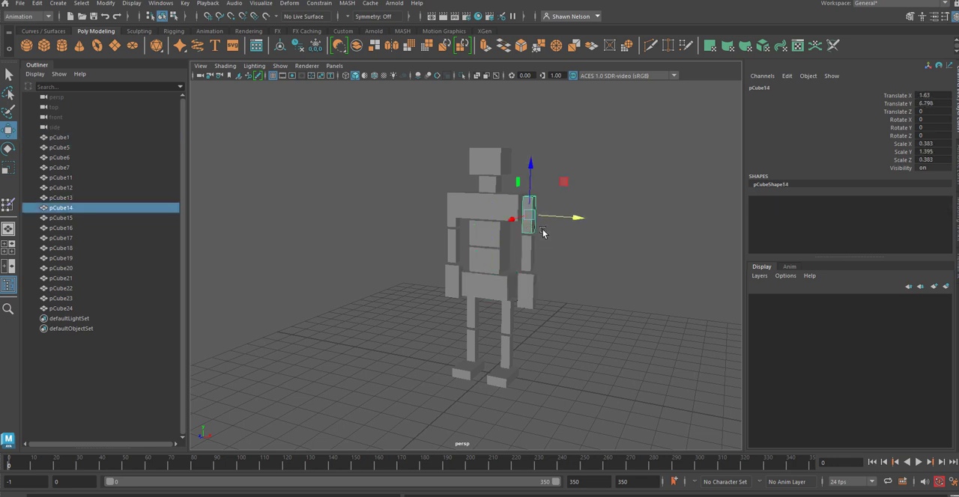
{"action": "mouse_move", "coordinate": [543, 233]}
{"action": "right_mouse_down", "text": "alt"}
{"action": "mouse_move", "coordinate": [585, 268]}
{"action": "mouse_move", "coordinate": [653, 271]}
{"action": "mouse_move", "coordinate": [631, 338]}
{"action": "mouse_move", "coordinate": [542, 219]}
{"action": "right_mouse_up", "text": "alt"}
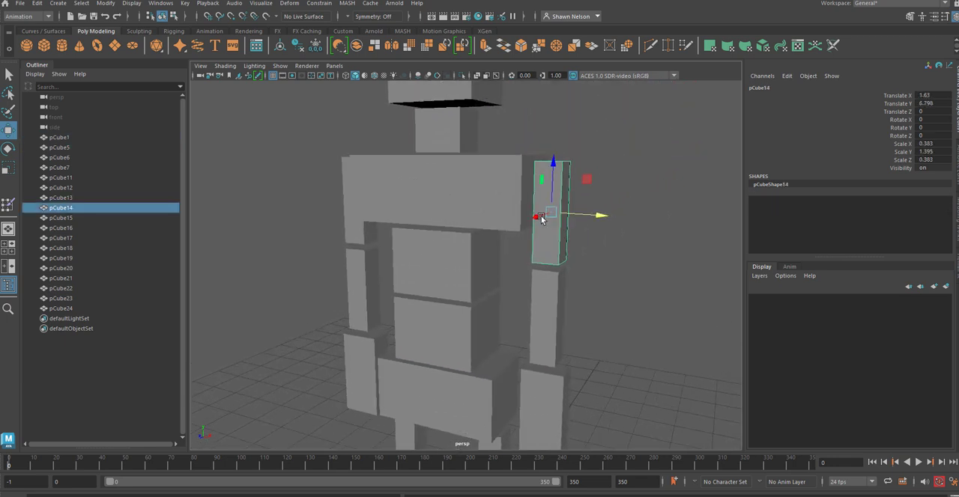
{"action": "key", "text": "e"}
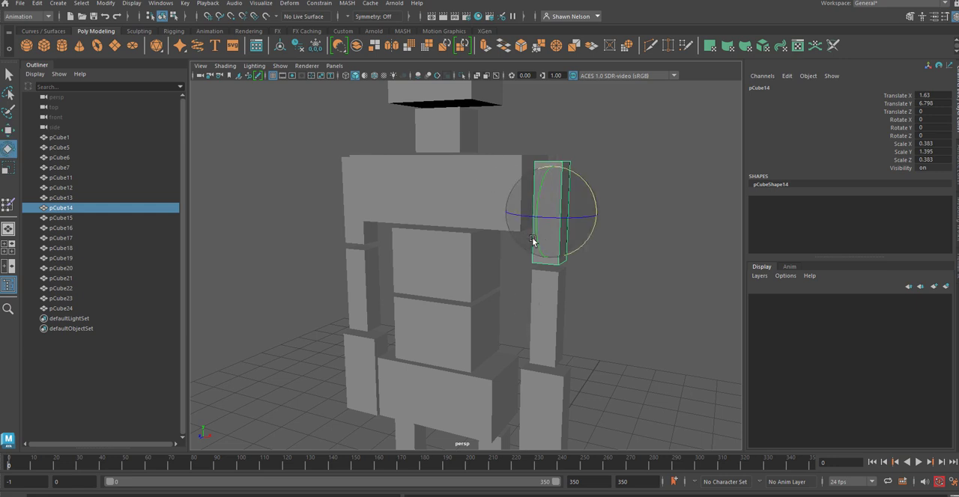
{"action": "left_click_drag", "start_coordinate": [537, 244], "coordinate": [514, 197]}
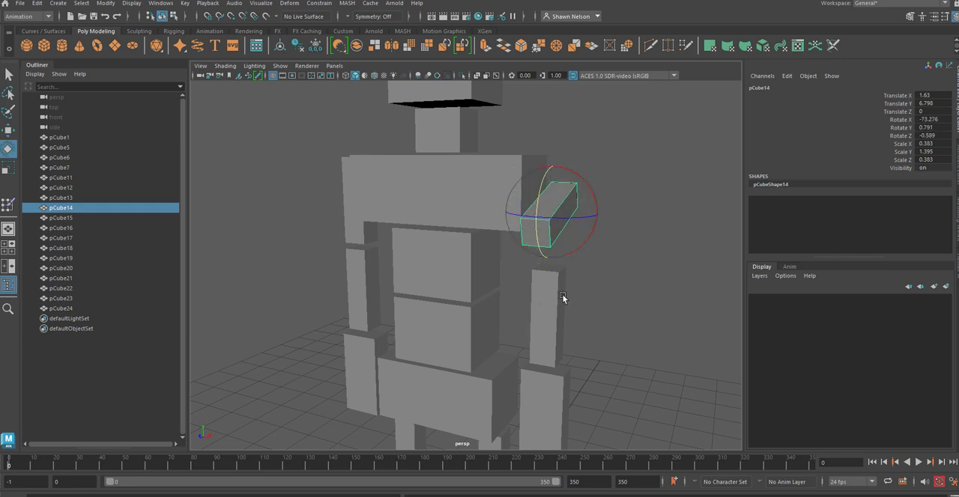
{"action": "key", "text": "ctrl+z"}
{"action": "left_click", "coordinate": [658, 276]}
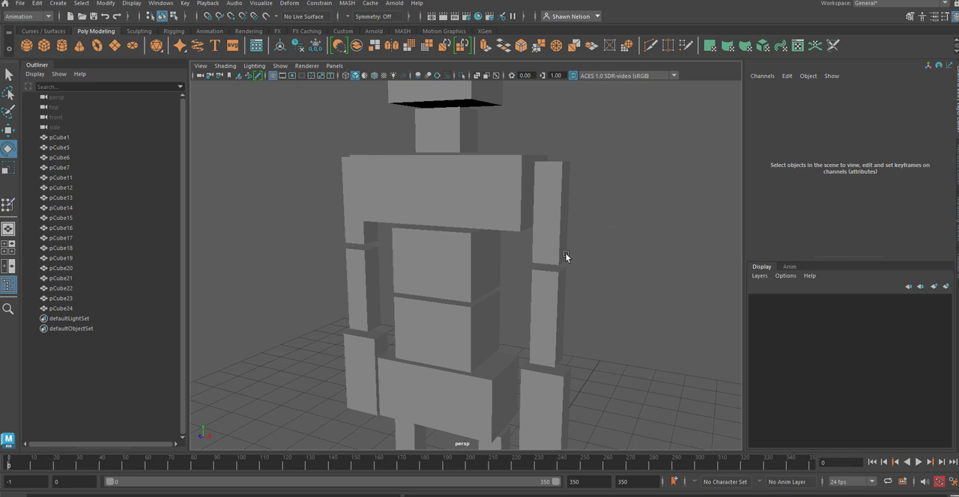
Step: In the front view, delete the arm and leg cubes on the figure's negative X side
{"action": "key", "text": "space"}
{"action": "left_click_drag", "start_coordinate": [566, 257], "coordinate": [570, 281]}
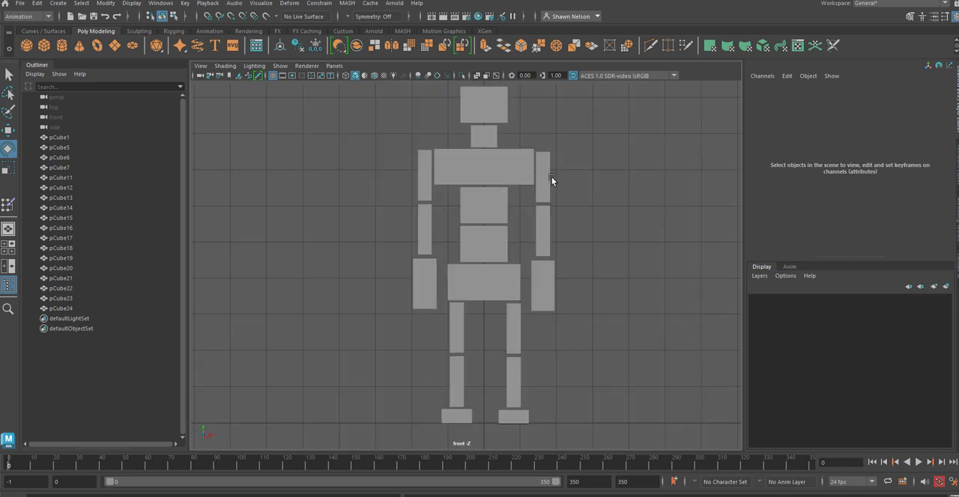
{"action": "left_click_drag", "start_coordinate": [399, 149], "coordinate": [417, 304]}
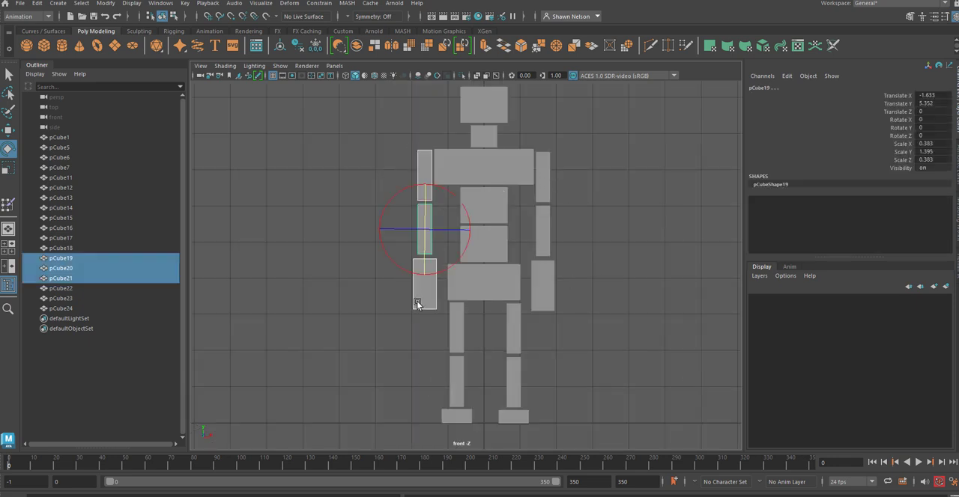
{"action": "key", "text": "Delete"}
{"action": "left_click_drag", "start_coordinate": [439, 331], "coordinate": [462, 439]}
{"action": "key", "text": "Delete"}
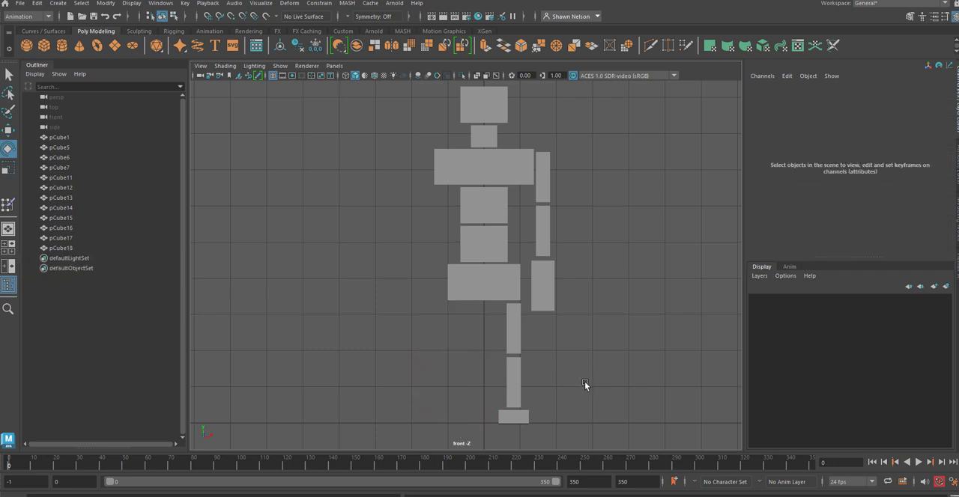
Step: Move the pivot of the remaining foot cube up to the ankle
{"action": "left_click", "coordinate": [506, 423]}
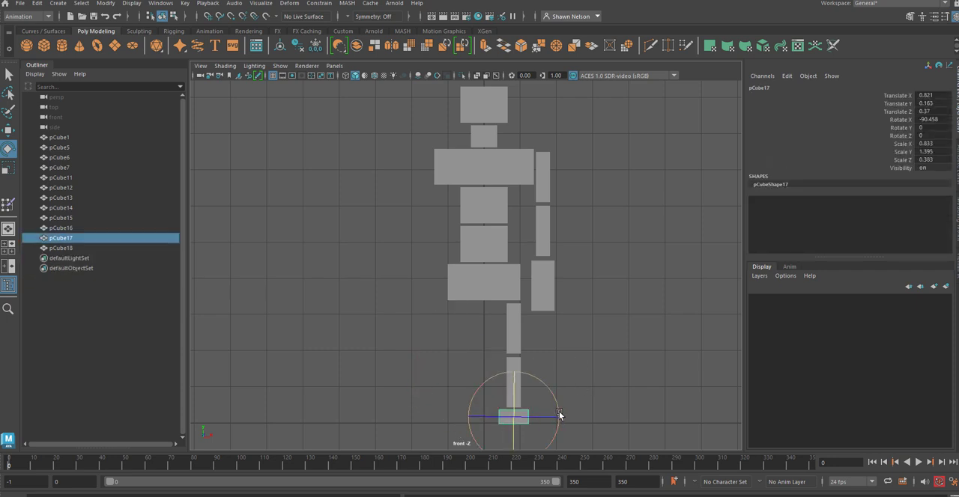
{"action": "key", "text": "w"}
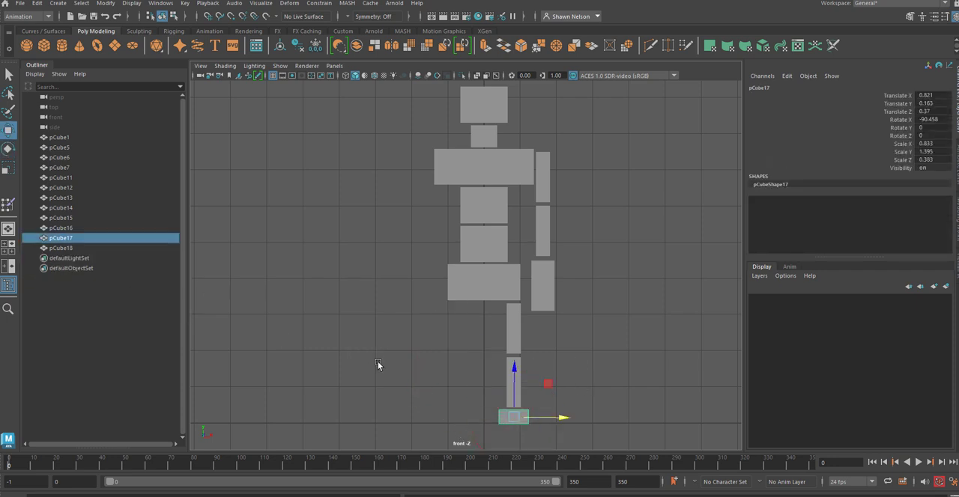
{"action": "key", "text": "d"}
{"action": "left_click_drag", "start_coordinate": [513, 375], "coordinate": [518, 314]}
{"action": "left_click", "coordinate": [612, 368]}
Step: Move the lower leg's pivot up to the knee and the upper leg's pivot up near the hip
{"action": "left_click", "coordinate": [514, 378]}
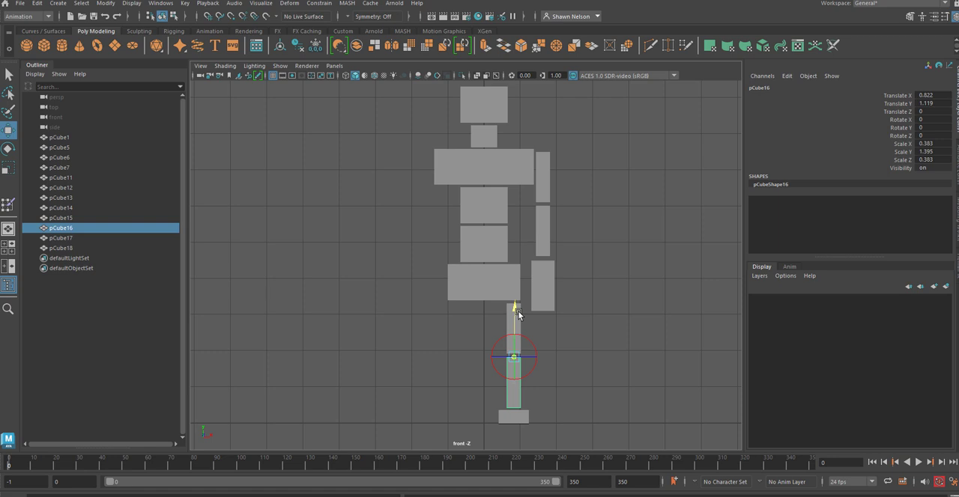
{"action": "left_click", "coordinate": [621, 367]}
{"action": "left_click", "coordinate": [518, 327]}
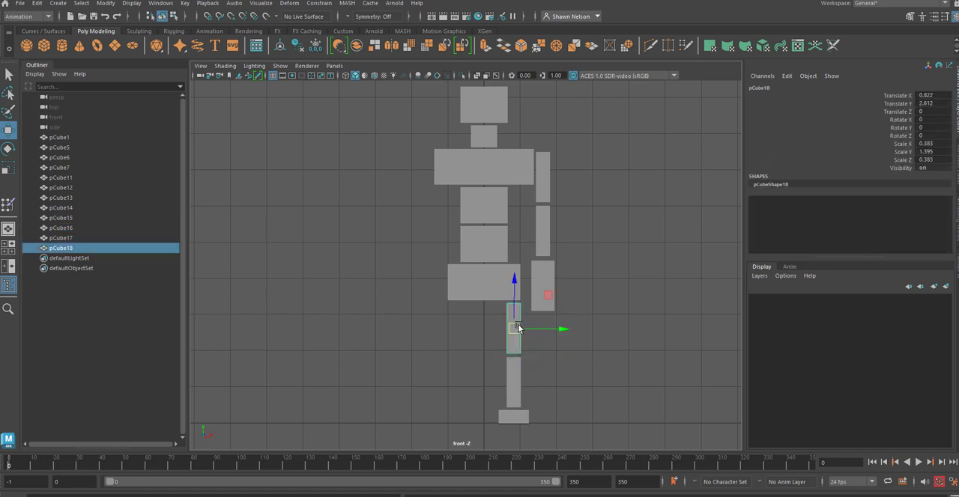
{"action": "key", "text": "d"}
{"action": "left_click_drag", "start_coordinate": [514, 282], "coordinate": [514, 265]}
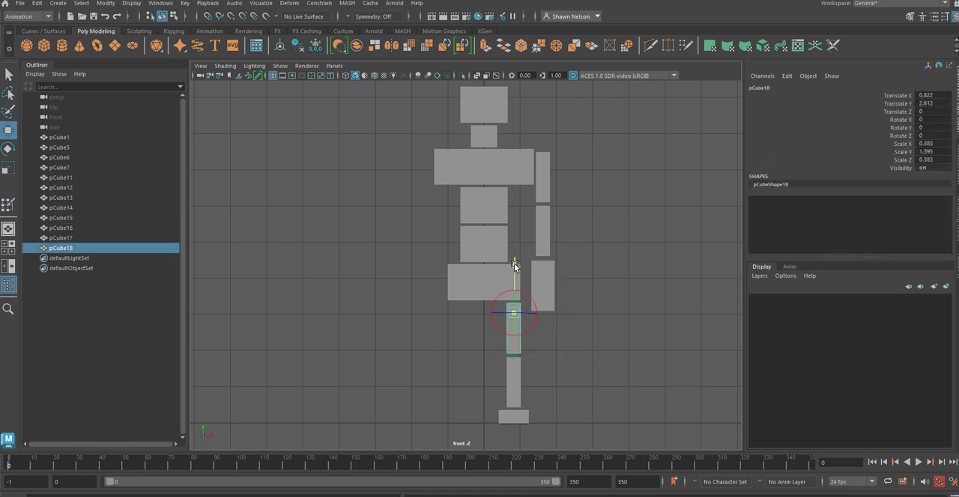
{"action": "left_click", "coordinate": [655, 276]}
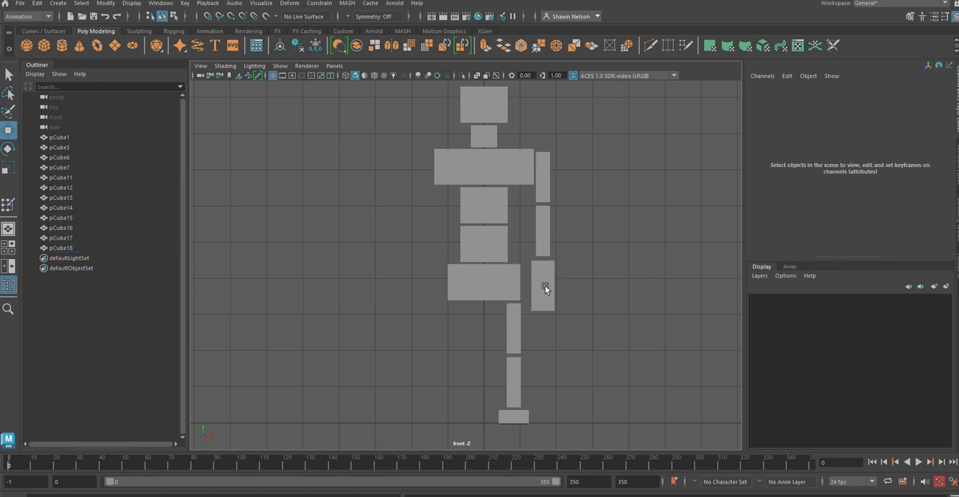
Step: Move the hand's pivot up to the wrist and the forearm's pivot up to the elbow
{"action": "left_click", "coordinate": [545, 288]}
{"action": "key", "text": "d"}
{"action": "left_click_drag", "start_coordinate": [542, 238], "coordinate": [547, 213]}
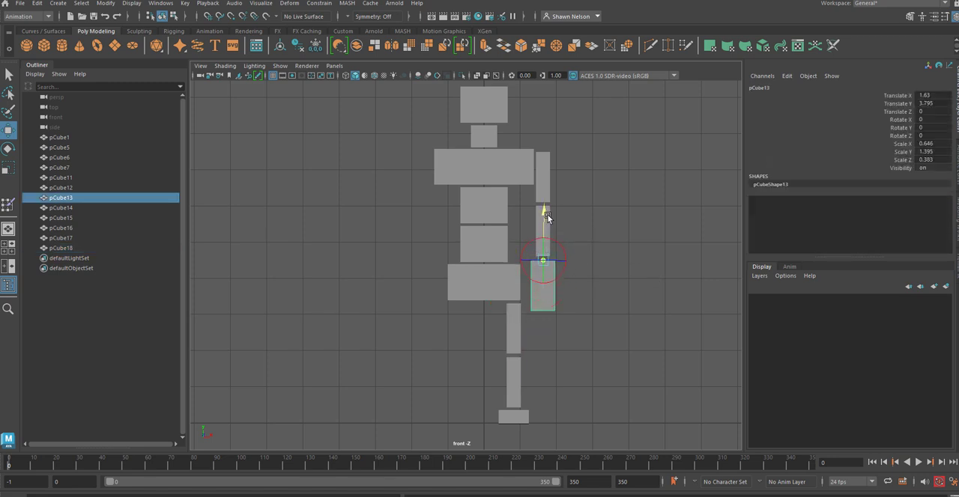
{"action": "left_click", "coordinate": [605, 217]}
{"action": "left_click", "coordinate": [541, 216]}
{"action": "key", "text": "d"}
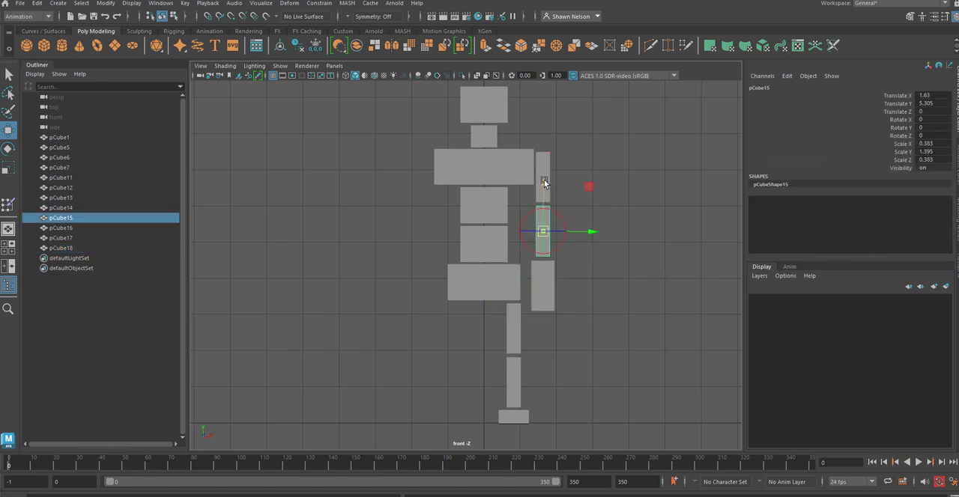
{"action": "left_click_drag", "start_coordinate": [543, 173], "coordinate": [541, 155]}
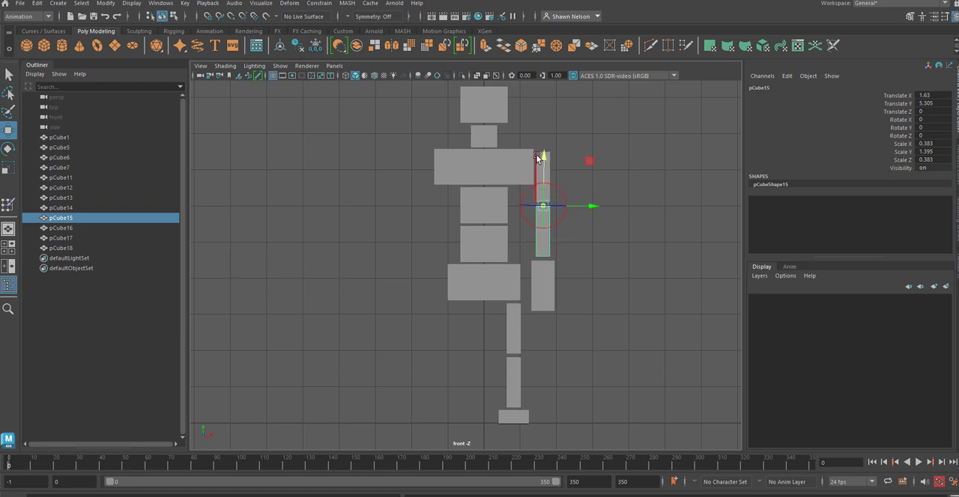
{"action": "left_click", "coordinate": [635, 249]}
Step: Move the upper arm's pivot up toward the shoulder
{"action": "left_click", "coordinate": [540, 184]}
{"action": "key", "text": "d"}
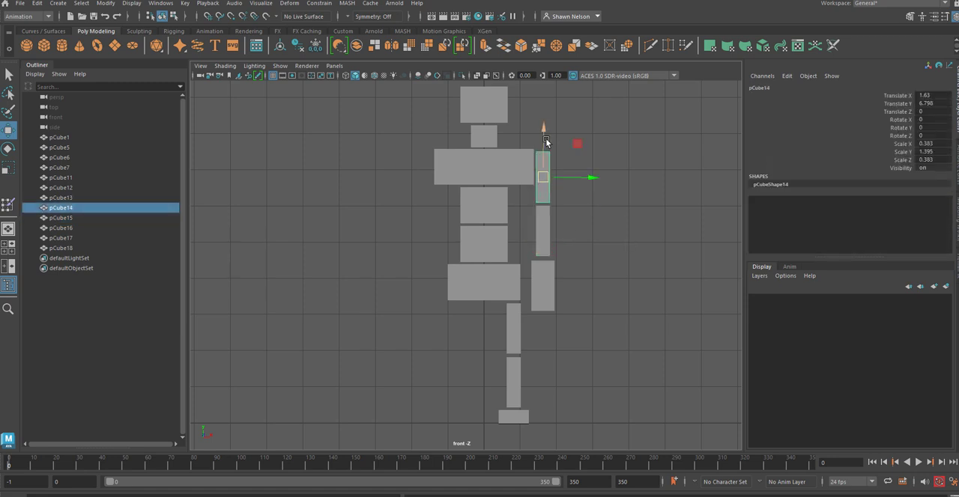
{"action": "left_click_drag", "start_coordinate": [546, 135], "coordinate": [537, 121]}
{"action": "left_click", "coordinate": [642, 206]}
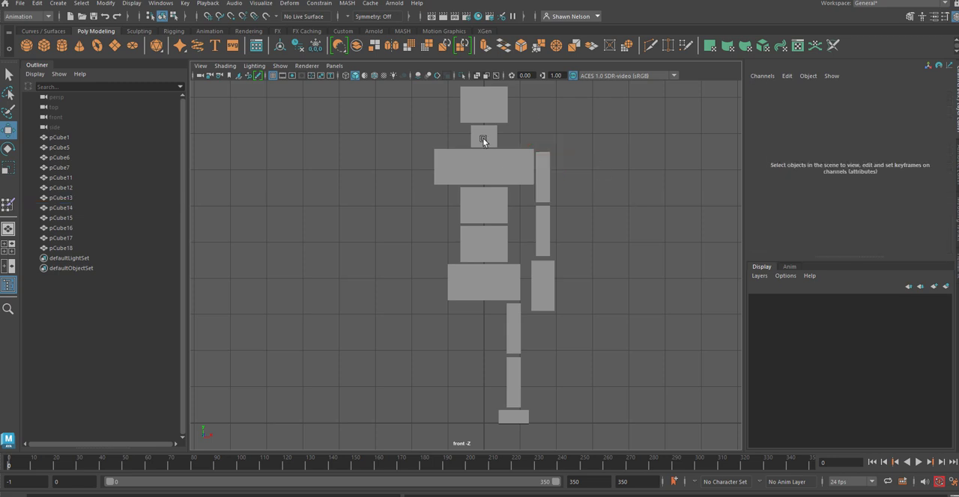
Step: Move the head's pivot down to its bottom edge, where it meets the neck
{"action": "left_click", "coordinate": [484, 99]}
{"action": "key", "text": "d"}
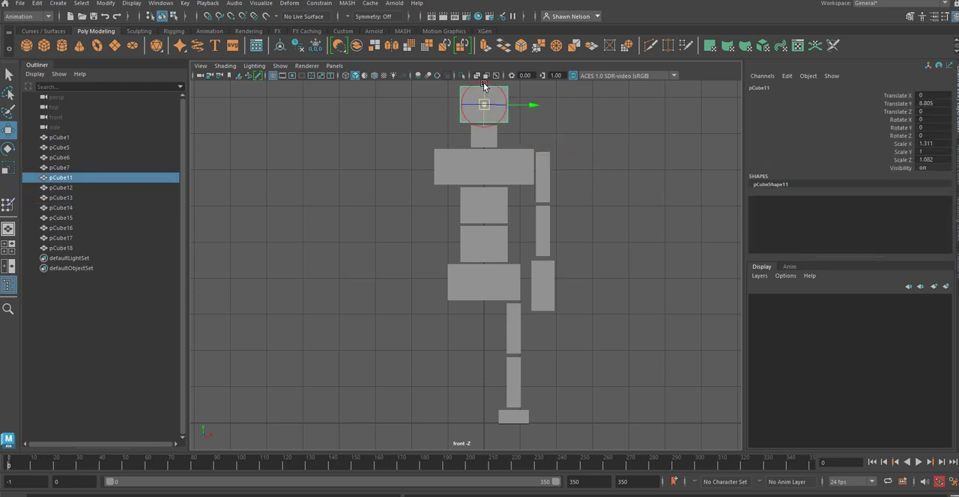
{"action": "left_click_drag", "start_coordinate": [483, 84], "coordinate": [483, 97]}
{"action": "key", "text": "ctrl+z"}
{"action": "middle_click_drag", "start_coordinate": [568, 151], "coordinate": [579, 184], "text": "alt"}
{"action": "left_click_drag", "start_coordinate": [495, 96], "coordinate": [499, 116]}
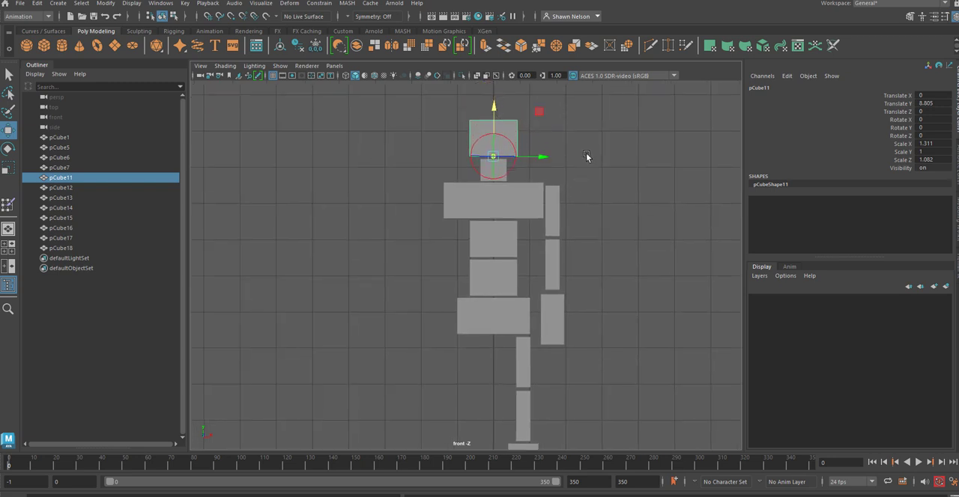
{"action": "left_click", "coordinate": [586, 156]}
Step: Move the neck's pivot down to its base and the chest's pivot down to its bottom edge
{"action": "left_click", "coordinate": [494, 171]}
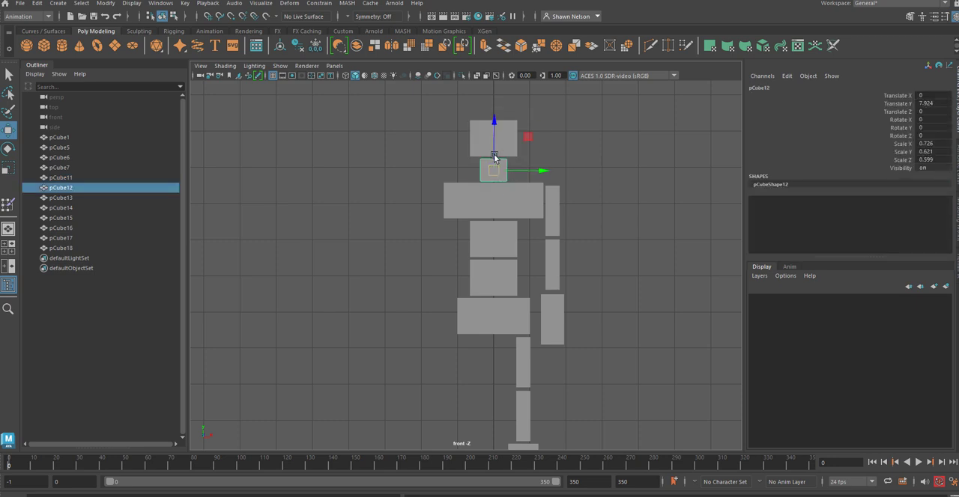
{"action": "key", "text": "d"}
{"action": "left_click_drag", "start_coordinate": [495, 119], "coordinate": [495, 131]}
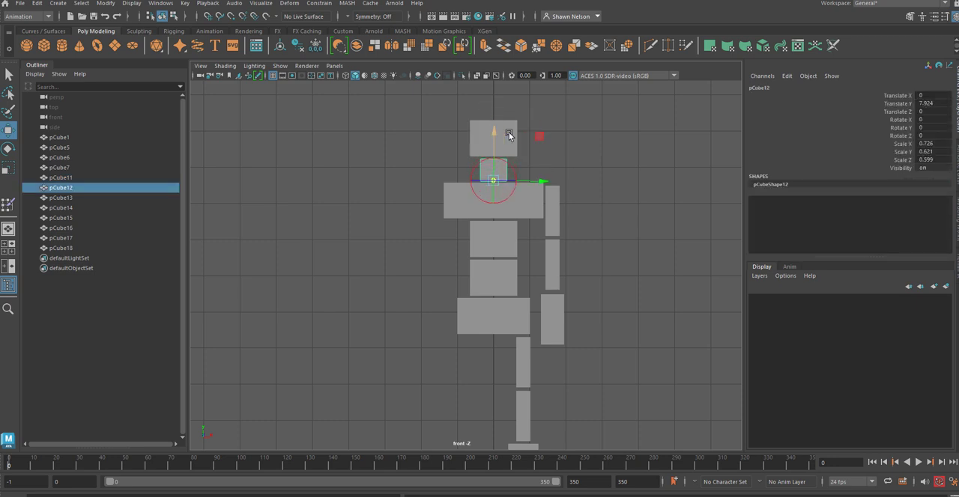
{"action": "left_click", "coordinate": [530, 170]}
{"action": "left_click", "coordinate": [529, 208]}
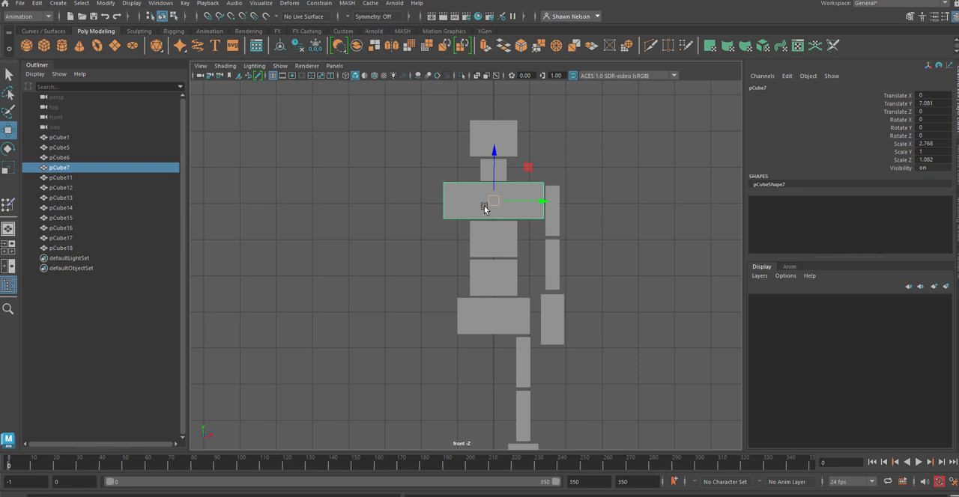
{"action": "key", "text": "d"}
{"action": "left_click_drag", "start_coordinate": [495, 156], "coordinate": [497, 172]}
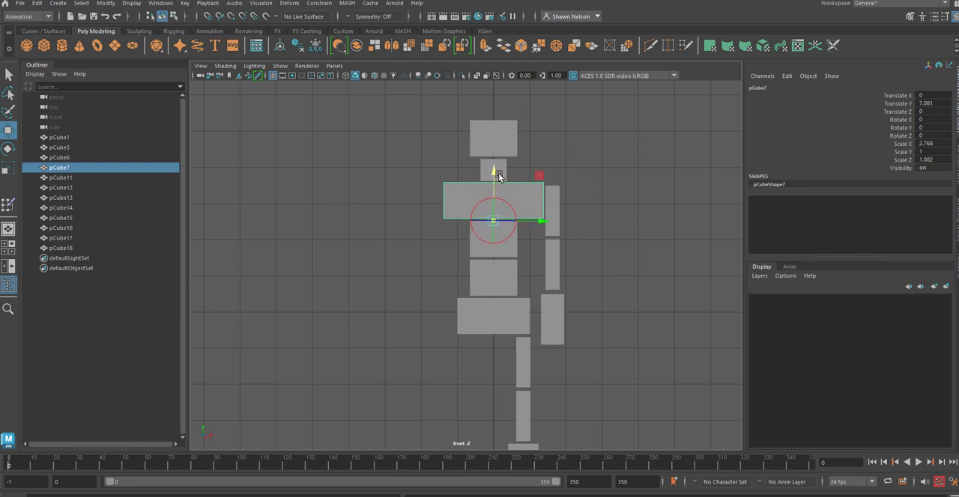
{"action": "left_click", "coordinate": [663, 255]}
Step: Move the upper torso block's pivot down to its bottom edge, between the two torso blocks
{"action": "left_click", "coordinate": [502, 246]}
{"action": "key", "text": "d"}
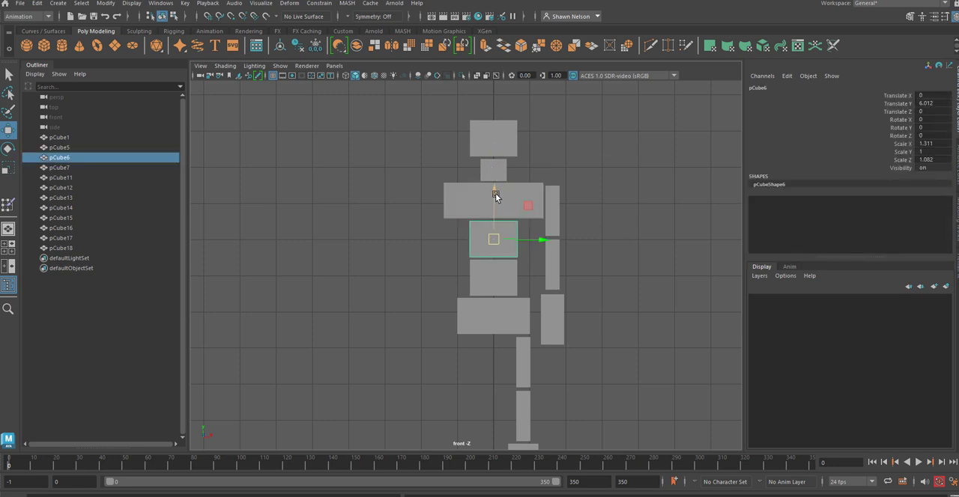
{"action": "left_click_drag", "start_coordinate": [493, 197], "coordinate": [495, 214]}
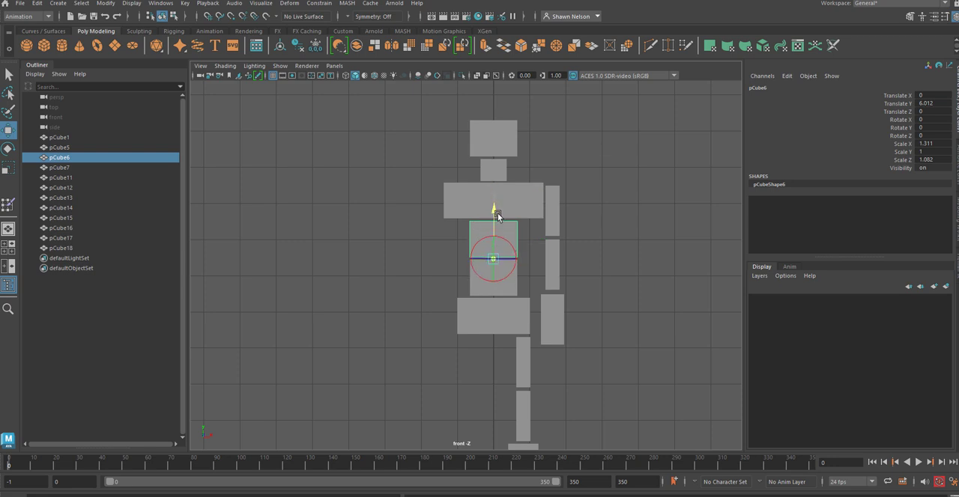
Step: Move the lower torso block's pivot down to its bottom edge, just above the hip block
{"action": "left_click", "coordinate": [649, 253]}
{"action": "left_click", "coordinate": [506, 287]}
{"action": "key", "text": "d"}
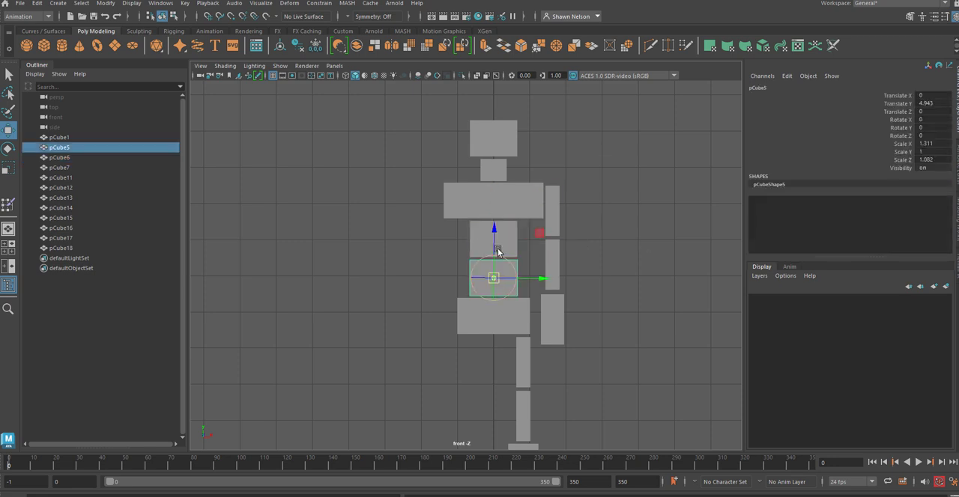
{"action": "left_click_drag", "start_coordinate": [495, 232], "coordinate": [501, 250]}
{"action": "left_click", "coordinate": [607, 296]}
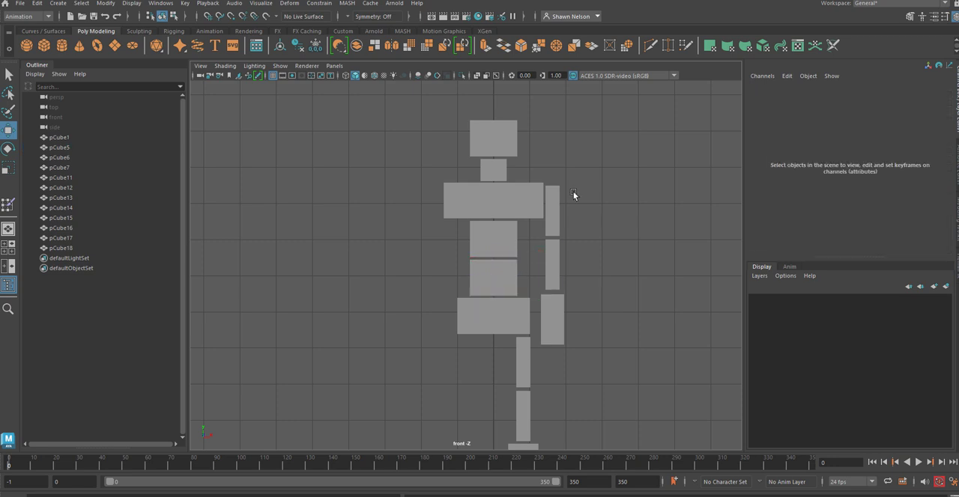
Step: Duplicate the upper arm, forearm and hand blocks, place the copies on the chest's opposite side at about -1.66 in X, and check their pivots
{"action": "left_click_drag", "start_coordinate": [575, 193], "coordinate": [554, 318]}
{"action": "key", "text": "ctrl+d"}
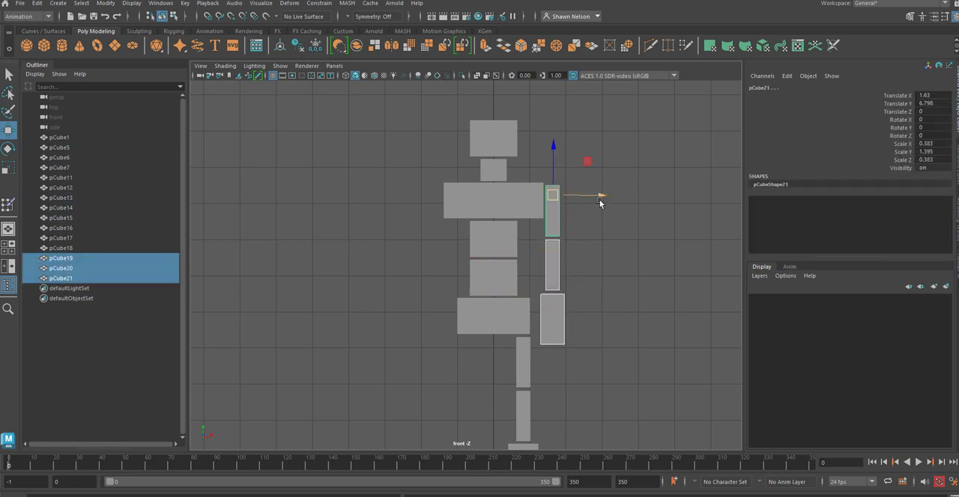
{"action": "left_click_drag", "start_coordinate": [603, 196], "coordinate": [482, 208]}
{"action": "left_click", "coordinate": [574, 233]}
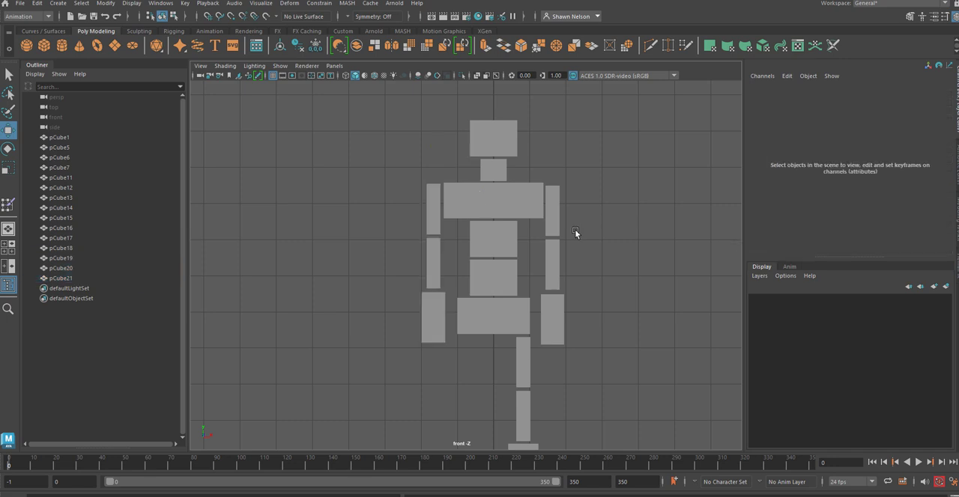
{"action": "left_click", "coordinate": [434, 215]}
{"action": "left_click", "coordinate": [437, 255]}
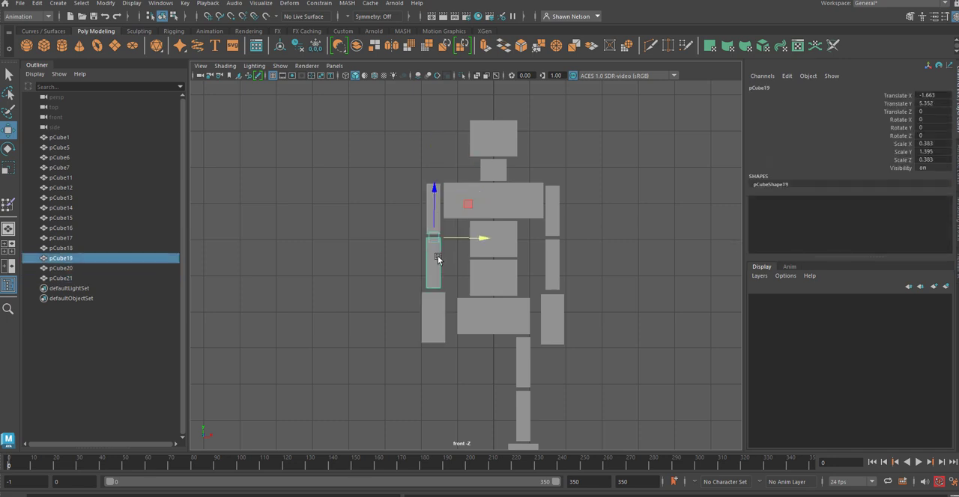
{"action": "left_click", "coordinate": [436, 328]}
Step: Duplicate the thigh, shin and foot blocks together and place the copies under the opposite side of the hips
{"action": "scroll", "coordinate": [630, 374], "scroll_direction": "down", "scroll_amount": 3}
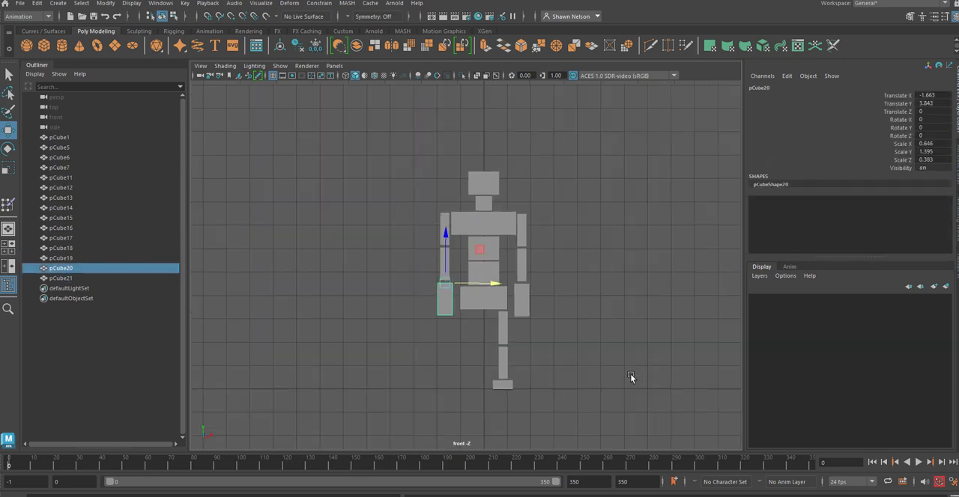
{"action": "middle_click_drag", "start_coordinate": [590, 377], "coordinate": [598, 349], "text": "alt"}
{"action": "left_click_drag", "start_coordinate": [498, 299], "coordinate": [516, 364]}
{"action": "key", "text": "ctrl+d"}
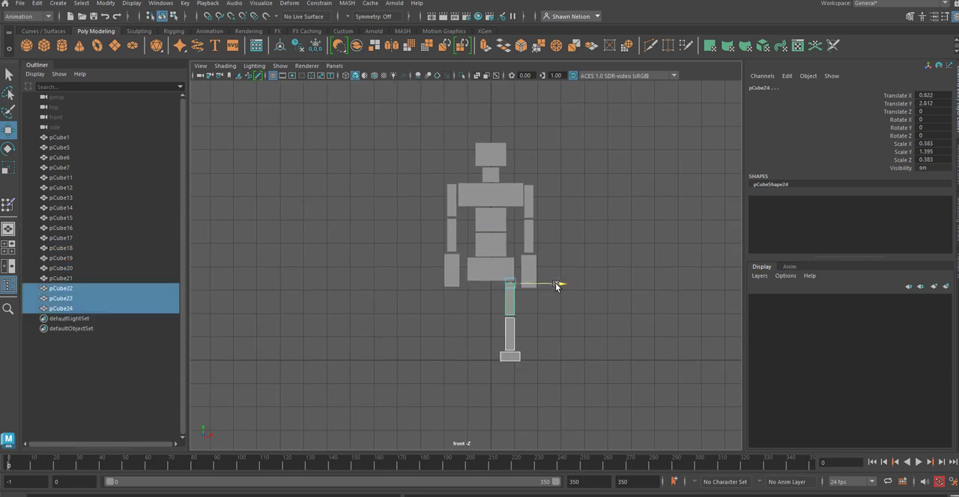
{"action": "left_click_drag", "start_coordinate": [556, 285], "coordinate": [516, 302]}
{"action": "left_click", "coordinate": [576, 328]}
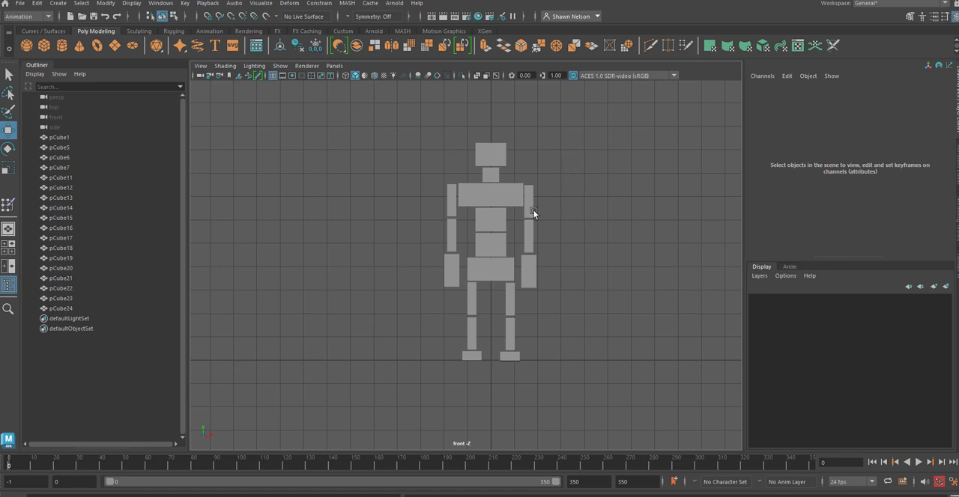
Step: Inspect the pivots and transform values of the hip, torso, chest, head and neck blocks one by one
{"action": "left_click", "coordinate": [60, 138]}
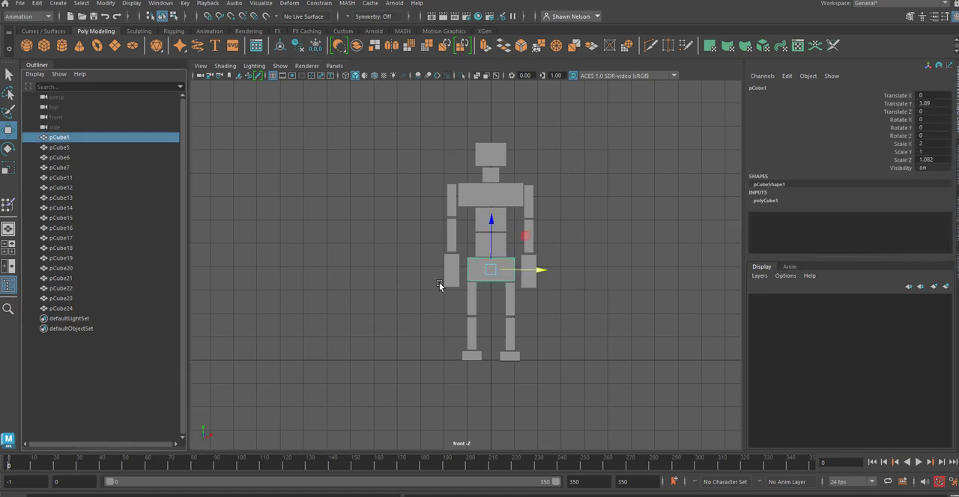
{"action": "left_click", "coordinate": [60, 149]}
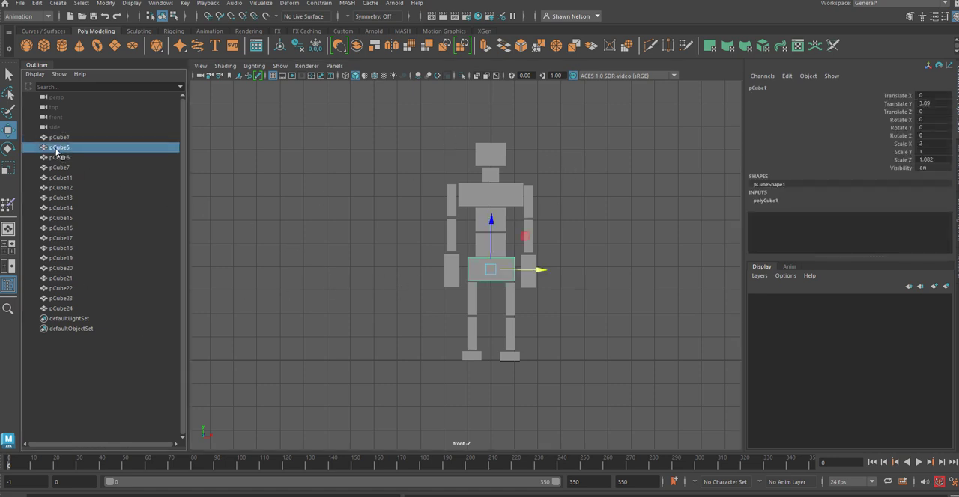
{"action": "left_click", "coordinate": [60, 158]}
{"action": "left_click", "coordinate": [61, 168]}
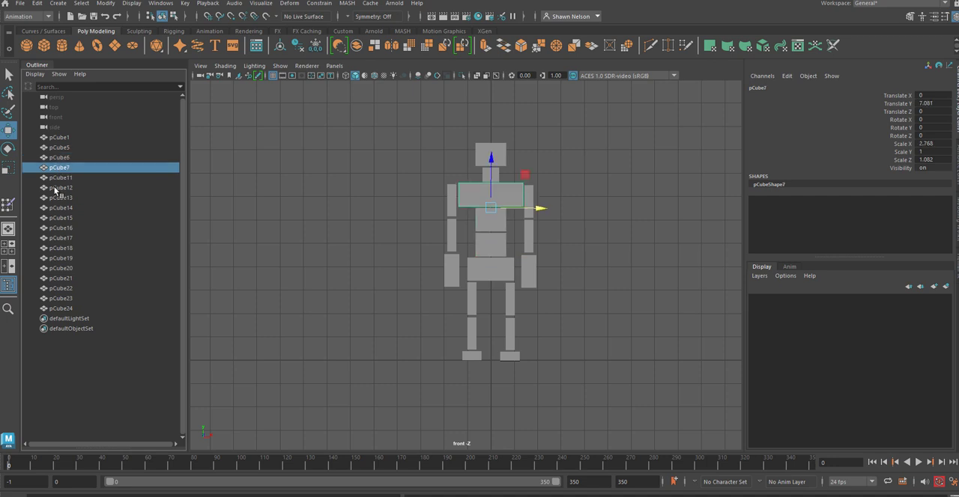
{"action": "left_click", "coordinate": [60, 178]}
{"action": "left_click", "coordinate": [57, 188]}
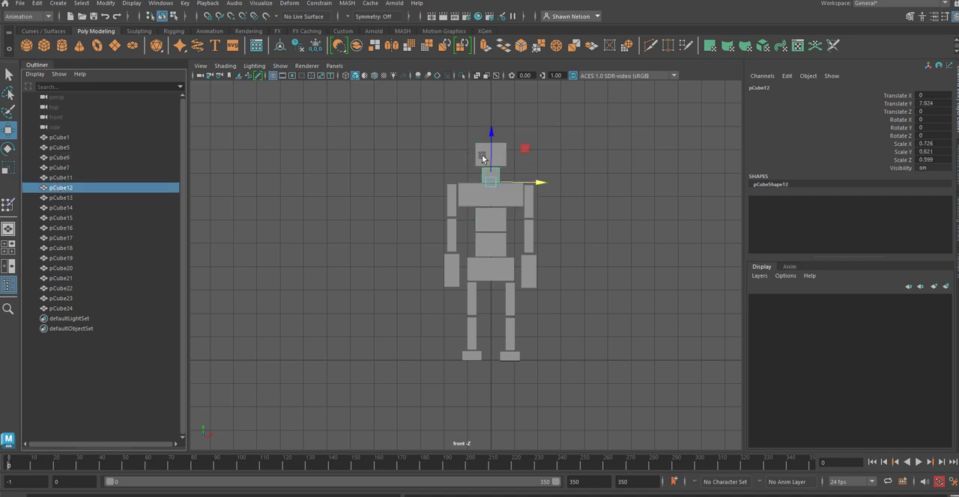
{"action": "left_click", "coordinate": [398, 220]}
Step: Try resetting the transformations of all body blocks at once, and undo the reset
{"action": "left_click_drag", "start_coordinate": [396, 131], "coordinate": [599, 406]}
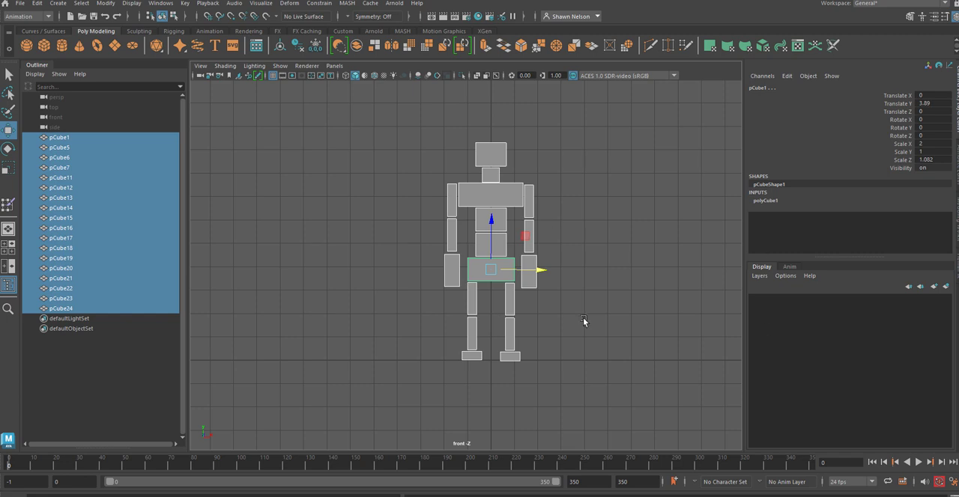
{"action": "left_click", "coordinate": [111, 3]}
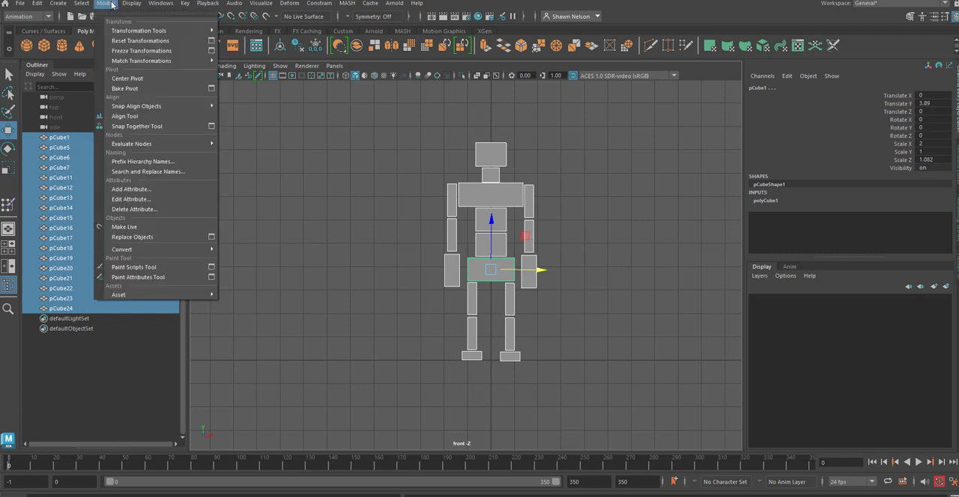
{"action": "left_click", "coordinate": [170, 42]}
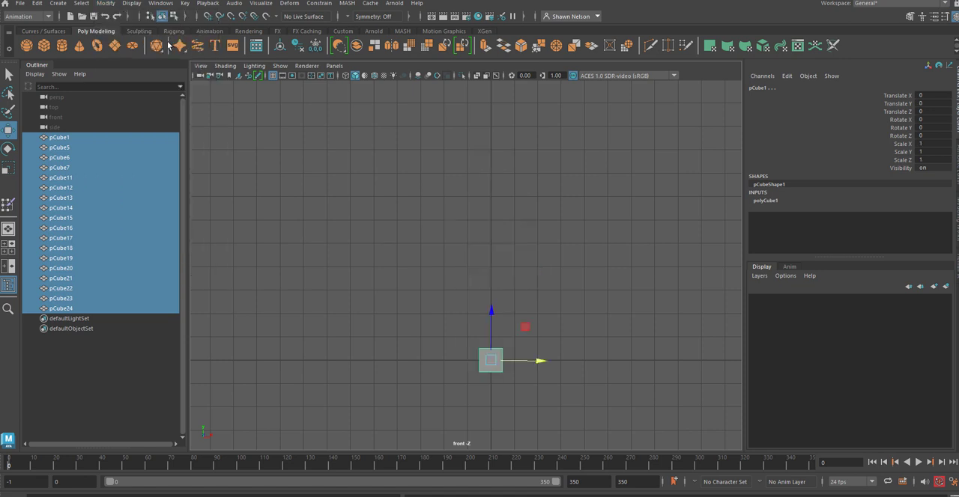
{"action": "key", "text": "ctrl+z"}
{"action": "left_click", "coordinate": [626, 225]}
Step: Freeze the transformations of the head block
{"action": "left_click", "coordinate": [484, 154]}
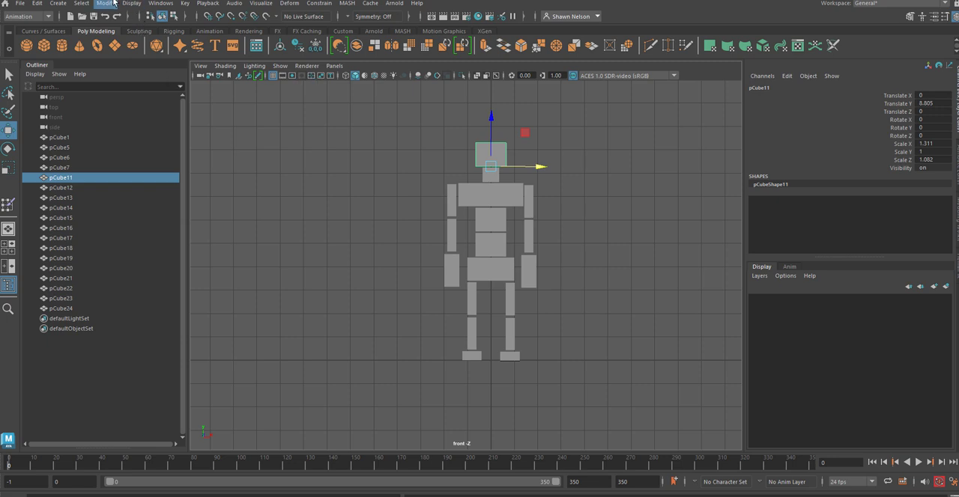
{"action": "left_click", "coordinate": [105, 3]}
{"action": "left_click", "coordinate": [135, 42]}
{"action": "left_click", "coordinate": [529, 175]}
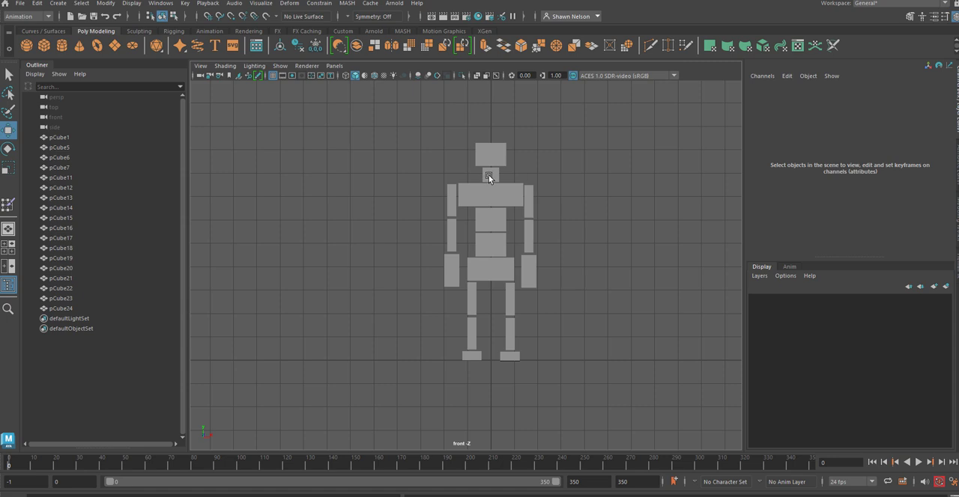
Step: Freeze the neck block's transformations with Translate, Rotate and Scale included
{"action": "left_click", "coordinate": [488, 175]}
{"action": "left_click", "coordinate": [499, 155]}
{"action": "left_click", "coordinate": [489, 176]}
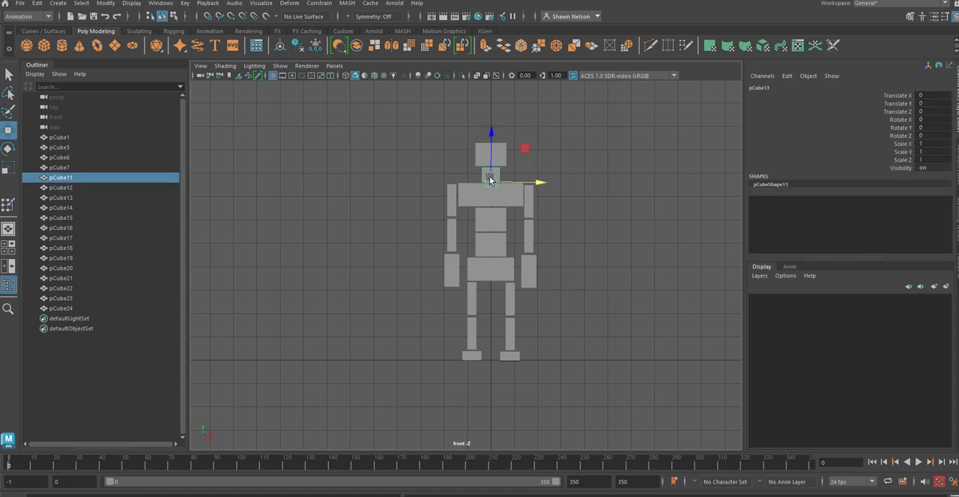
{"action": "left_click", "coordinate": [106, 4]}
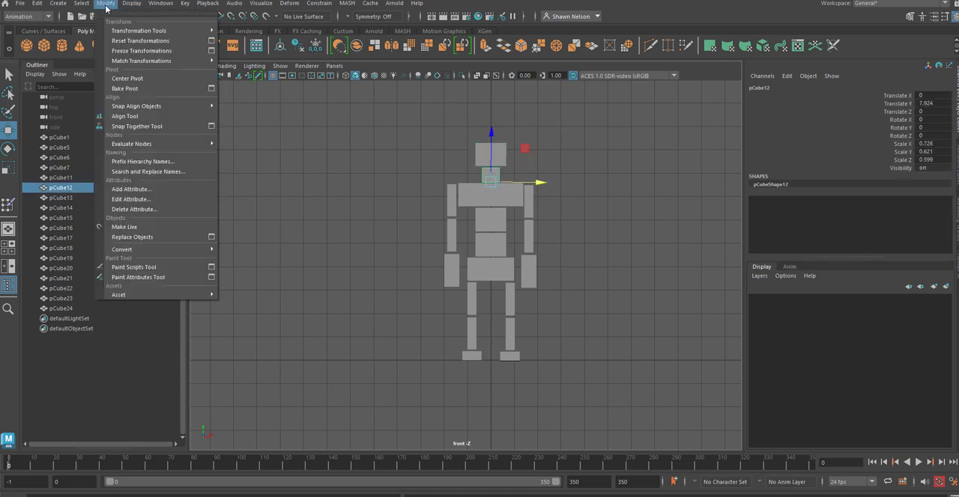
{"action": "left_click", "coordinate": [212, 50]}
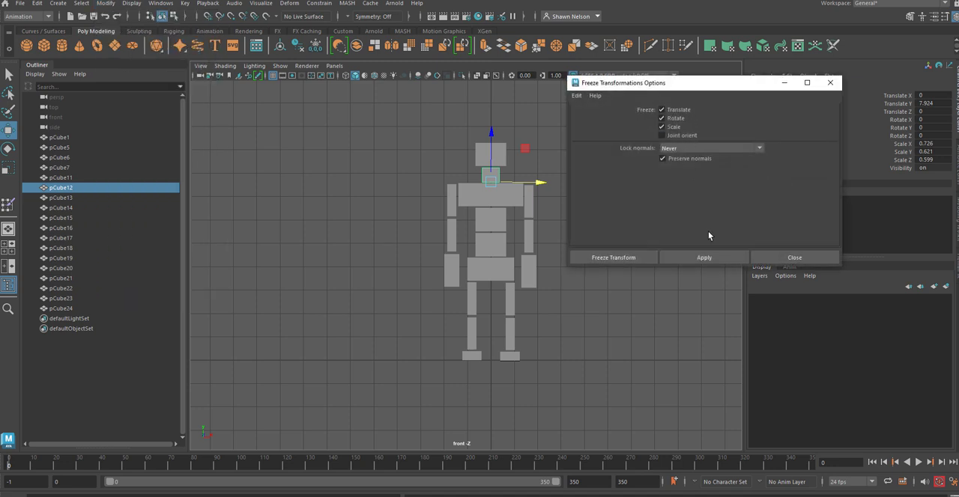
{"action": "left_click", "coordinate": [614, 264]}
Step: Freeze the transformations of the chest block
{"action": "left_click", "coordinate": [500, 197]}
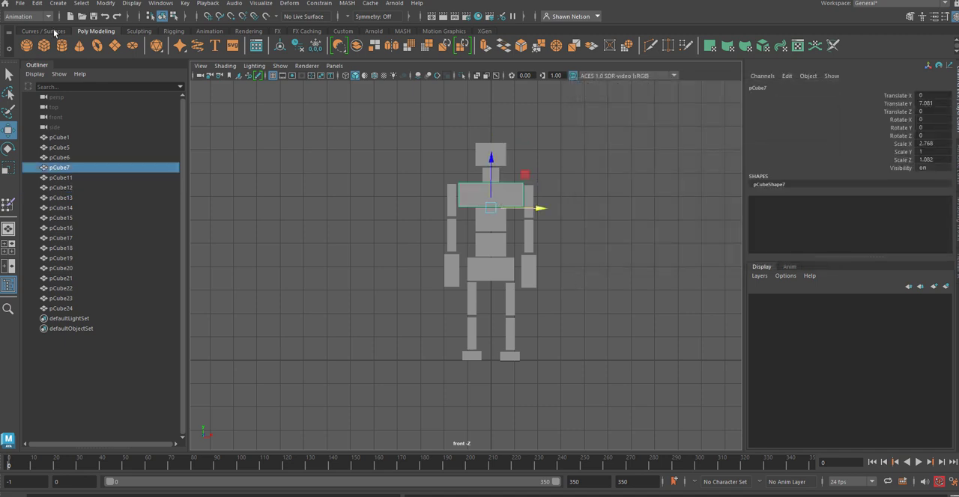
{"action": "left_click", "coordinate": [105, 4]}
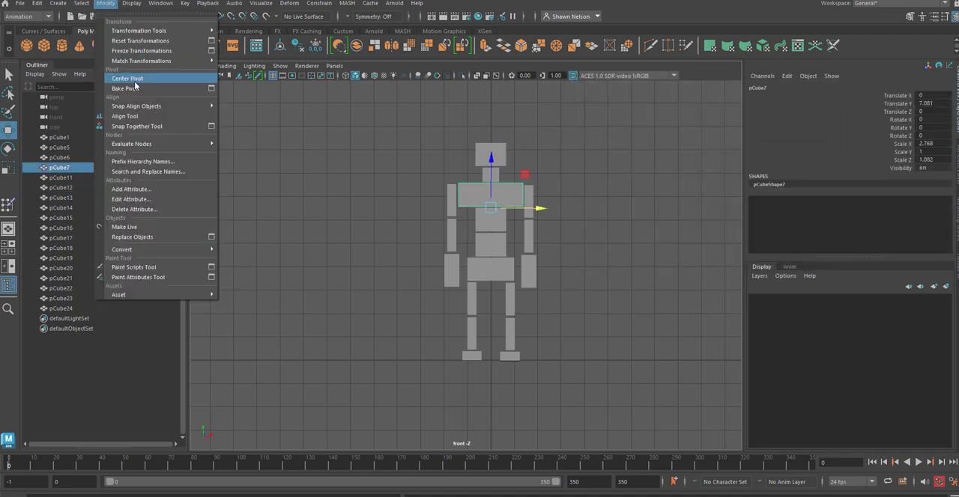
{"action": "mouse_move", "coordinate": [131, 142]}
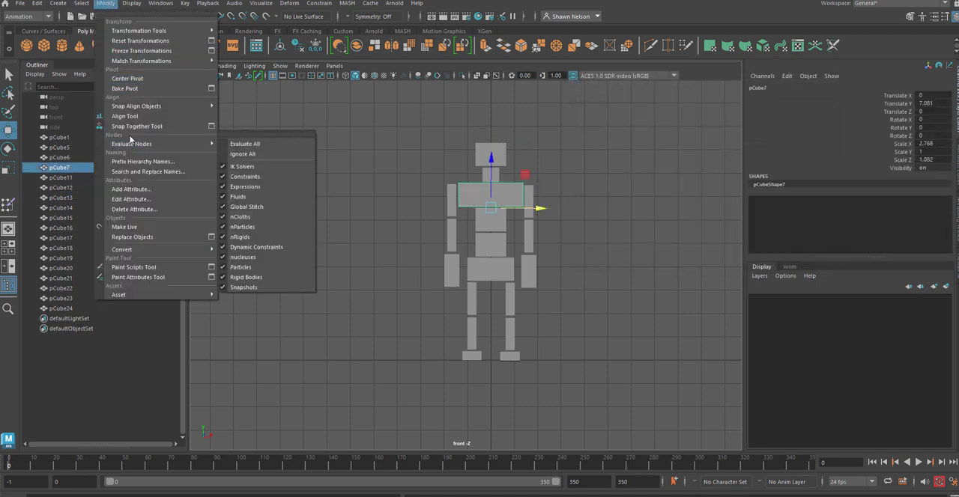
{"action": "left_click", "coordinate": [147, 52]}
{"action": "left_click", "coordinate": [557, 140]}
Step: Rename the head block as head
{"action": "left_click", "coordinate": [481, 152]}
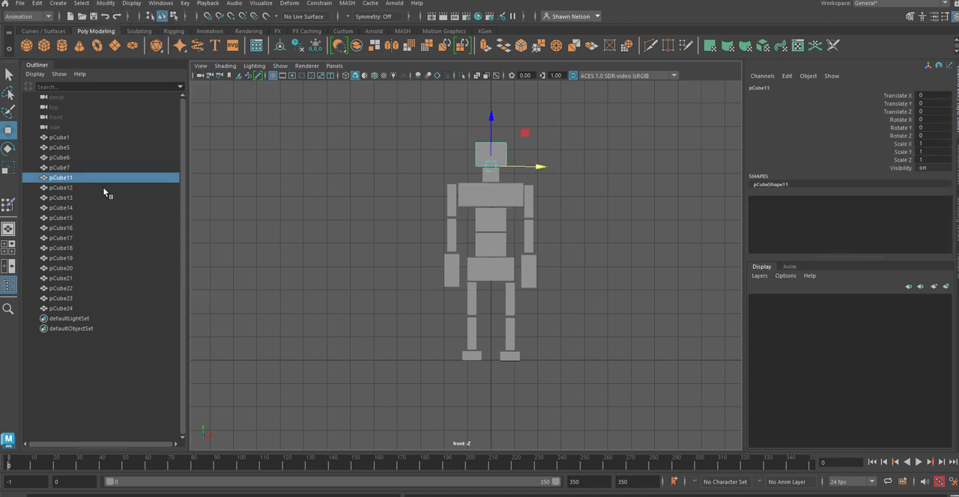
{"action": "double_click", "coordinate": [66, 177]}
{"action": "type", "text": "N"}
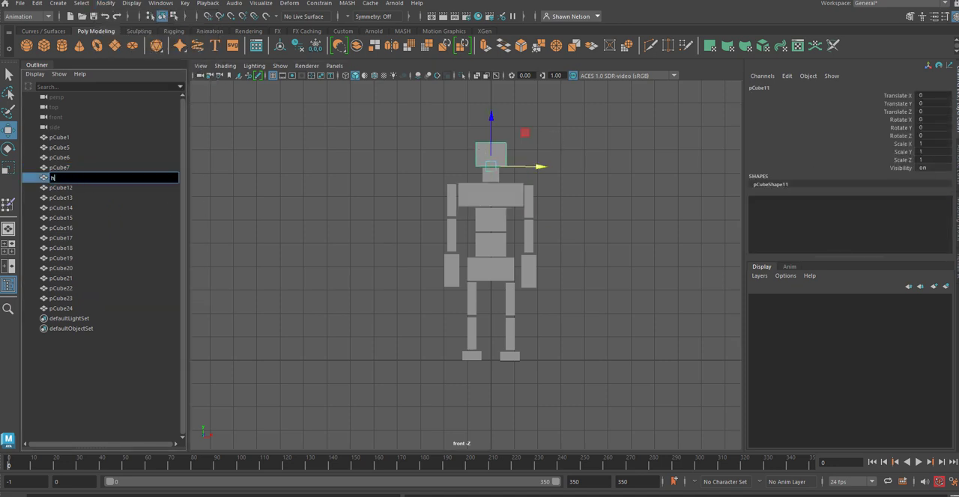
{"action": "type", "text": "ead"}
{"action": "key", "text": "Return"}
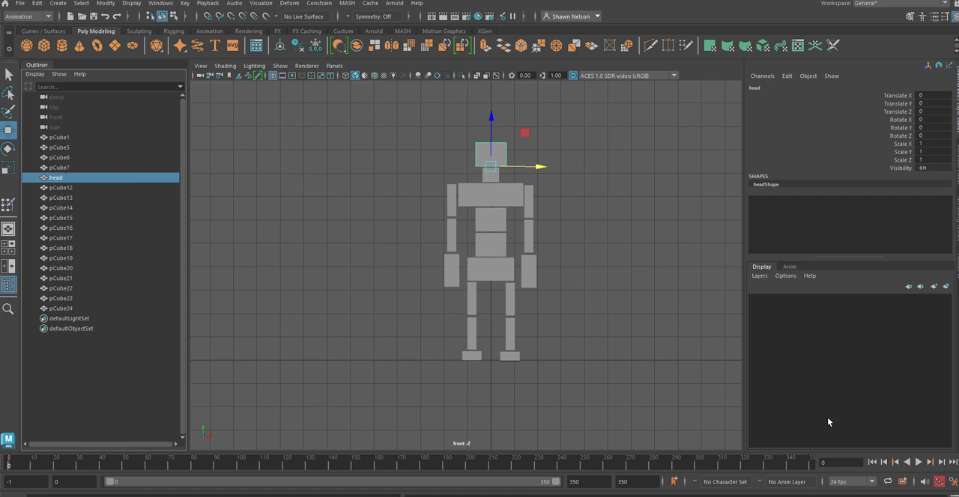
Step: Rename the block beneath the head as Neck
{"action": "left_click", "coordinate": [668, 159]}
{"action": "left_click", "coordinate": [490, 173]}
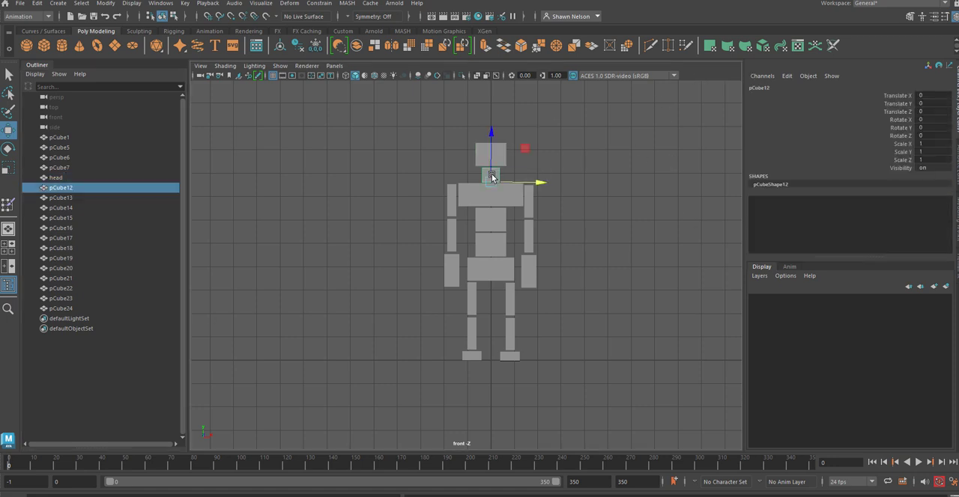
{"action": "double_click", "coordinate": [54, 191]}
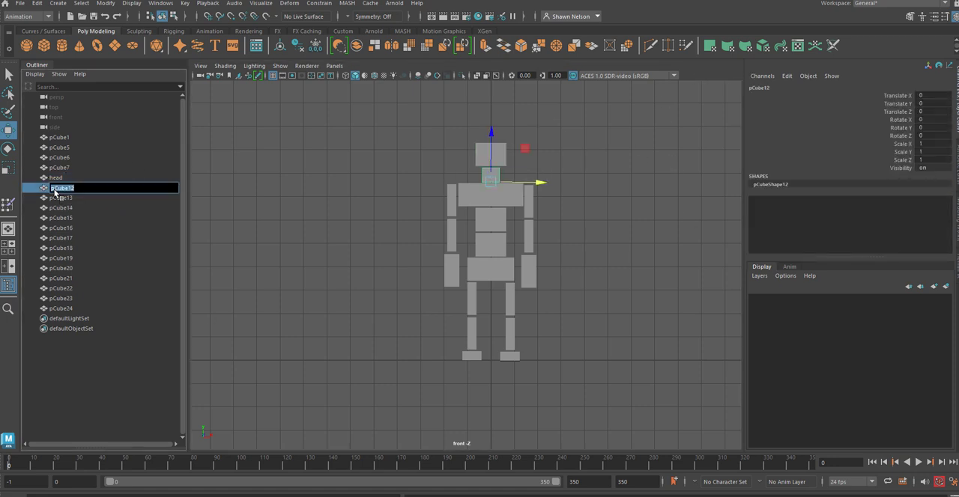
{"action": "type", "text": "n"}
{"action": "left_click", "coordinate": [241, 202]}
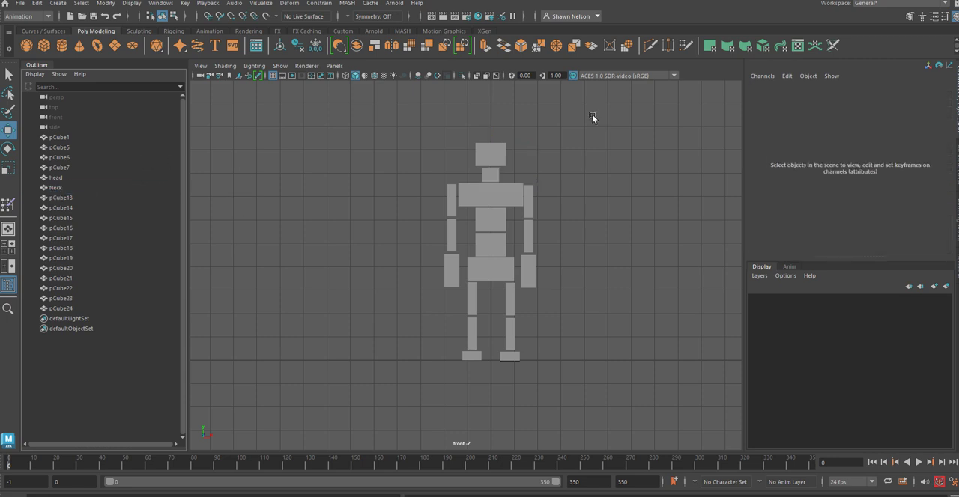
Step: Apply Freeze Transformations to the renamed Neck block again
{"action": "left_click", "coordinate": [494, 174]}
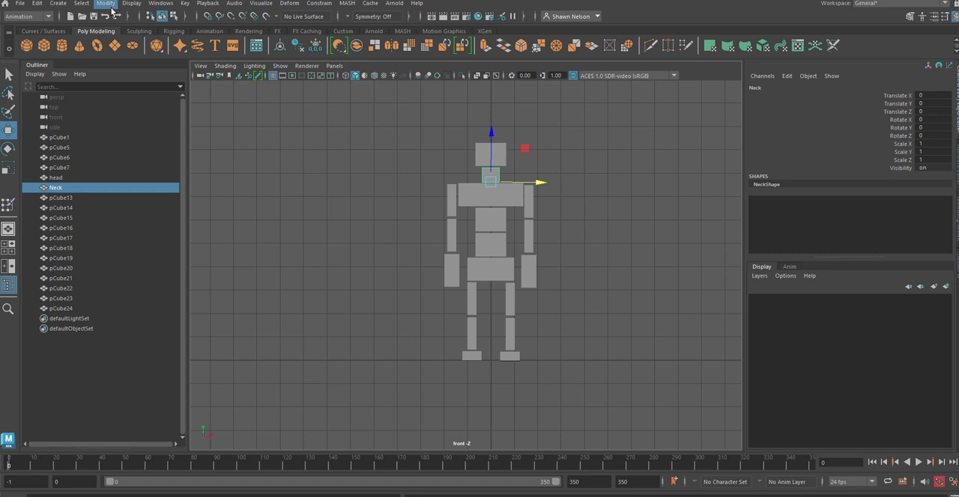
{"action": "left_click", "coordinate": [106, 3]}
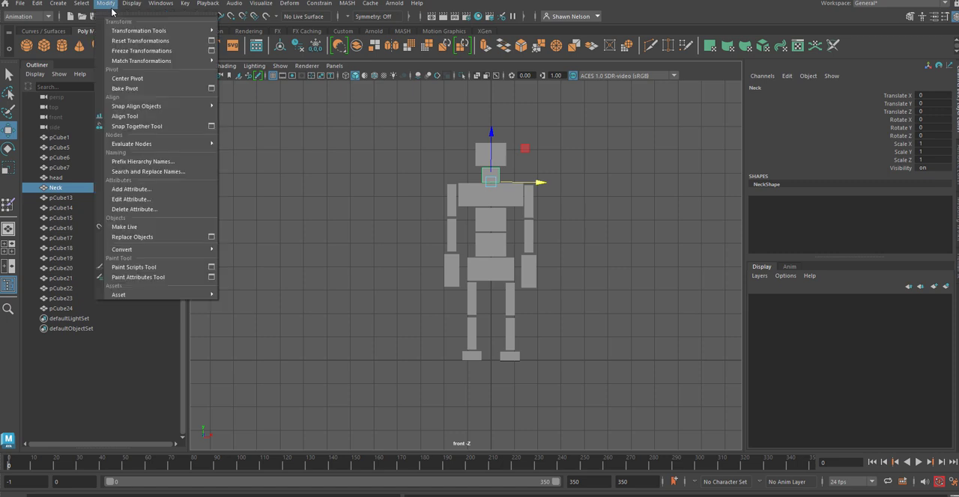
{"action": "left_click", "coordinate": [139, 51]}
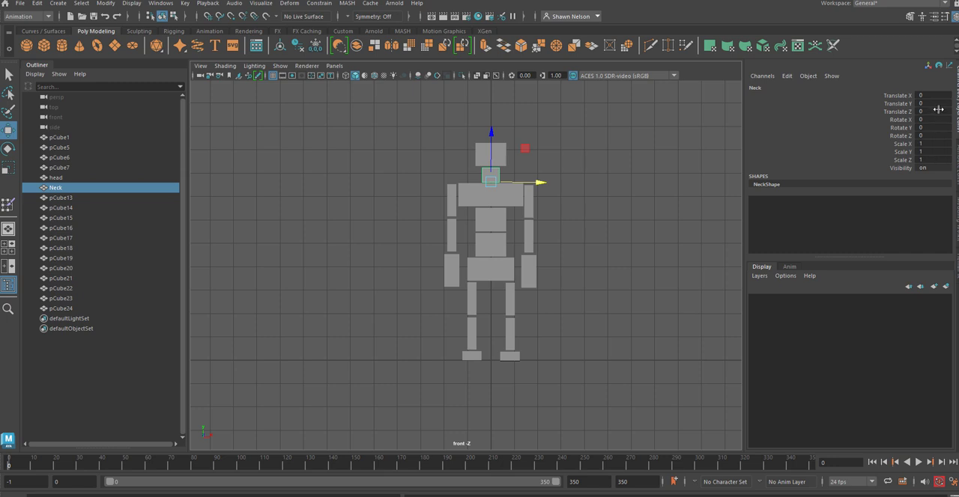
Step: Rename the wide upper body block as Chest
{"action": "left_click", "coordinate": [490, 203]}
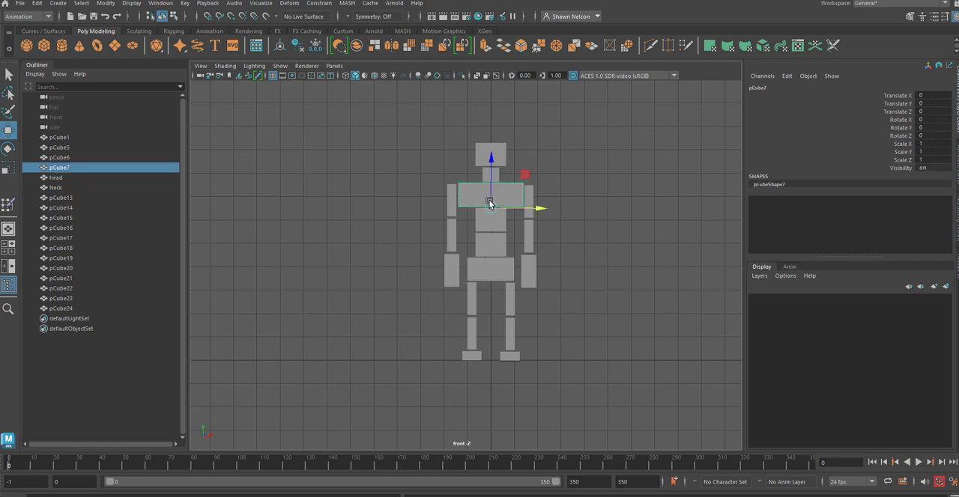
{"action": "double_click", "coordinate": [59, 167]}
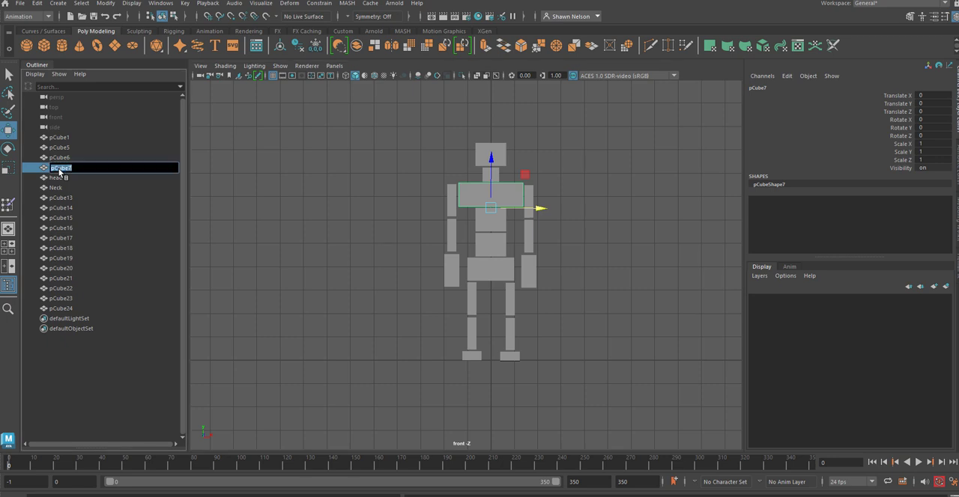
{"action": "type", "text": "d"}
{"action": "key", "text": "Return"}
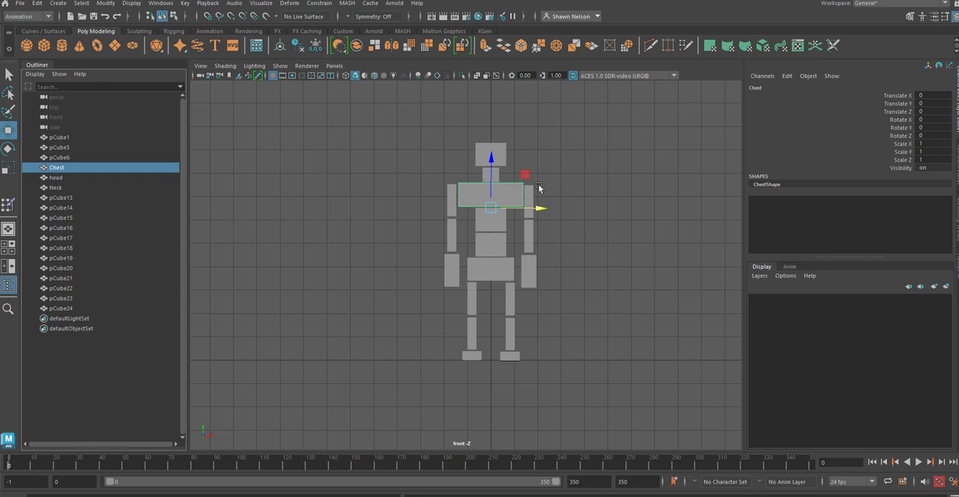
Step: Rename the block directly beneath Chest as Spine and apply Freeze Transformations to it
{"action": "left_click", "coordinate": [611, 195]}
{"action": "left_click", "coordinate": [493, 223]}
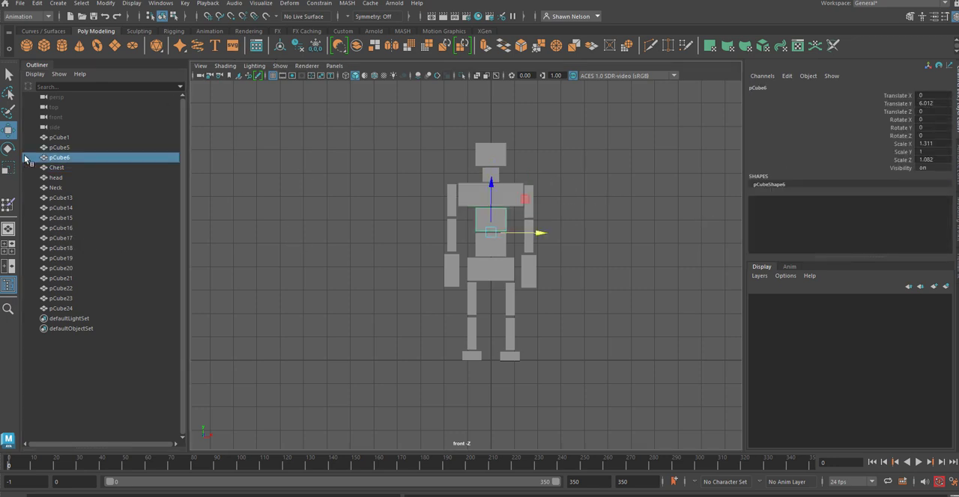
{"action": "double_click", "coordinate": [60, 159]}
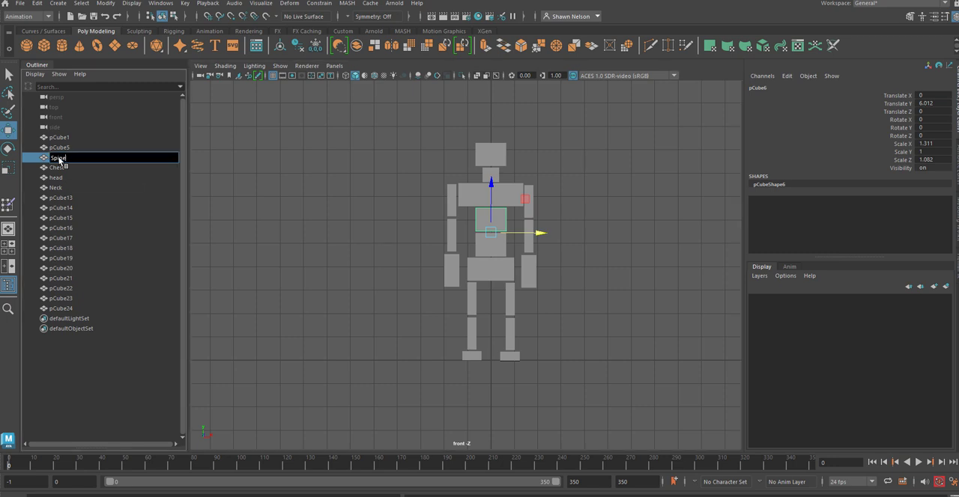
{"action": "left_click", "coordinate": [582, 180]}
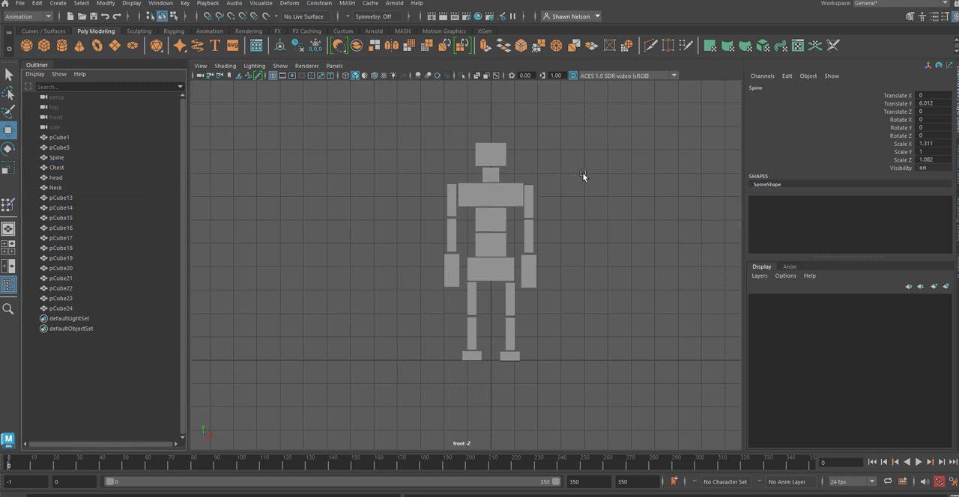
{"action": "left_click", "coordinate": [498, 223]}
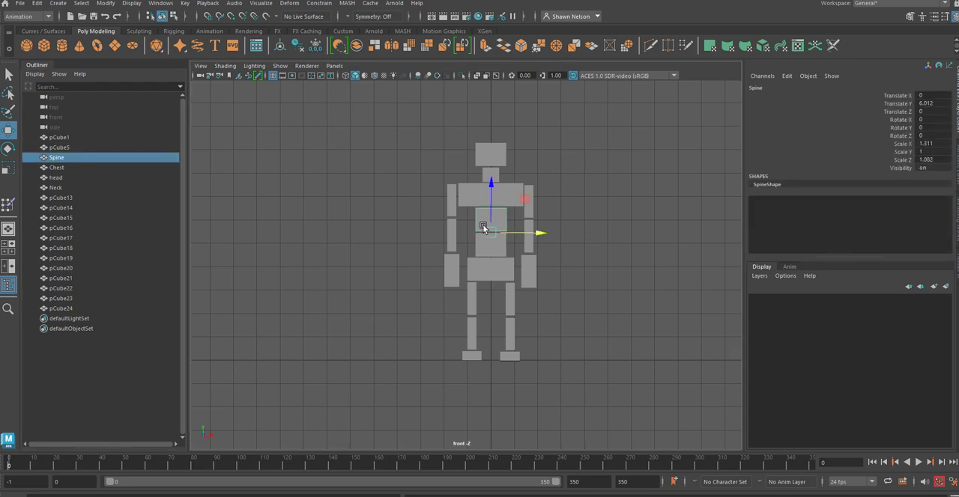
{"action": "left_click", "coordinate": [117, 4]}
{"action": "left_click", "coordinate": [121, 51]}
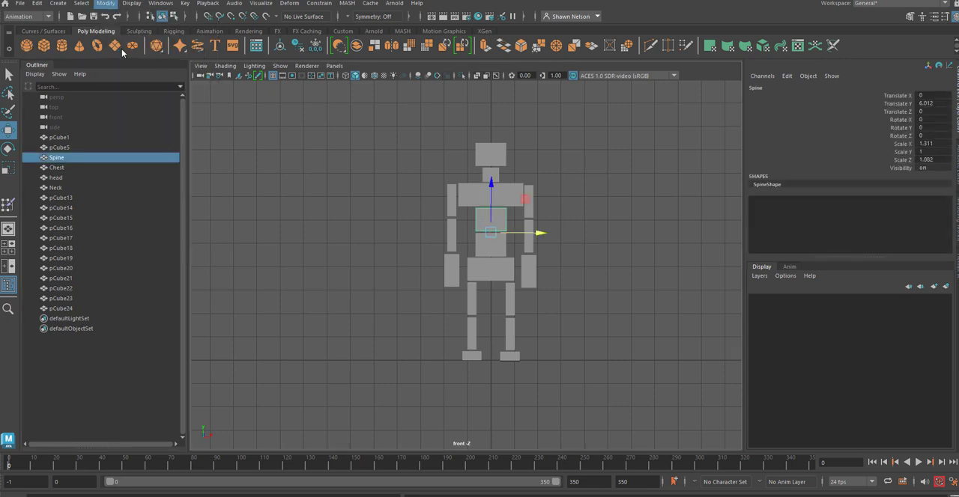
{"action": "left_click", "coordinate": [626, 269]}
Step: Rename the Spine block beneath the chest as Spine2
{"action": "left_click", "coordinate": [490, 241]}
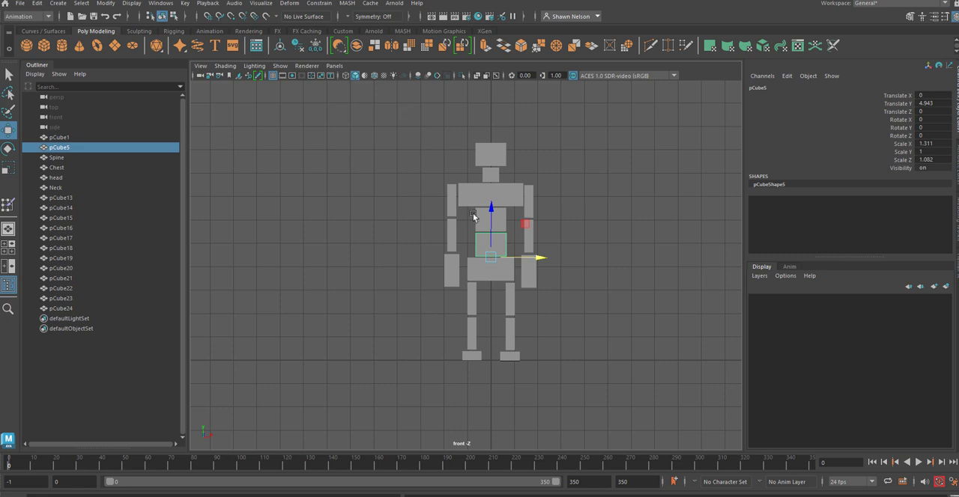
{"action": "left_click", "coordinate": [482, 217]}
{"action": "double_click", "coordinate": [63, 157]}
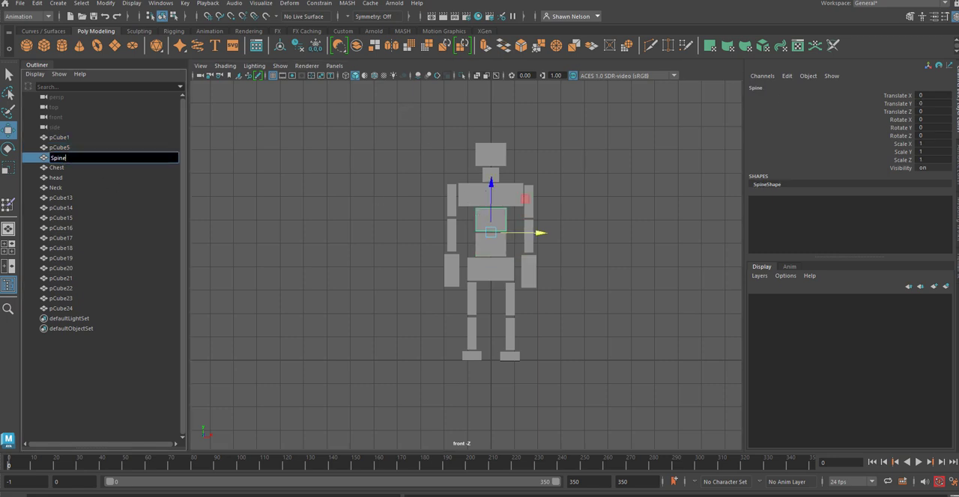
{"action": "type", "text": "2"}
{"action": "key", "text": "Return"}
{"action": "left_click", "coordinate": [265, 235]}
Step: Rename the lower torso block between Spine2 and the hip block as Spine1
{"action": "left_click", "coordinate": [497, 242]}
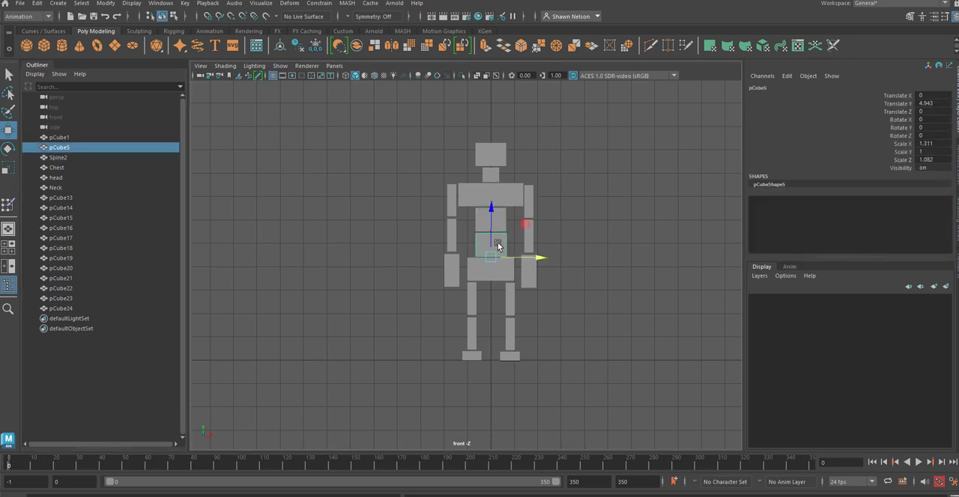
{"action": "double_click", "coordinate": [56, 148]}
{"action": "type", "text": "S"}
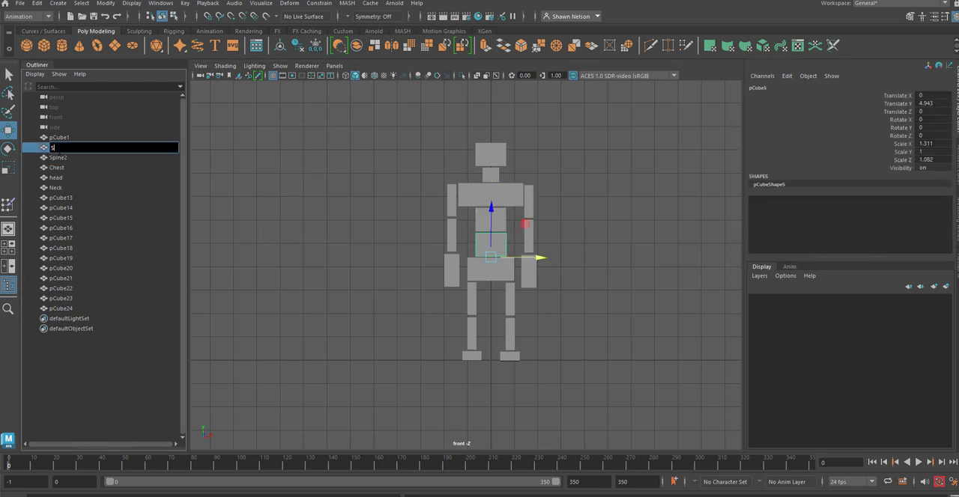
{"action": "type", "text": "pine1"}
{"action": "key", "text": "Return"}
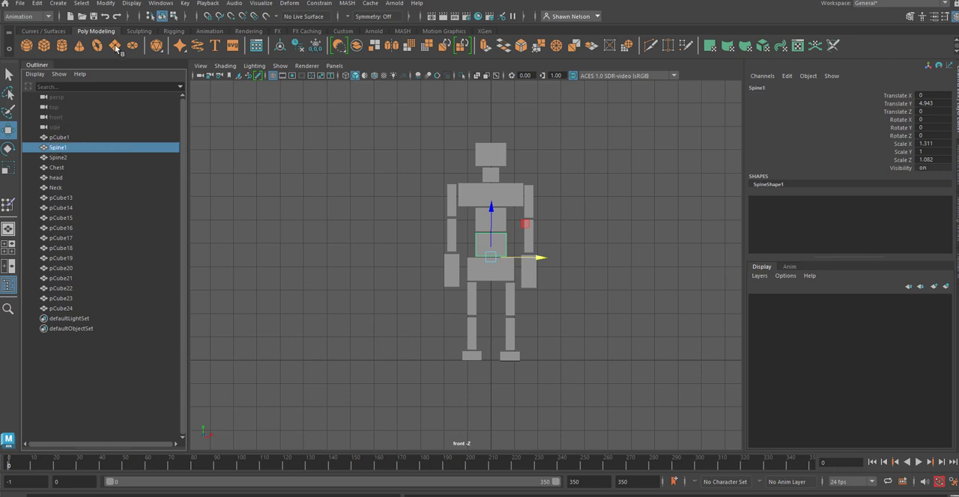
Step: Apply Freeze Transformations to the Spine1 block and clear the selection
{"action": "left_click", "coordinate": [106, 4]}
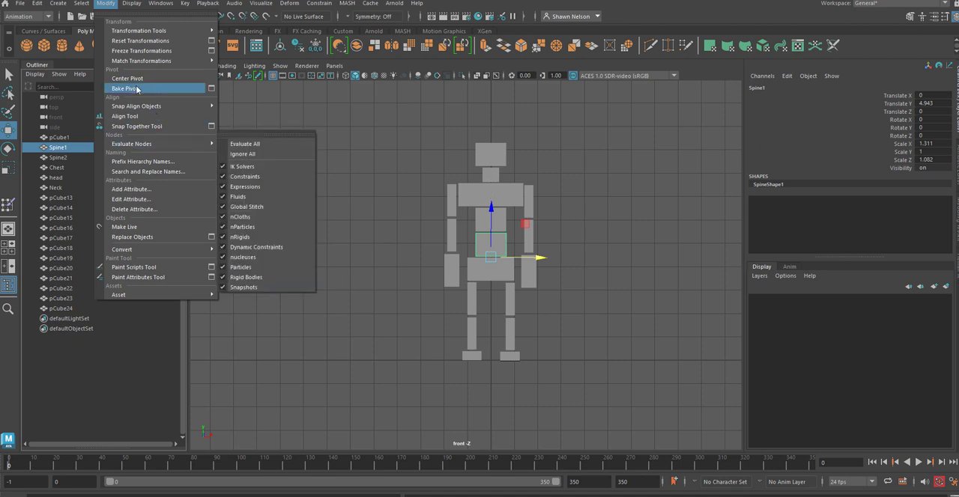
{"action": "left_click", "coordinate": [139, 51]}
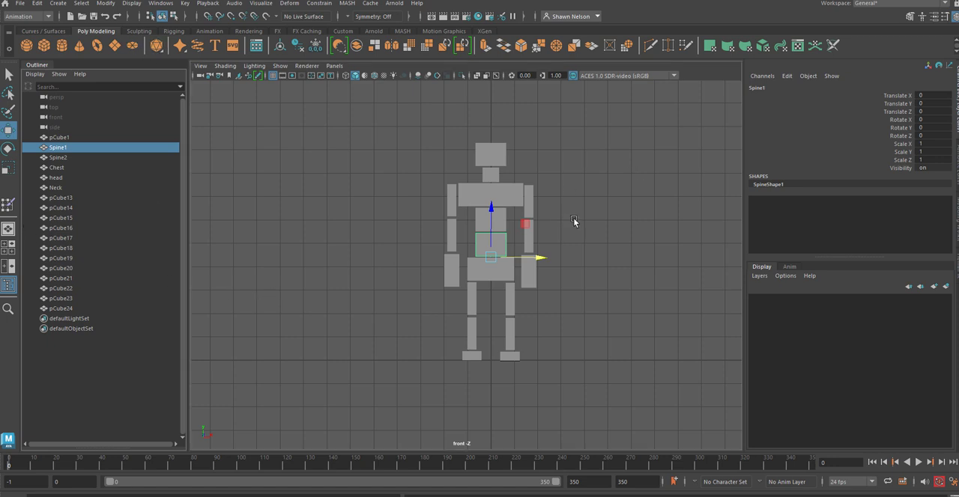
{"action": "left_click", "coordinate": [541, 247]}
{"action": "left_click", "coordinate": [506, 269]}
{"action": "left_click", "coordinate": [606, 321]}
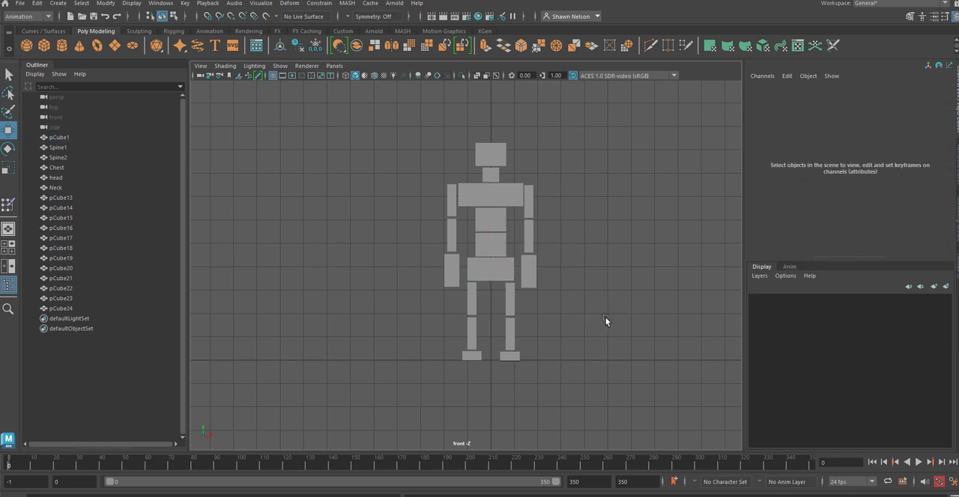
Step: Delete all the duplicated arm and leg blocks on the negative X side of the figure
{"action": "left_click", "coordinate": [514, 301]}
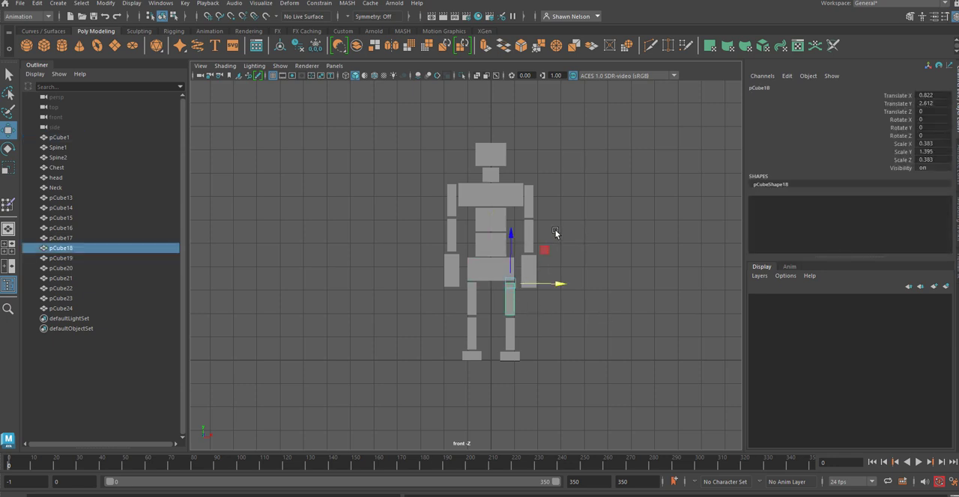
{"action": "left_click", "coordinate": [555, 234]}
{"action": "left_click", "coordinate": [533, 208]}
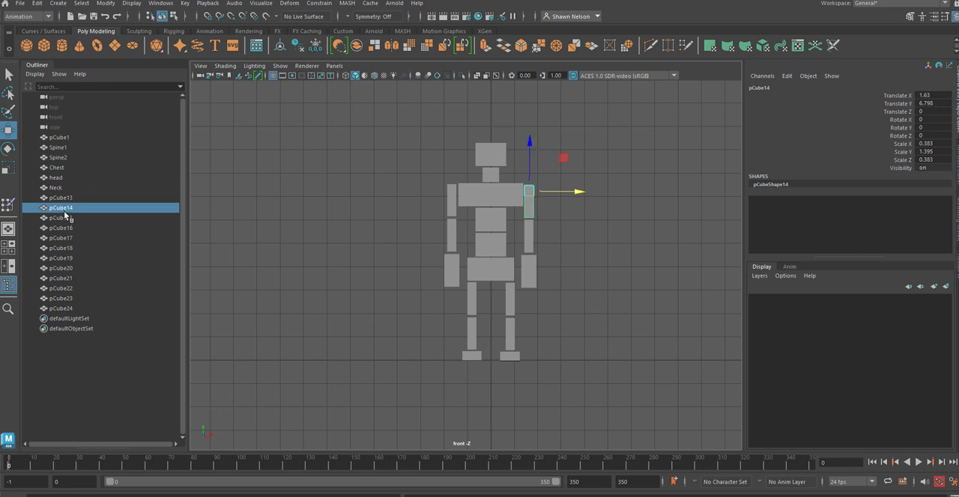
{"action": "left_click_drag", "start_coordinate": [414, 181], "coordinate": [486, 367]}
{"action": "key", "text": "Delete"}
{"action": "key", "text": "Delete"}
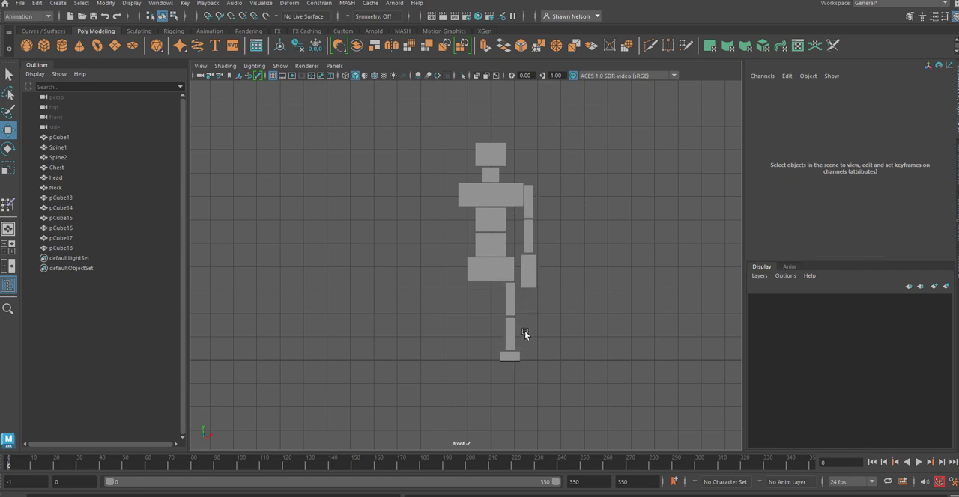
Step: Rename the remaining upper arm block as ArmL and apply Freeze Transformations to it
{"action": "left_click", "coordinate": [530, 203]}
{"action": "double_click", "coordinate": [54, 209]}
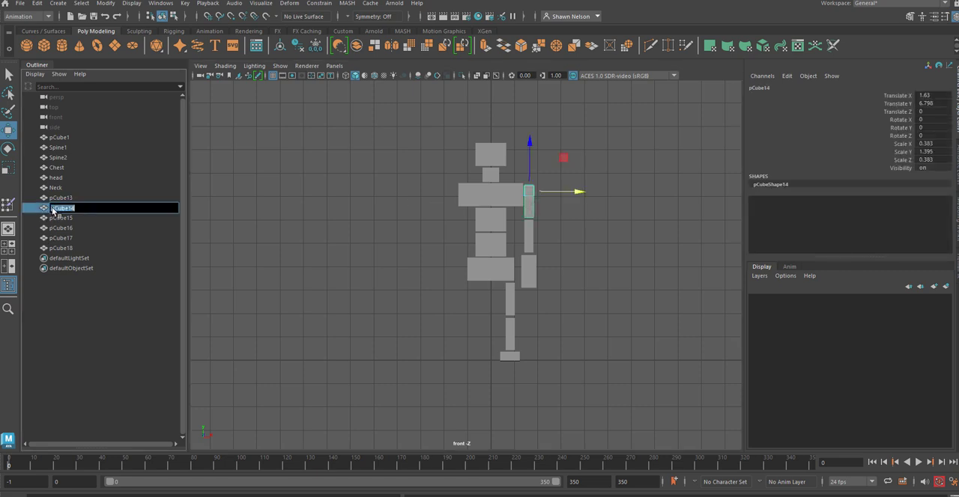
{"action": "type", "text": "ArmL"}
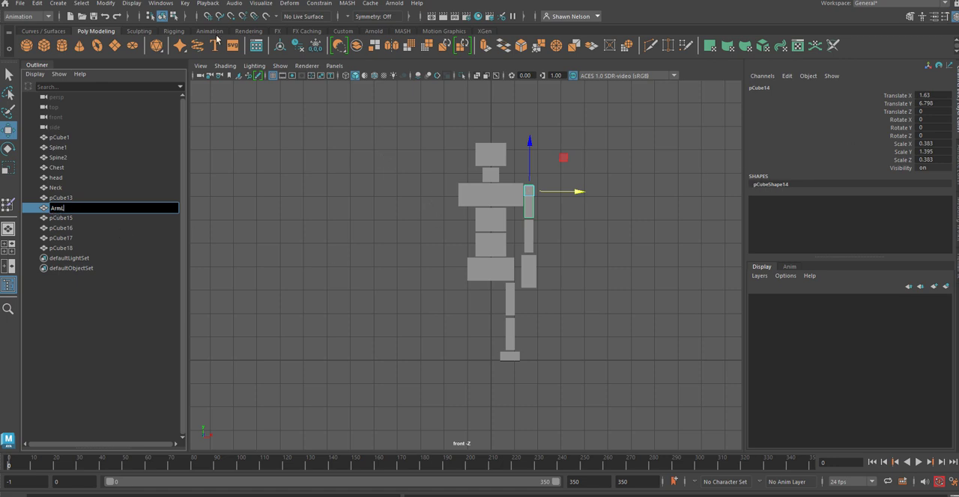
{"action": "left_click", "coordinate": [105, 4]}
{"action": "left_click", "coordinate": [144, 51]}
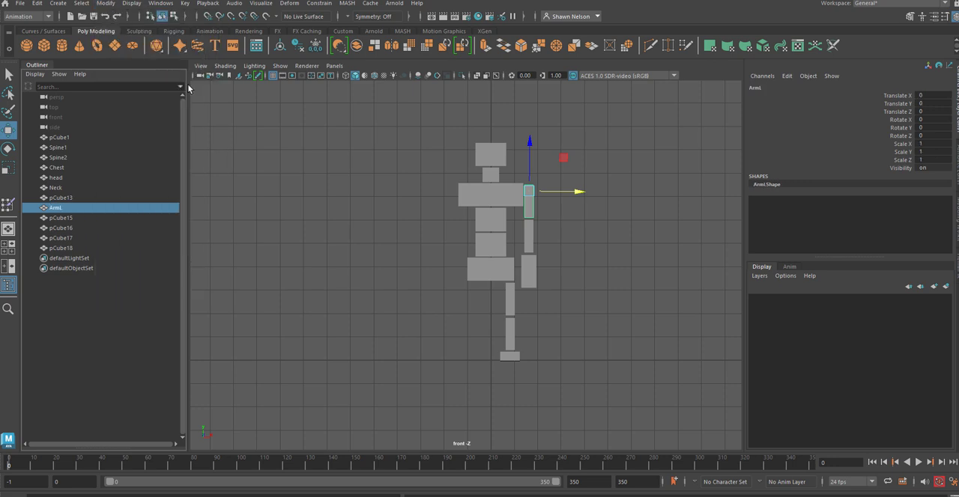
Step: Rename the block beneath the upper arm as ForearmL
{"action": "left_click", "coordinate": [597, 287]}
{"action": "left_click", "coordinate": [530, 243]}
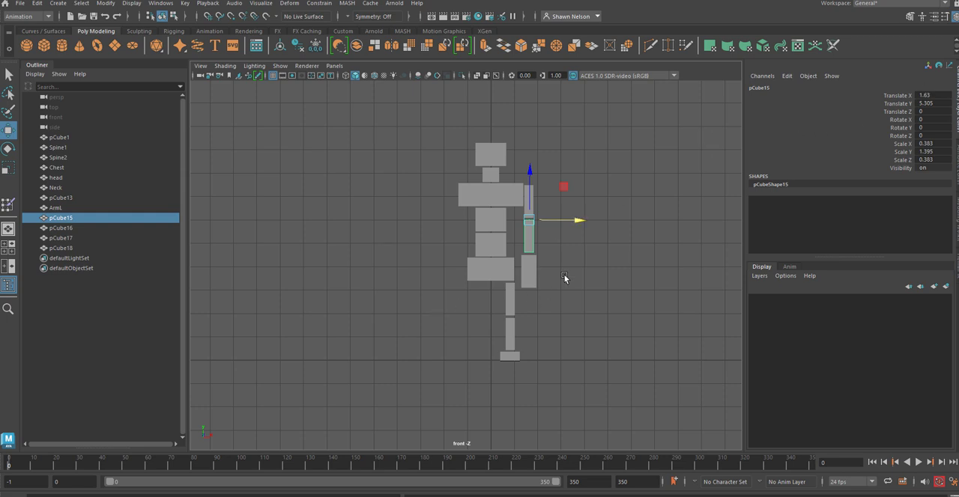
{"action": "left_click", "coordinate": [558, 247]}
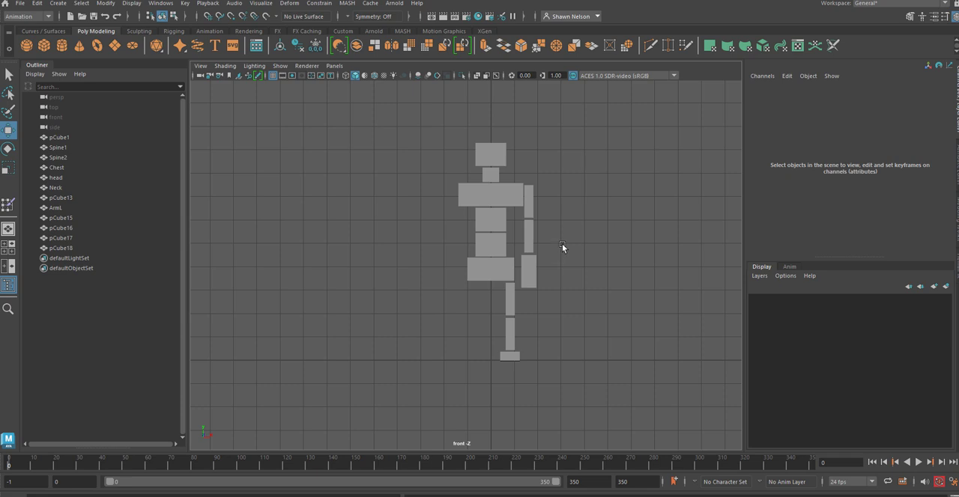
{"action": "left_click", "coordinate": [529, 212]}
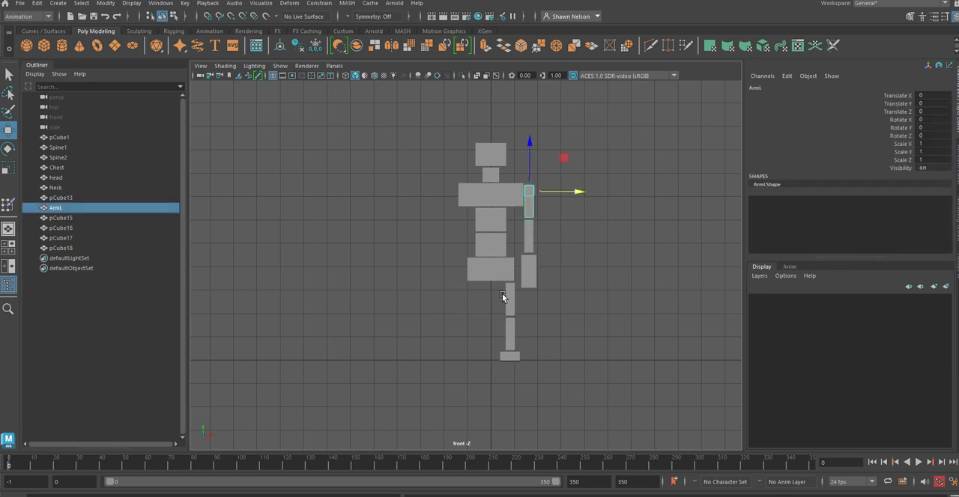
{"action": "left_click", "coordinate": [528, 245]}
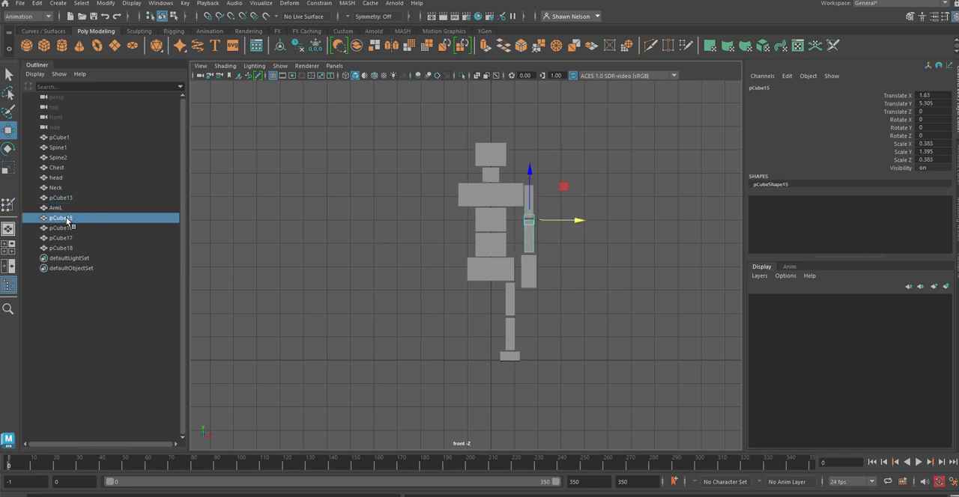
{"action": "double_click", "coordinate": [66, 218]}
{"action": "type", "text": "F"}
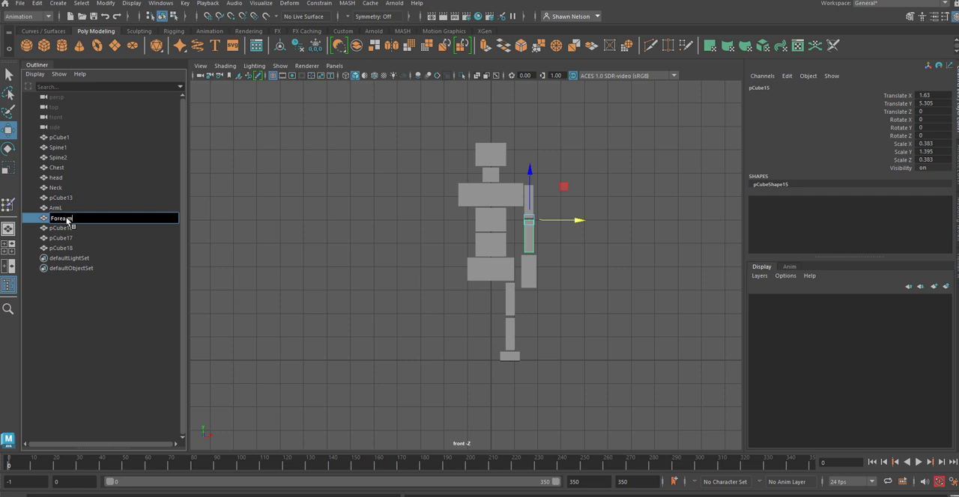
{"action": "type", "text": "orearmL"}
Step: Rename the block at the end of the arm as HandL
{"action": "left_click", "coordinate": [532, 277]}
{"action": "double_click", "coordinate": [61, 198]}
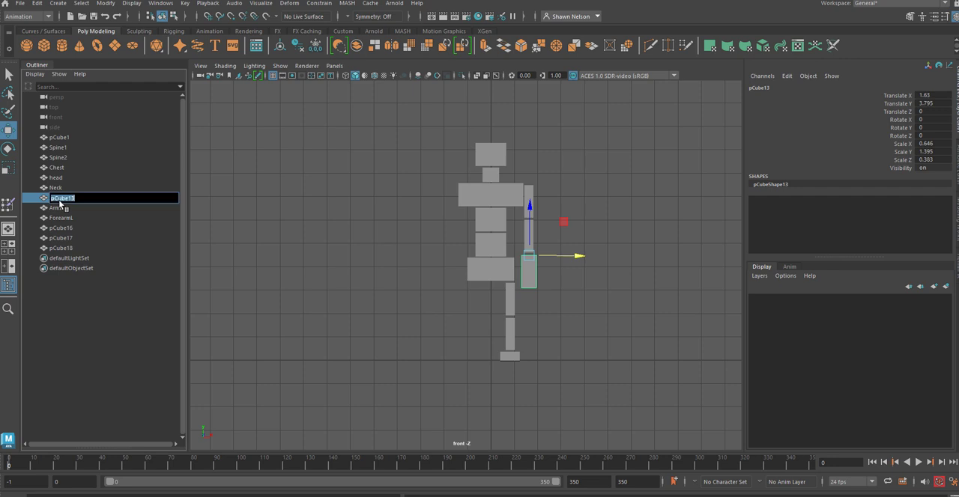
{"action": "type", "text": "HandL"}
{"action": "left_click", "coordinate": [561, 317]}
Step: Rename the upper leg block as LegL and apply Freeze Transformations to it
{"action": "left_click", "coordinate": [509, 309]}
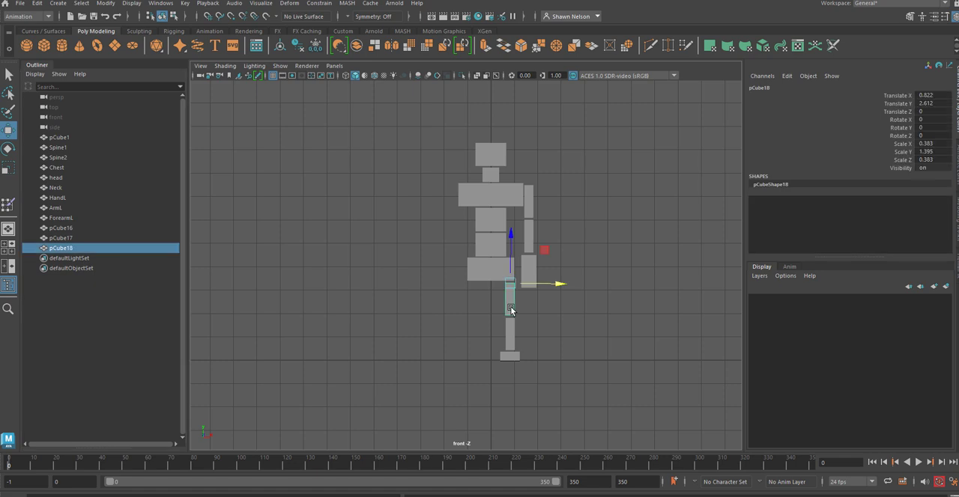
{"action": "double_click", "coordinate": [66, 249]}
{"action": "type", "text": "LegL"}
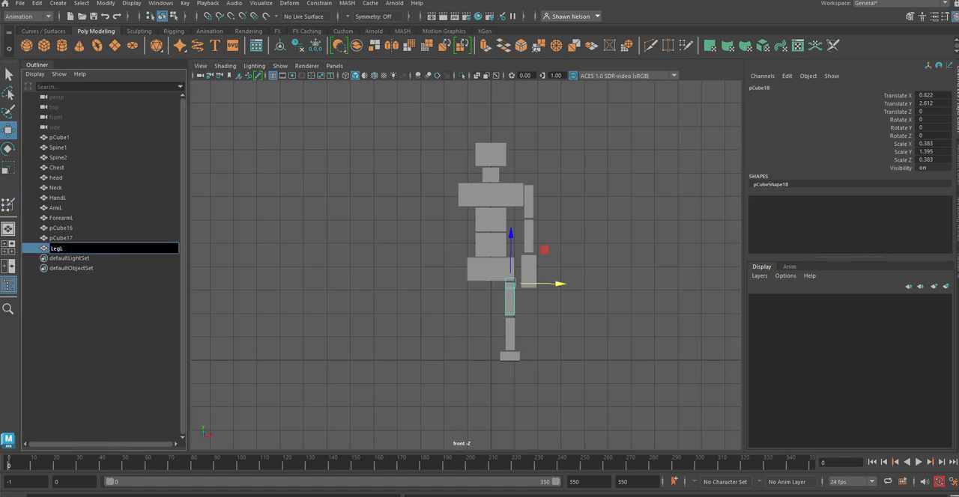
{"action": "left_click", "coordinate": [104, 3]}
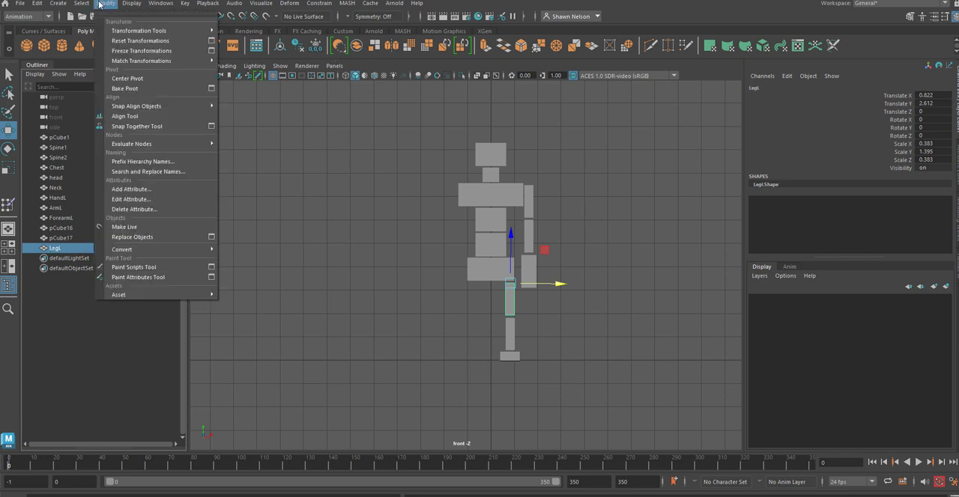
{"action": "left_click", "coordinate": [132, 51]}
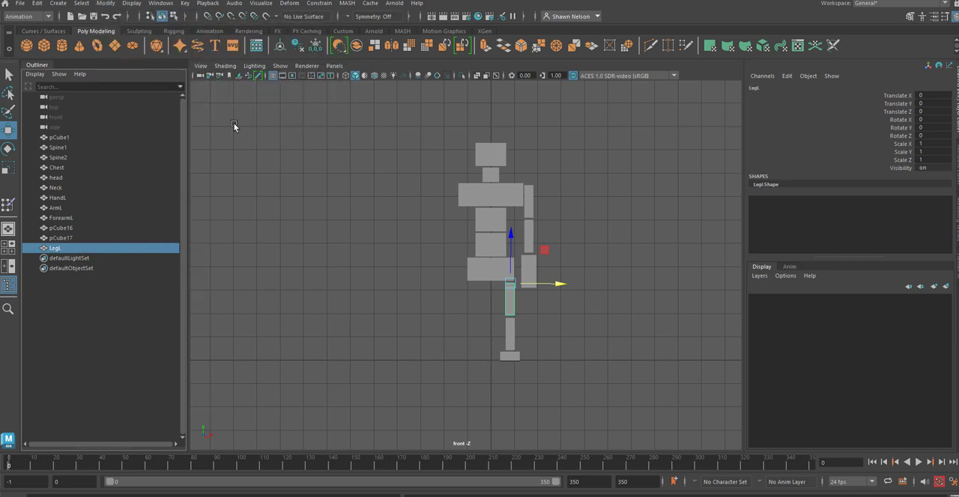
Step: Apply Freeze Transformations to the HandL block and clear the selection
{"action": "left_click", "coordinate": [532, 275]}
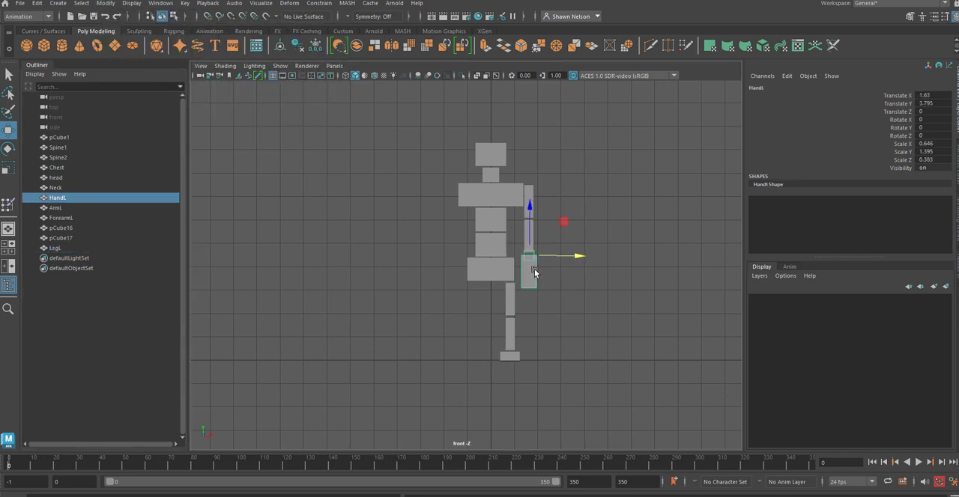
{"action": "left_click", "coordinate": [41, 6]}
{"action": "mouse_move", "coordinate": [106, 4]}
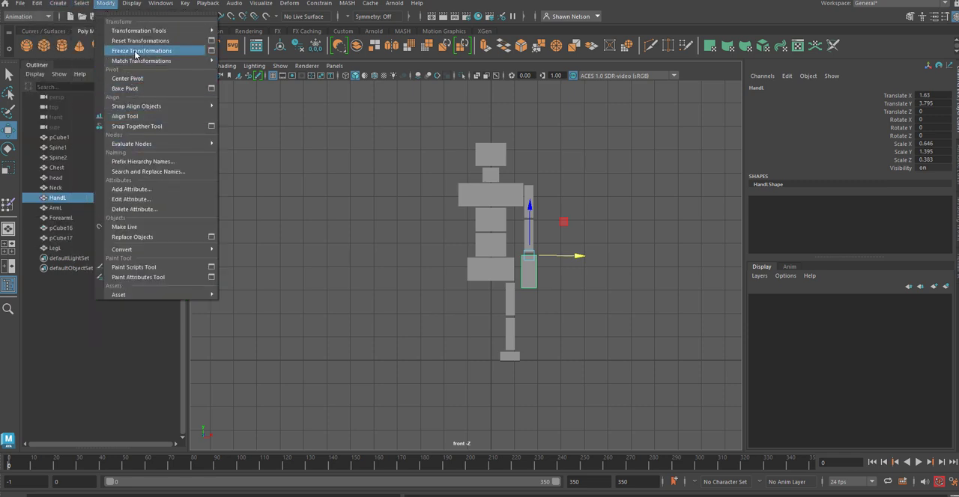
{"action": "left_click", "coordinate": [136, 51]}
{"action": "left_click", "coordinate": [553, 229]}
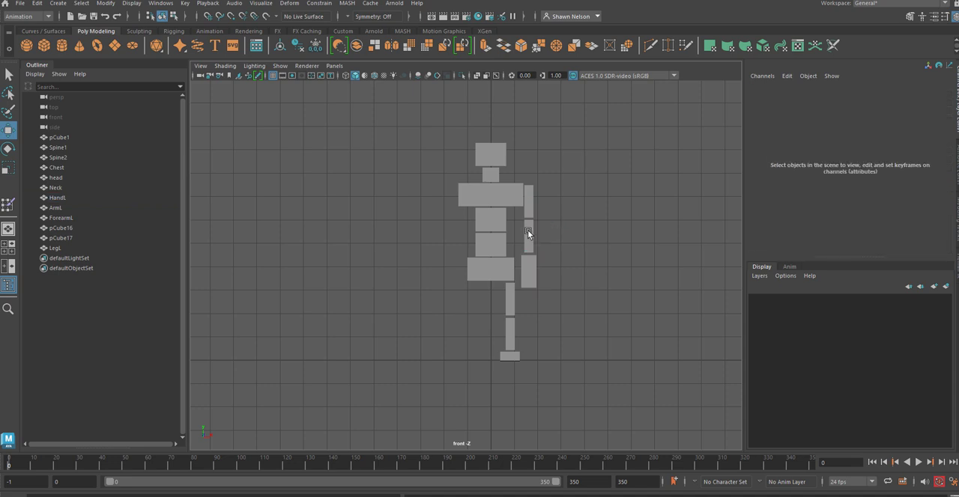
Step: Apply Freeze Transformations to the ForearmL block and check the channel values of the arm, forearm and hand blocks
{"action": "left_click", "coordinate": [528, 233]}
{"action": "left_click", "coordinate": [98, 6]}
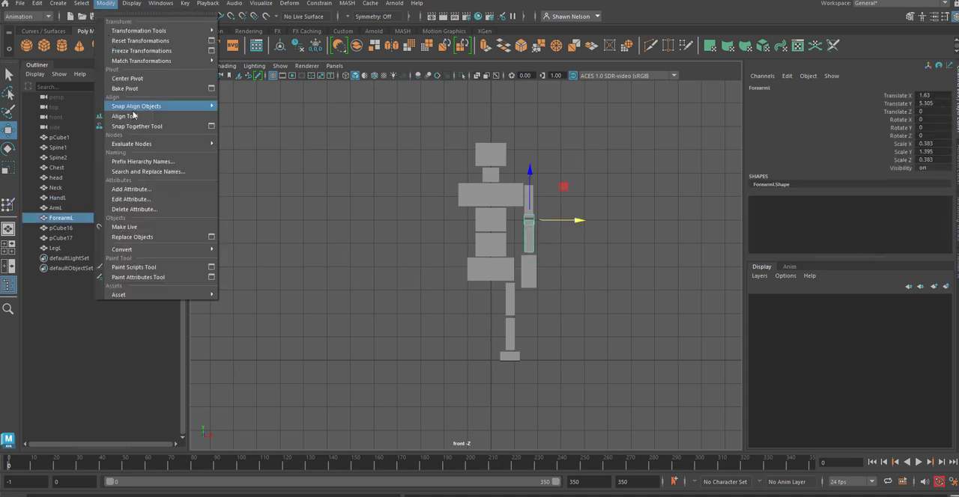
{"action": "left_click", "coordinate": [138, 51]}
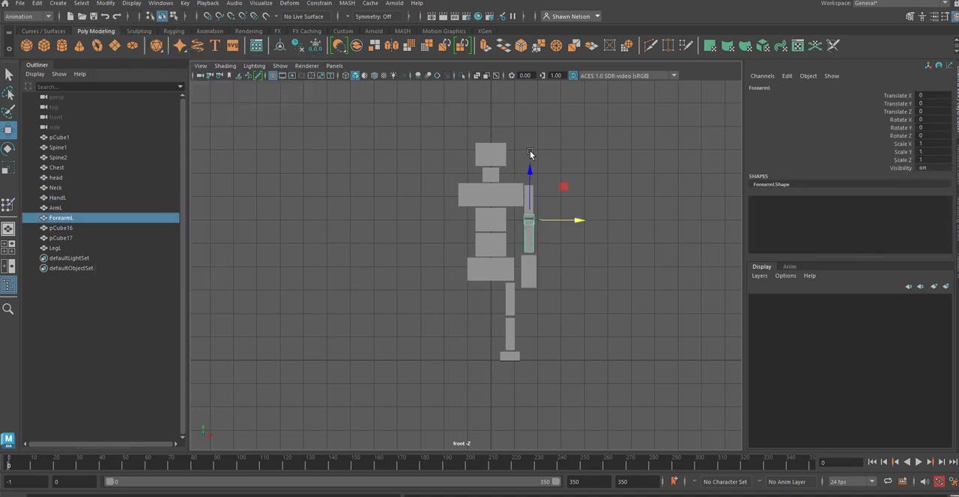
{"action": "left_click", "coordinate": [529, 151]}
{"action": "left_click", "coordinate": [530, 195]}
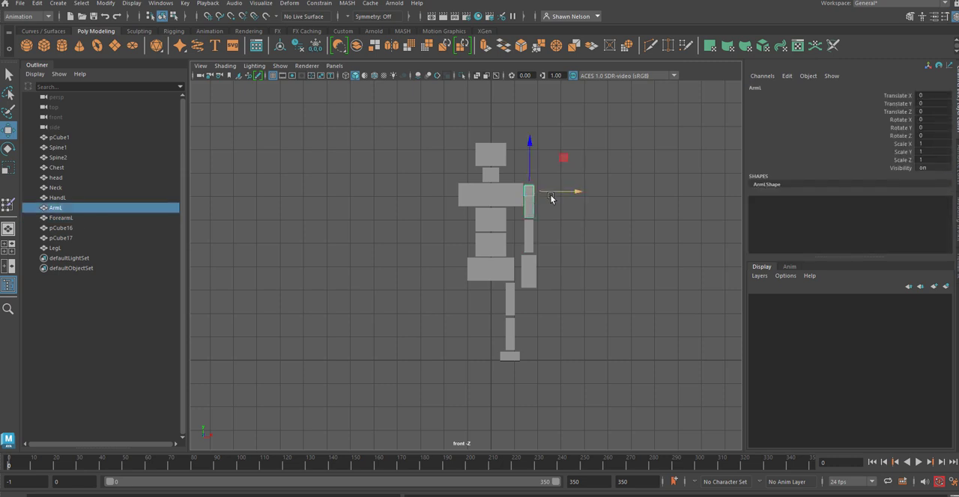
{"action": "left_click", "coordinate": [530, 232]}
{"action": "left_click", "coordinate": [531, 269]}
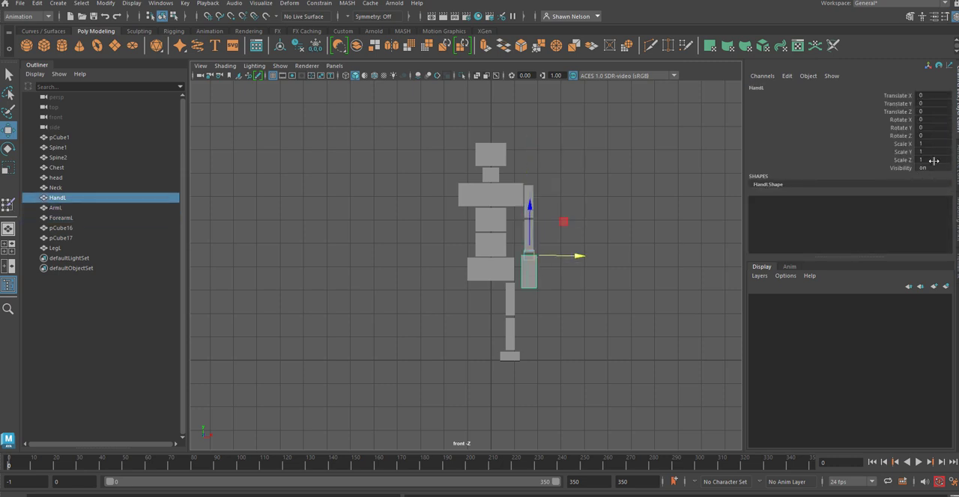
Step: Rename the lower leg block as ShinL and apply Freeze Transformations to it
{"action": "left_click", "coordinate": [510, 304]}
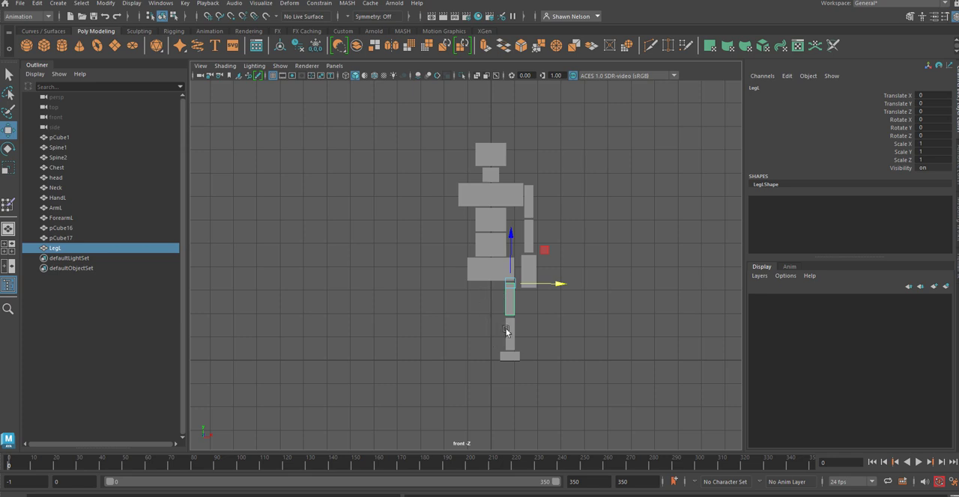
{"action": "left_click", "coordinate": [510, 329]}
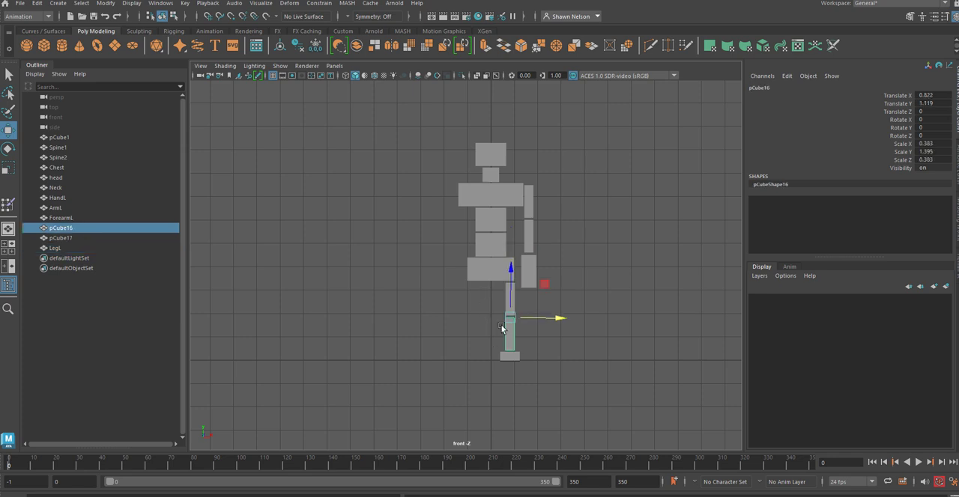
{"action": "double_click", "coordinate": [67, 229]}
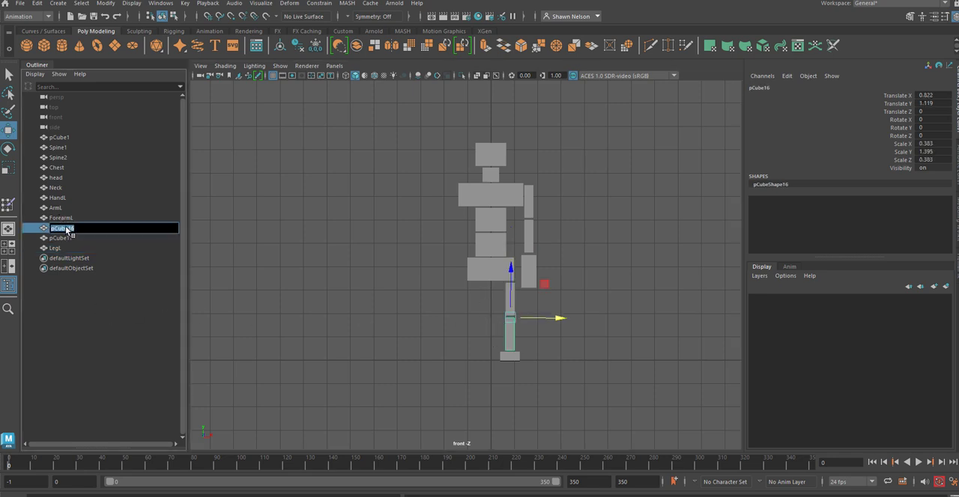
{"action": "type", "text": "ShinL"}
{"action": "left_click", "coordinate": [106, 4]}
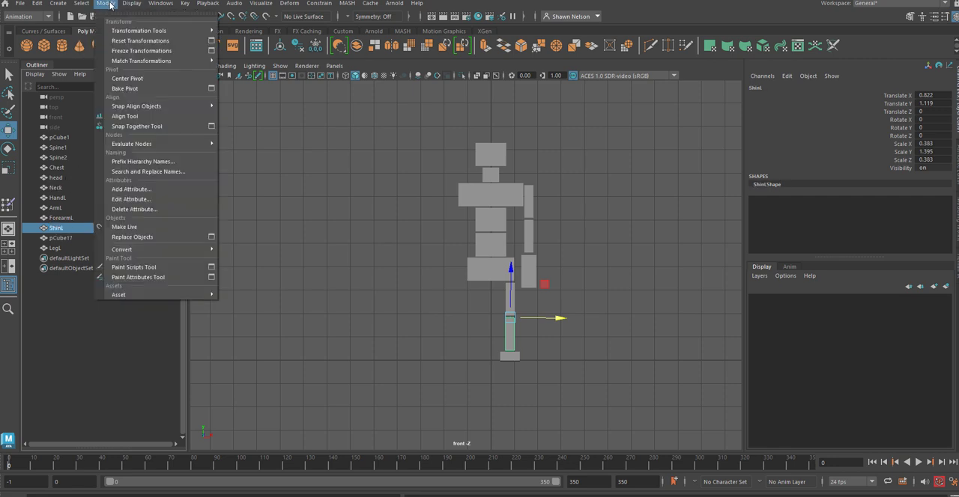
{"action": "left_click", "coordinate": [142, 51]}
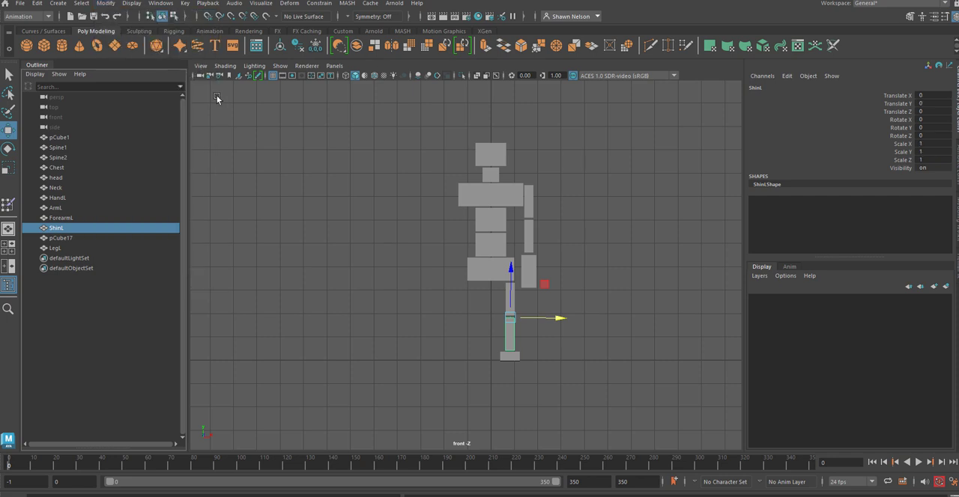
Step: Rename the foot block as FootL, apply Freeze Transformations to it and clear the selection
{"action": "left_click", "coordinate": [505, 355]}
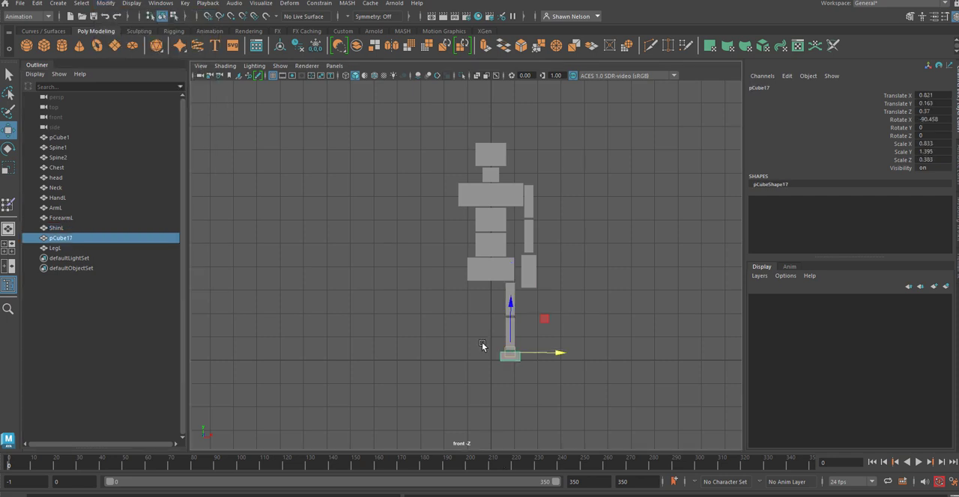
{"action": "double_click", "coordinate": [60, 239]}
{"action": "type", "text": "FootL"}
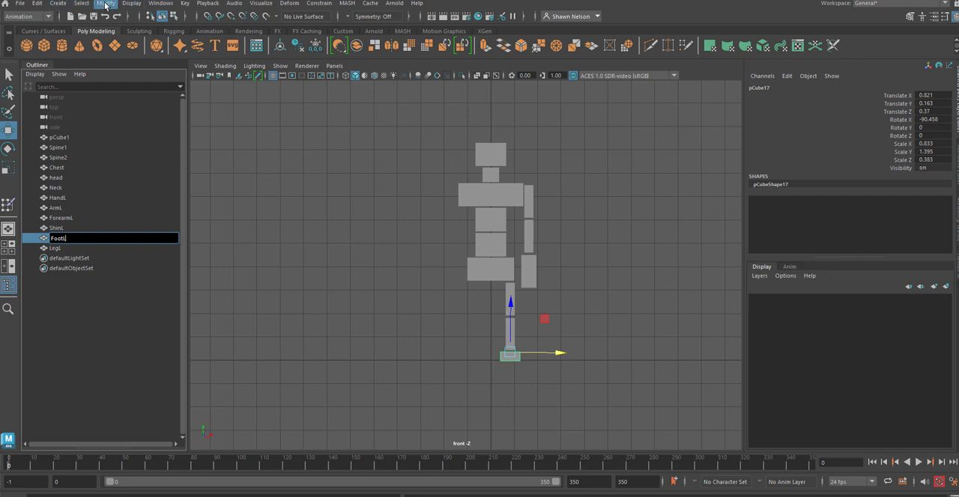
{"action": "left_click", "coordinate": [106, 6]}
{"action": "left_click", "coordinate": [124, 49]}
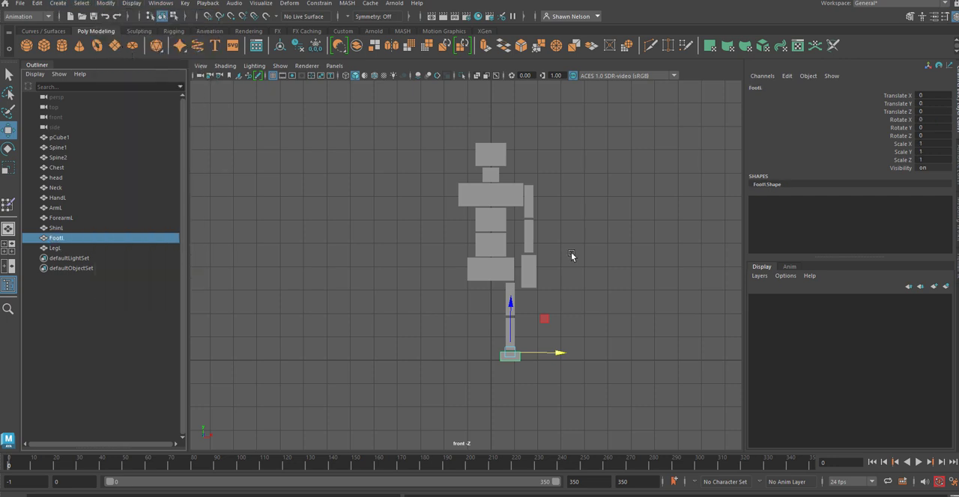
{"action": "left_click", "coordinate": [662, 311]}
Step: Duplicate the ArmL, ForearmL and HandL blocks together and move the copies about -3.29 units in X to the body's other side
{"action": "left_click_drag", "start_coordinate": [544, 193], "coordinate": [531, 269]}
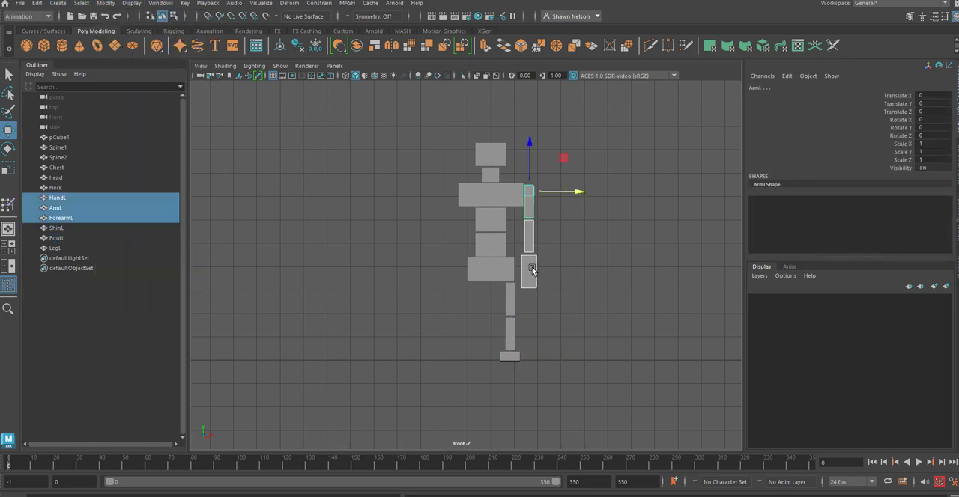
{"action": "key", "text": "ctrl+d"}
{"action": "left_click_drag", "start_coordinate": [575, 192], "coordinate": [504, 191]}
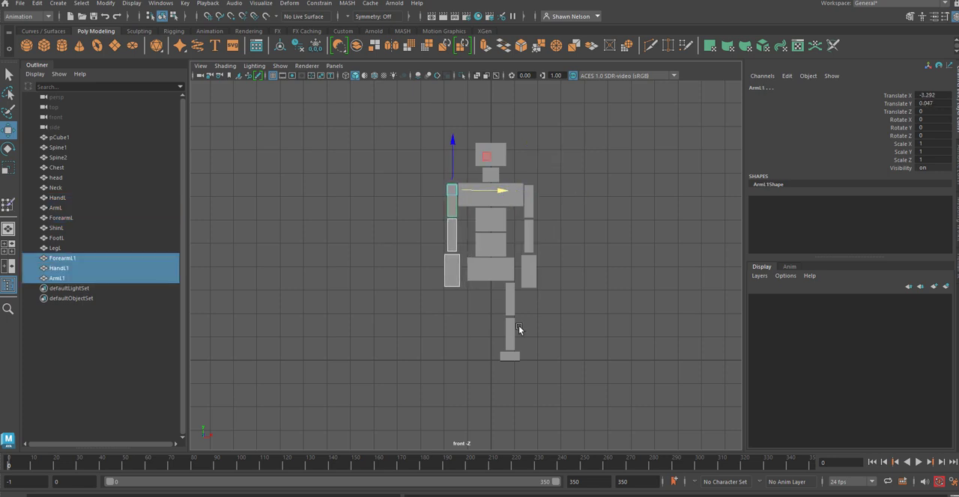
Step: Duplicate the LegL, ShinL and FootL blocks together and move the copies about -1.63 units in X under the other hip
{"action": "left_click_drag", "start_coordinate": [519, 302], "coordinate": [509, 359]}
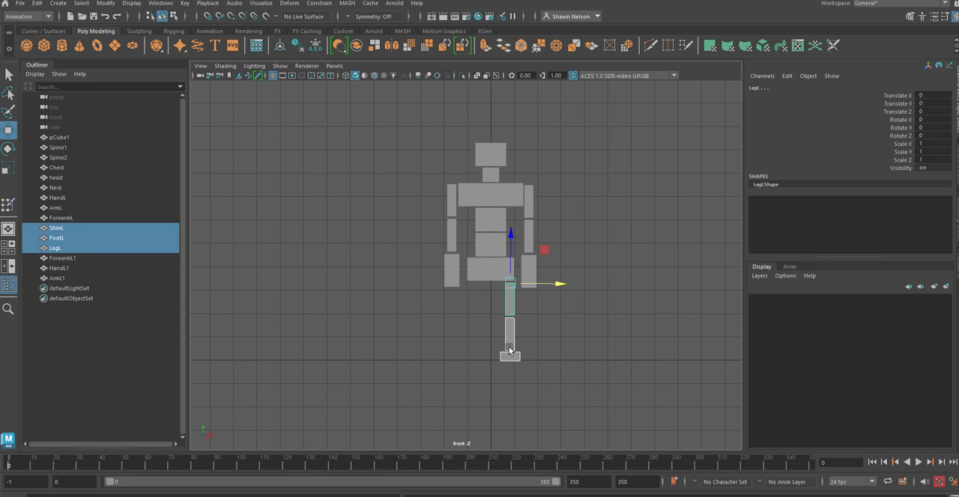
{"action": "key", "text": "ctrl+d"}
{"action": "left_click_drag", "start_coordinate": [556, 284], "coordinate": [517, 285]}
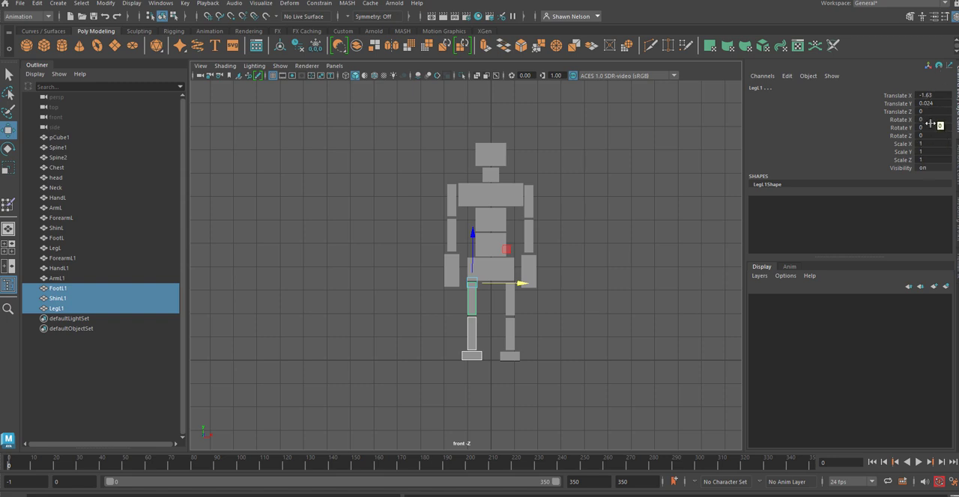
{"action": "left_click", "coordinate": [499, 321]}
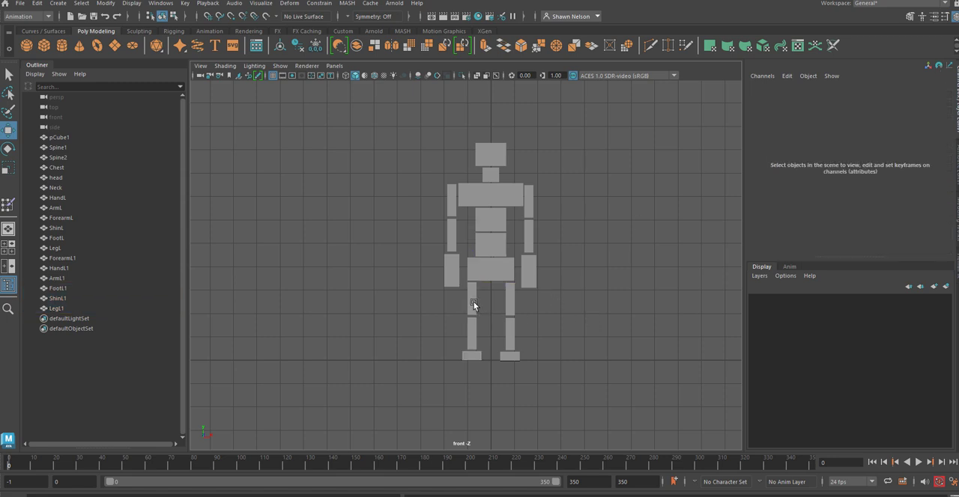
Step: Apply Freeze Transformations to the duplicated upper leg, shin and foot blocks, one at a time
{"action": "left_click", "coordinate": [472, 303]}
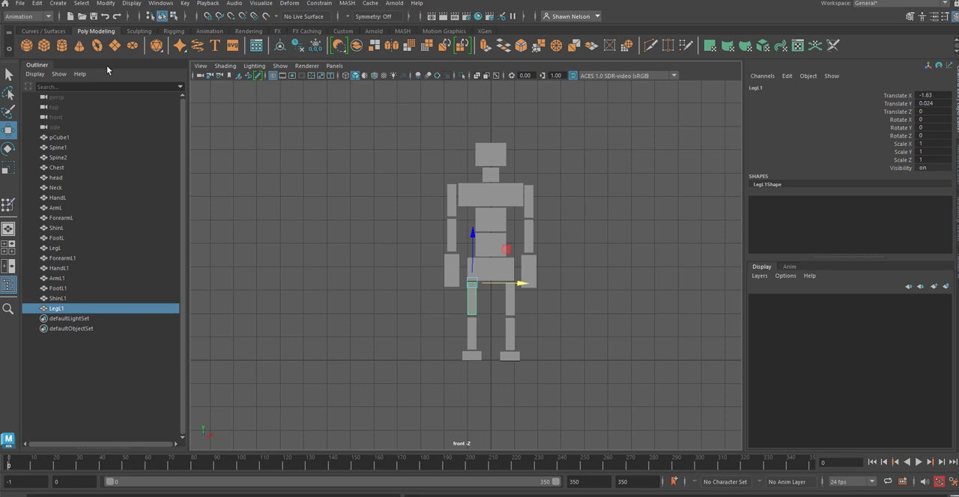
{"action": "left_click", "coordinate": [106, 3]}
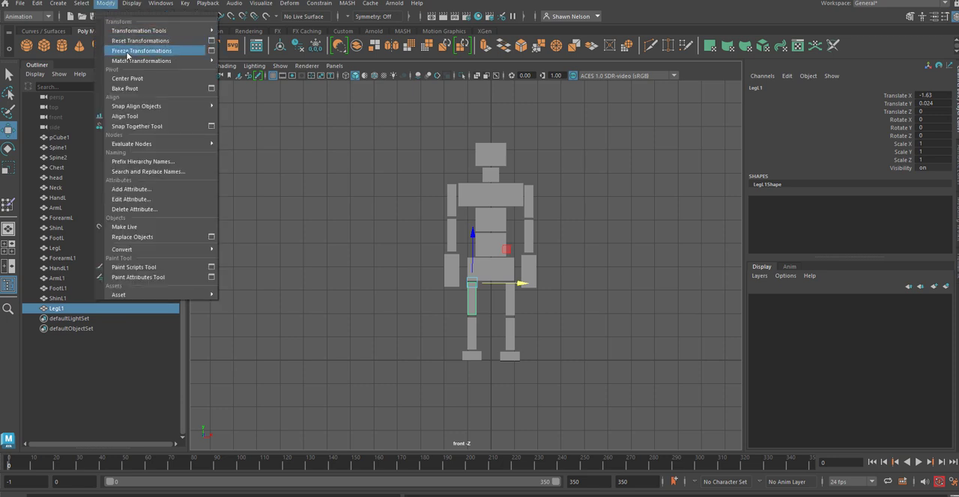
{"action": "left_click", "coordinate": [128, 51]}
{"action": "left_click", "coordinate": [472, 331]}
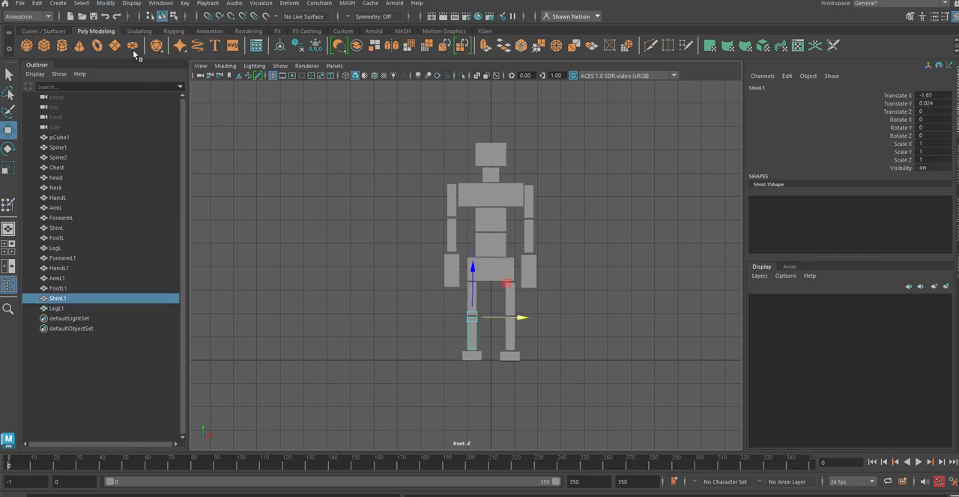
{"action": "left_click", "coordinate": [105, 3]}
{"action": "left_click", "coordinate": [138, 78]}
{"action": "left_click", "coordinate": [470, 355]}
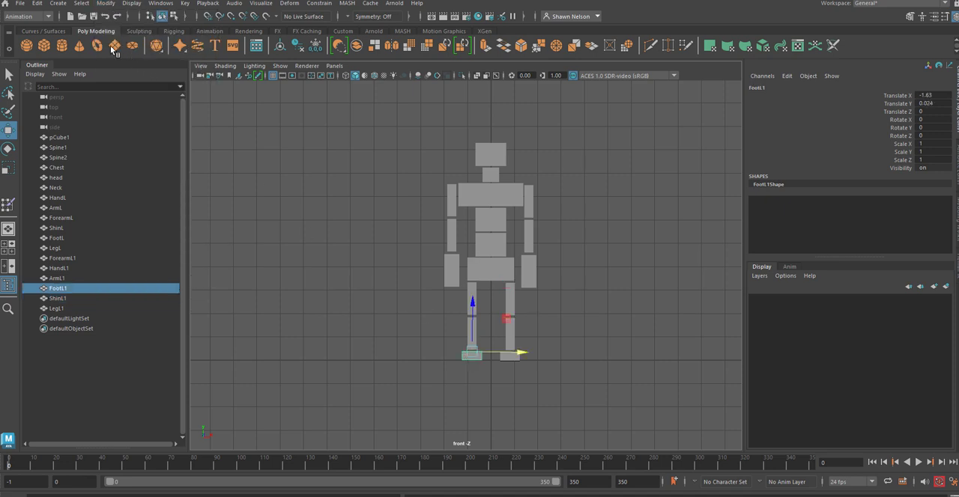
{"action": "left_click", "coordinate": [106, 3]}
{"action": "left_click", "coordinate": [127, 52]}
Step: Apply Freeze Transformations to the duplicated upper arm, forearm and hand blocks one at a time, and clear the selection
{"action": "left_click", "coordinate": [450, 204]}
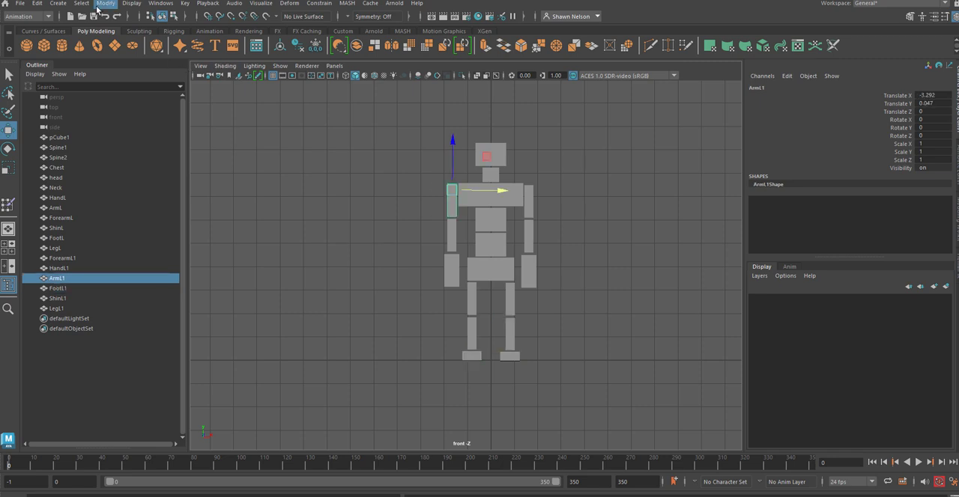
{"action": "left_click", "coordinate": [111, 3]}
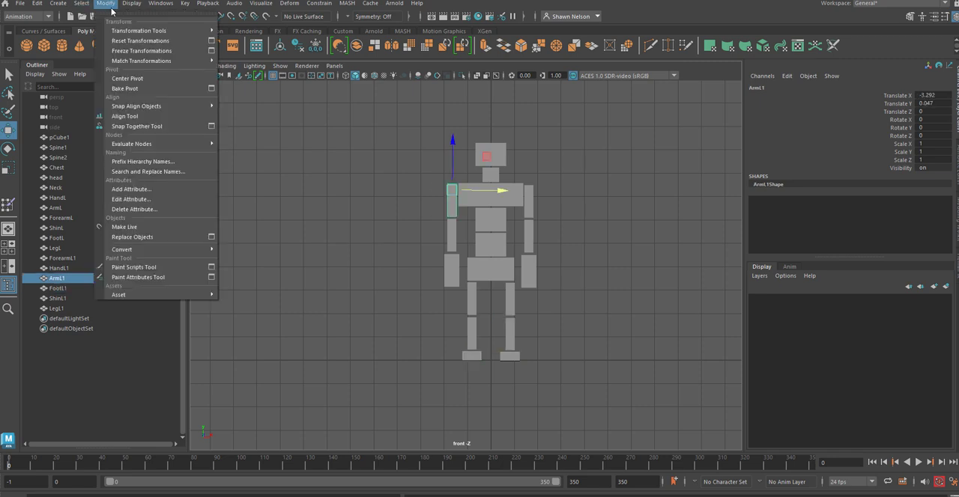
{"action": "left_click", "coordinate": [135, 51]}
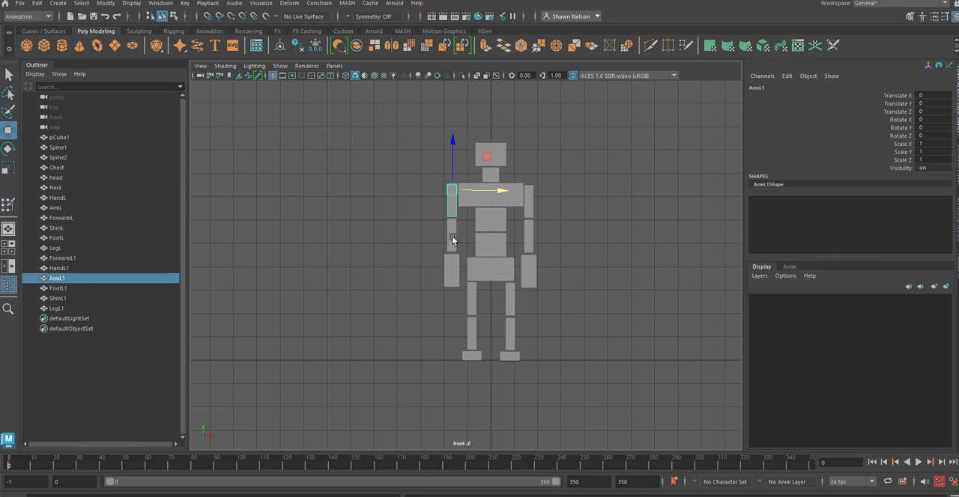
{"action": "left_click", "coordinate": [453, 240]}
{"action": "left_click", "coordinate": [105, 4]}
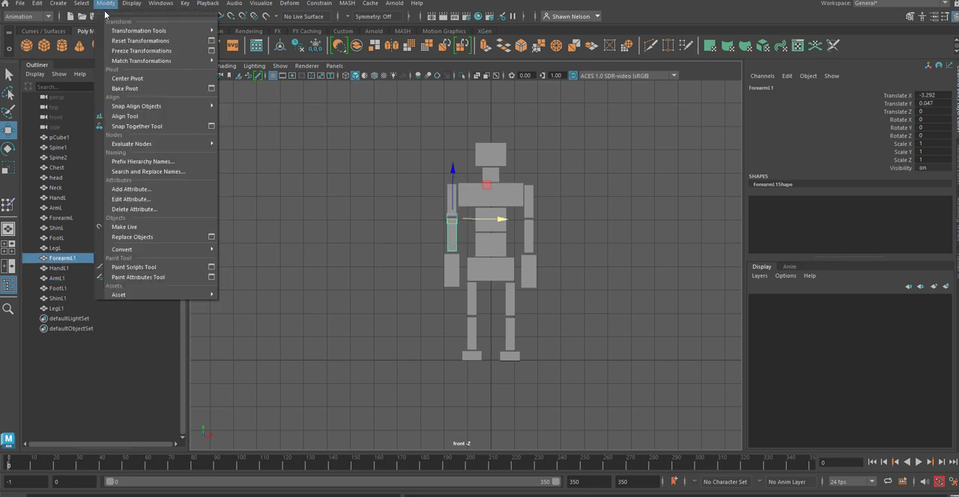
{"action": "left_click", "coordinate": [135, 51]}
{"action": "left_click", "coordinate": [445, 289]}
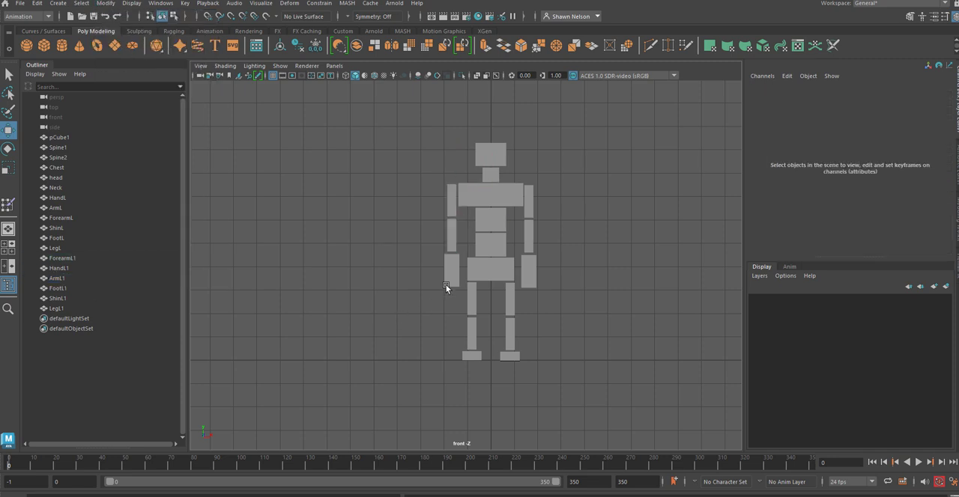
{"action": "left_click", "coordinate": [450, 271]}
{"action": "left_click", "coordinate": [105, 4]}
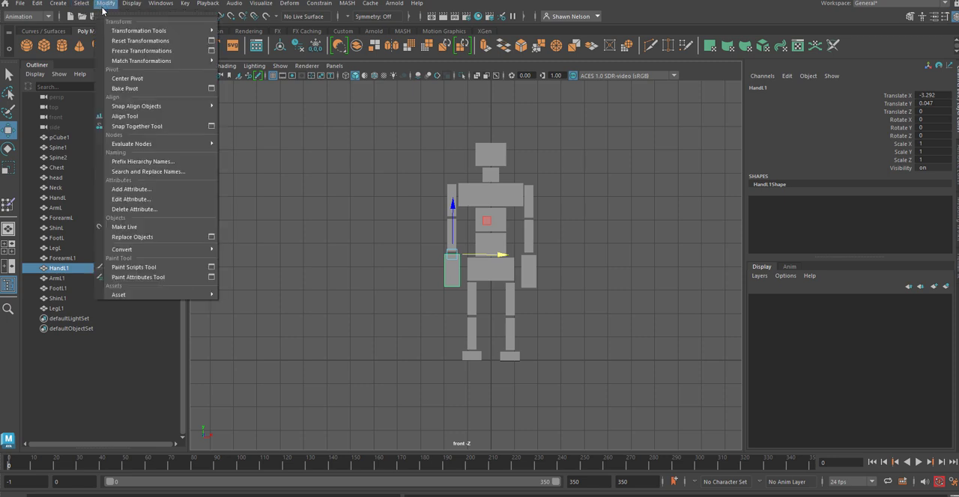
{"action": "left_click", "coordinate": [136, 51]}
{"action": "left_click", "coordinate": [410, 269]}
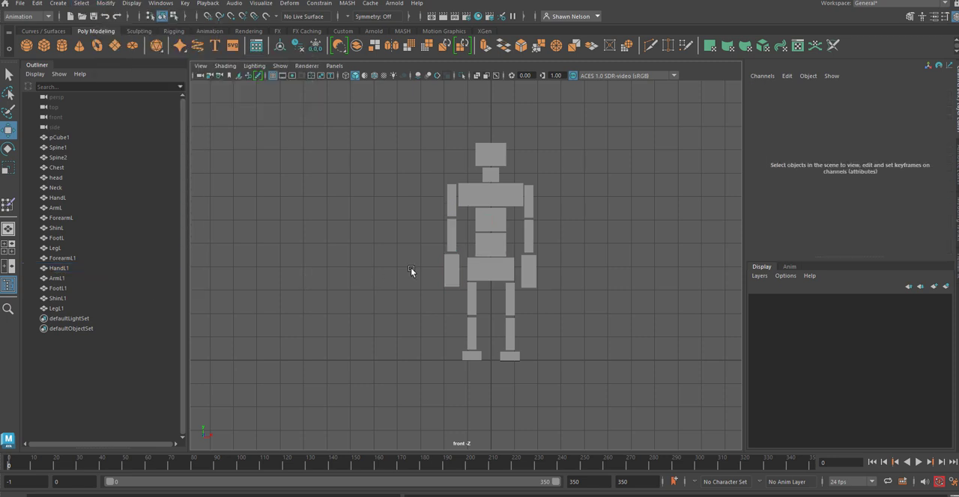
Step: Delete the construction history of all the figure's blocks at once and clear the selection
{"action": "left_click_drag", "start_coordinate": [426, 123], "coordinate": [582, 348]}
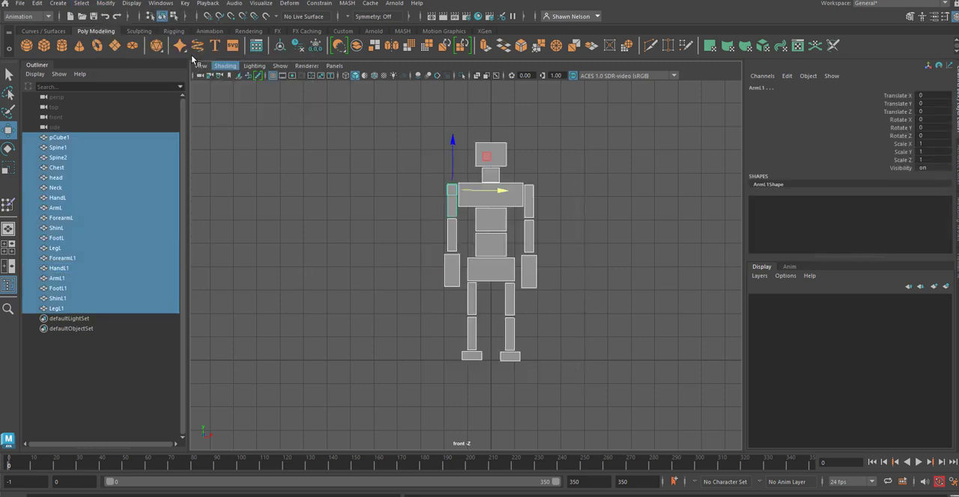
{"action": "left_click", "coordinate": [37, 3]}
{"action": "mouse_move", "coordinate": [82, 125]}
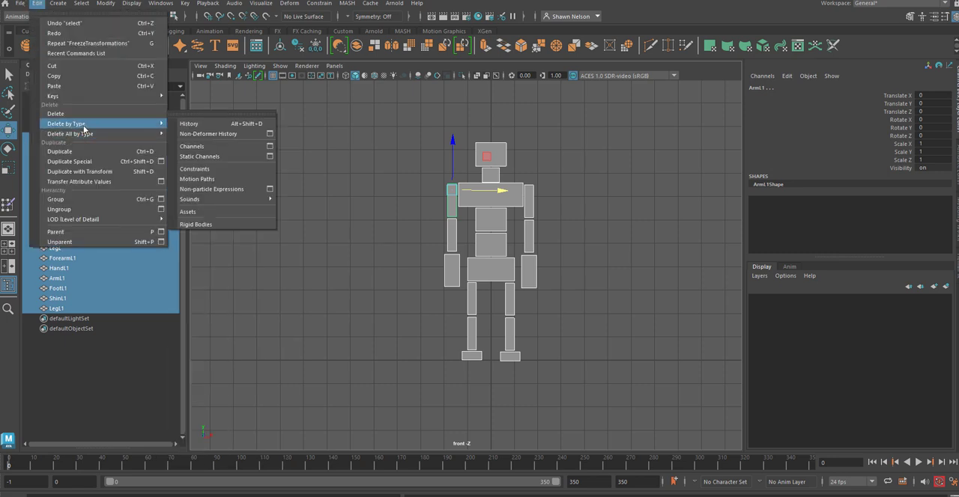
{"action": "left_click", "coordinate": [206, 124]}
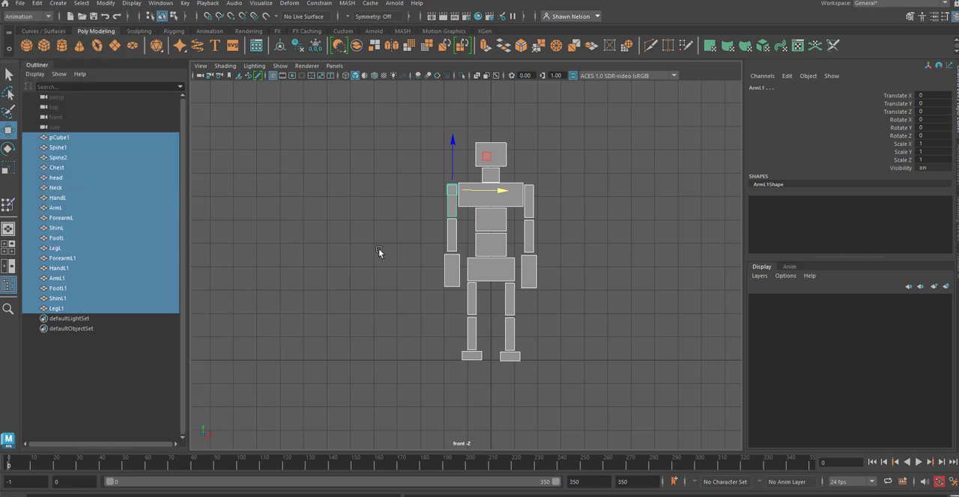
{"action": "left_click", "coordinate": [373, 249]}
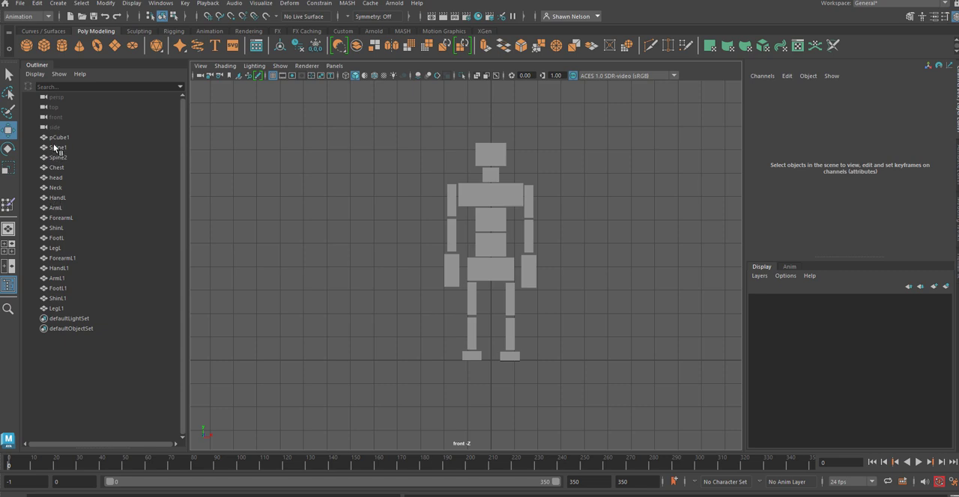
Step: Rename the duplicated foot block as FooR
{"action": "left_click", "coordinate": [475, 354]}
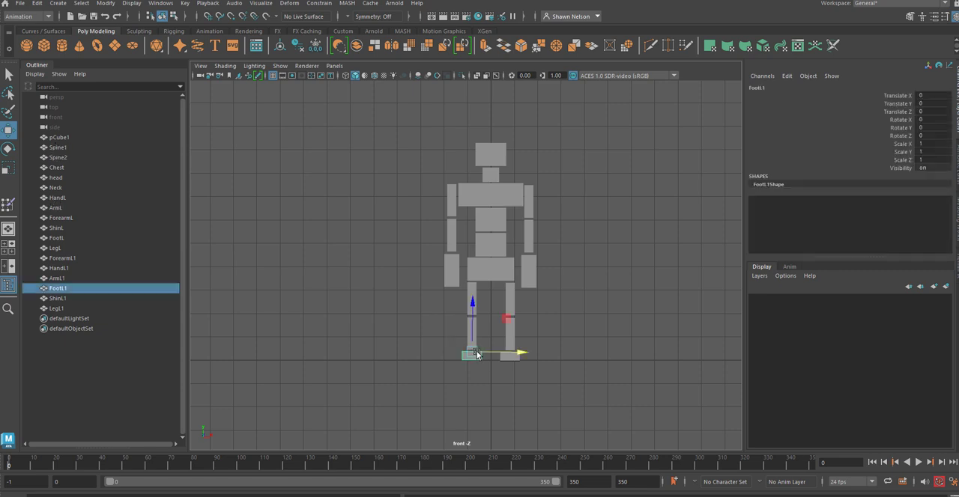
{"action": "double_click", "coordinate": [60, 289]}
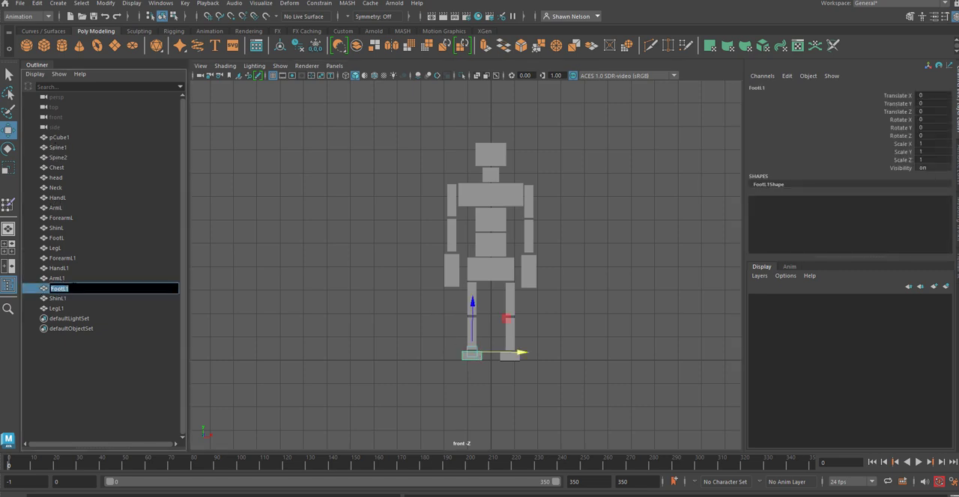
{"action": "left_click_drag", "start_coordinate": [72, 288], "coordinate": [60, 288]}
{"action": "type", "text": "R"}
Step: Rename the duplicated upper arm block as ArmR
{"action": "double_click", "coordinate": [60, 278]}
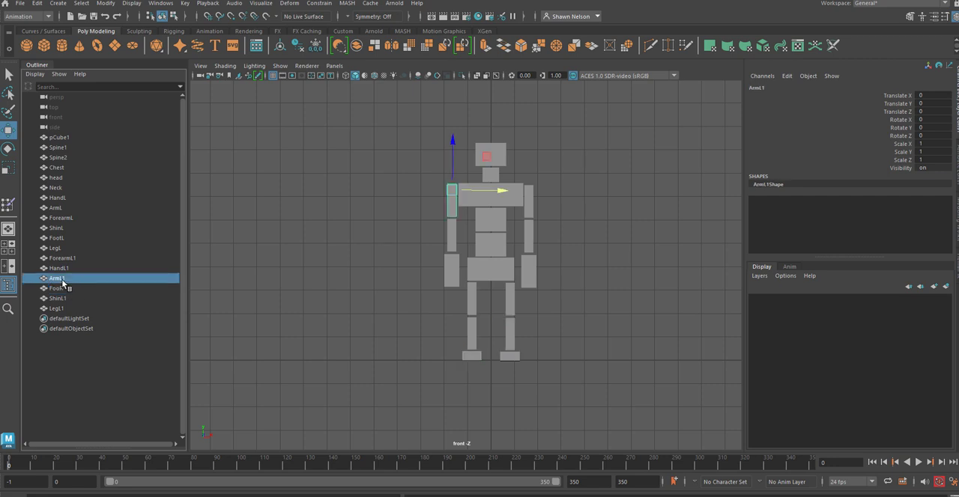
{"action": "left_click_drag", "start_coordinate": [65, 279], "coordinate": [60, 279]}
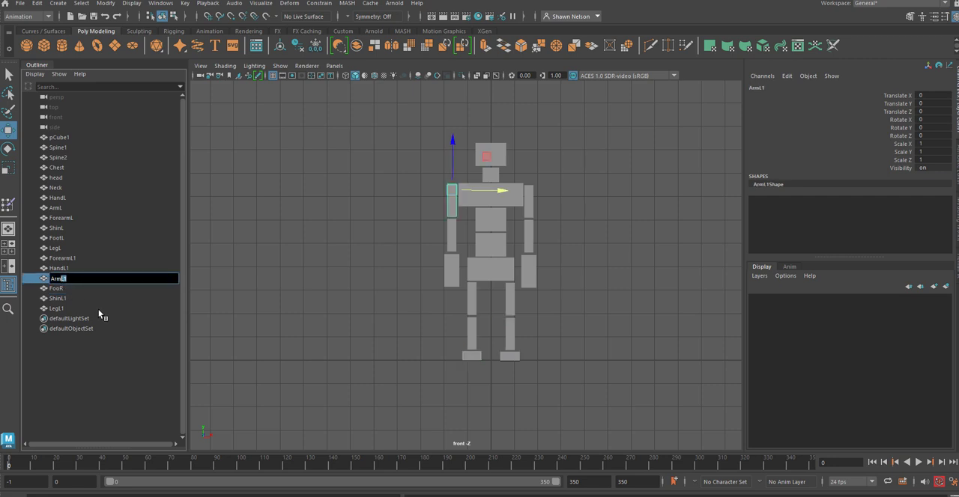
{"action": "type", "text": "R"}
{"action": "key", "text": "Return"}
Step: Rename the duplicated hand block as HandR
{"action": "double_click", "coordinate": [61, 268]}
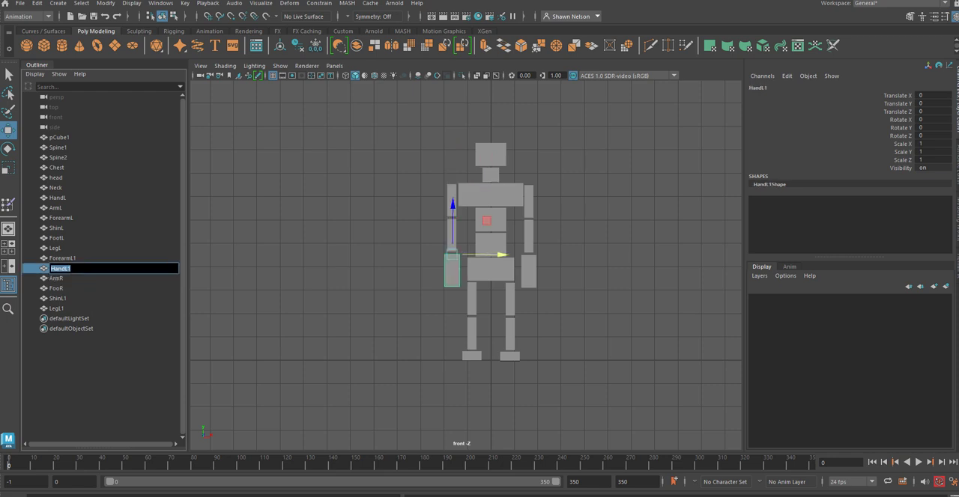
{"action": "left_click_drag", "start_coordinate": [71, 268], "coordinate": [64, 268]}
{"action": "type", "text": "R"}
{"action": "key", "text": "Return"}
Step: Rename the duplicated forearm block as ForearmR
{"action": "double_click", "coordinate": [63, 258]}
{"action": "left_click_drag", "start_coordinate": [78, 258], "coordinate": [72, 259]}
{"action": "type", "text": "R"}
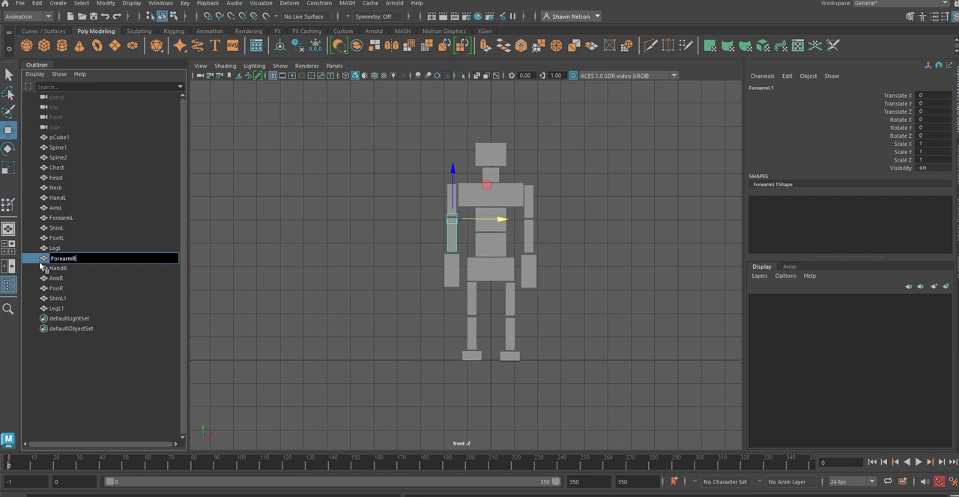
Step: Rename the duplicated shin block as ShinR
{"action": "double_click", "coordinate": [60, 301]}
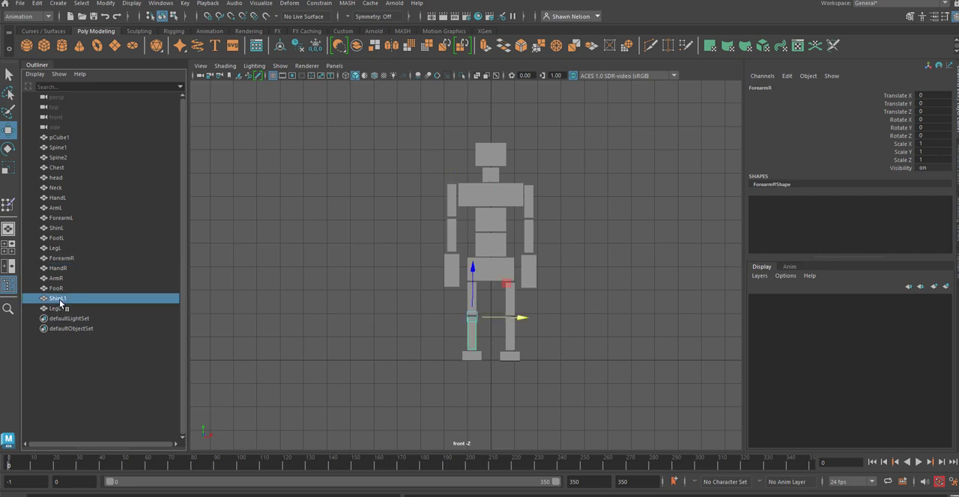
{"action": "left_click_drag", "start_coordinate": [69, 300], "coordinate": [63, 299]}
{"action": "type", "text": "R"}
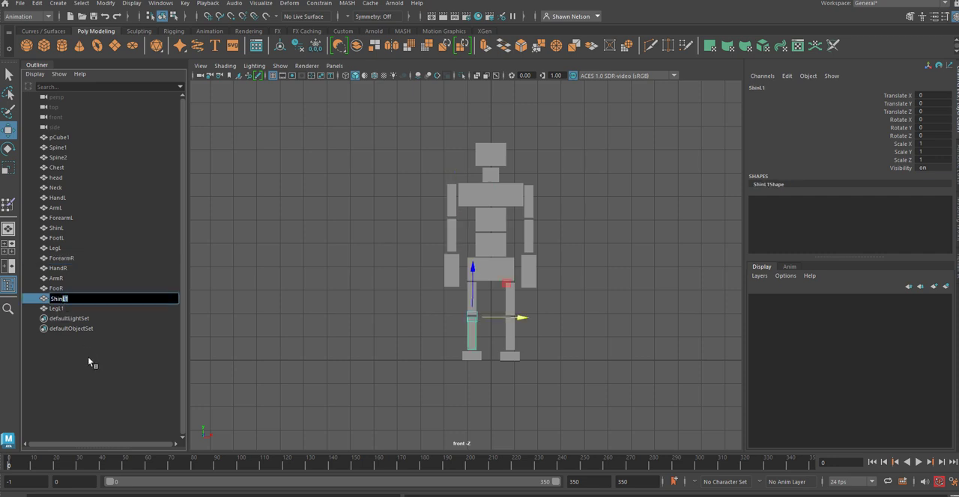
Step: Rename the duplicated upper leg block as LegR and clear the selection
{"action": "left_click", "coordinate": [59, 309]}
{"action": "double_click", "coordinate": [59, 309]}
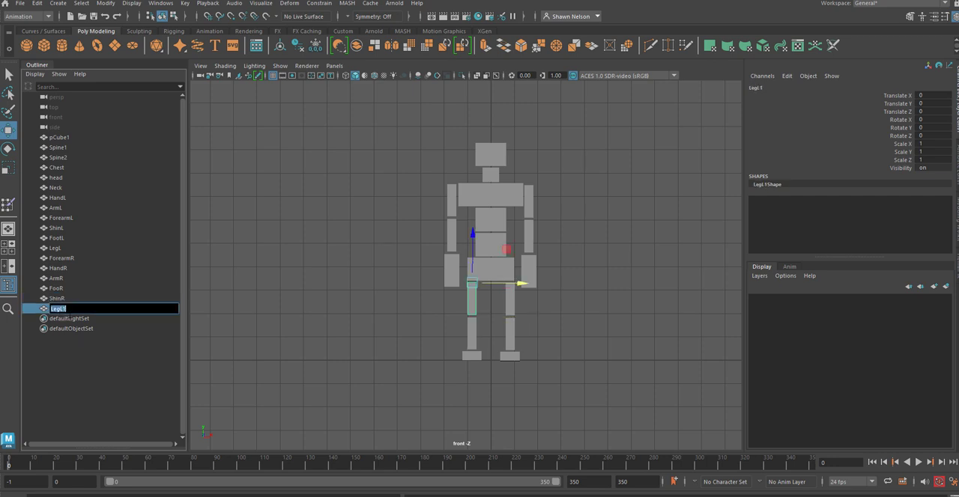
{"action": "key", "text": "shift+Left"}
{"action": "key", "text": "shift+Left"}
{"action": "type", "text": "R"}
{"action": "left_click", "coordinate": [68, 358]}
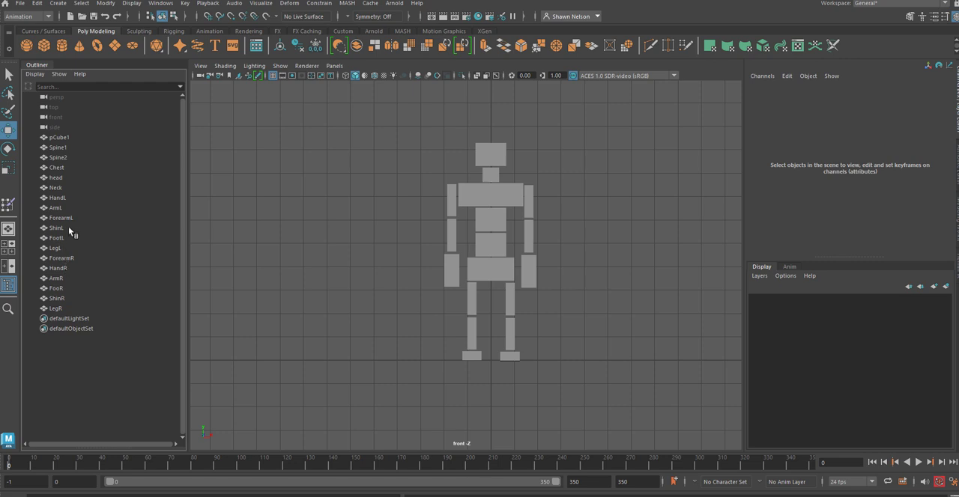
Step: Check the names of the duplicated leg, shin, foot, hand, upper arm and forearm blocks by selecting each one
{"action": "left_click", "coordinate": [472, 305]}
{"action": "left_click", "coordinate": [473, 331]}
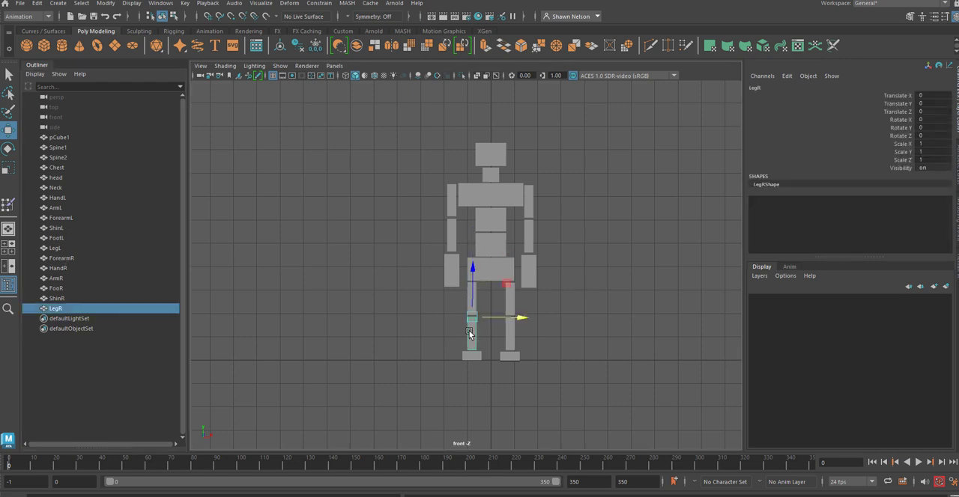
{"action": "left_click", "coordinate": [471, 356]}
{"action": "left_click", "coordinate": [451, 270]}
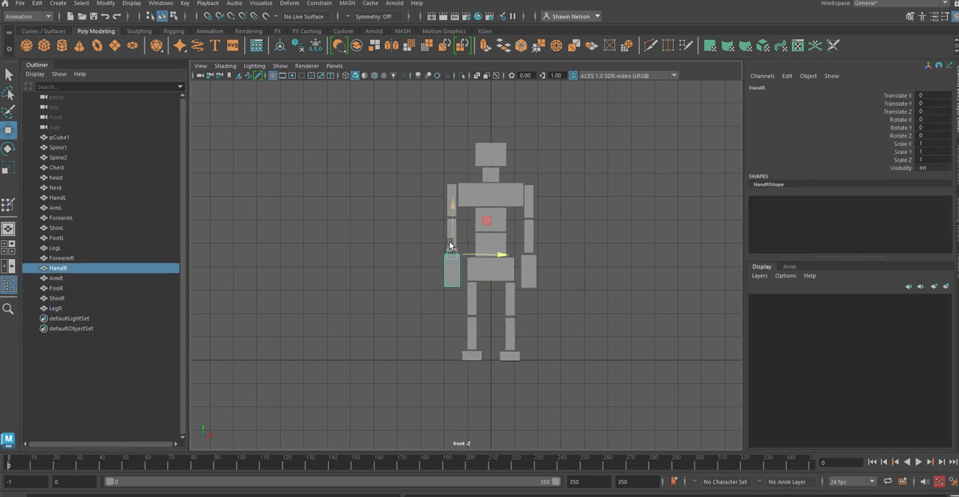
{"action": "left_click_drag", "start_coordinate": [444, 208], "coordinate": [439, 205]}
{"action": "left_click", "coordinate": [452, 203]}
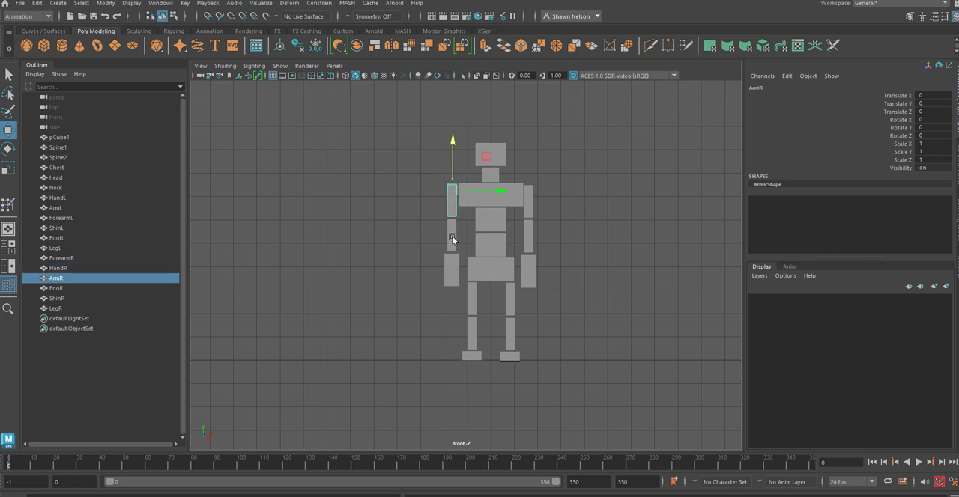
{"action": "left_click", "coordinate": [452, 238]}
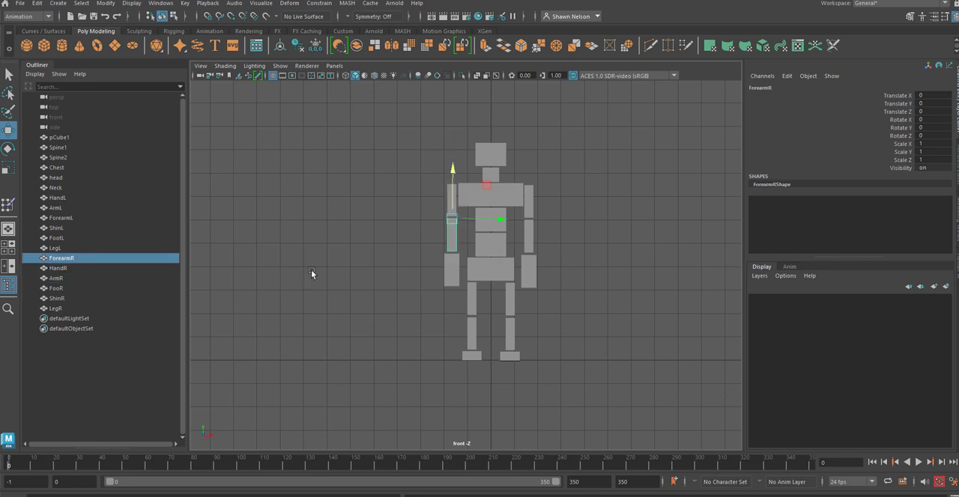
{"action": "left_click", "coordinate": [311, 320]}
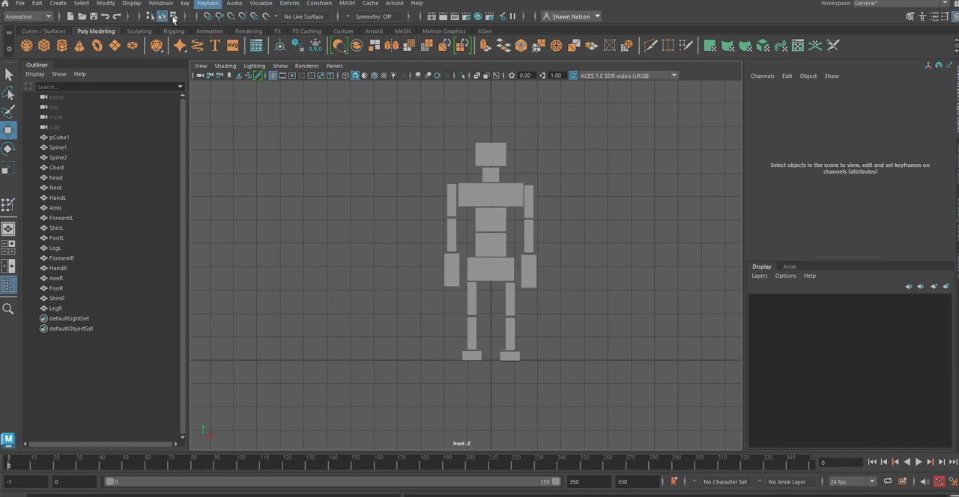
Step: Switch to the Rigging command set and look through the available Skeleton commands
{"action": "left_click", "coordinate": [25, 16]}
{"action": "left_click", "coordinate": [25, 36]}
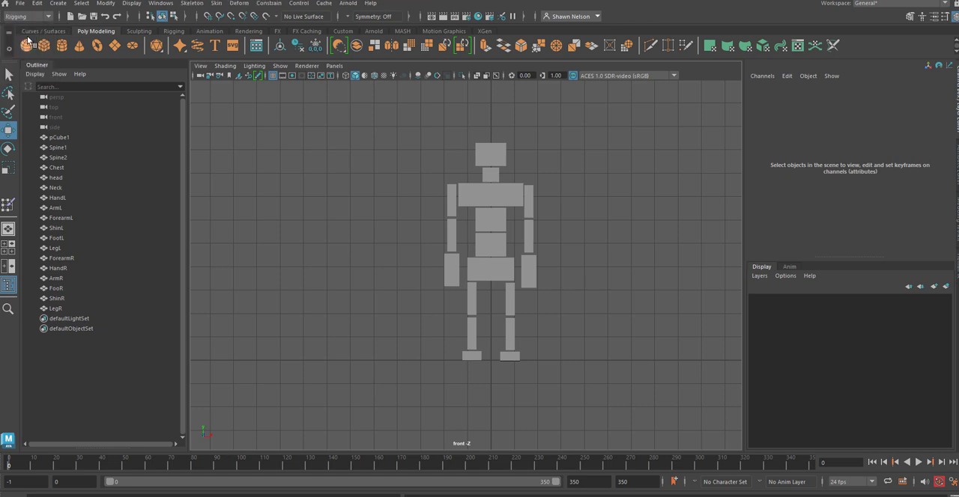
{"action": "left_click", "coordinate": [192, 3]}
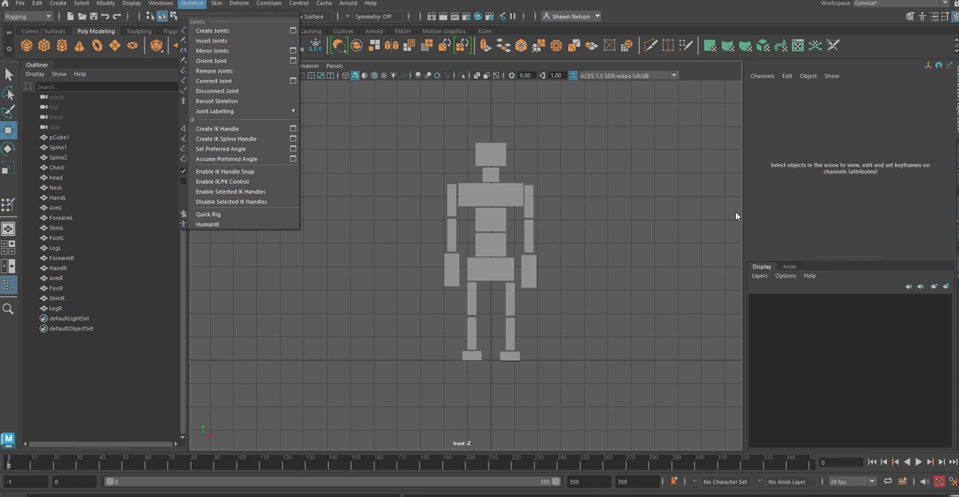
{"action": "left_click", "coordinate": [586, 198]}
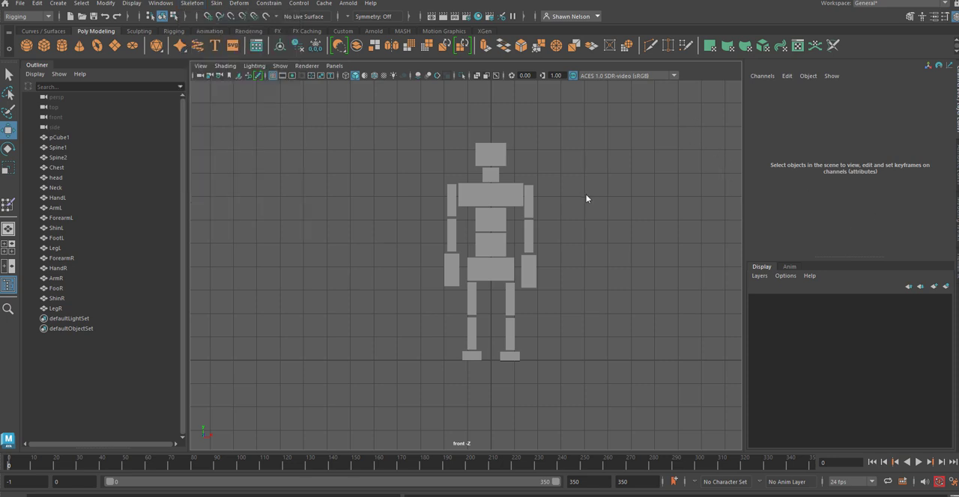
Step: Rename the pelvis block pCube1 as Root and clear the selection
{"action": "left_click", "coordinate": [532, 271]}
{"action": "left_click", "coordinate": [638, 319]}
{"action": "left_click", "coordinate": [488, 277]}
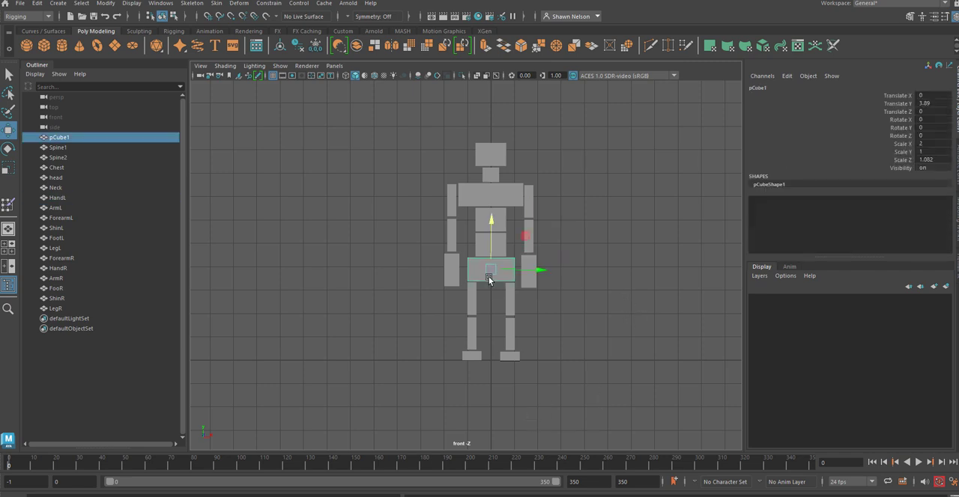
{"action": "double_click", "coordinate": [56, 141]}
{"action": "type", "text": "Root"}
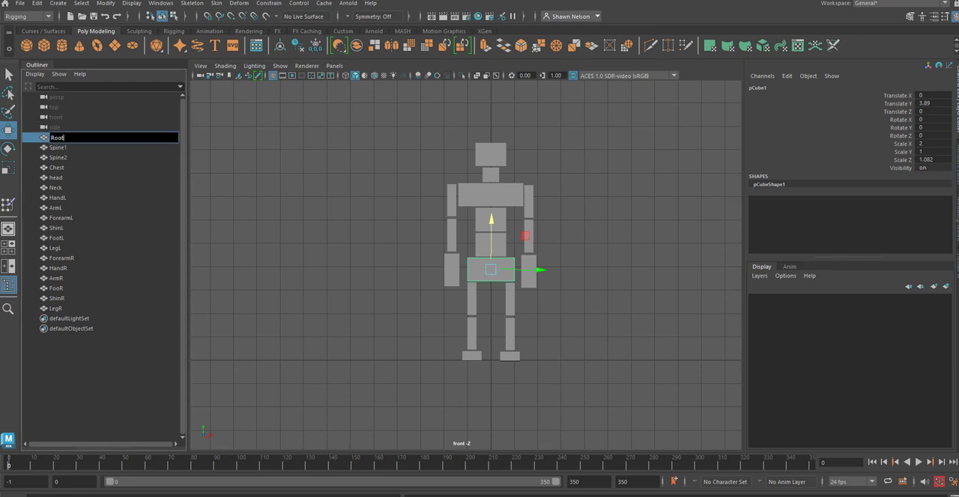
{"action": "key", "text": "Return"}
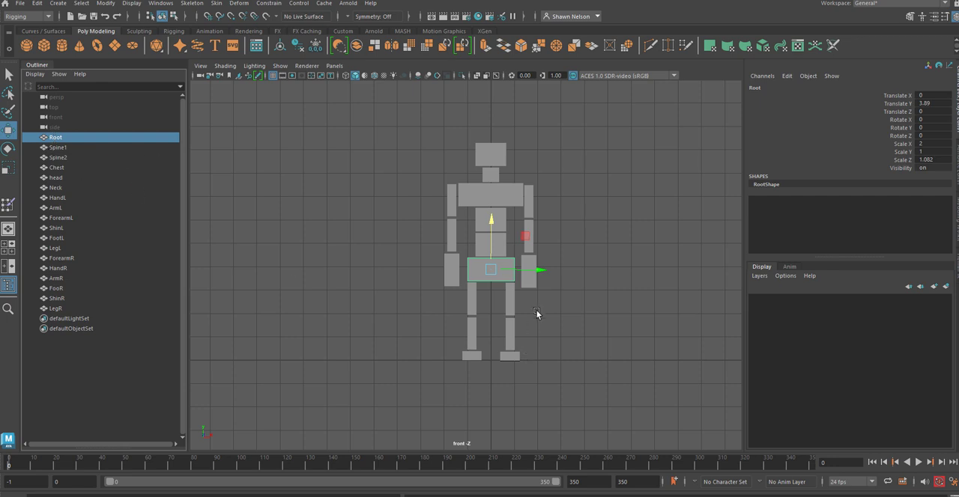
{"action": "left_click", "coordinate": [579, 328]}
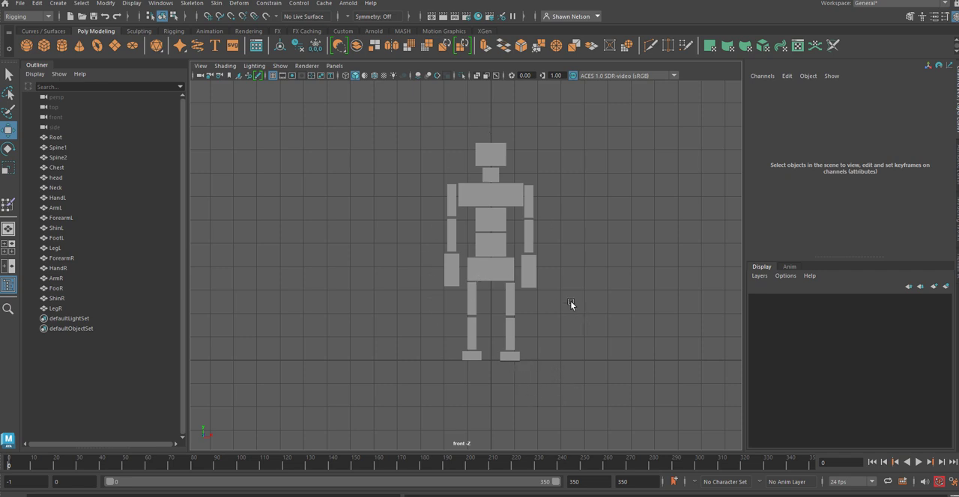
Step: Parent the HandL block to ForearmL, using the plain selection tool to pick the blocks
{"action": "left_click", "coordinate": [527, 275]}
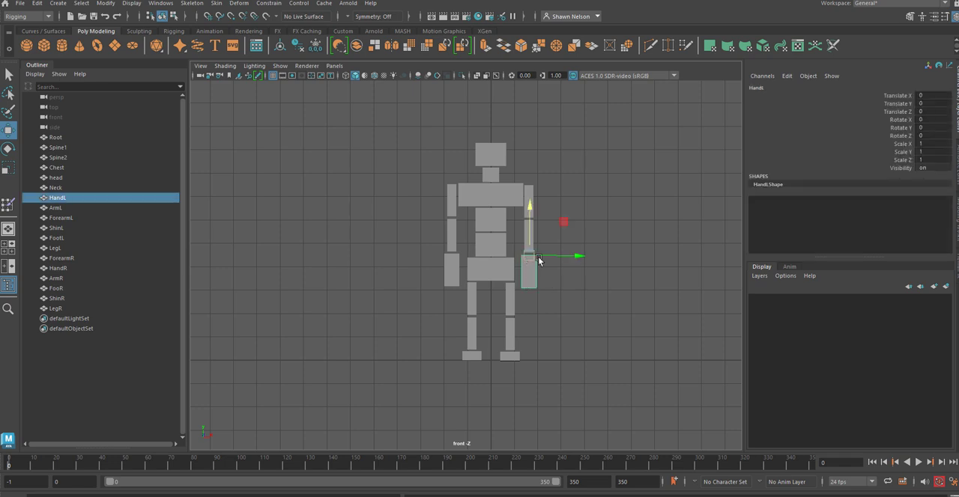
{"action": "scroll", "coordinate": [551, 248], "scroll_direction": "up", "scroll_amount": 1}
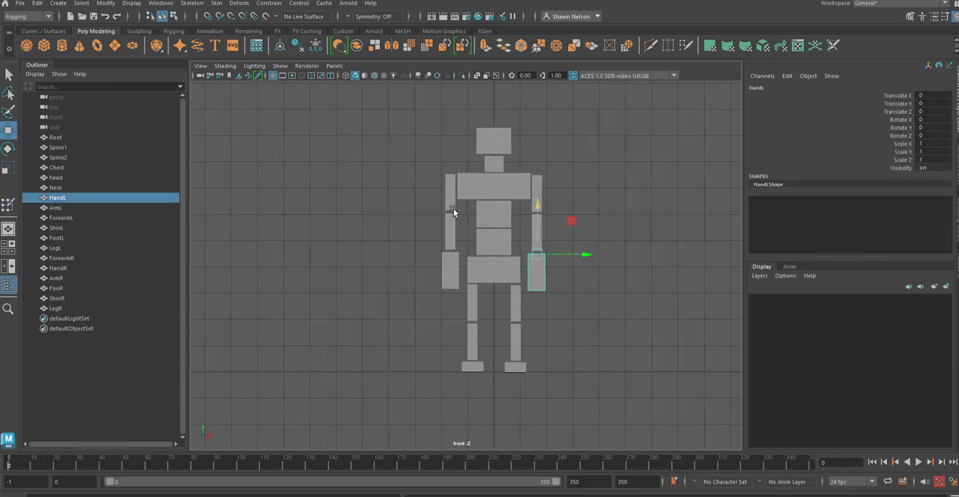
{"action": "left_click", "coordinate": [9, 75]}
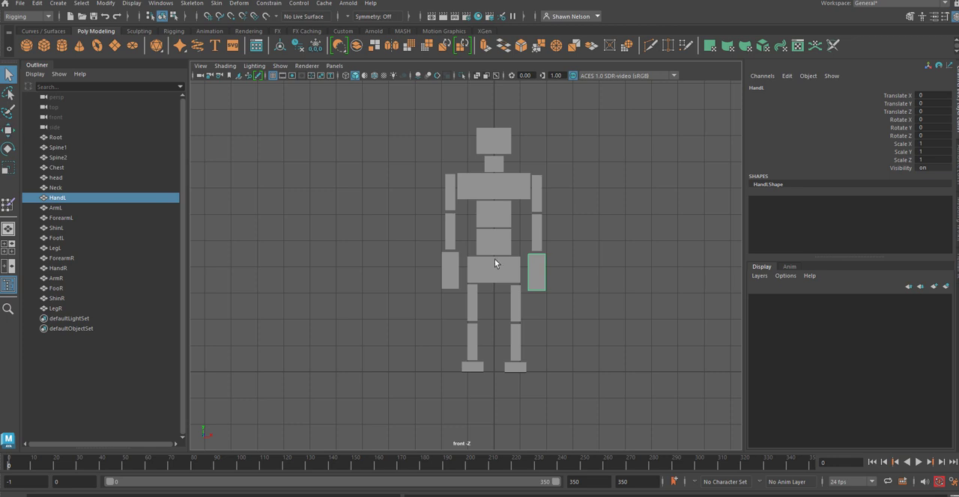
{"action": "left_click", "coordinate": [539, 243], "text": "shift"}
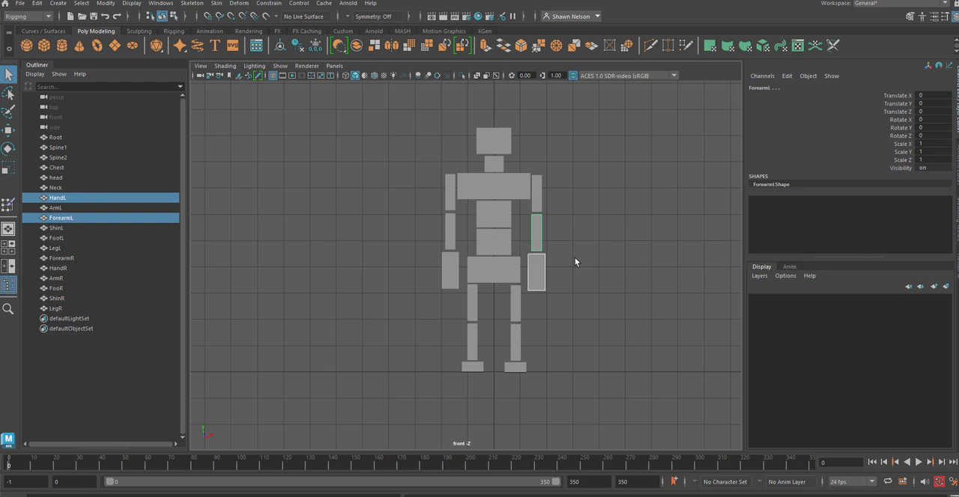
{"action": "key", "text": "p"}
Step: Parent the ForearmL block, together with its hand, to ArmL
{"action": "left_click", "coordinate": [539, 241]}
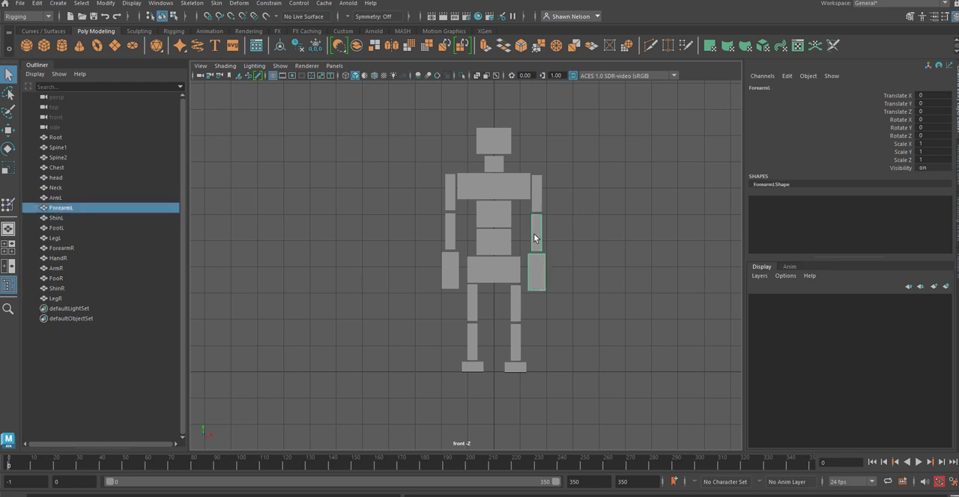
{"action": "left_click", "coordinate": [536, 200], "text": "shift"}
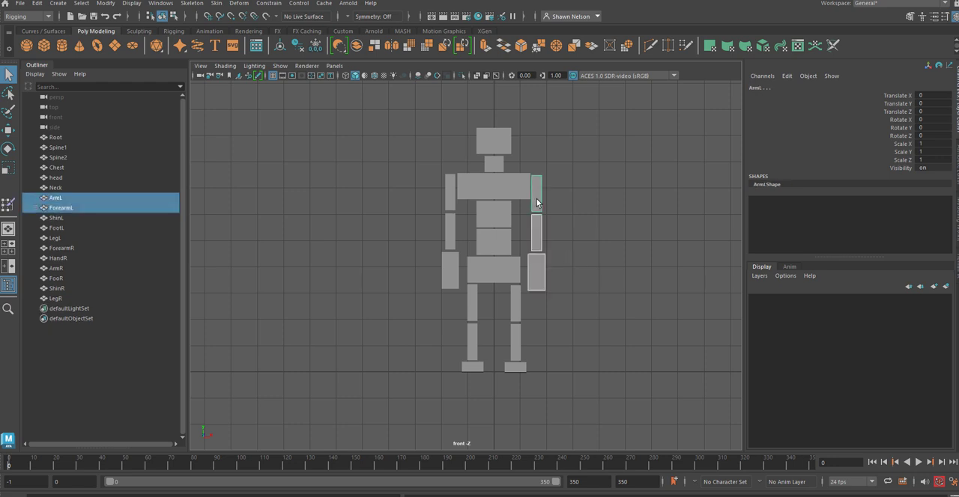
{"action": "key", "text": "p"}
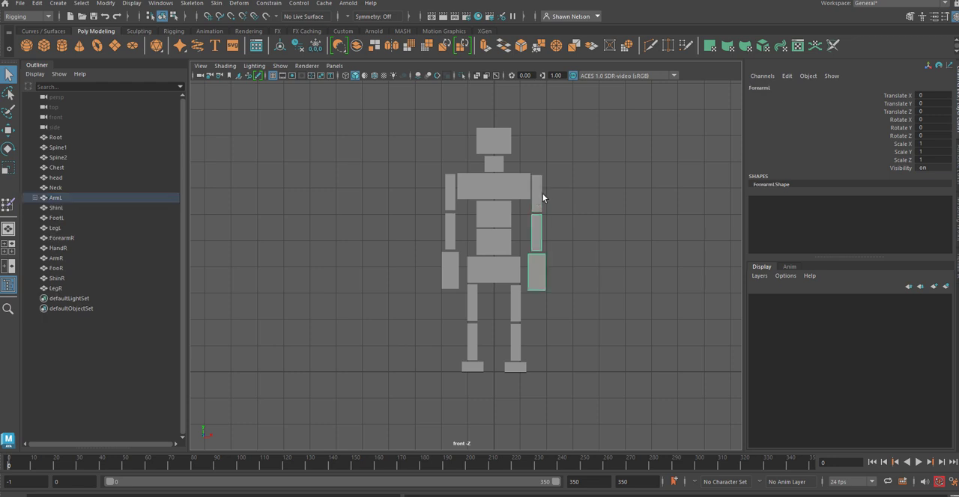
Step: Parent the ArmL block with its forearm and hand to Chest, and clear the selection
{"action": "left_click", "coordinate": [539, 194]}
{"action": "left_click", "coordinate": [511, 184], "text": "shift"}
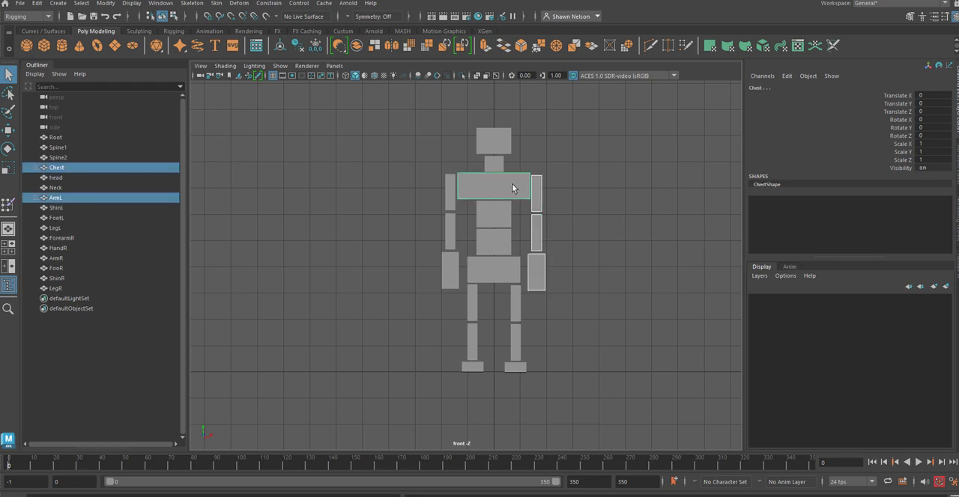
{"action": "key", "text": "p"}
{"action": "left_click", "coordinate": [587, 214]}
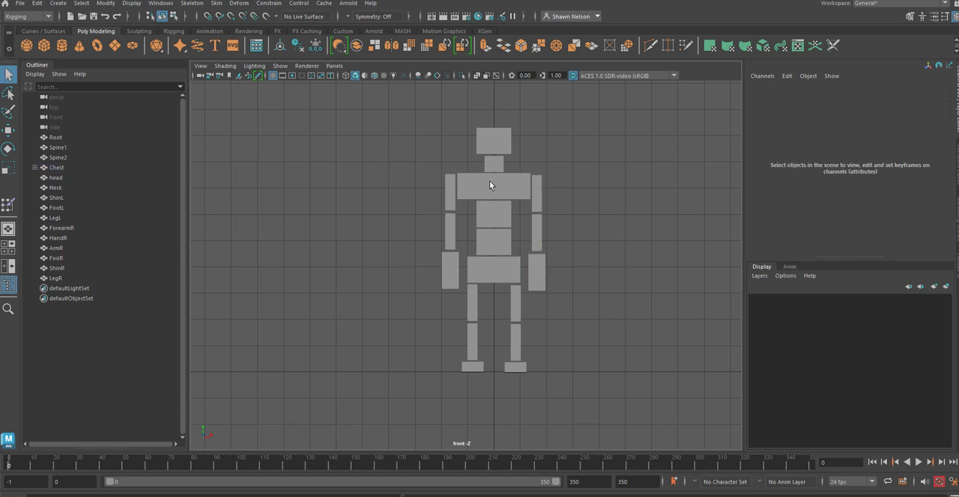
Step: Expand the Chest hierarchy and check the nesting of ArmL, ForearmL and HandL
{"action": "left_click", "coordinate": [489, 185]}
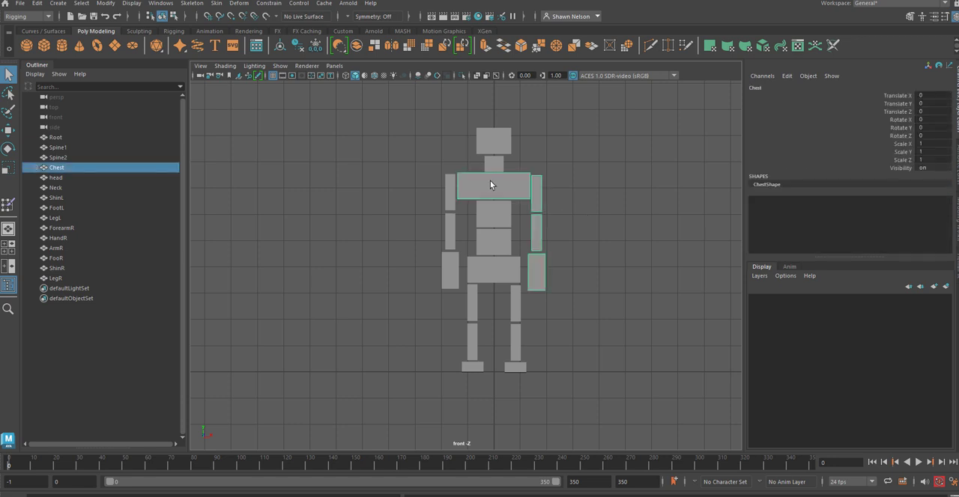
{"action": "left_click", "coordinate": [34, 168]}
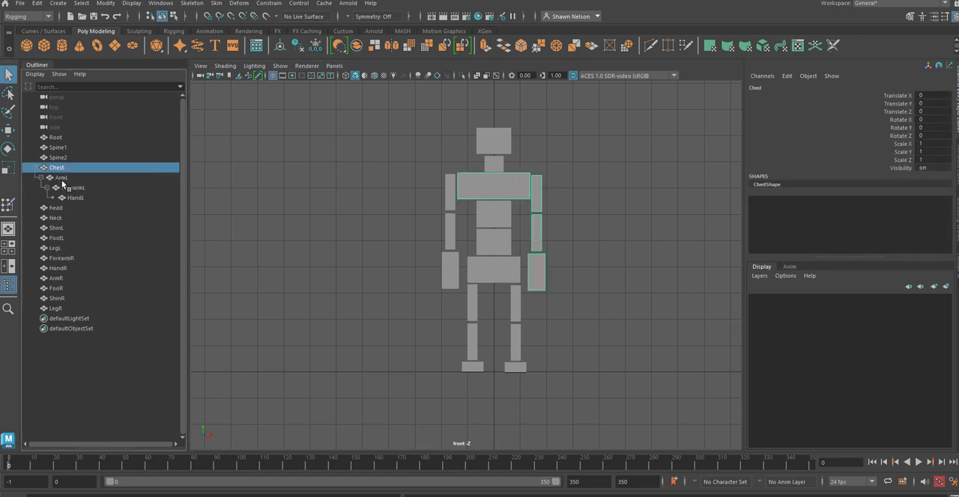
{"action": "left_click", "coordinate": [63, 179]}
{"action": "left_click", "coordinate": [82, 187]}
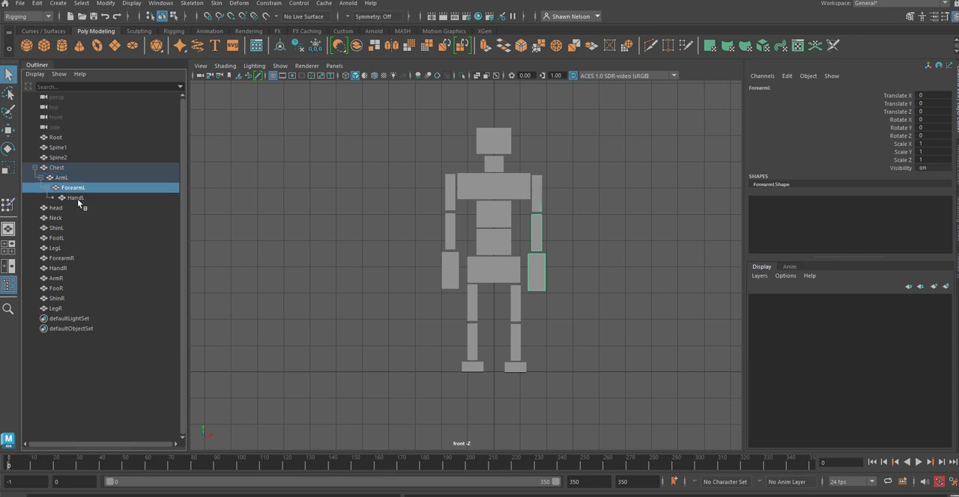
{"action": "left_click", "coordinate": [75, 198]}
Step: Parent the HandR block to ForearmR
{"action": "left_click", "coordinate": [445, 277]}
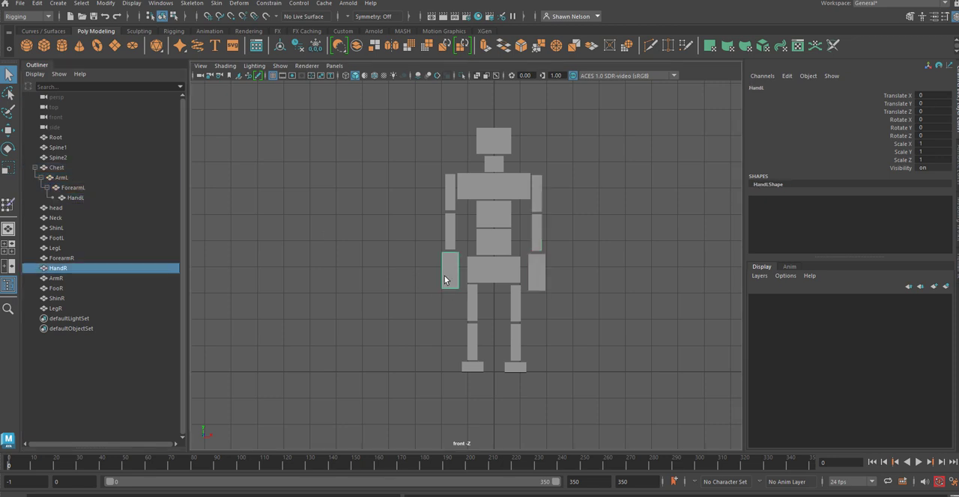
{"action": "left_click", "coordinate": [452, 236], "text": "shift"}
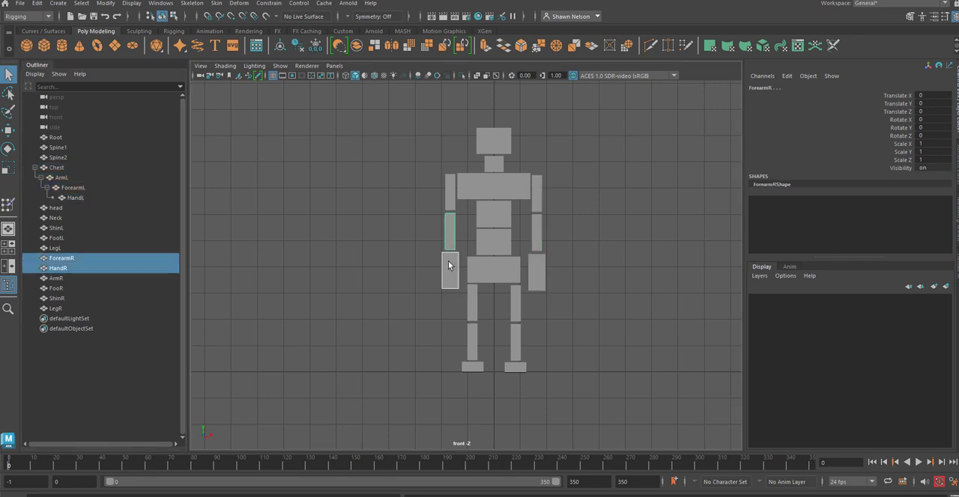
{"action": "key", "text": "p"}
Step: Parent the ForearmR block, together with its hand, to ArmR
{"action": "left_click", "coordinate": [450, 233]}
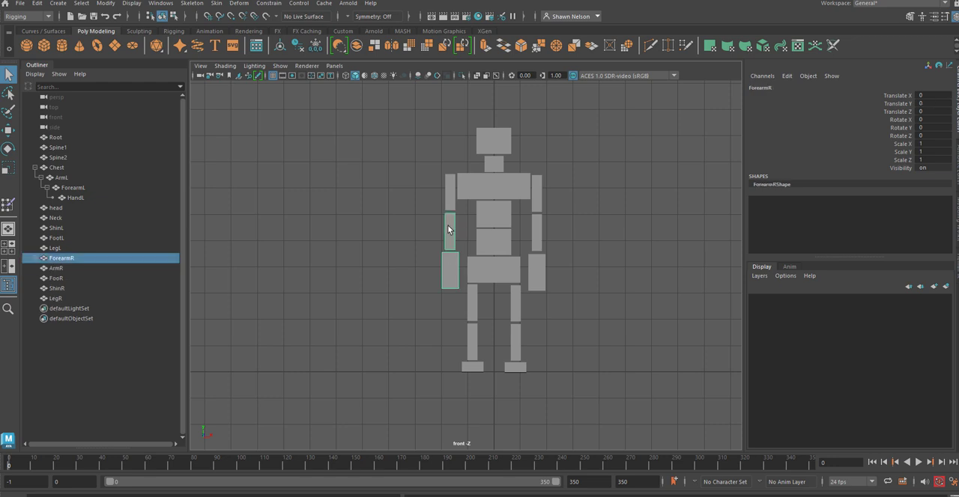
{"action": "left_click", "coordinate": [448, 200], "text": "shift"}
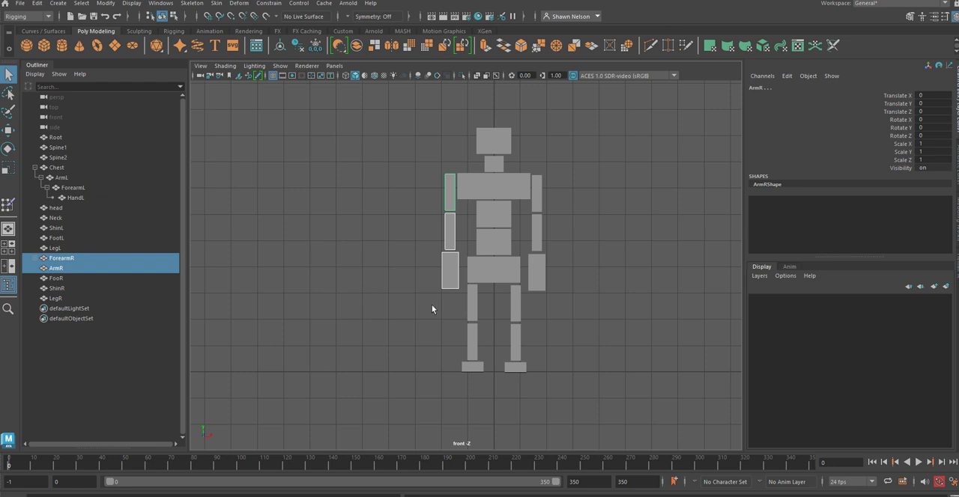
{"action": "key", "text": "p"}
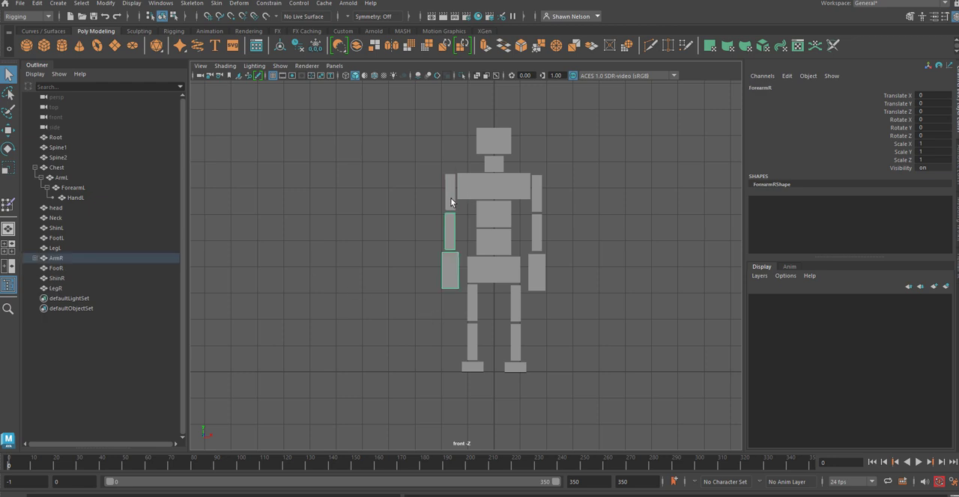
Step: Parent the ArmR block with its forearm and hand to Chest
{"action": "left_click", "coordinate": [450, 197]}
{"action": "left_click", "coordinate": [473, 193], "text": "shift"}
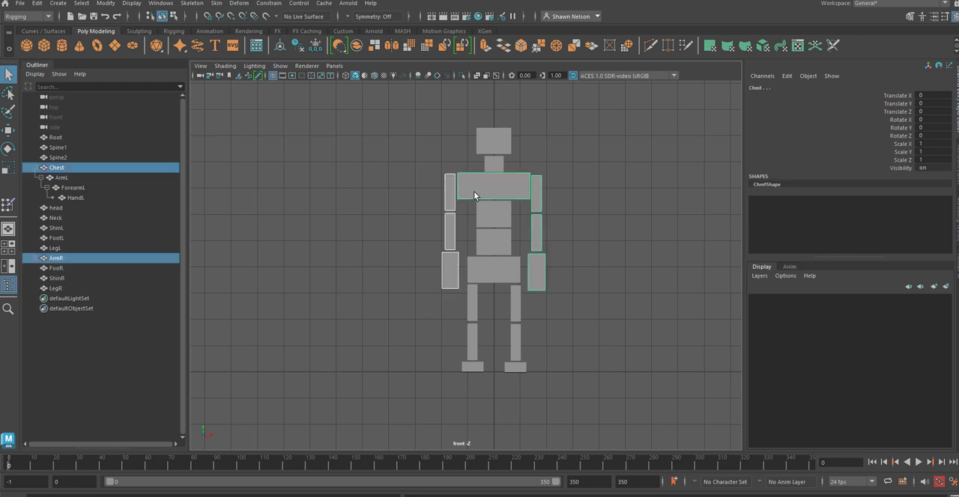
{"action": "key", "text": "p"}
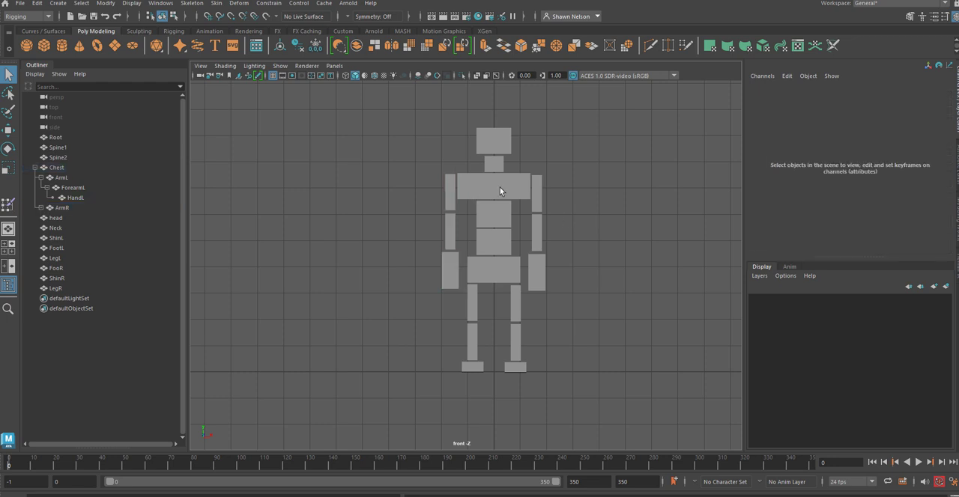
Step: Select the chest and expand ArmR to check the nesting of ForearmR and HandR
{"action": "left_click", "coordinate": [499, 190]}
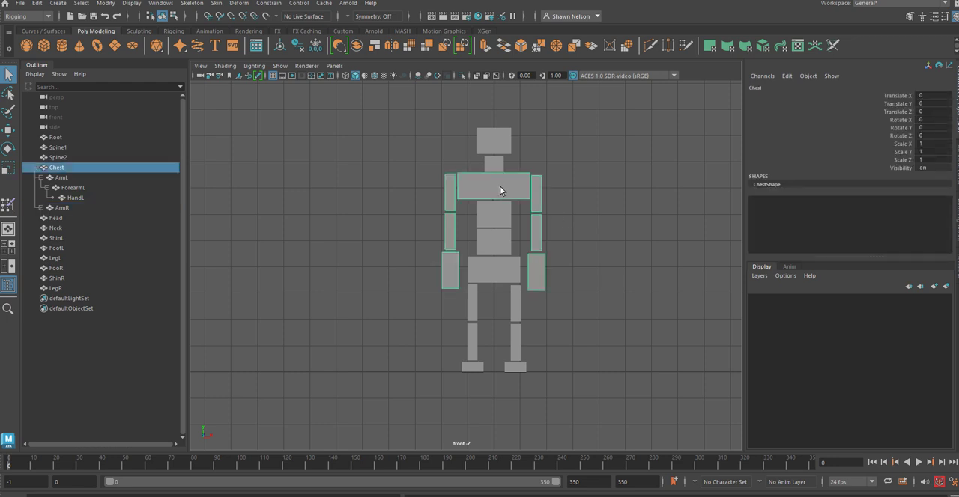
{"action": "left_click", "coordinate": [41, 208]}
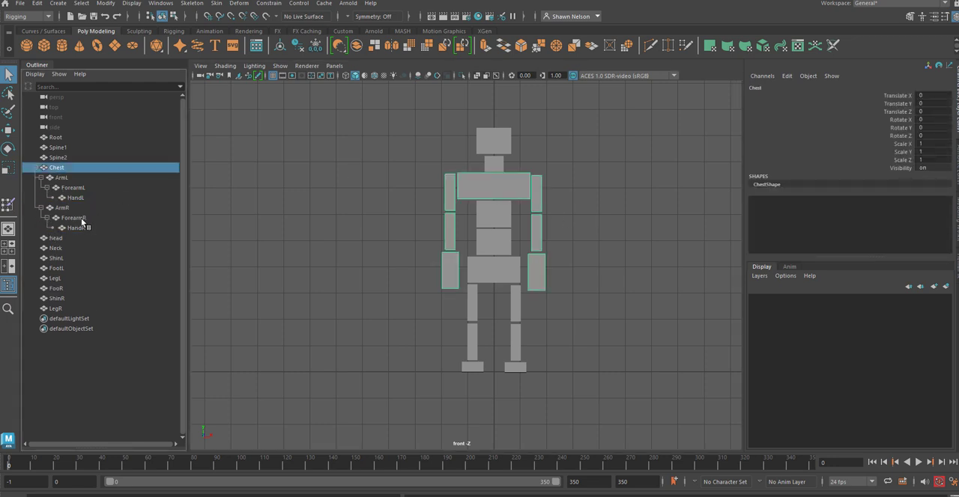
Step: Parent the FootL block to ShinL, and ShinL with its foot to LegL
{"action": "left_click", "coordinate": [511, 368]}
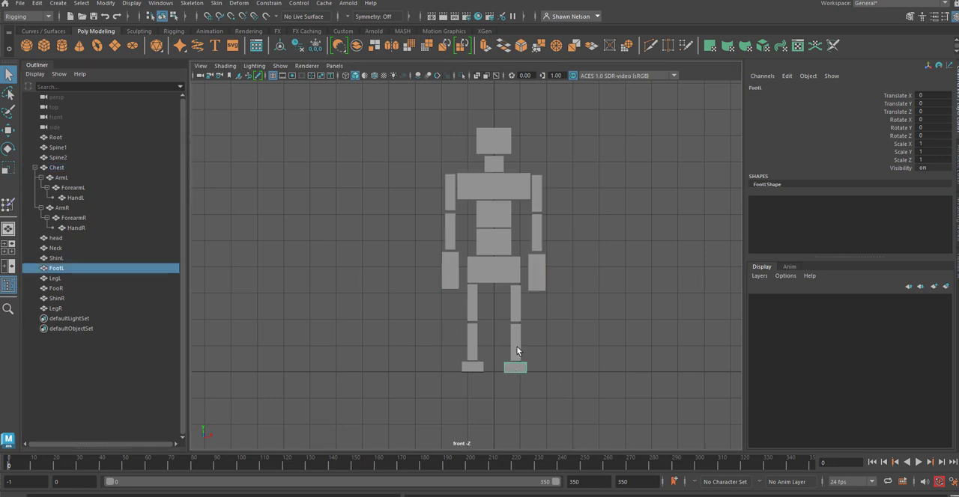
{"action": "left_click", "coordinate": [518, 346], "text": "shift"}
{"action": "key", "text": "p"}
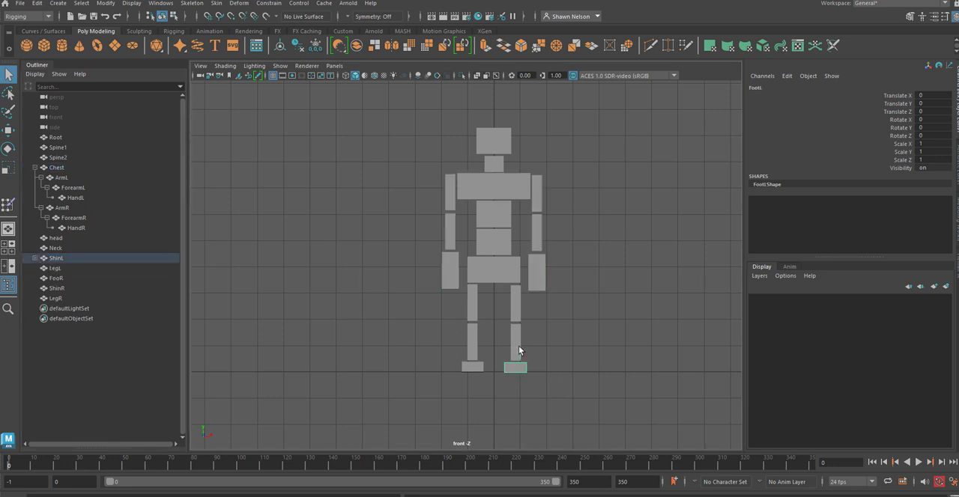
{"action": "left_click", "coordinate": [518, 346]}
{"action": "left_click", "coordinate": [516, 313], "text": "shift"}
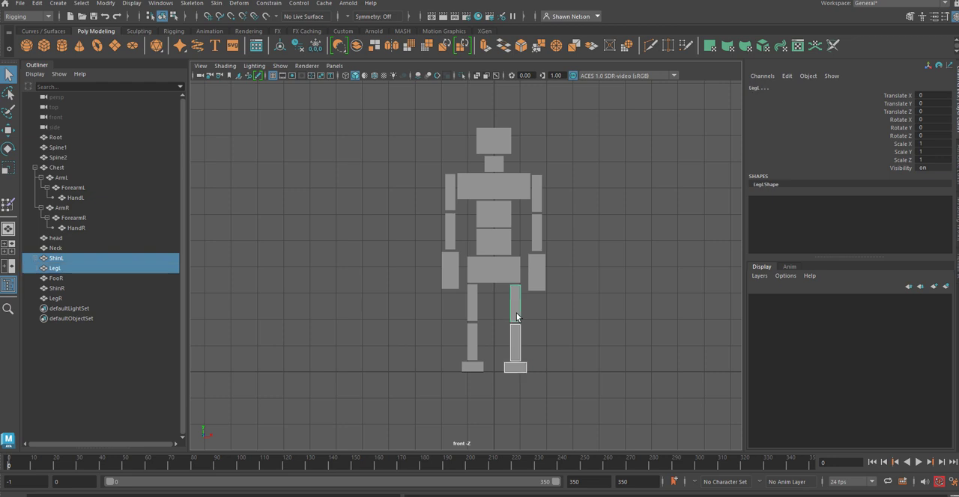
{"action": "key", "text": "p"}
{"action": "left_click", "coordinate": [582, 331]}
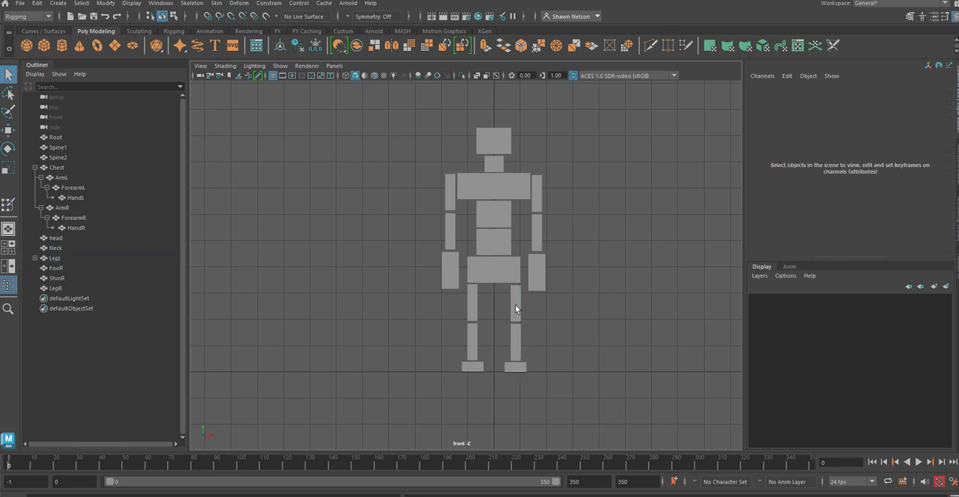
Step: Parent the LegL block with its shin and foot to Root
{"action": "left_click", "coordinate": [516, 305]}
{"action": "left_click", "coordinate": [502, 272], "text": "shift"}
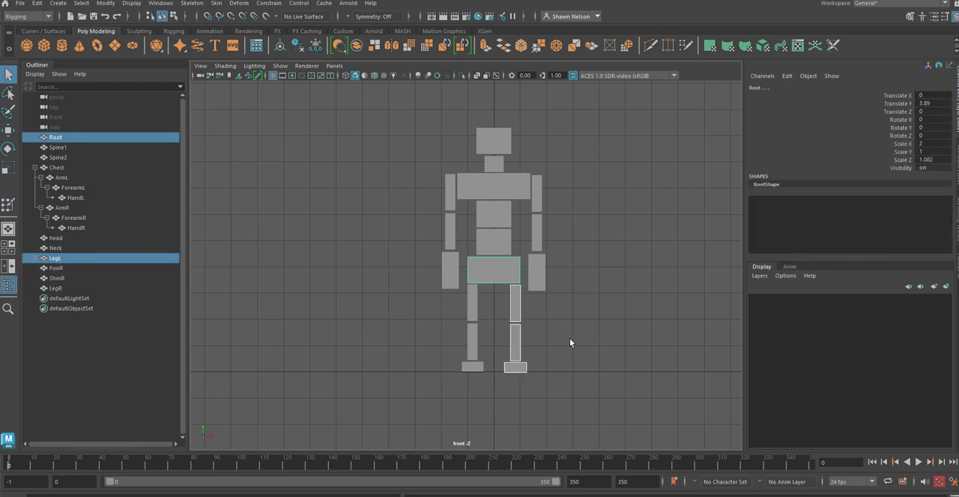
{"action": "key", "text": "p"}
Step: Parent the FooR block to ShinR, and ShinR with its foot to LegR
{"action": "left_click", "coordinate": [468, 373]}
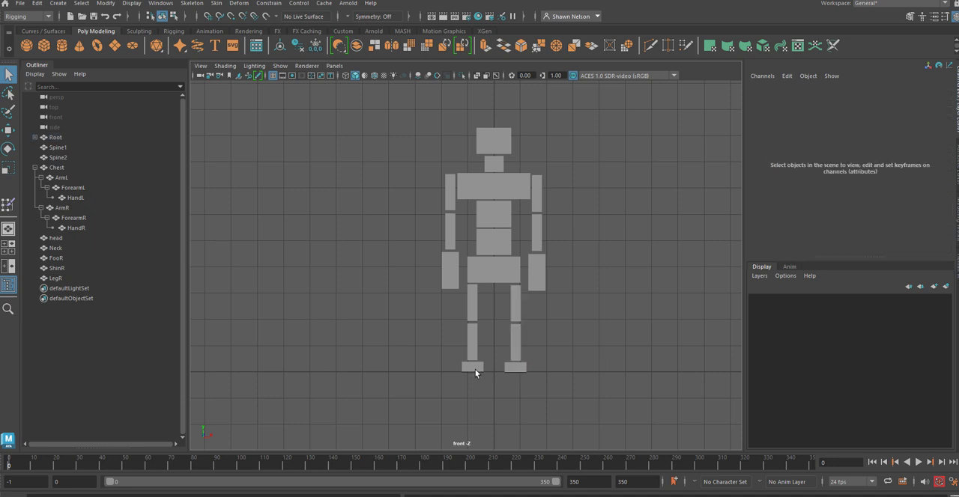
{"action": "left_click", "coordinate": [473, 367]}
{"action": "left_click", "coordinate": [472, 349], "text": "shift"}
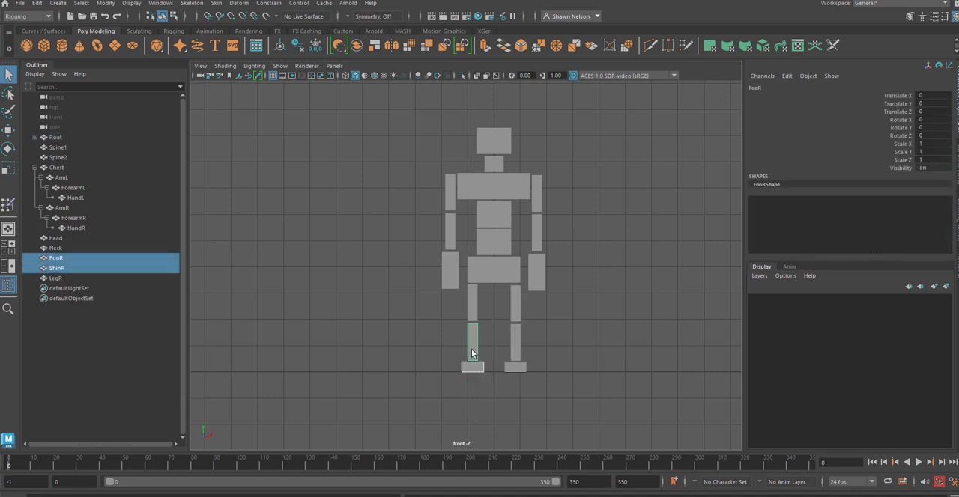
{"action": "key", "text": "p"}
{"action": "left_click", "coordinate": [472, 353]}
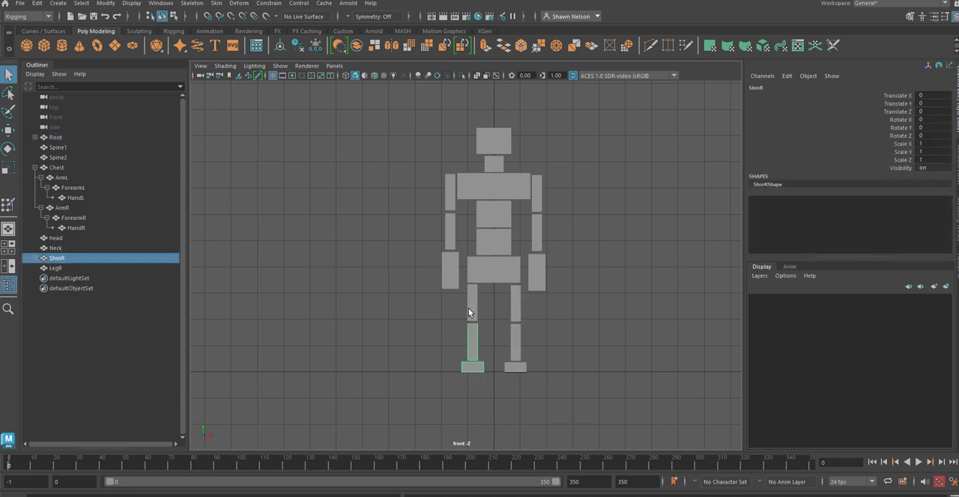
{"action": "left_click", "coordinate": [468, 307], "text": "shift"}
{"action": "key", "text": "p"}
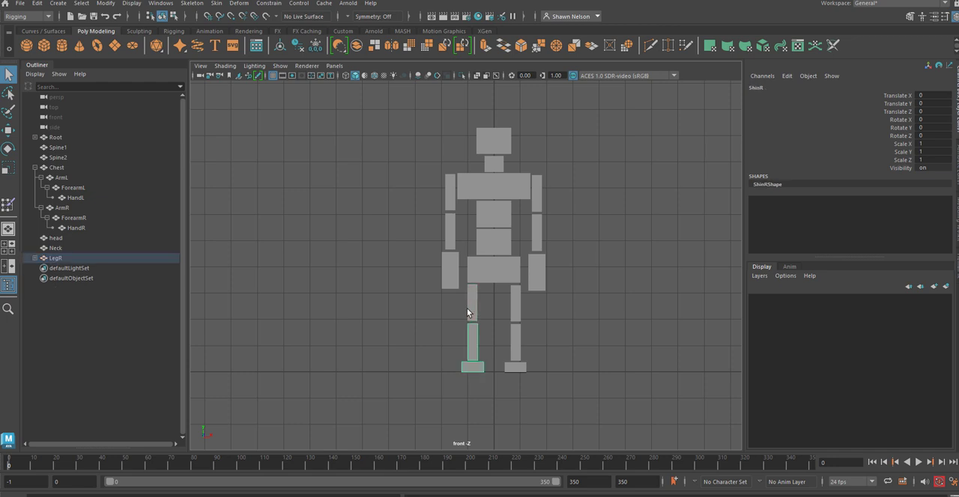
Step: Parent the LegR block with its shin and foot to Root
{"action": "left_click", "coordinate": [467, 308]}
{"action": "left_click", "coordinate": [474, 278], "text": "shift"}
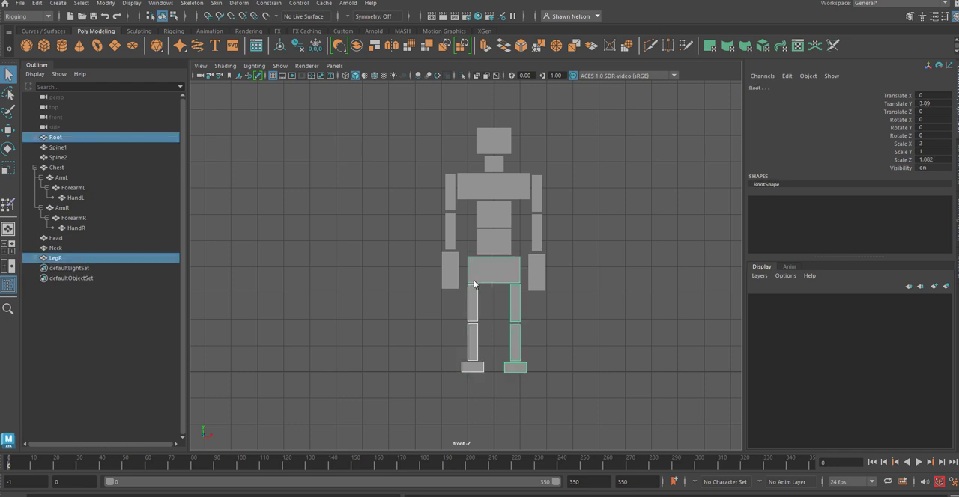
{"action": "key", "text": "p"}
Step: Parent the head block to Neck and check the selection of chest and head in the figure
{"action": "left_click", "coordinate": [496, 145]}
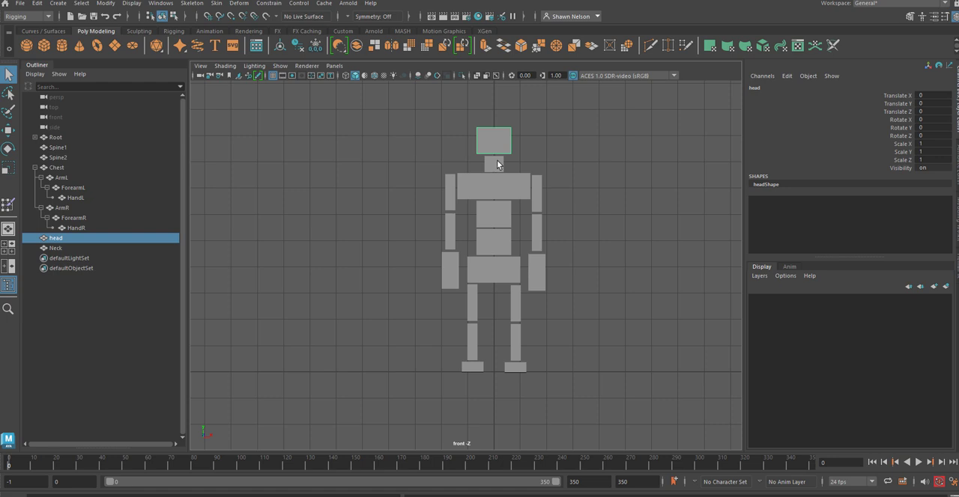
{"action": "left_click", "coordinate": [497, 162], "text": "shift"}
{"action": "key", "text": "p"}
{"action": "left_click", "coordinate": [503, 179]}
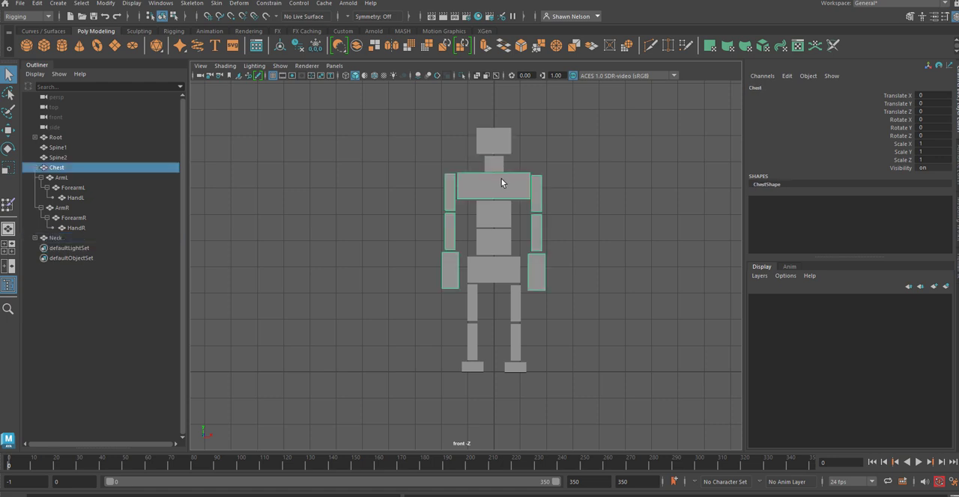
{"action": "left_click", "coordinate": [496, 146]}
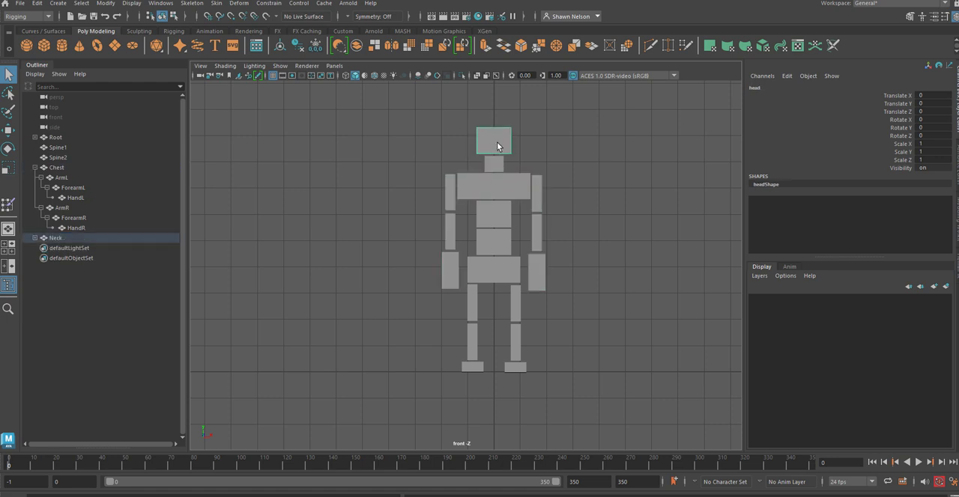
Step: Expand Neck to check its child and parent Neck with the head to Chest
{"action": "left_click", "coordinate": [498, 163], "text": "shift"}
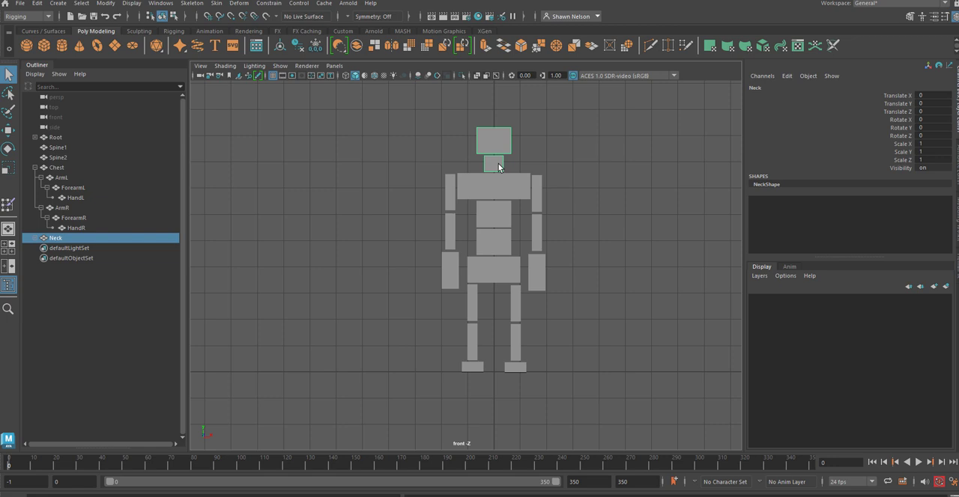
{"action": "left_click", "coordinate": [36, 239]}
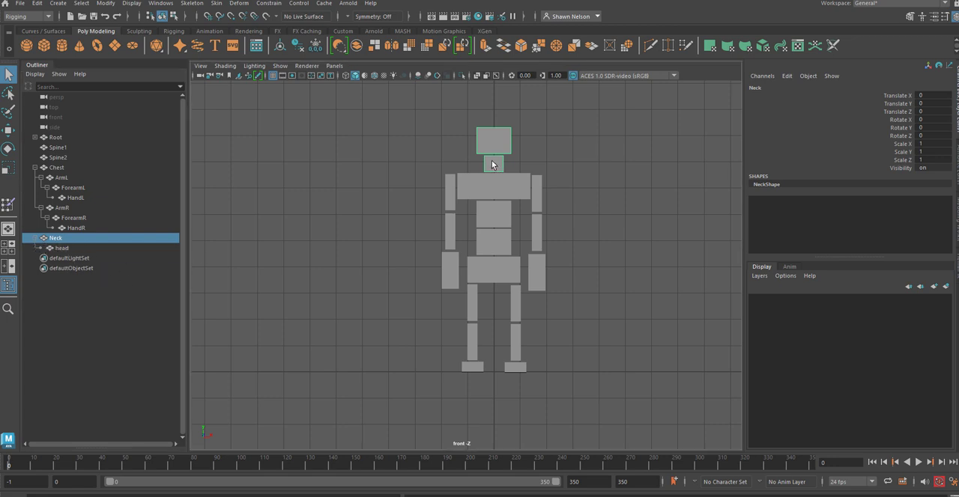
{"action": "left_click", "coordinate": [498, 184]}
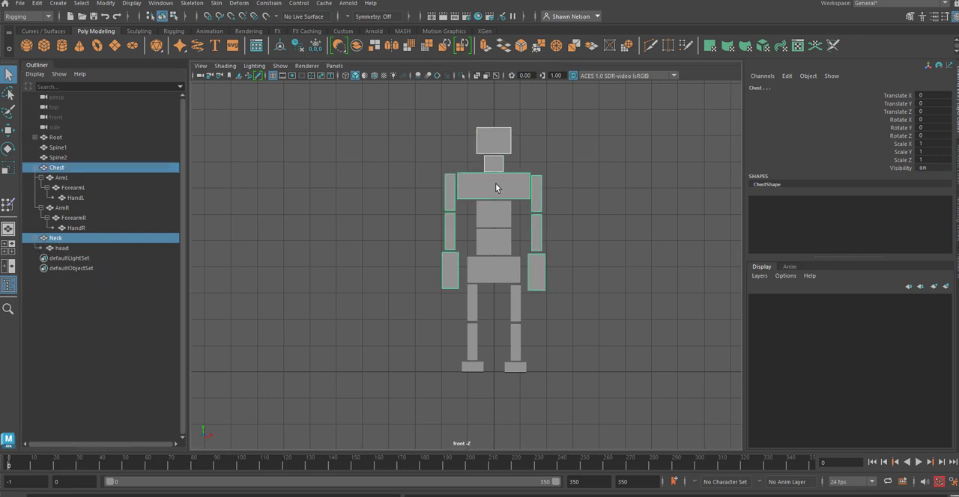
{"action": "key", "text": "p"}
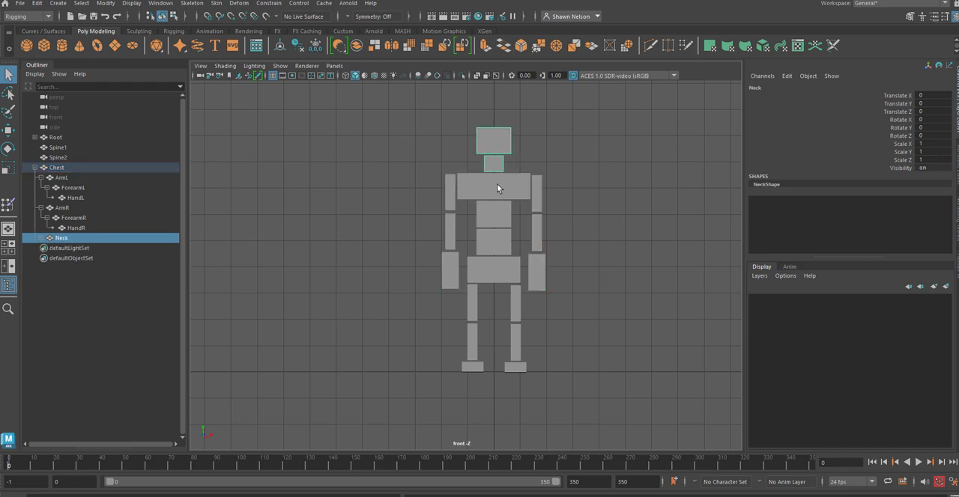
Step: Parent Chest with the arms and neck to Spine2, and Spine2 to Spine1
{"action": "left_click", "coordinate": [498, 186]}
{"action": "left_click", "coordinate": [500, 214], "text": "shift"}
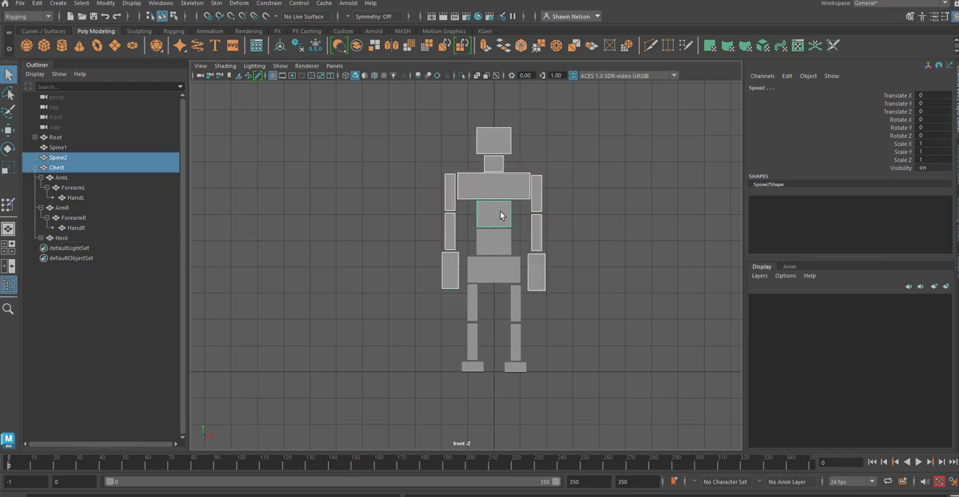
{"action": "key", "text": "p"}
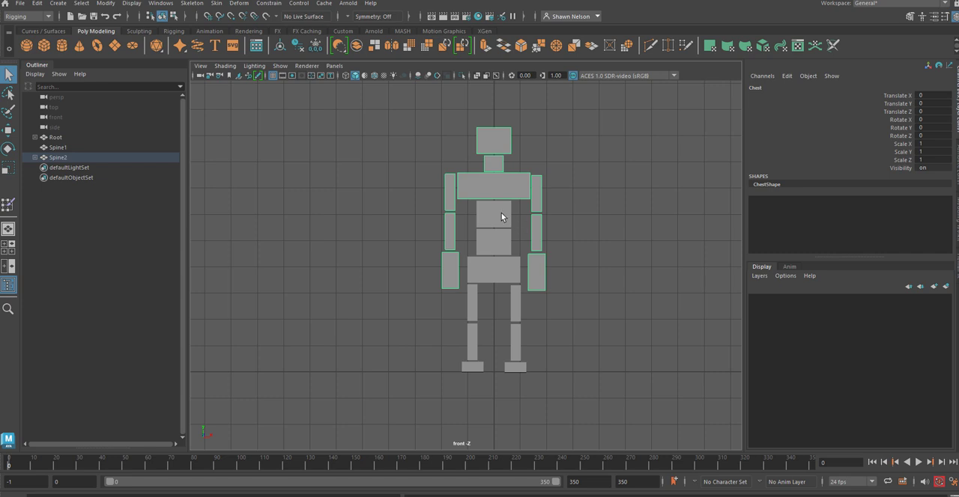
{"action": "left_click", "coordinate": [501, 216]}
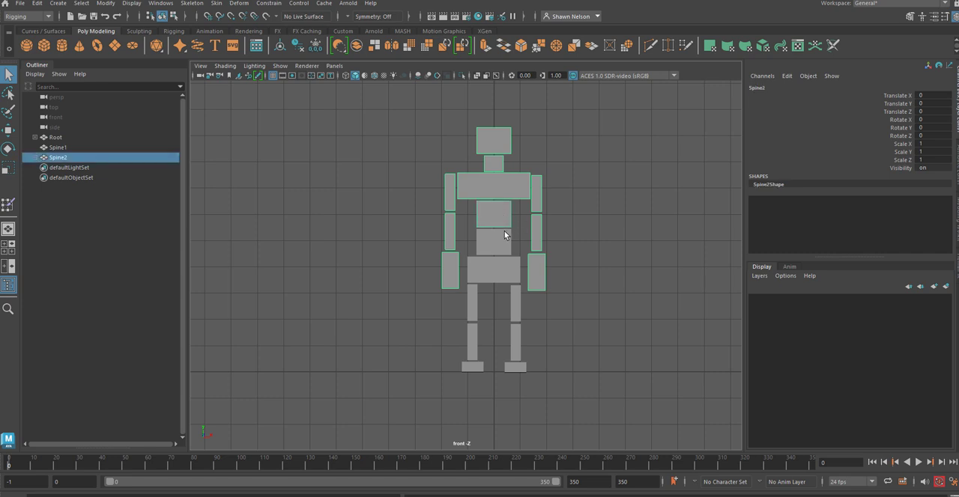
{"action": "left_click", "coordinate": [504, 234], "text": "shift"}
{"action": "key", "text": "p"}
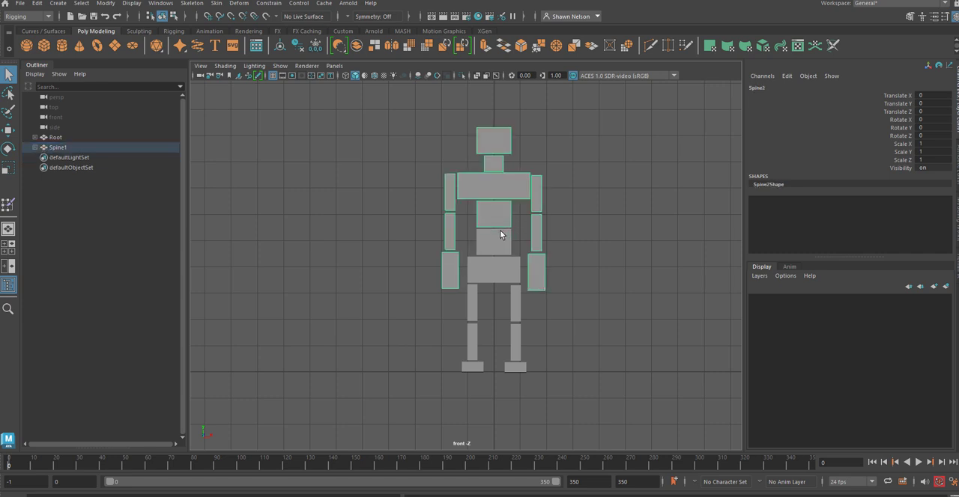
{"action": "left_click", "coordinate": [619, 270]}
Step: Parent Spine1 with the whole upper body to Root and expand the complete Root hierarchy
{"action": "left_click", "coordinate": [493, 243]}
{"action": "left_click", "coordinate": [475, 274], "text": "shift"}
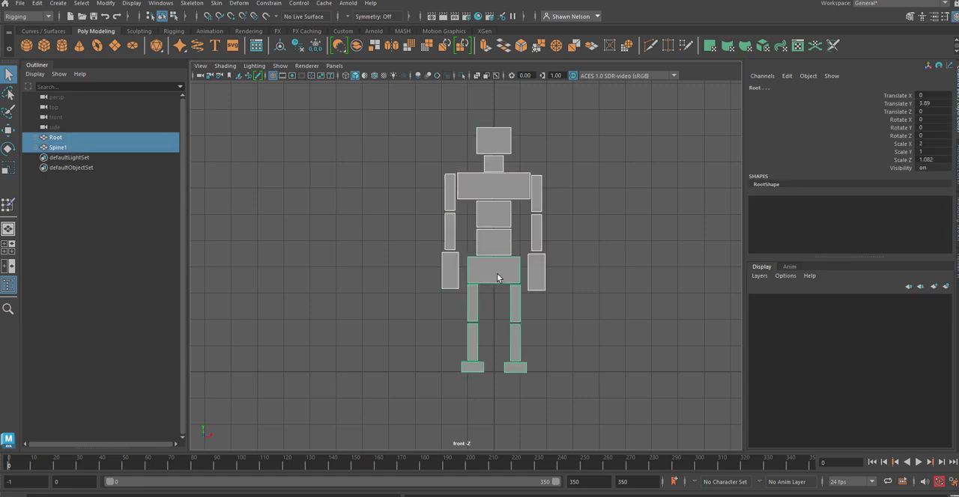
{"action": "key", "text": "p"}
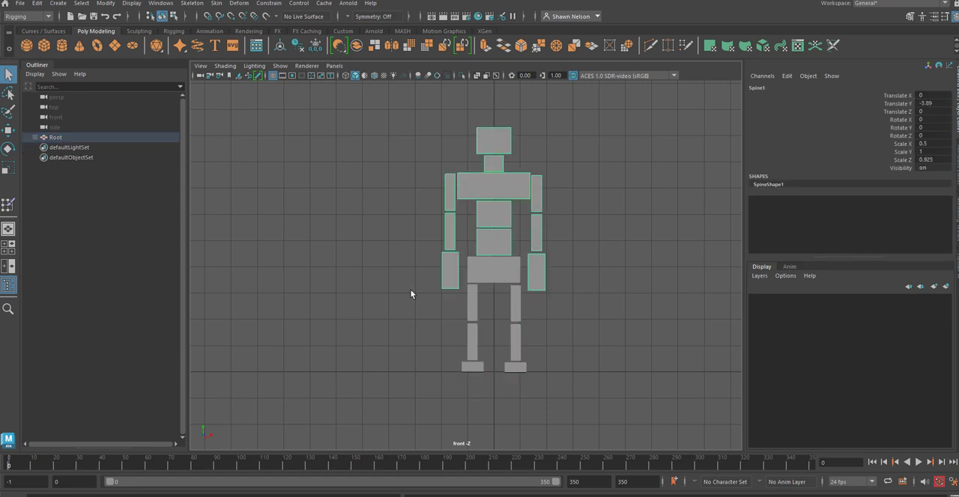
{"action": "left_click", "coordinate": [35, 139], "text": "shift"}
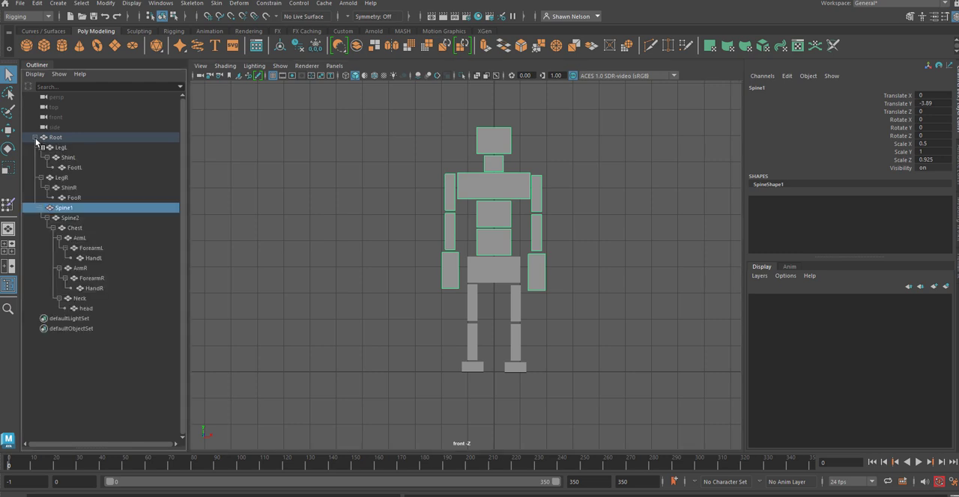
{"action": "left_click", "coordinate": [100, 344]}
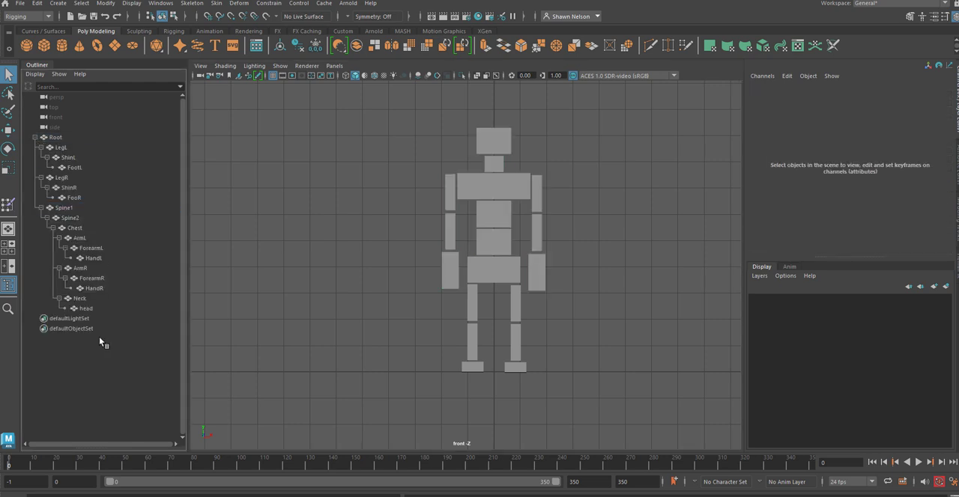
Step: Test the hierarchy by moving the Root block upward, and undo the move
{"action": "left_click", "coordinate": [496, 269]}
{"action": "key", "text": "w"}
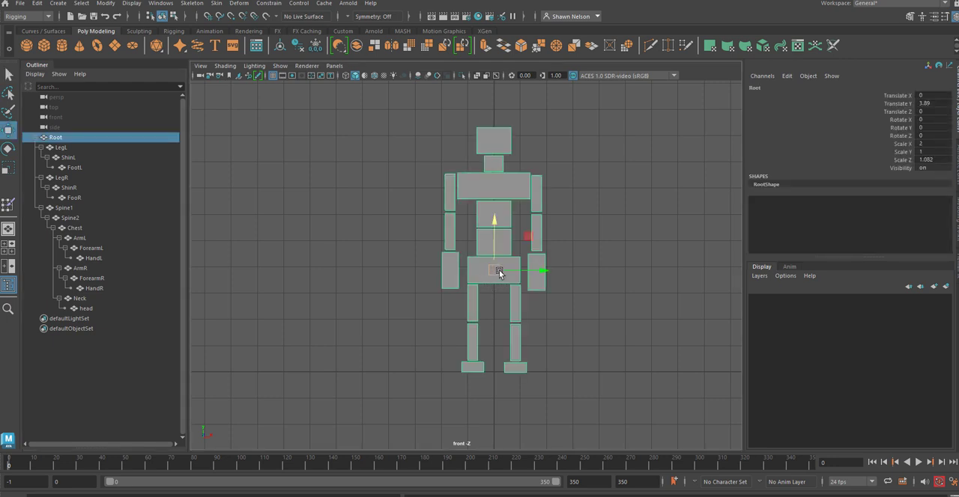
{"action": "mouse_move", "coordinate": [507, 263]}
{"action": "left_mouse_down"}
{"action": "mouse_move", "coordinate": [447, 252]}
{"action": "mouse_move", "coordinate": [480, 228]}
{"action": "mouse_move", "coordinate": [499, 251]}
{"action": "left_mouse_up"}
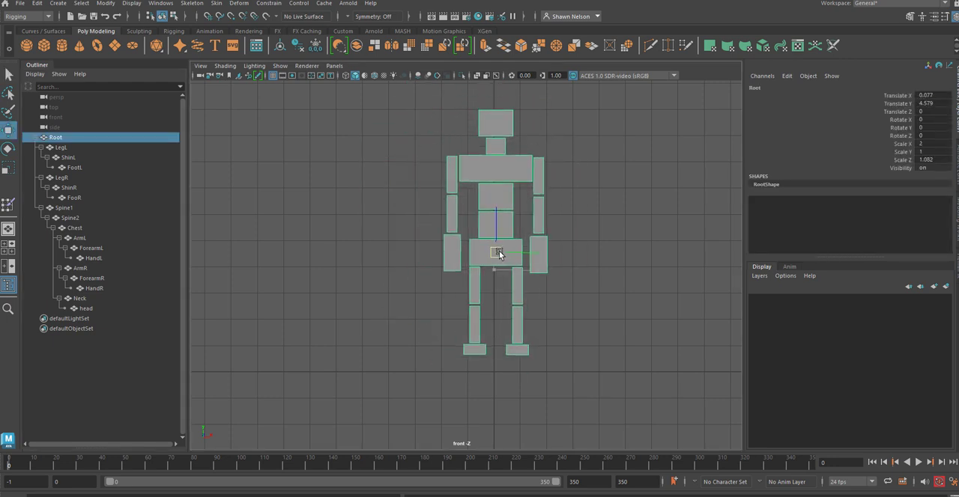
{"action": "key", "text": "ctrl+z"}
{"action": "left_click", "coordinate": [611, 300]}
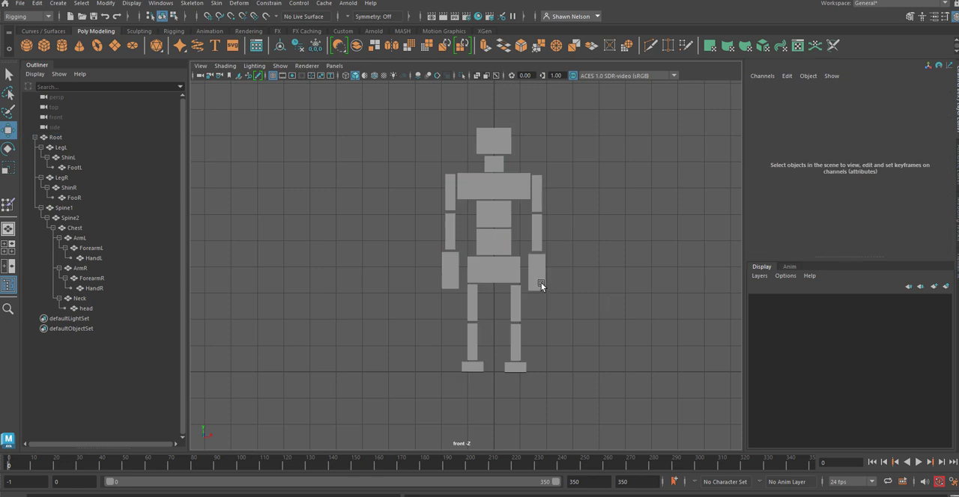
Step: Select all body parts from Root to head and set a keyframe on them at frame 0
{"action": "left_click", "coordinate": [540, 282]}
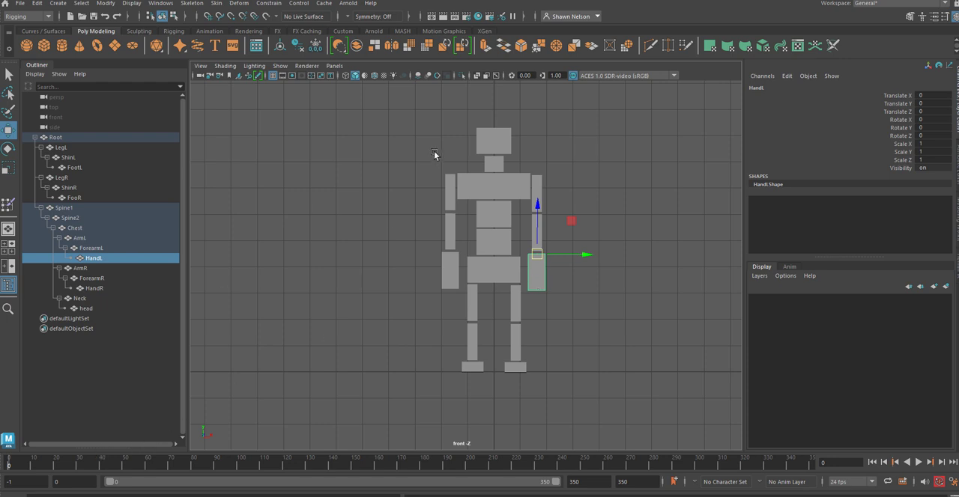
{"action": "left_click_drag", "start_coordinate": [433, 132], "coordinate": [582, 385]}
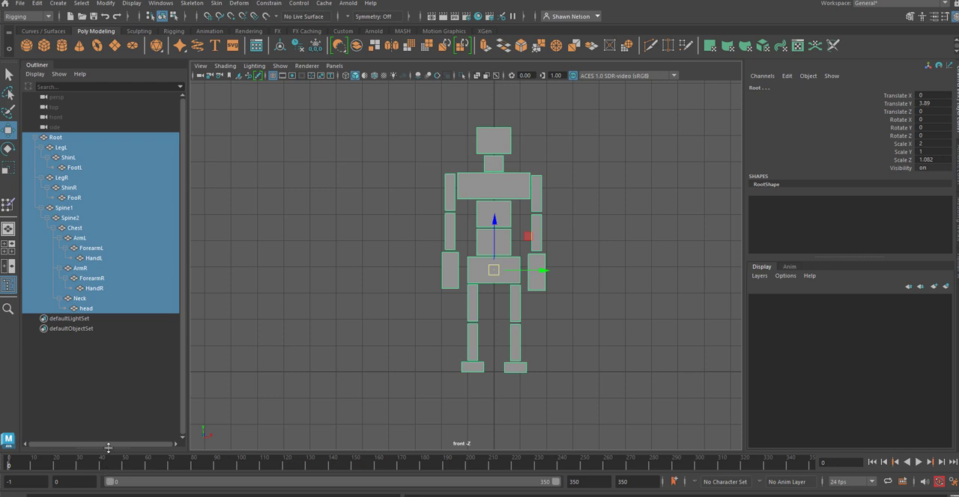
{"action": "left_click", "coordinate": [192, 3]}
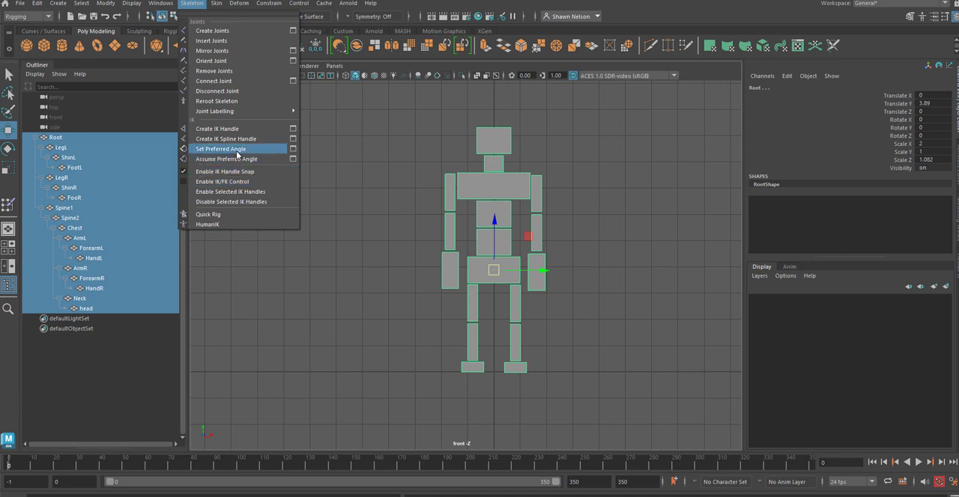
{"action": "left_click", "coordinate": [647, 14]}
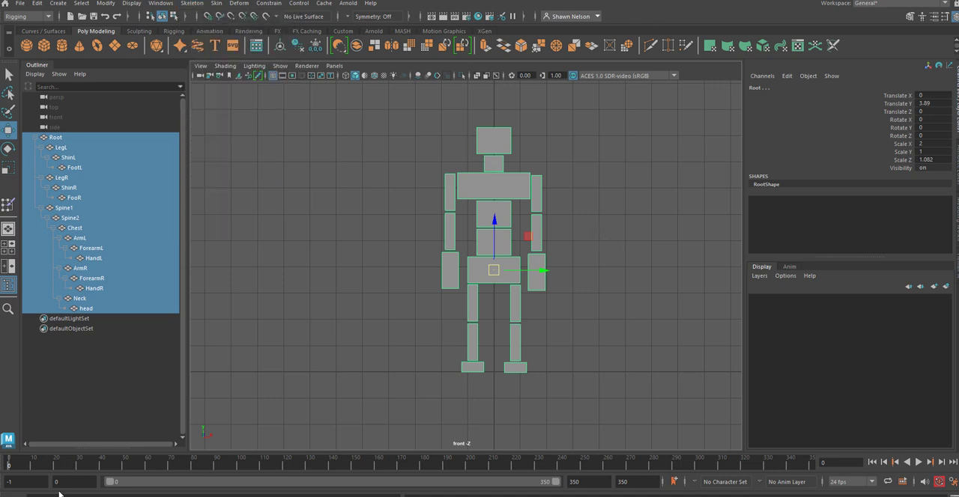
{"action": "key", "text": "s"}
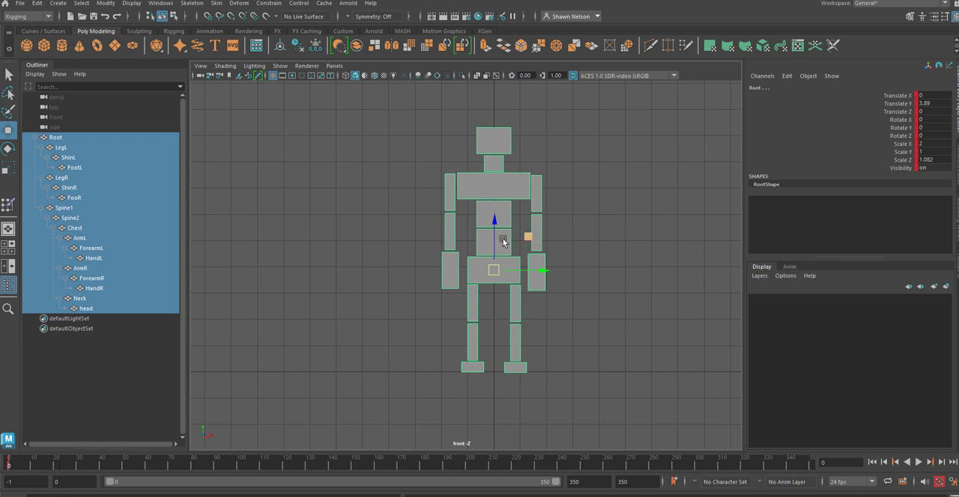
Step: Set both the playback start time and the animation start time to frame 1
{"action": "left_click", "coordinate": [68, 482]}
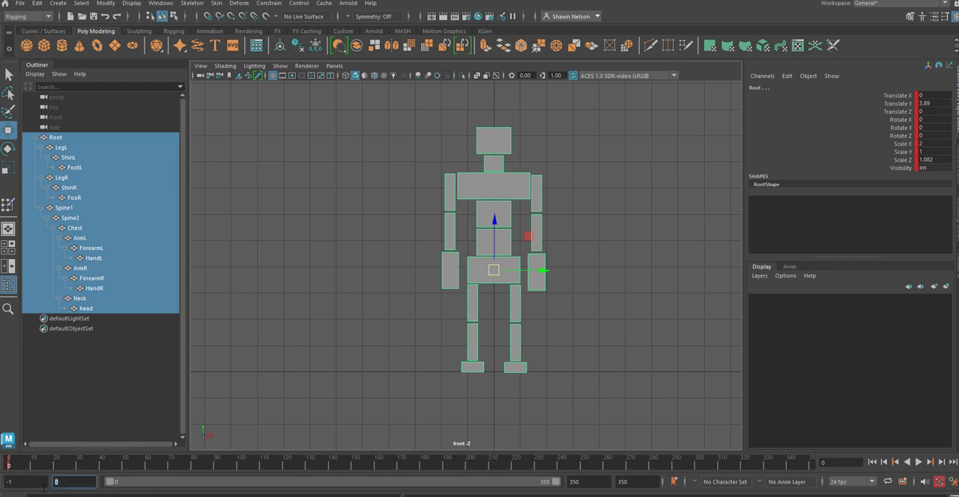
{"action": "type", "text": "1"}
{"action": "left_click", "coordinate": [603, 482]}
{"action": "left_click", "coordinate": [47, 466]}
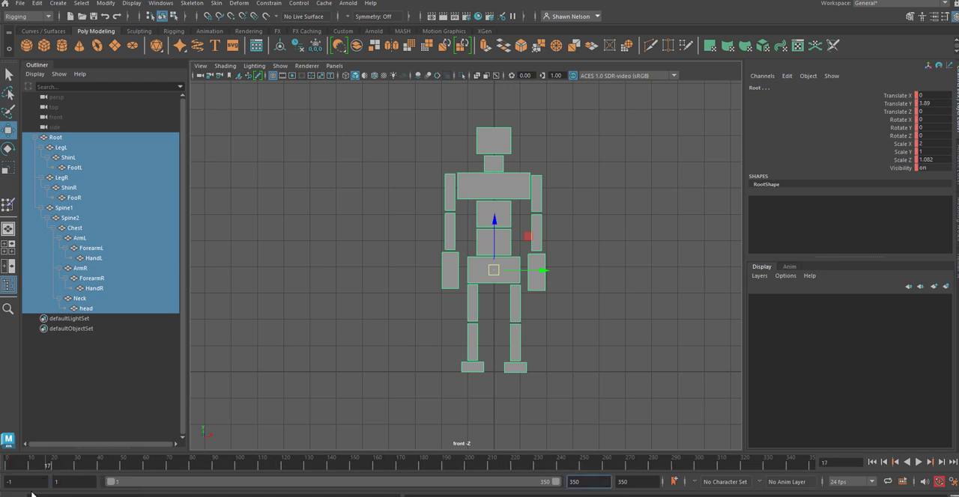
{"action": "left_click", "coordinate": [24, 483]}
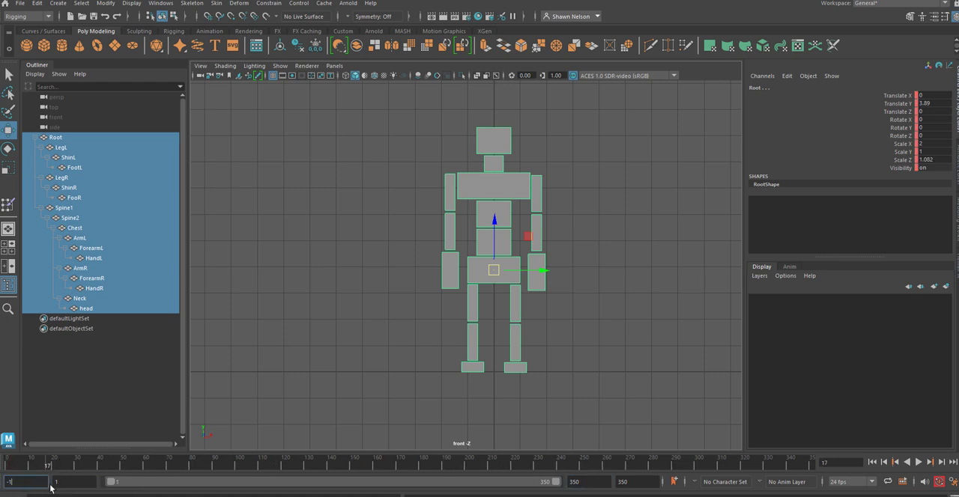
{"action": "type", "text": "0"}
{"action": "key", "text": "BackSpace"}
{"action": "type", "text": "1"}
{"action": "key", "text": "Return"}
Step: Play the animation briefly, stop it at frame 1, and keep the animation start time at 1
{"action": "key", "text": "alt+v"}
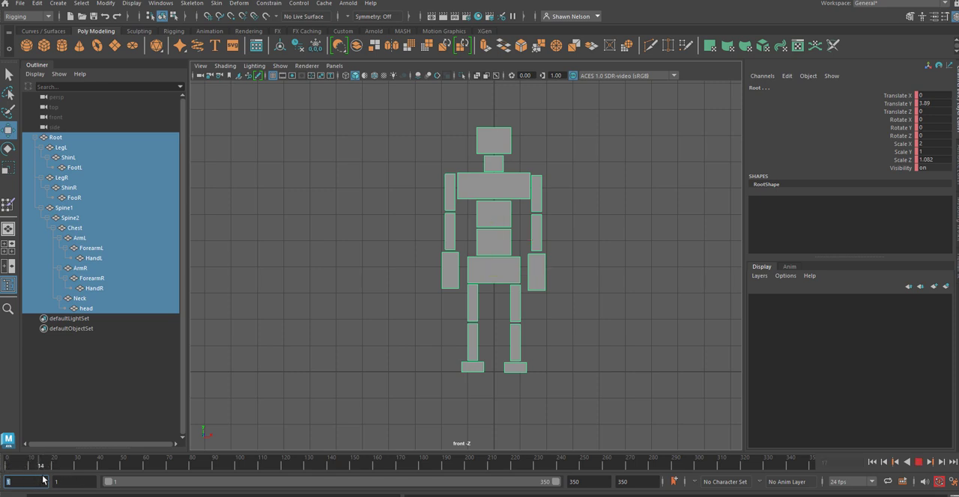
{"action": "key", "text": "alt+v"}
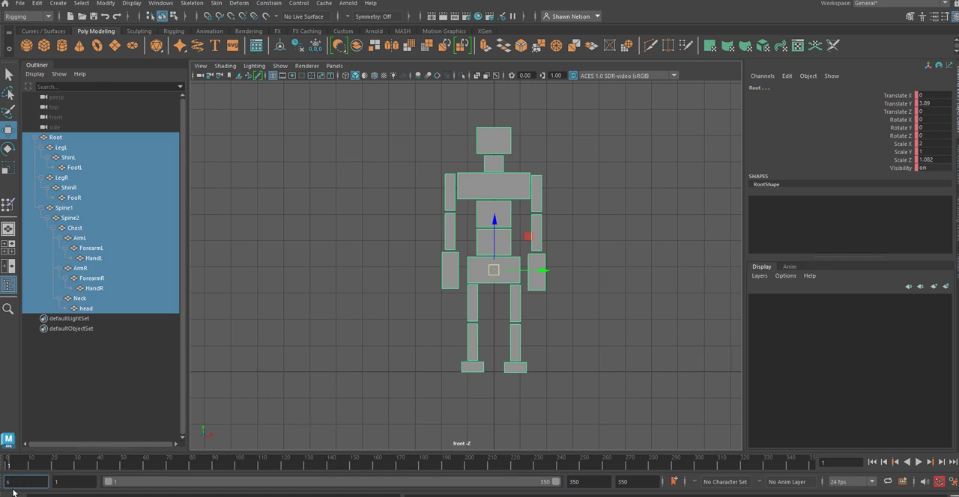
{"action": "type", "text": "s1"}
{"action": "key", "text": "BackSpace"}
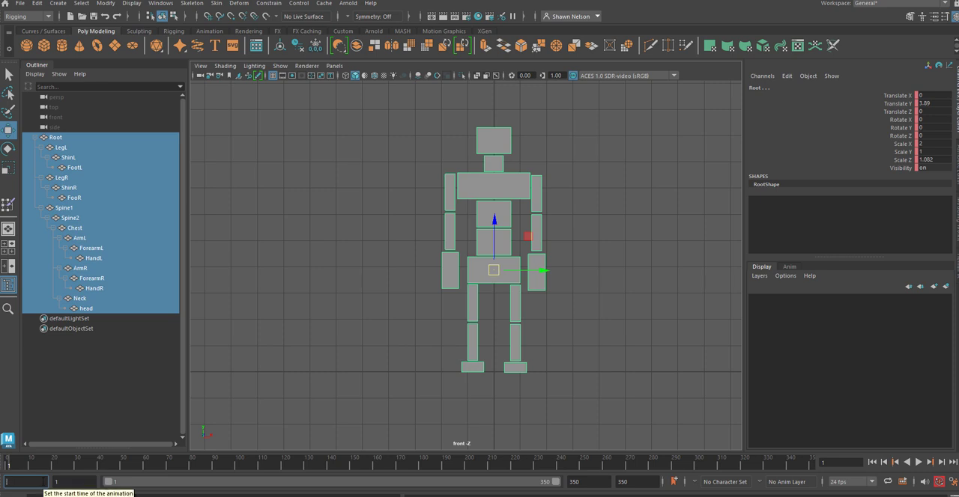
{"action": "key", "text": "Return"}
Step: Reselect the whole figure and set a keyframe on it at frame 1, and set the animation end time to 30
{"action": "left_click", "coordinate": [641, 385]}
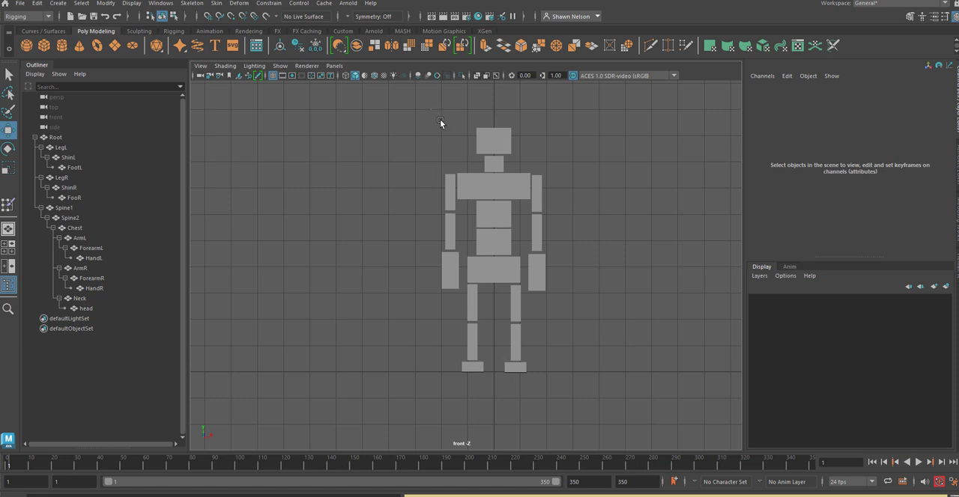
{"action": "left_click_drag", "start_coordinate": [440, 119], "coordinate": [559, 385]}
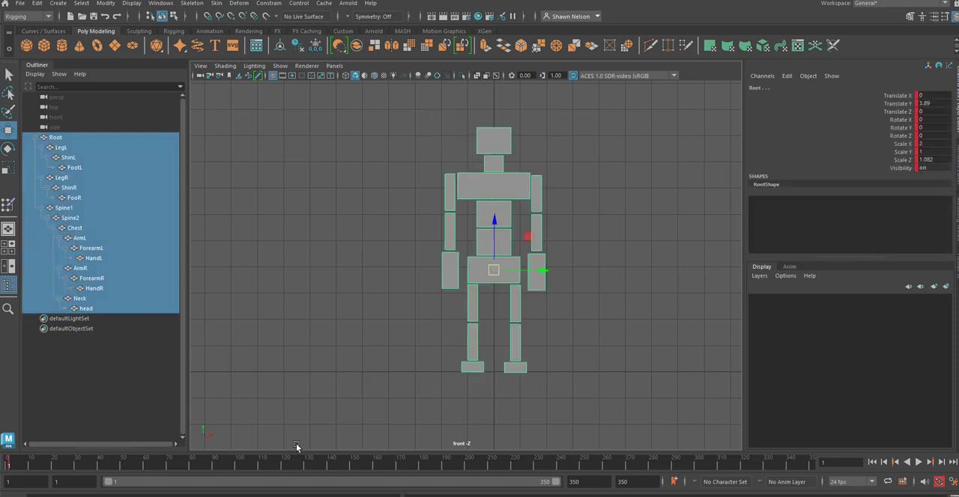
{"action": "double_click", "coordinate": [635, 482]}
{"action": "type", "text": "30"}
{"action": "key", "text": "Return"}
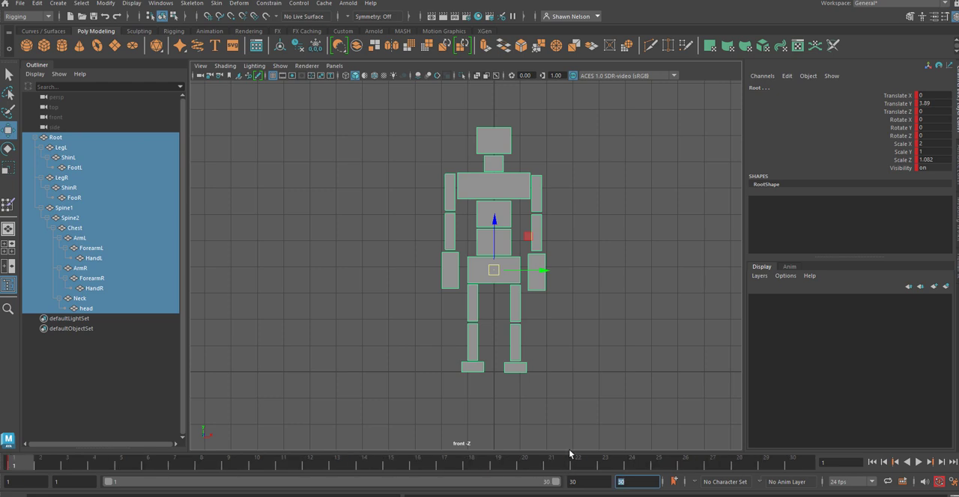
Step: At frame 30, rotate ArmL forward with its forearm and hand to about -76 degrees in X, working in the perspective view
{"action": "left_click", "coordinate": [793, 463]}
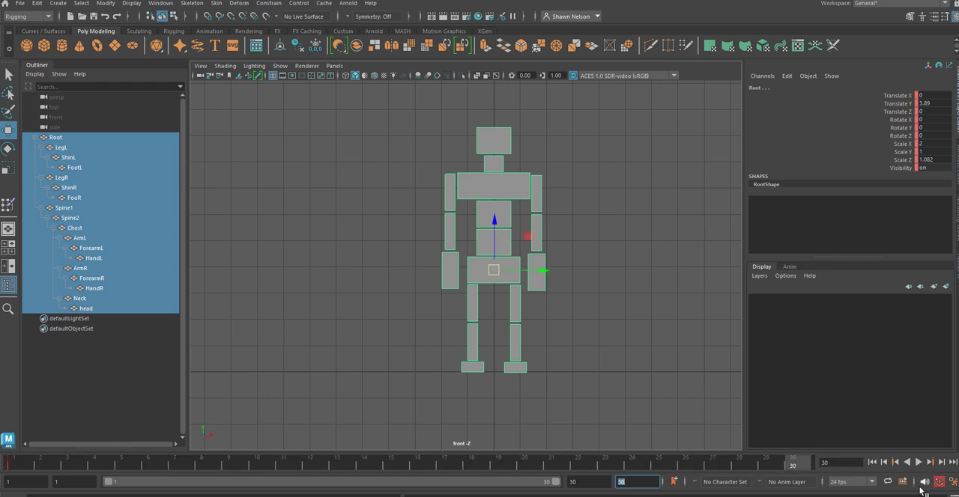
{"action": "left_click", "coordinate": [574, 335]}
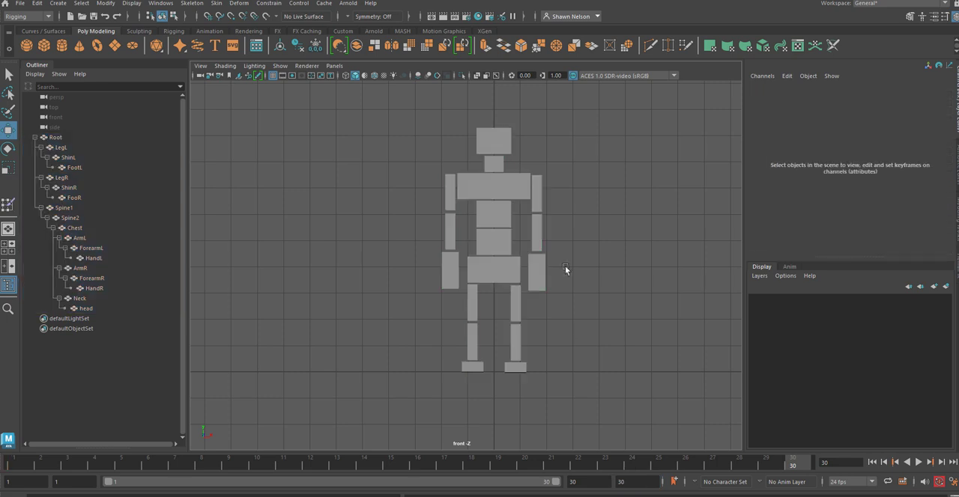
{"action": "left_click", "coordinate": [535, 206]}
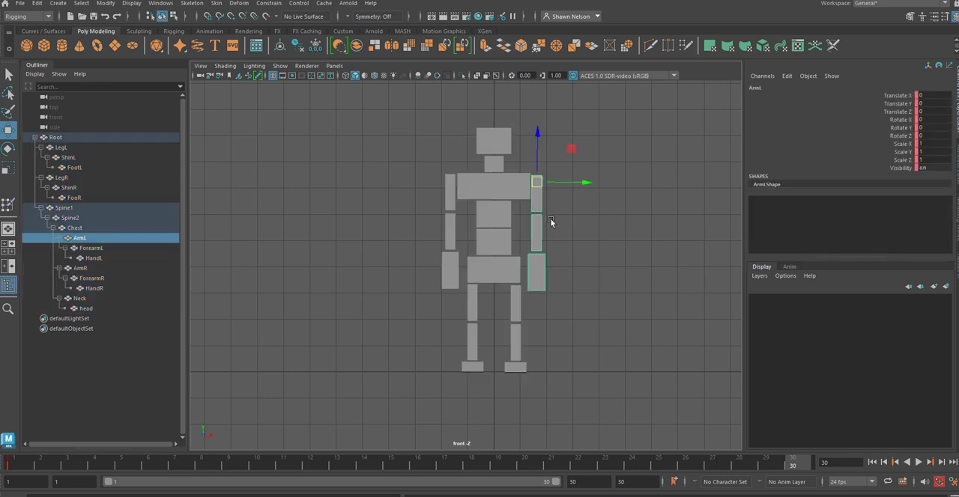
{"action": "key", "text": "space"}
{"action": "left_click_drag", "start_coordinate": [553, 220], "coordinate": [557, 191]}
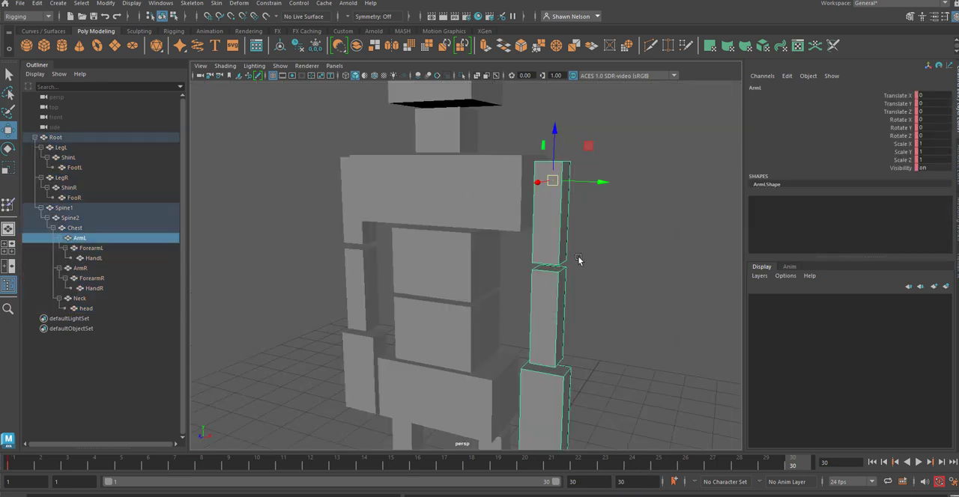
{"action": "right_click_drag", "start_coordinate": [628, 338], "coordinate": [541, 222], "text": "alt"}
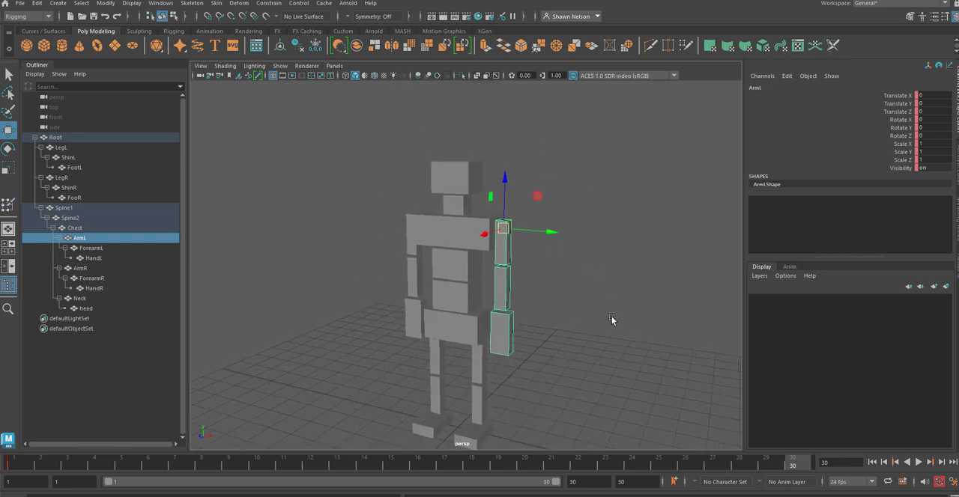
{"action": "left_click_drag", "start_coordinate": [611, 320], "coordinate": [594, 318], "text": "alt"}
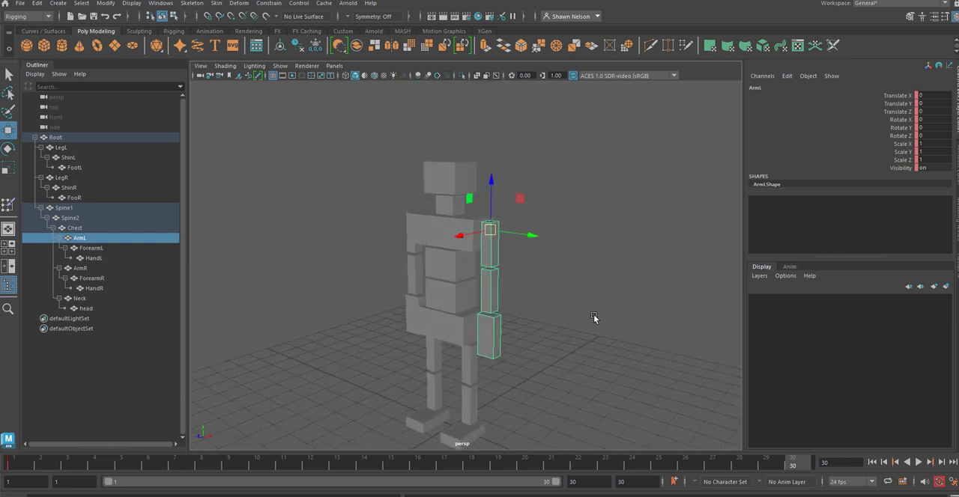
{"action": "key", "text": "e"}
{"action": "left_click_drag", "start_coordinate": [469, 260], "coordinate": [464, 205]}
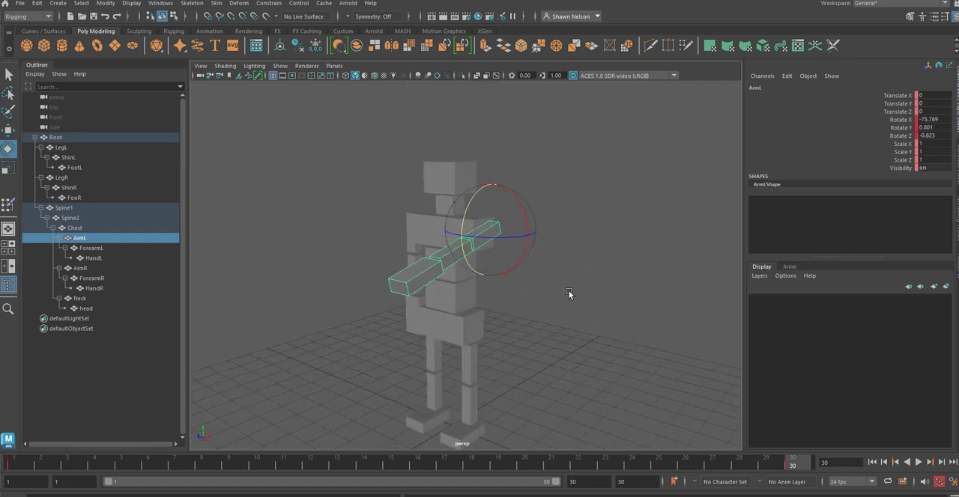
Step: Deselect the raised arm and select only its HandL block
{"action": "key", "text": "ctrl+z"}
{"action": "key", "text": "ctrl+z"}
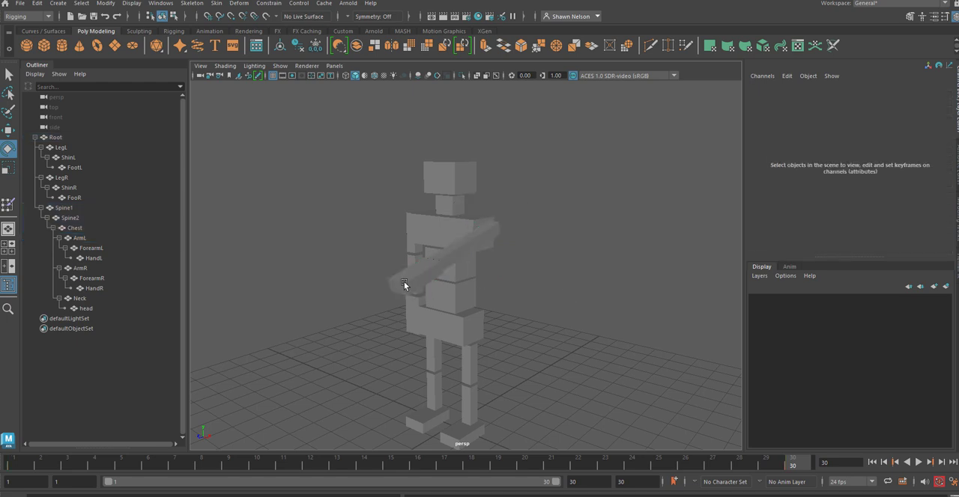
{"action": "left_click", "coordinate": [404, 281]}
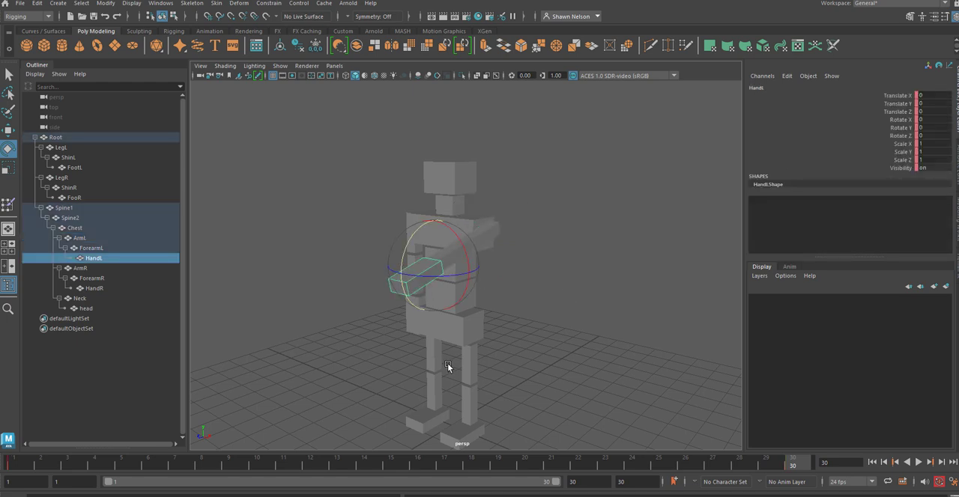
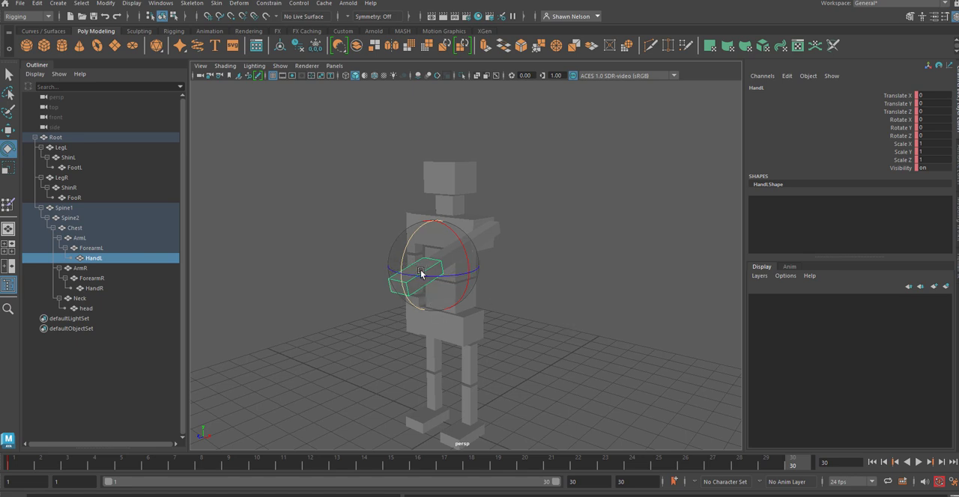
Step: Walk the selection up and down the left arm's hierarchy between HandL, ForearmL and ArmL
{"action": "key", "text": "Up"}
{"action": "key", "text": "Up"}
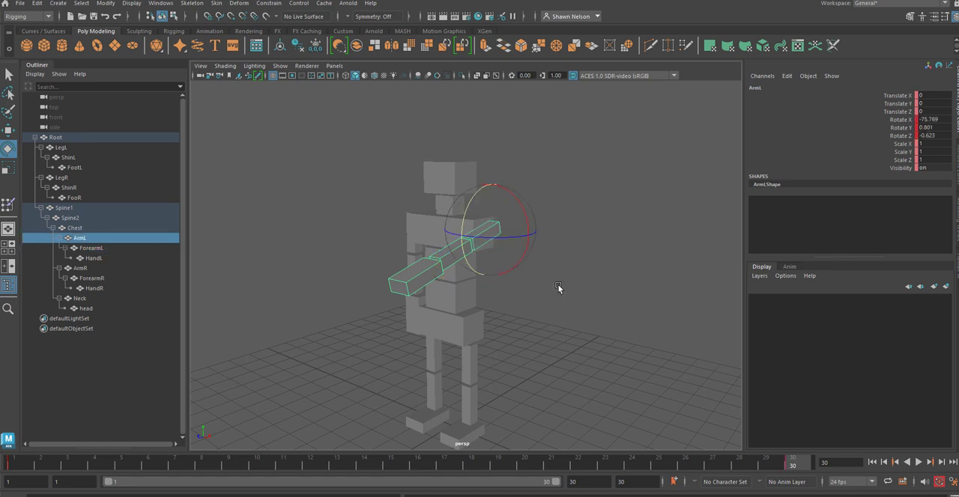
{"action": "key", "text": "Down"}
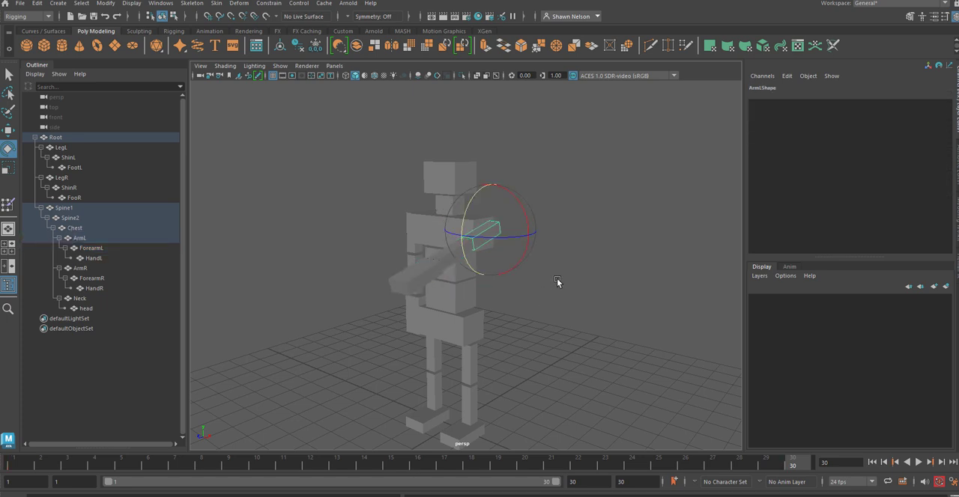
{"action": "left_click", "coordinate": [552, 291]}
{"action": "left_click", "coordinate": [456, 253]}
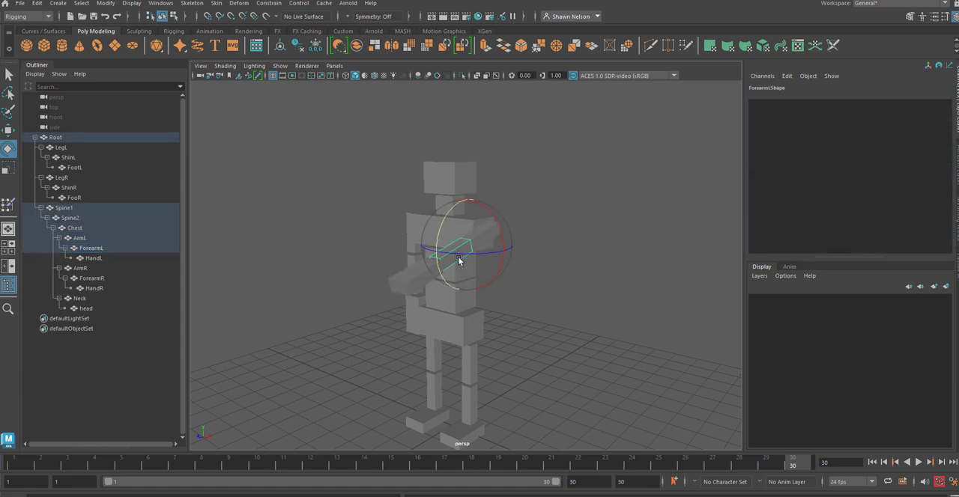
{"action": "key", "text": "Up"}
{"action": "key", "text": "Down"}
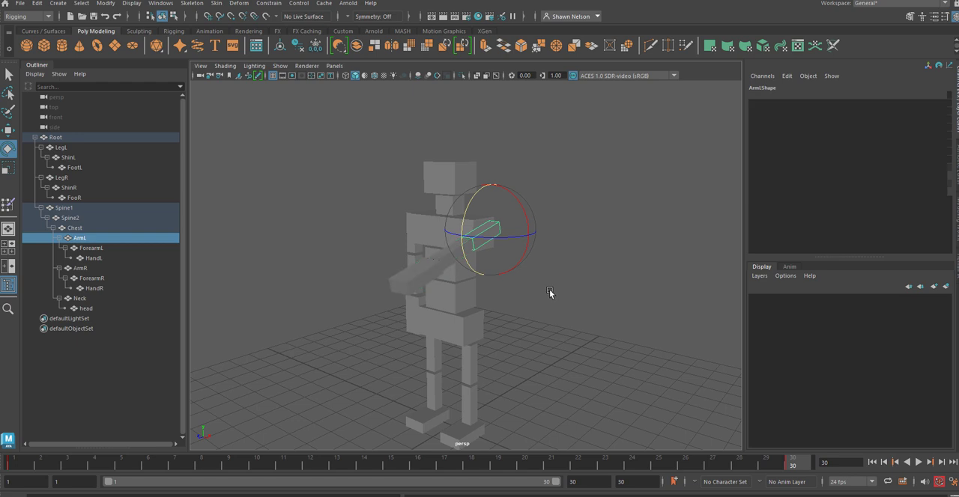
Step: At frame 30, bend the left forearm and hand upward and rotate ArmL to about -100, 53 and -21 degrees in X, Y and Z
{"action": "left_click", "coordinate": [426, 276]}
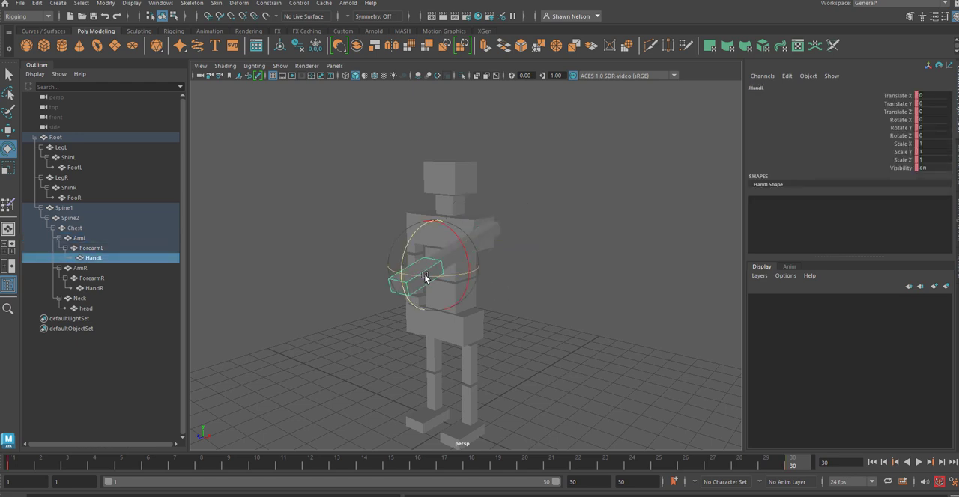
{"action": "left_click_drag", "start_coordinate": [401, 268], "coordinate": [517, 221]}
{"action": "key", "text": "Up"}
{"action": "key", "text": "Up"}
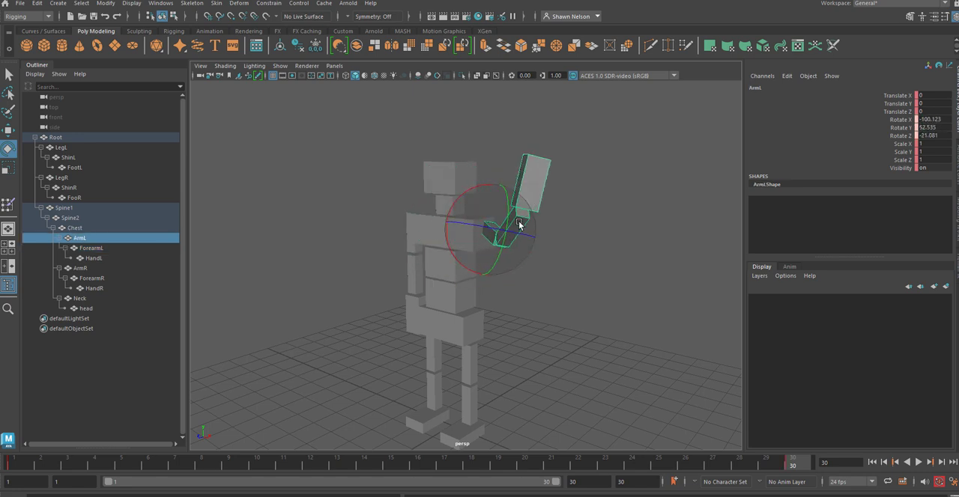
Step: Play the left arm animation from frame 1, watching it from a front view of the figure, and stop playback
{"action": "key", "text": "alt+v"}
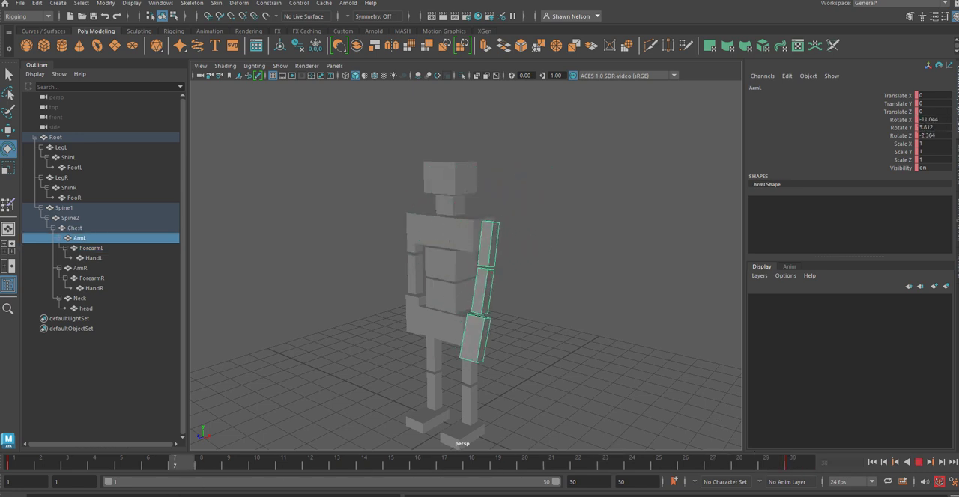
{"action": "left_click", "coordinate": [13, 463]}
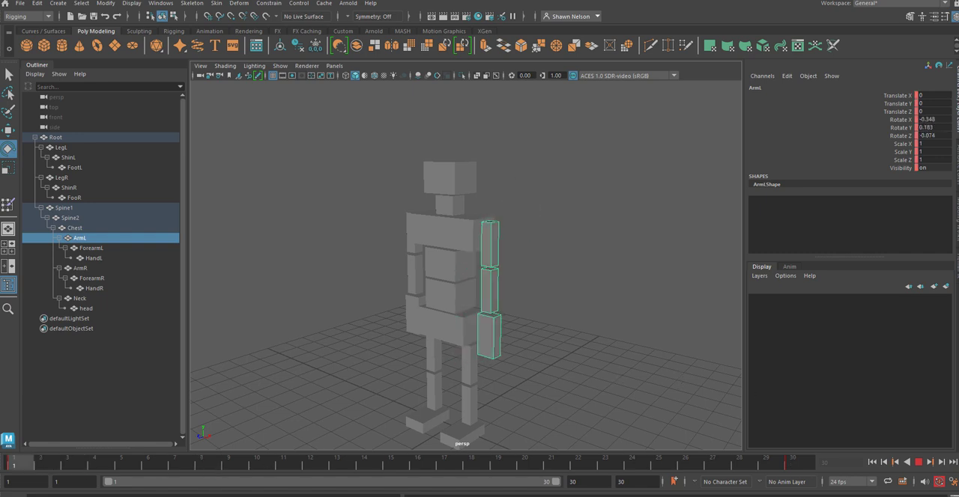
{"action": "left_click_drag", "start_coordinate": [498, 249], "coordinate": [517, 320], "text": "alt"}
{"action": "key", "text": "alt+v"}
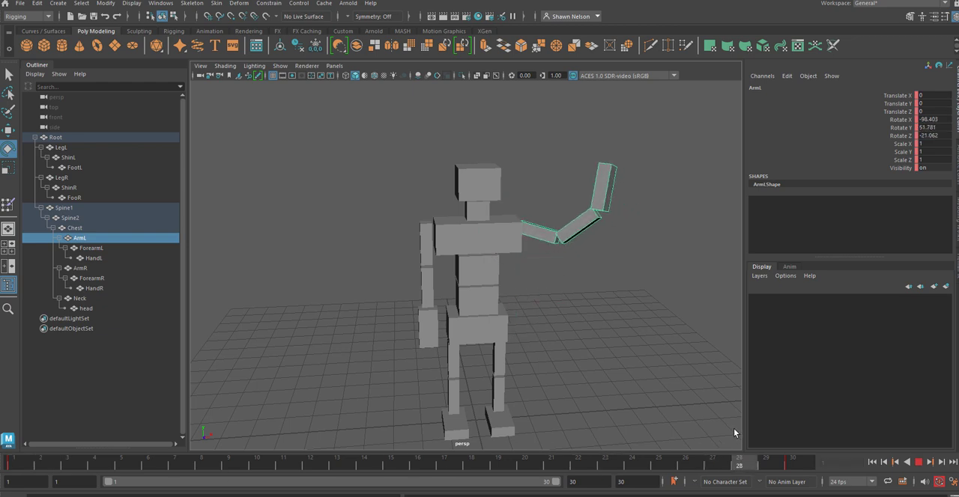
{"action": "key", "text": "alt+v"}
{"action": "left_click_drag", "start_coordinate": [662, 370], "coordinate": [637, 359], "text": "alt"}
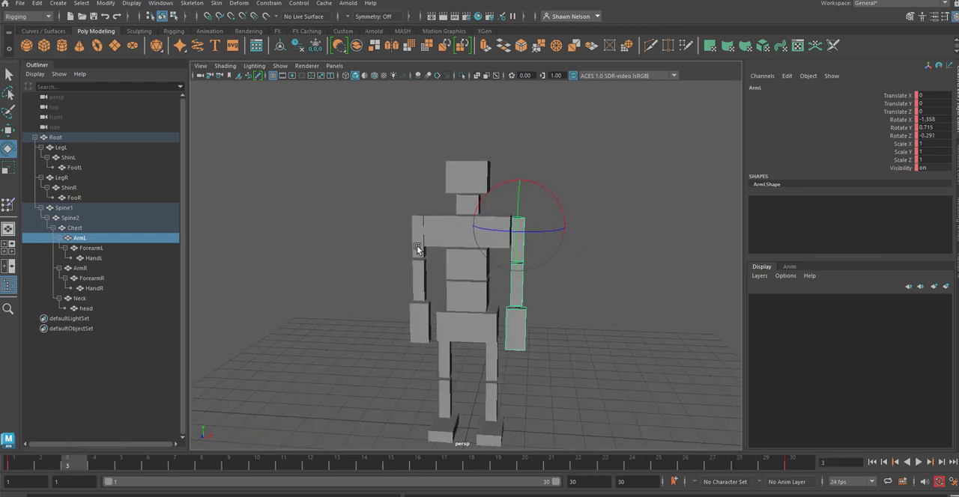
Step: At frame 15, pose the right arm with the hand on the hip by rotating ArmR outward and ForearmR and HandR inward
{"action": "left_click", "coordinate": [416, 246]}
{"action": "left_click_drag", "start_coordinate": [29, 459], "coordinate": [390, 461]}
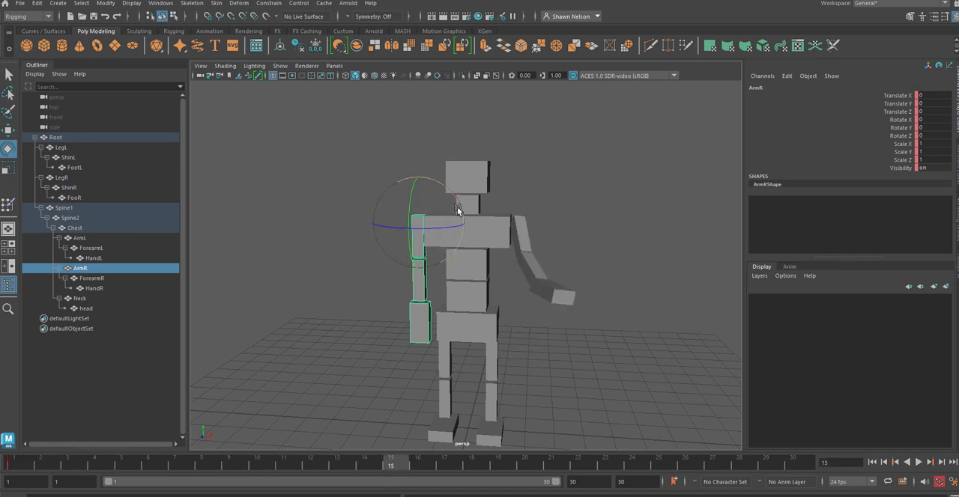
{"action": "left_click_drag", "start_coordinate": [459, 208], "coordinate": [438, 273]}
{"action": "left_click", "coordinate": [376, 262]}
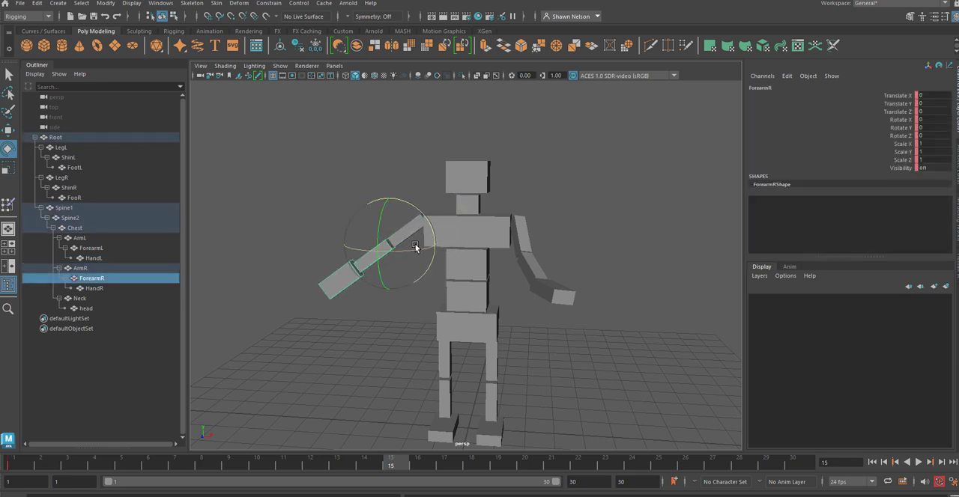
{"action": "left_click_drag", "start_coordinate": [430, 227], "coordinate": [411, 160]}
{"action": "key", "text": "Down"}
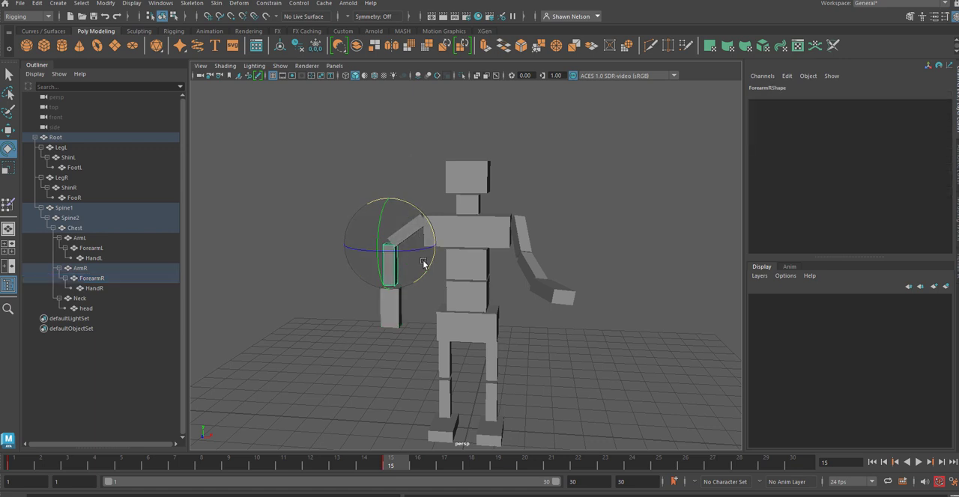
{"action": "left_click", "coordinate": [392, 322]}
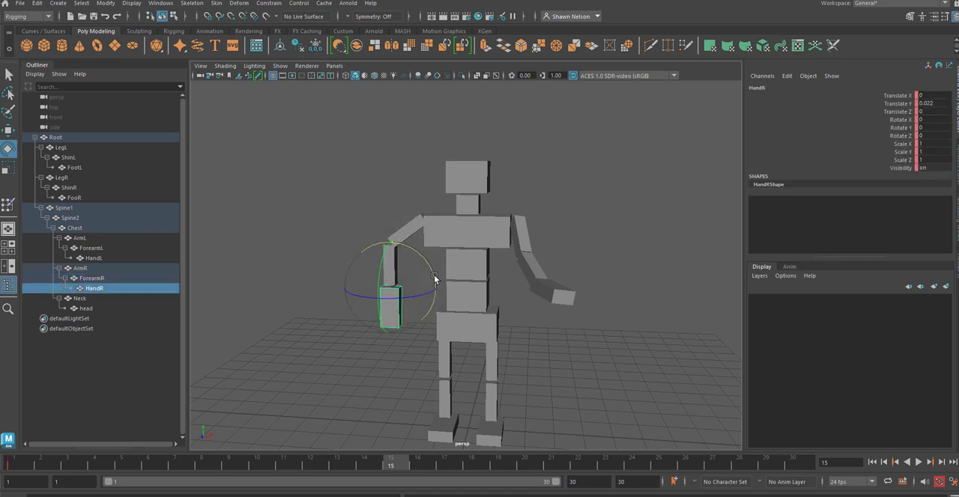
{"action": "left_click_drag", "start_coordinate": [434, 279], "coordinate": [445, 187]}
{"action": "left_click", "coordinate": [407, 197]}
{"action": "left_click", "coordinate": [409, 231]}
Step: Tilt the whole figure sideways at frame 15 by rotating Root, and deselect it
{"action": "left_click", "coordinate": [474, 321]}
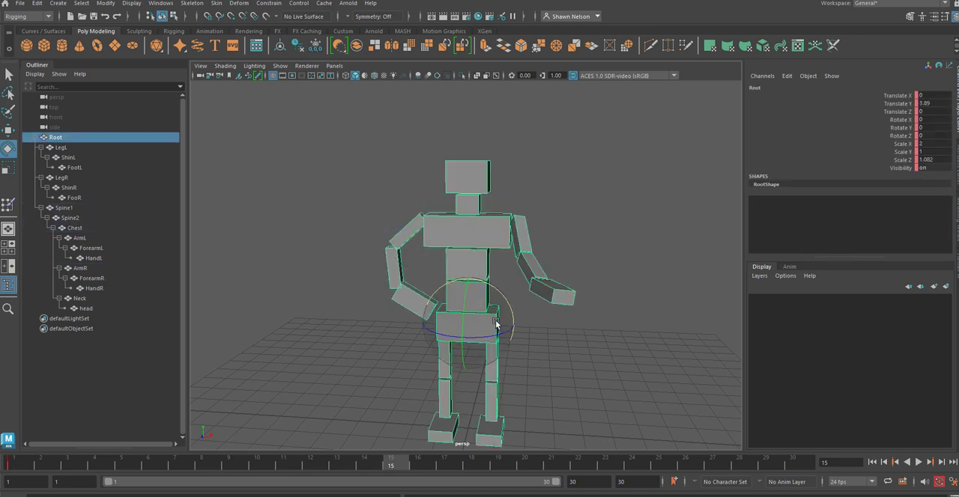
{"action": "scroll", "coordinate": [539, 307], "scroll_direction": "down", "scroll_amount": 2}
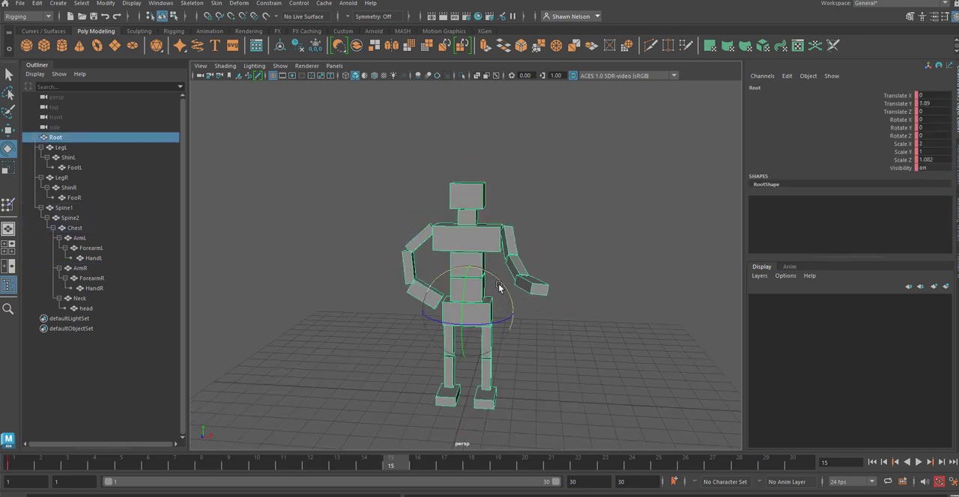
{"action": "mouse_move", "coordinate": [497, 280]}
{"action": "left_mouse_down"}
{"action": "mouse_move", "coordinate": [505, 292]}
{"action": "mouse_move", "coordinate": [512, 270]}
{"action": "left_mouse_up"}
{"action": "left_click", "coordinate": [552, 332]}
Step: Try tilting Spine1 sideways about Z to about 33 degrees, and undo the Spine1 and Root rotations
{"action": "left_click", "coordinate": [472, 279]}
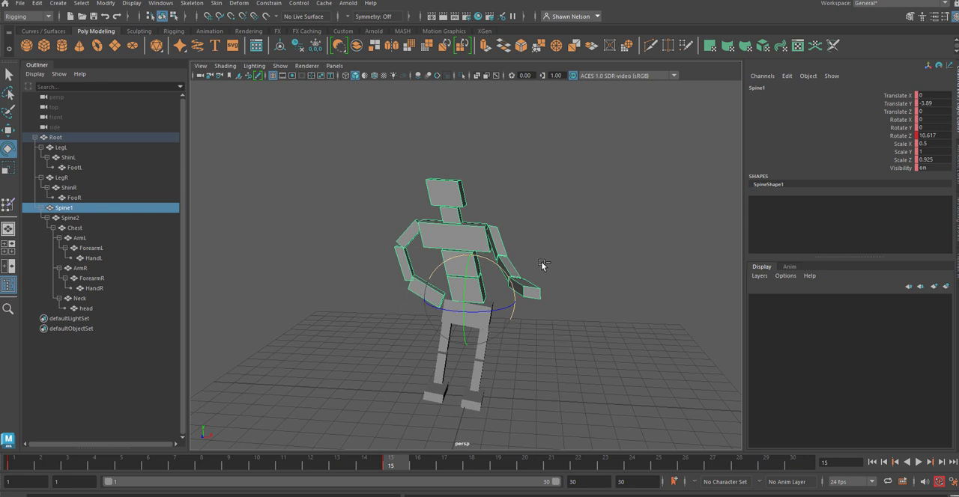
{"action": "key", "text": "ctrl+z"}
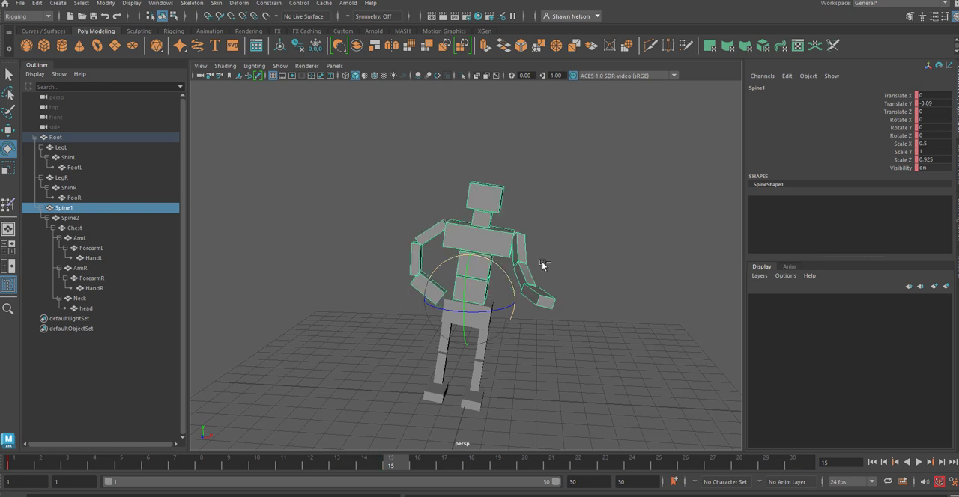
{"action": "left_click_drag", "start_coordinate": [509, 289], "coordinate": [506, 276]}
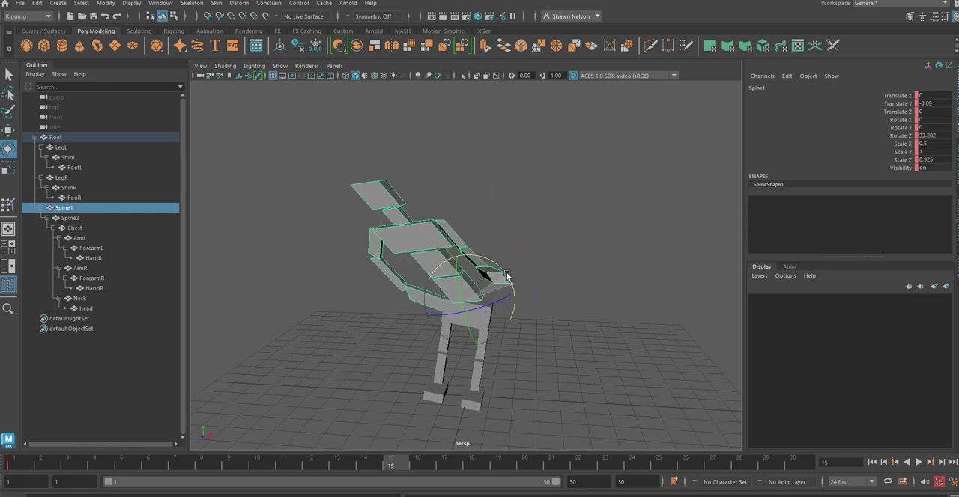
{"action": "key", "text": "ctrl+z"}
{"action": "key", "text": "ctrl+z"}
{"action": "key", "text": "ctrl+z"}
{"action": "key", "text": "ctrl+z"}
{"action": "key", "text": "ctrl+z"}
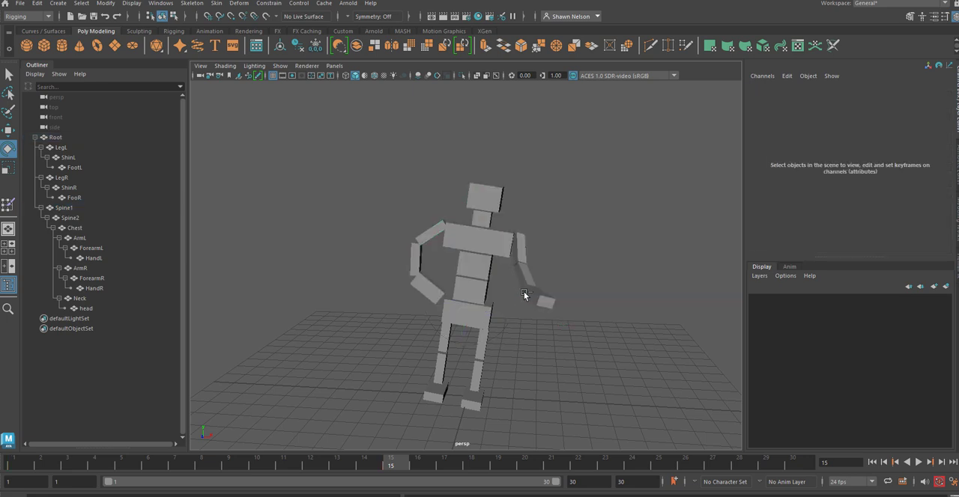
{"action": "left_click", "coordinate": [573, 341]}
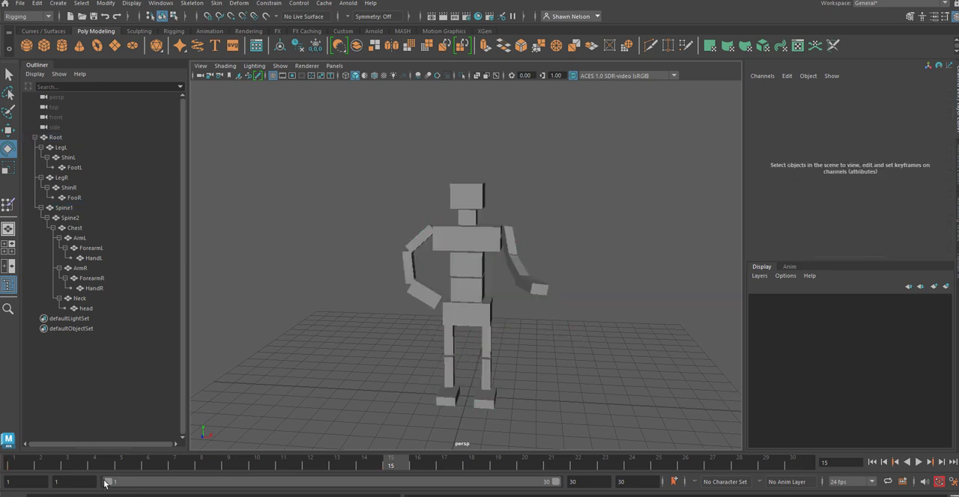
Step: Try leaning the upper body sideways from Spine1 at frame 16, and undo the rotation
{"action": "left_click", "coordinate": [469, 291]}
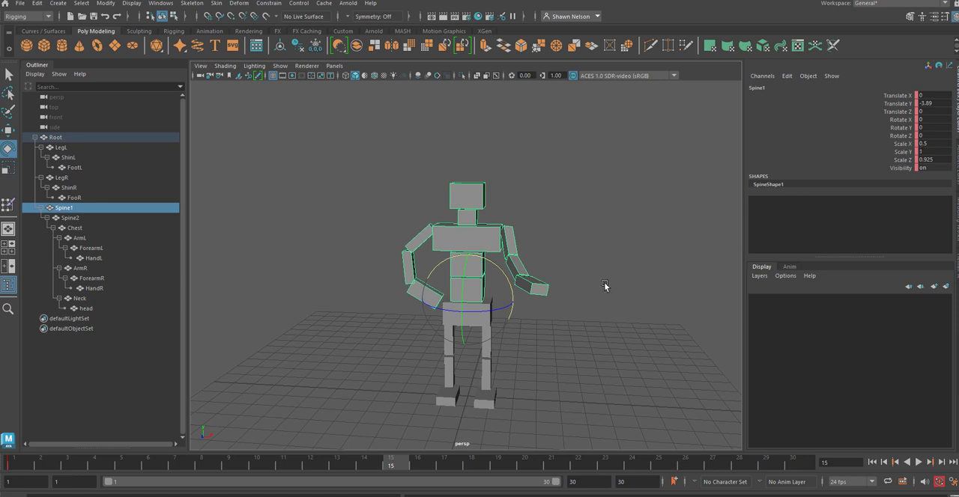
{"action": "left_click", "coordinate": [606, 329]}
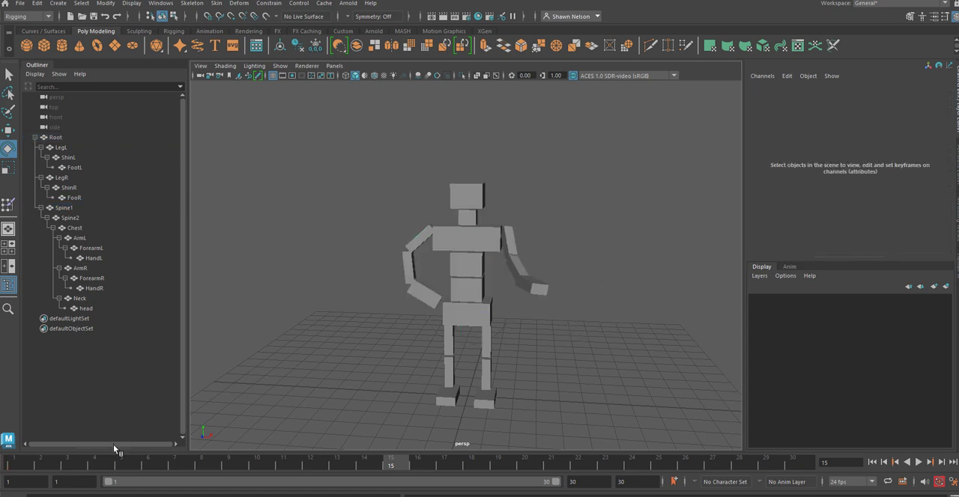
{"action": "left_click_drag", "start_coordinate": [105, 463], "coordinate": [424, 456]}
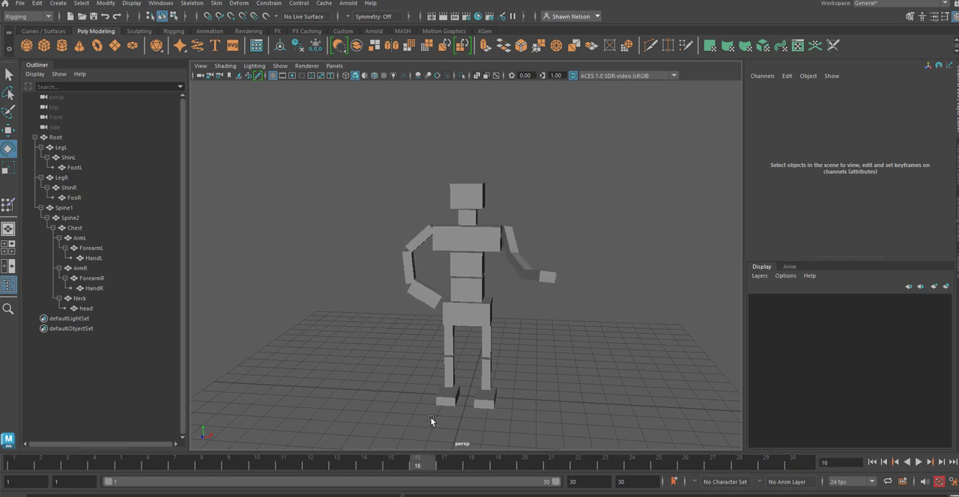
{"action": "left_click", "coordinate": [479, 285]}
{"action": "left_click_drag", "start_coordinate": [505, 278], "coordinate": [541, 307]}
{"action": "left_click", "coordinate": [542, 331]}
{"action": "left_click", "coordinate": [499, 272]}
{"action": "key", "text": "ctrl+z"}
{"action": "key", "text": "ctrl+z"}
{"action": "key", "text": "ctrl+z"}
{"action": "key", "text": "ctrl+z"}
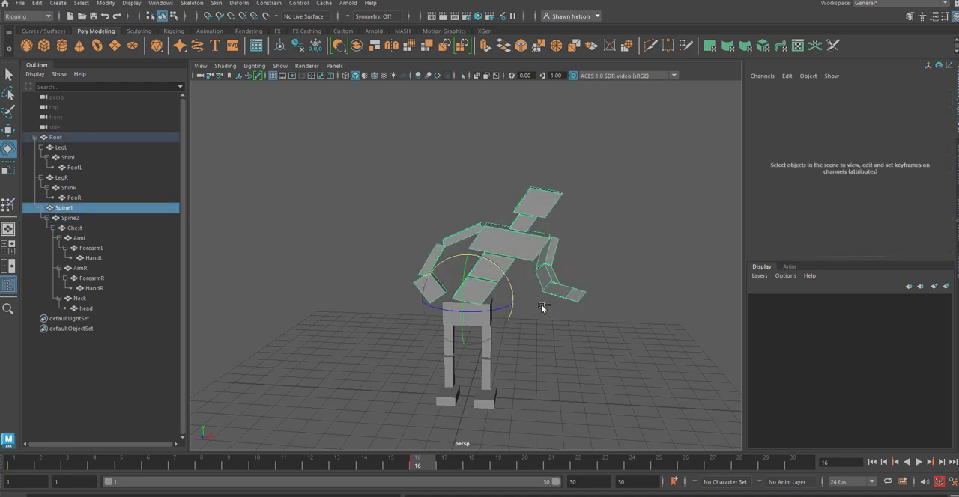
{"action": "key", "text": "ctrl+z"}
{"action": "key", "text": "ctrl+z"}
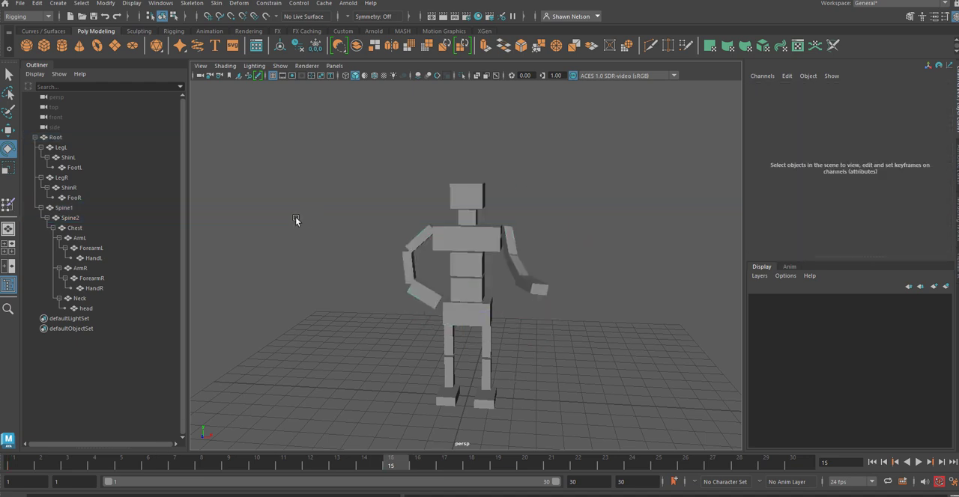
Step: Select the whole figure, delete its keyframes from frame 3 through frame 30, and deselect it
{"action": "left_click_drag", "start_coordinate": [386, 158], "coordinate": [583, 448]}
{"action": "left_click_drag", "start_coordinate": [75, 469], "coordinate": [804, 464], "text": "shift"}
{"action": "right_click", "coordinate": [766, 462]}
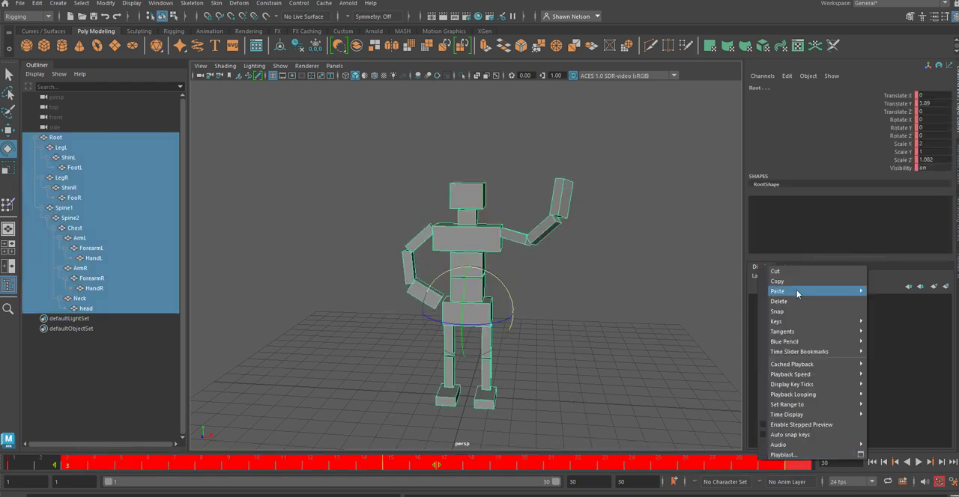
{"action": "left_click", "coordinate": [799, 304]}
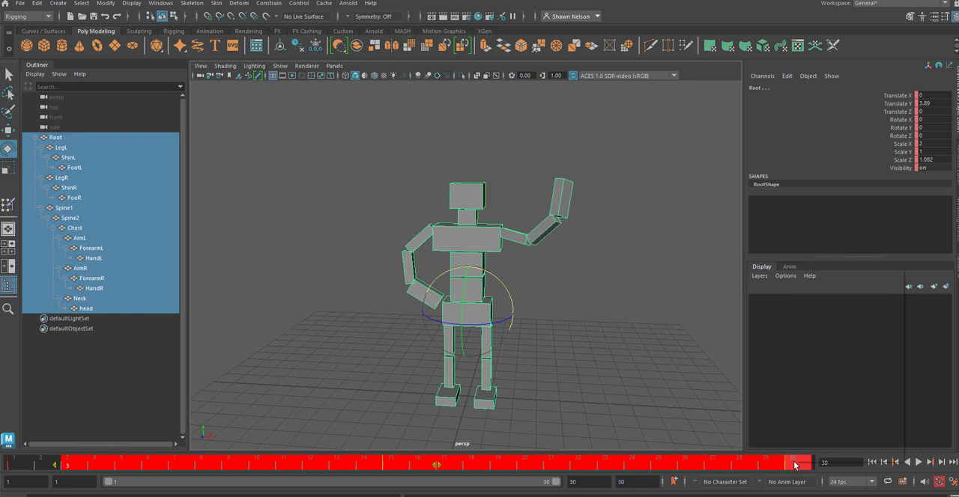
{"action": "right_click", "coordinate": [798, 465]}
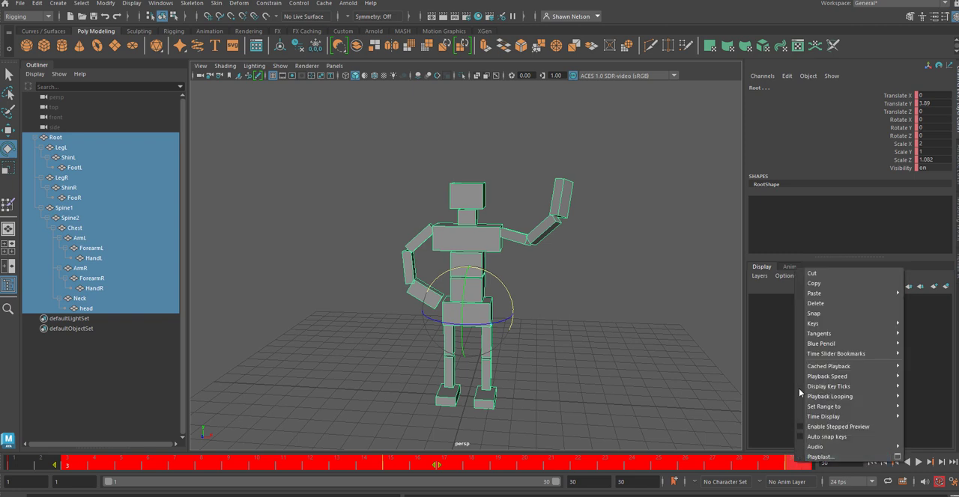
{"action": "left_click", "coordinate": [821, 306]}
{"action": "left_click", "coordinate": [670, 353]}
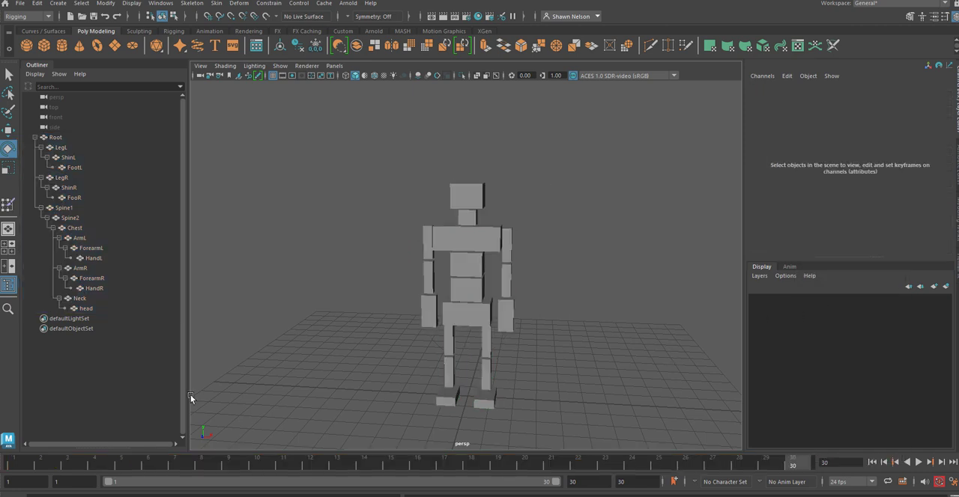
Step: Return to frame 1, unparent Spine1 with its upper-body hierarchy from Root, and clear the selection
{"action": "left_click", "coordinate": [15, 465]}
{"action": "left_click", "coordinate": [465, 291]}
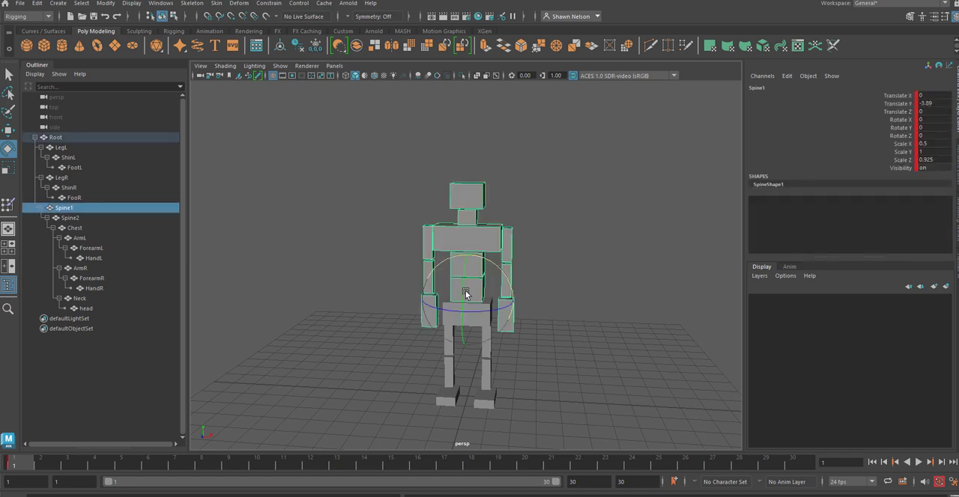
{"action": "left_click", "coordinate": [616, 289]}
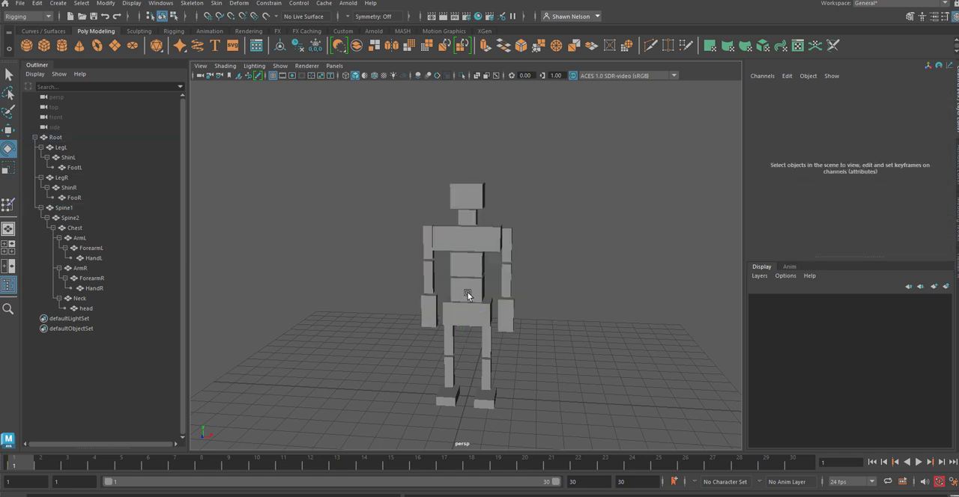
{"action": "left_click", "coordinate": [467, 295]}
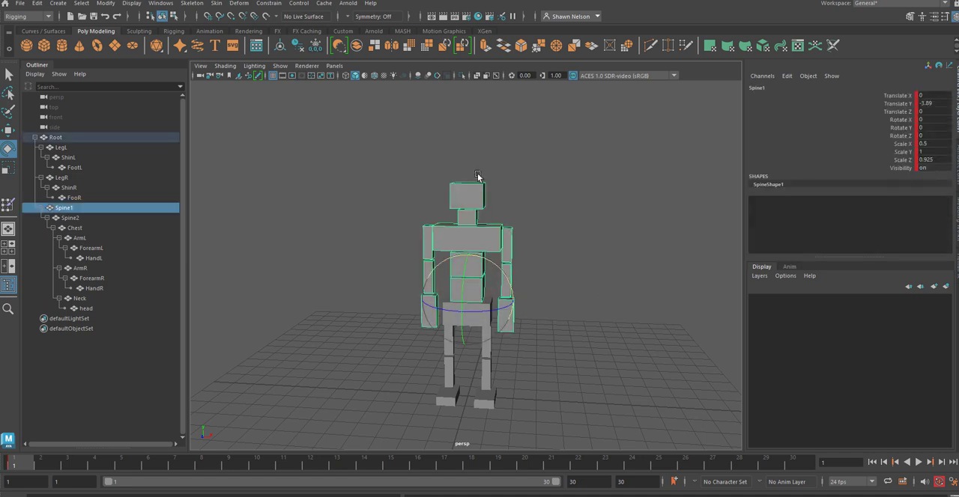
{"action": "left_click", "coordinate": [591, 295]}
{"action": "left_click", "coordinate": [470, 272]}
{"action": "left_click", "coordinate": [36, 3]}
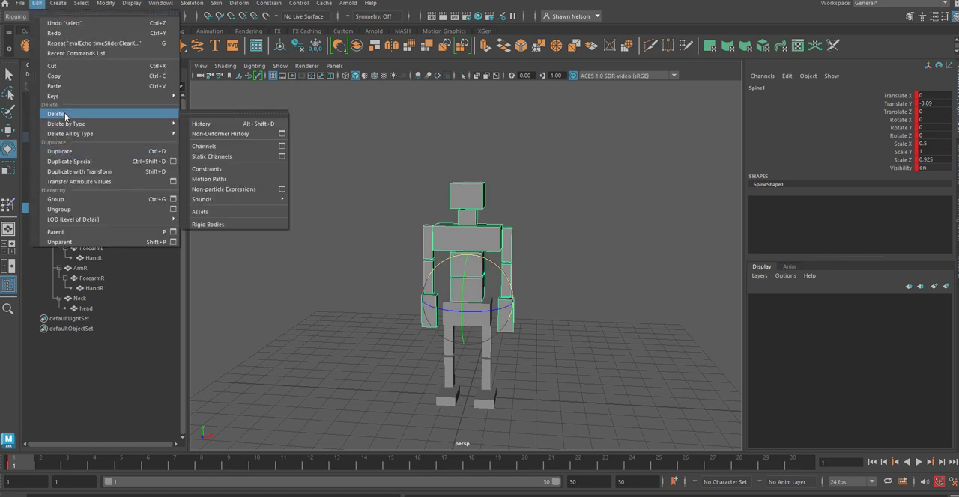
{"action": "left_click", "coordinate": [85, 244]}
{"action": "left_click", "coordinate": [585, 213]}
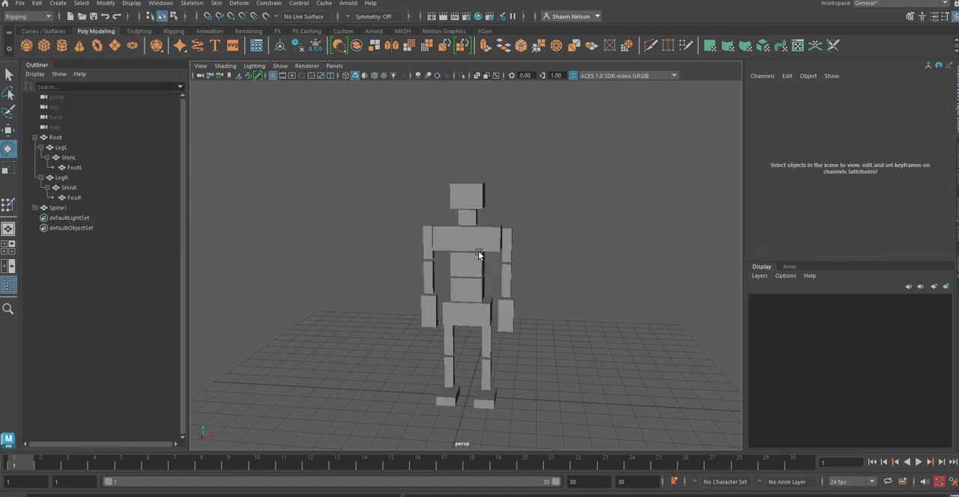
Step: Unparent Spine2 with its upper-body hierarchy from Spine1, and clear the selection
{"action": "left_click", "coordinate": [473, 257]}
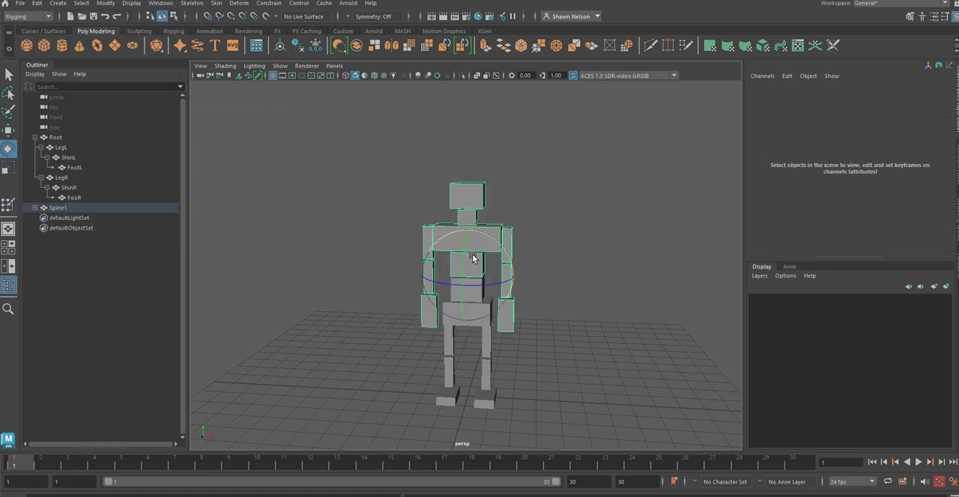
{"action": "left_click", "coordinate": [37, 3]}
{"action": "left_click", "coordinate": [59, 242]}
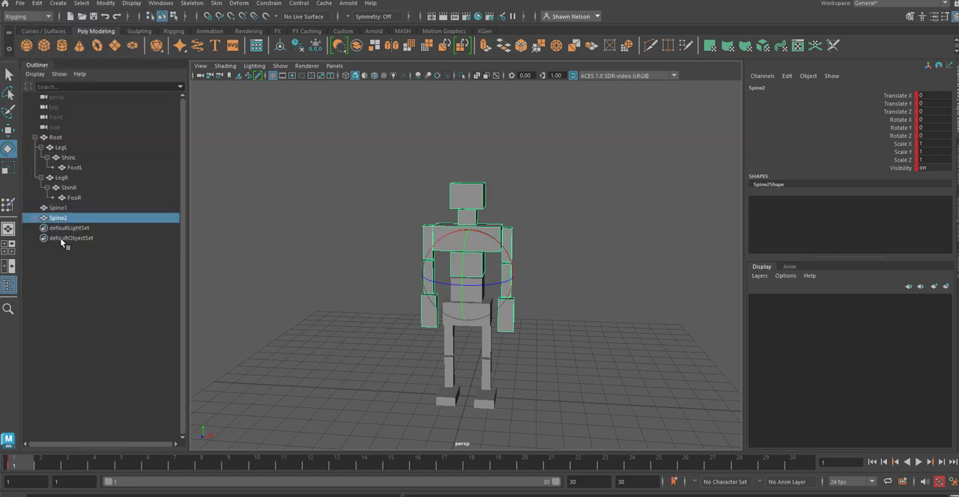
{"action": "left_click", "coordinate": [577, 204]}
Step: In the front view, unparent LegL and LegR from Root together, and clear the selection
{"action": "left_click", "coordinate": [461, 298]}
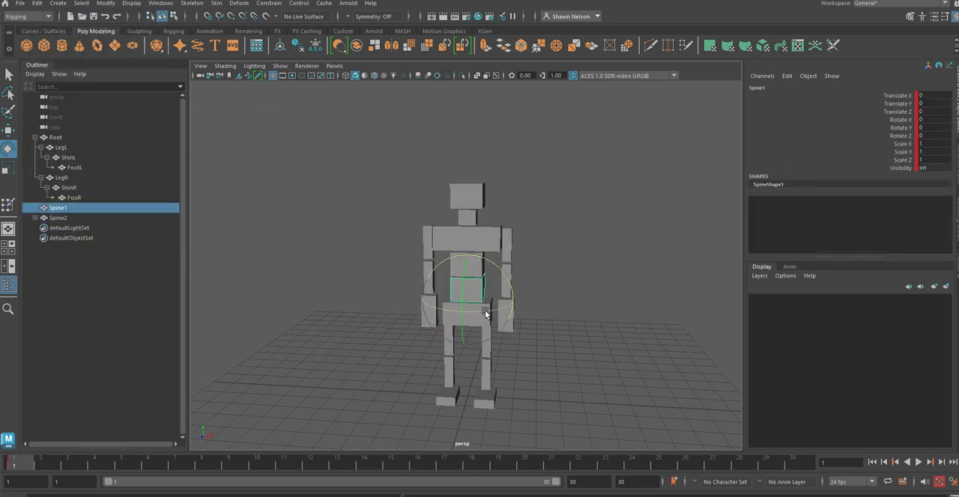
{"action": "key", "text": "space"}
{"action": "left_click_drag", "start_coordinate": [611, 248], "coordinate": [620, 269]}
{"action": "left_click", "coordinate": [634, 258]}
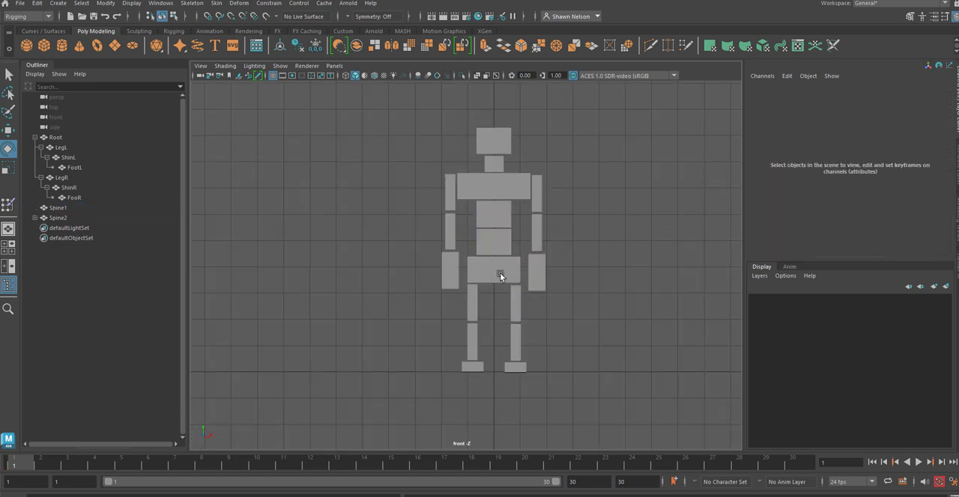
{"action": "left_click", "coordinate": [500, 273]}
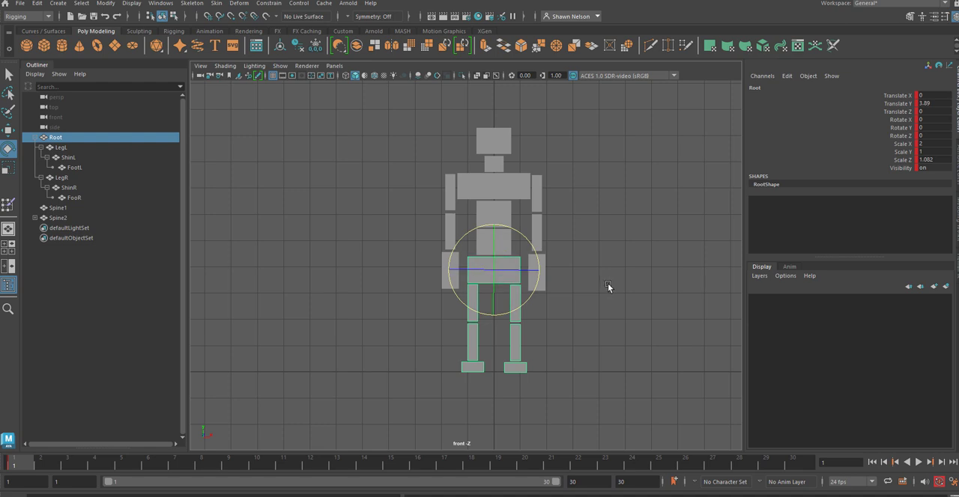
{"action": "left_click", "coordinate": [585, 282]}
{"action": "left_click", "coordinate": [513, 302]}
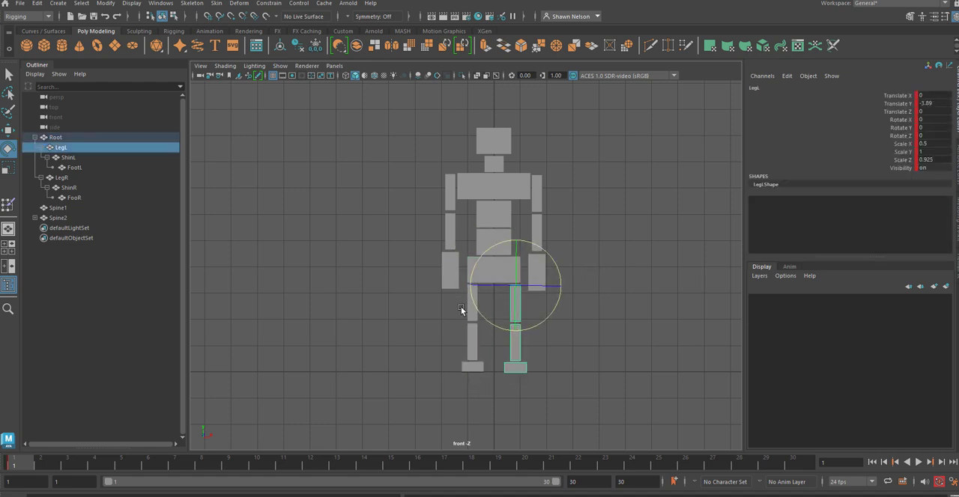
{"action": "left_click", "coordinate": [470, 310], "text": "shift"}
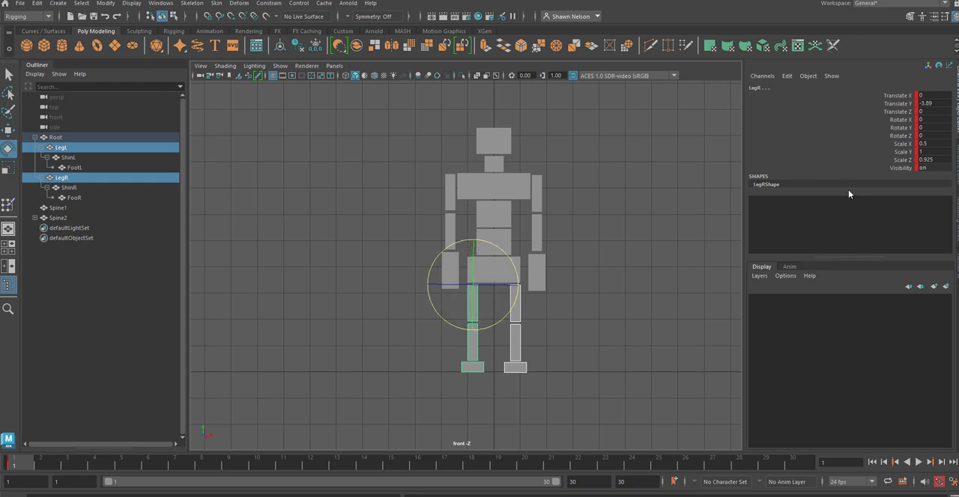
{"action": "left_click", "coordinate": [42, 6]}
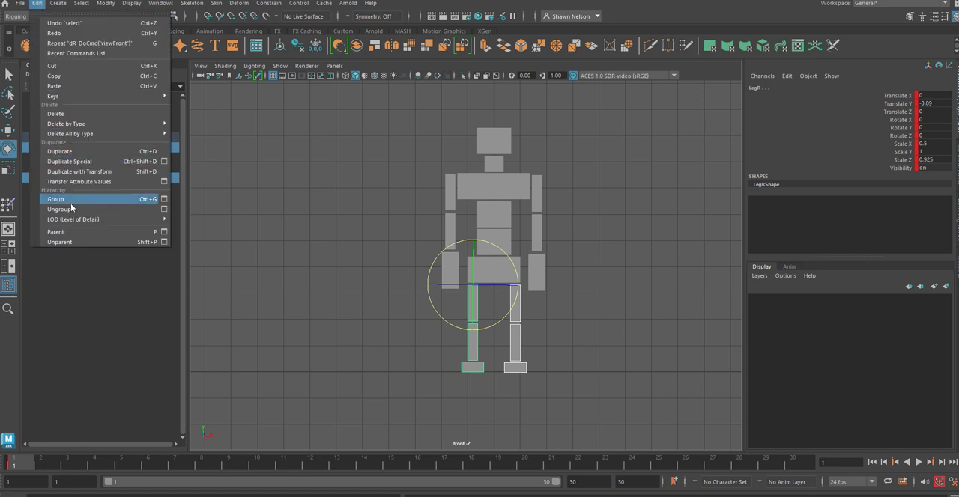
{"action": "left_click", "coordinate": [63, 242]}
{"action": "left_click", "coordinate": [575, 283]}
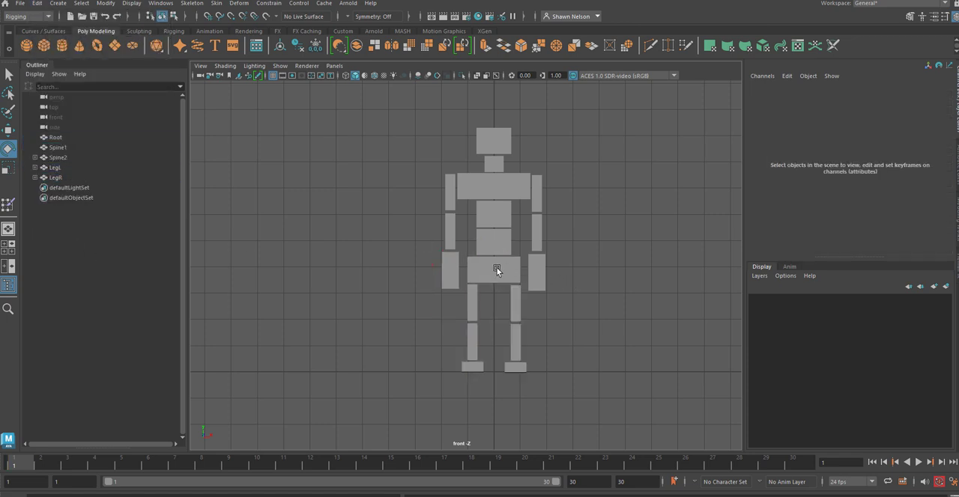
Step: Try to freeze the transformations of the keyed Root block
{"action": "left_click", "coordinate": [493, 267]}
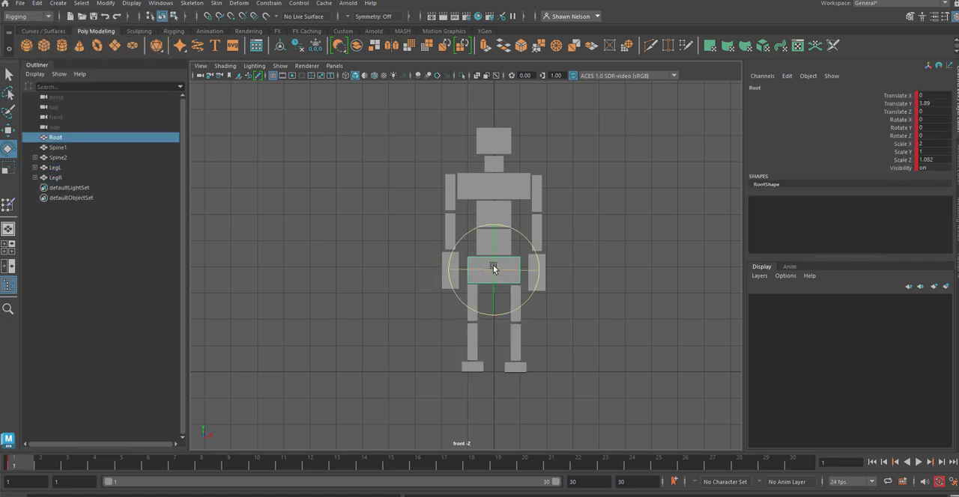
{"action": "left_click", "coordinate": [105, 4]}
{"action": "left_click", "coordinate": [137, 51]}
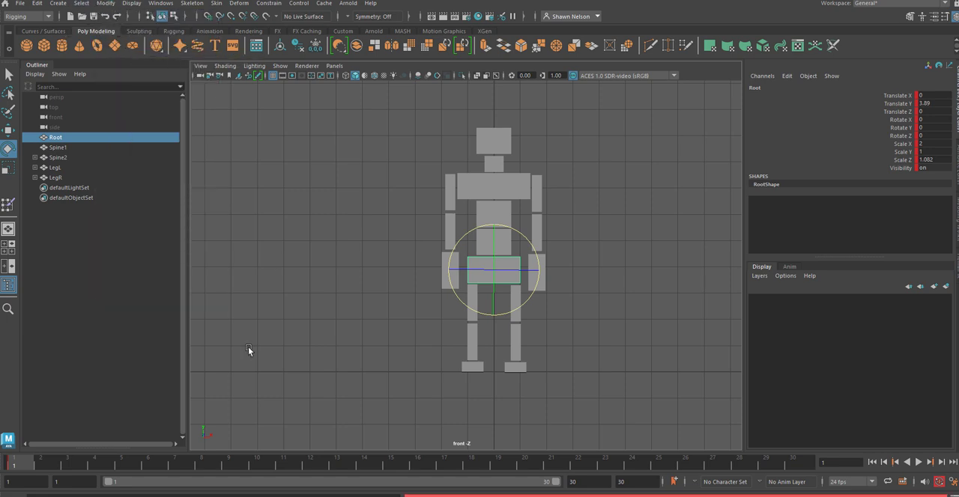
Step: Delete Root's keyframe at frame 1
{"action": "left_click", "coordinate": [14, 466], "text": "shift"}
{"action": "right_click", "coordinate": [15, 466]}
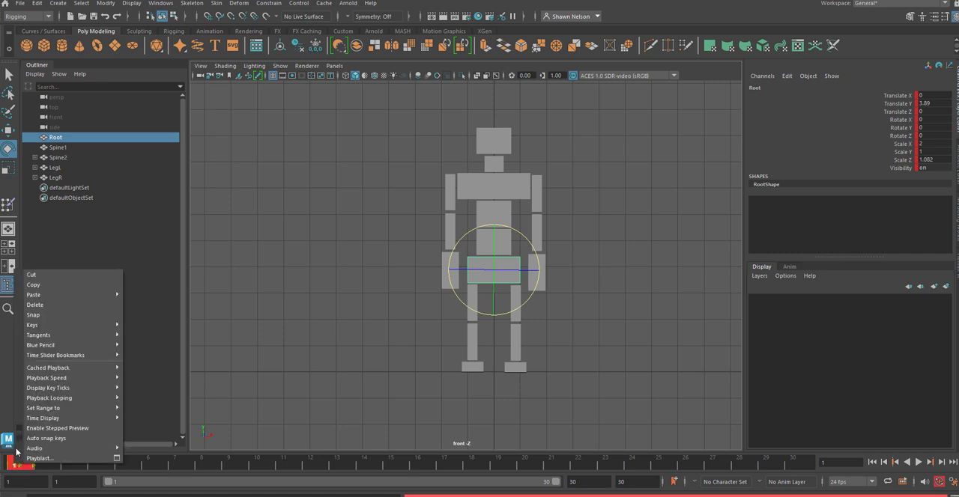
{"action": "left_click", "coordinate": [35, 305]}
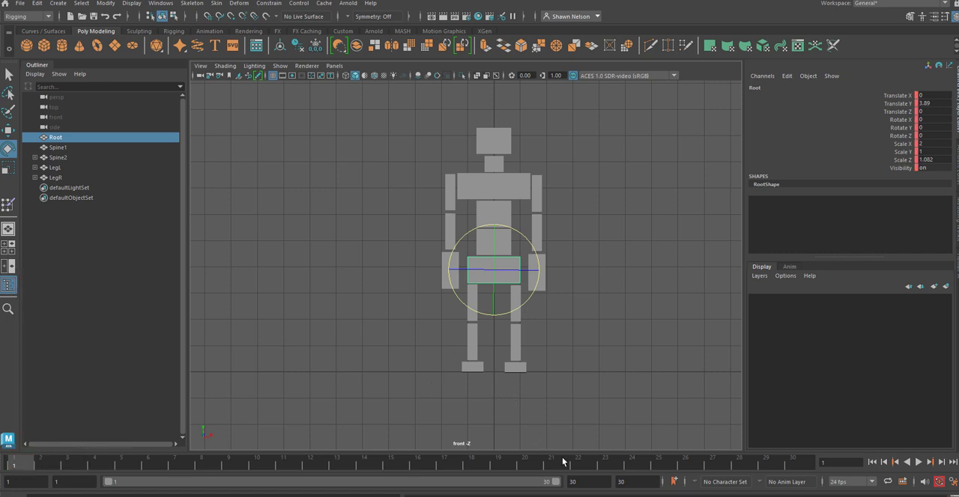
Step: Extend the timeline to start at frame 0, delete Root's keyframe there, and deselect it
{"action": "left_click", "coordinate": [66, 484]}
{"action": "type", "text": "0"}
{"action": "key", "text": "Return"}
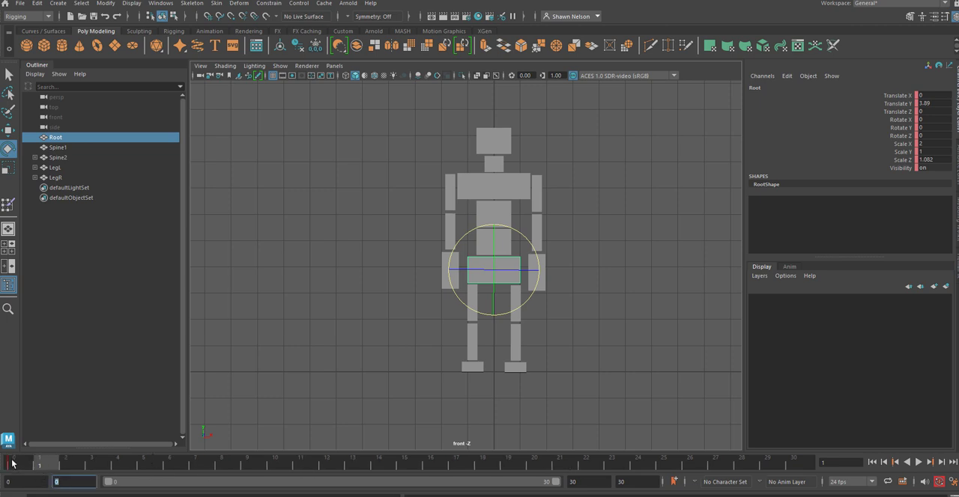
{"action": "left_click", "coordinate": [12, 465], "text": "shift"}
{"action": "right_click", "coordinate": [13, 464]}
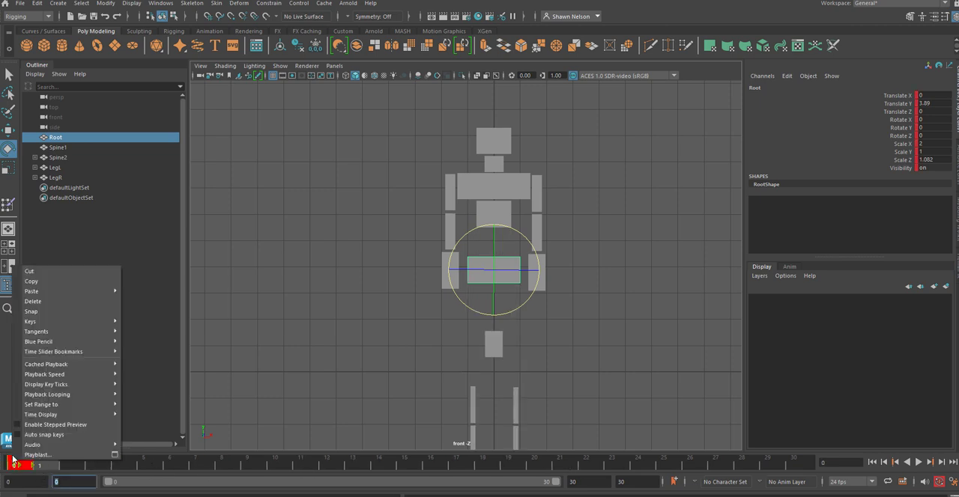
{"action": "left_click", "coordinate": [50, 303]}
{"action": "left_click", "coordinate": [211, 332]}
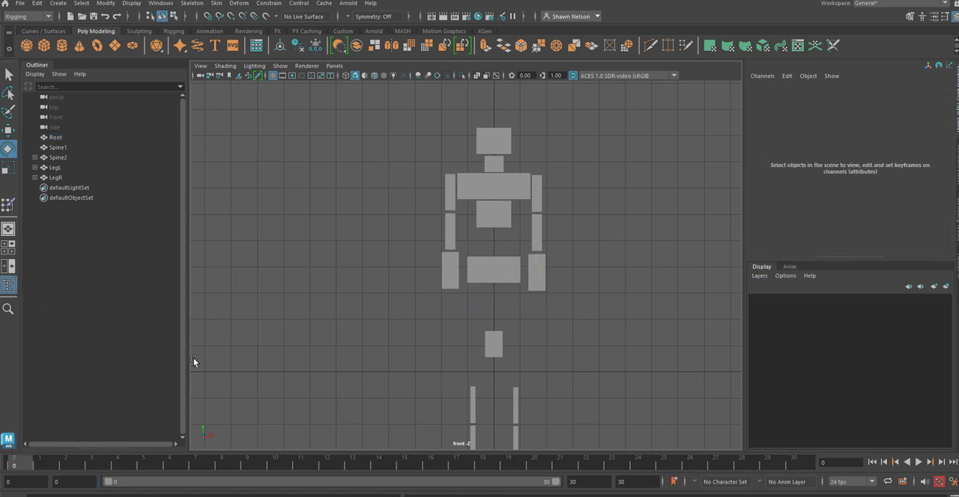
Step: Select the whole figure and delete its keyframes at frame 0
{"action": "scroll", "coordinate": [405, 127], "scroll_direction": "down", "scroll_amount": 3}
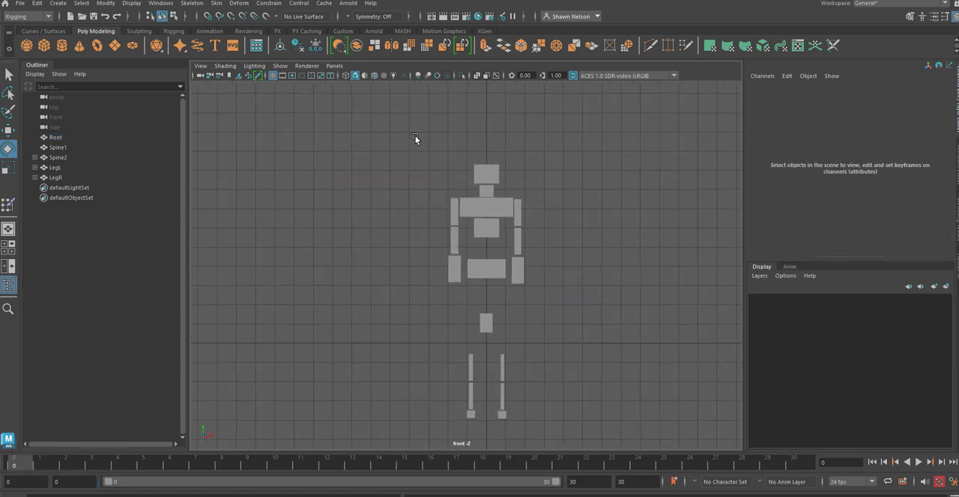
{"action": "left_click_drag", "start_coordinate": [414, 130], "coordinate": [569, 427]}
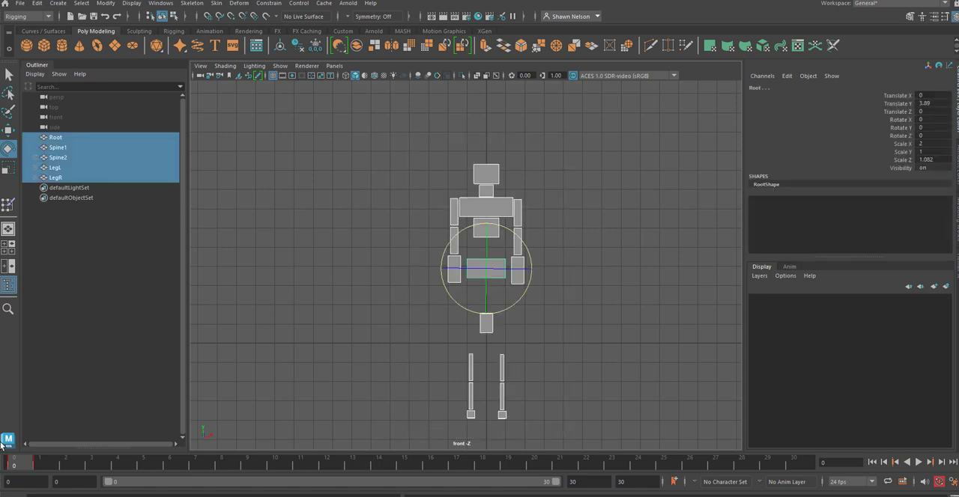
{"action": "left_click", "coordinate": [45, 469], "text": "shift"}
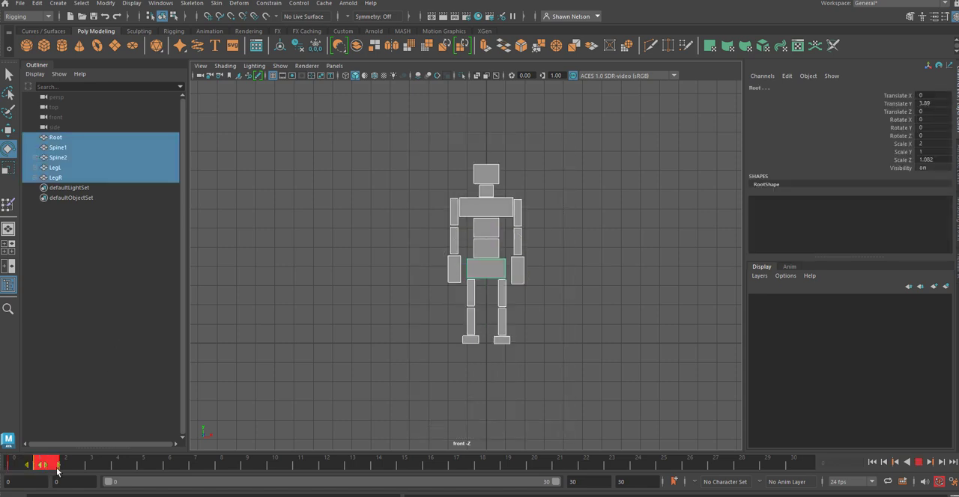
{"action": "left_click", "coordinate": [85, 460]}
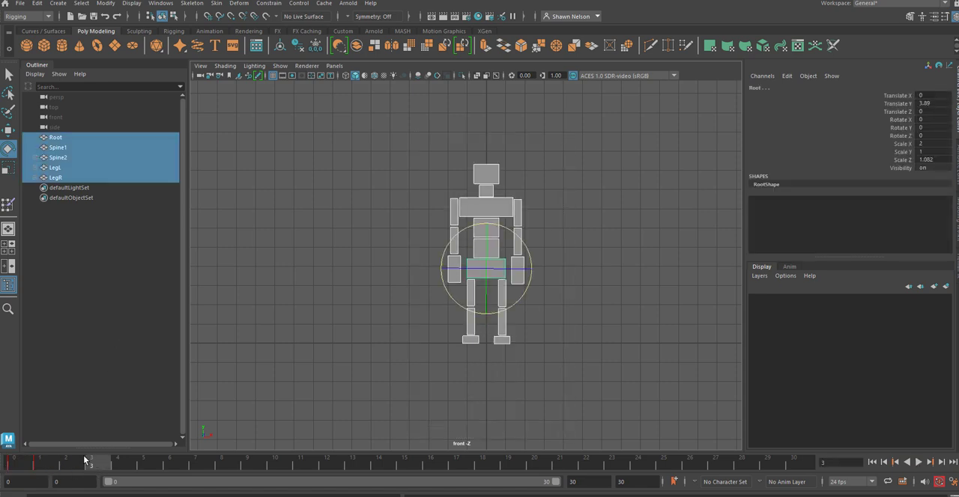
{"action": "left_click", "coordinate": [17, 463]}
{"action": "left_click", "coordinate": [16, 464], "text": "shift"}
{"action": "right_click", "coordinate": [16, 464]}
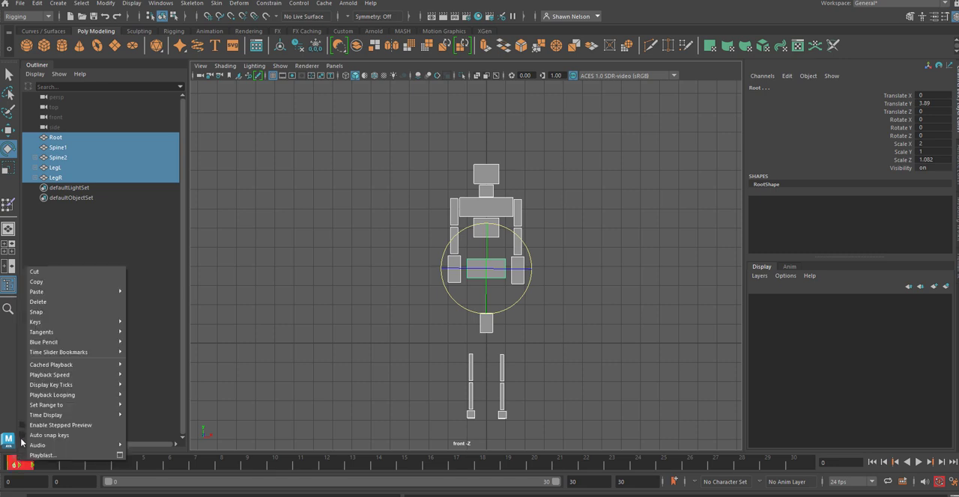
{"action": "left_click", "coordinate": [45, 303]}
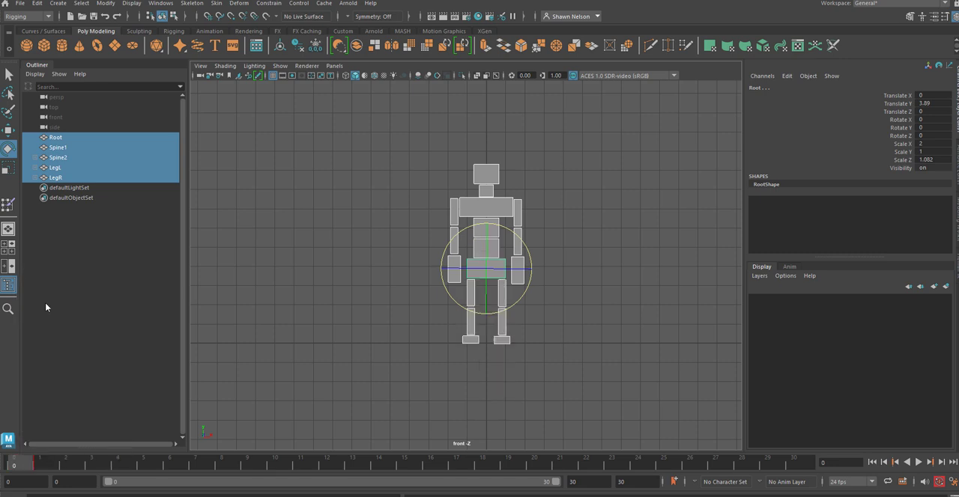
Step: Delete the figure's keyframes at frame 1 and return to frame 0
{"action": "left_click", "coordinate": [46, 465], "text": "shift"}
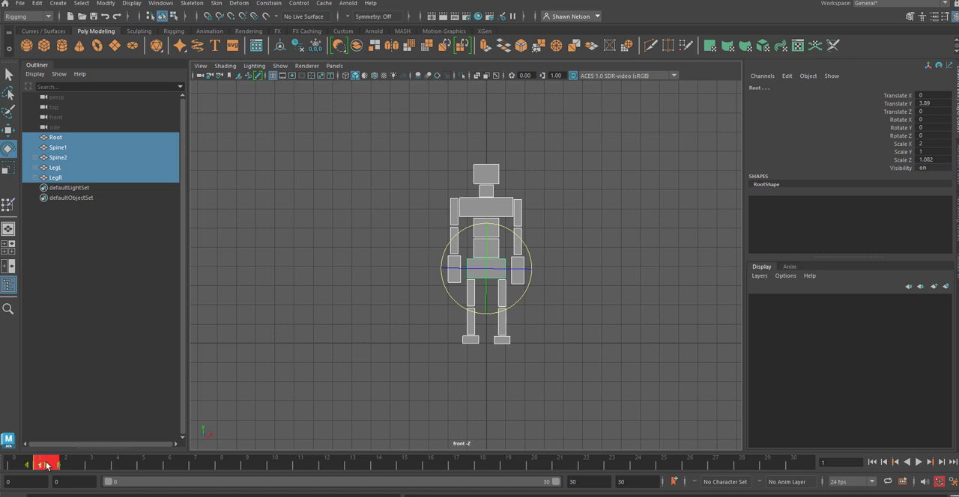
{"action": "right_click", "coordinate": [46, 465]}
{"action": "left_click", "coordinate": [72, 303]}
{"action": "left_click", "coordinate": [13, 462]}
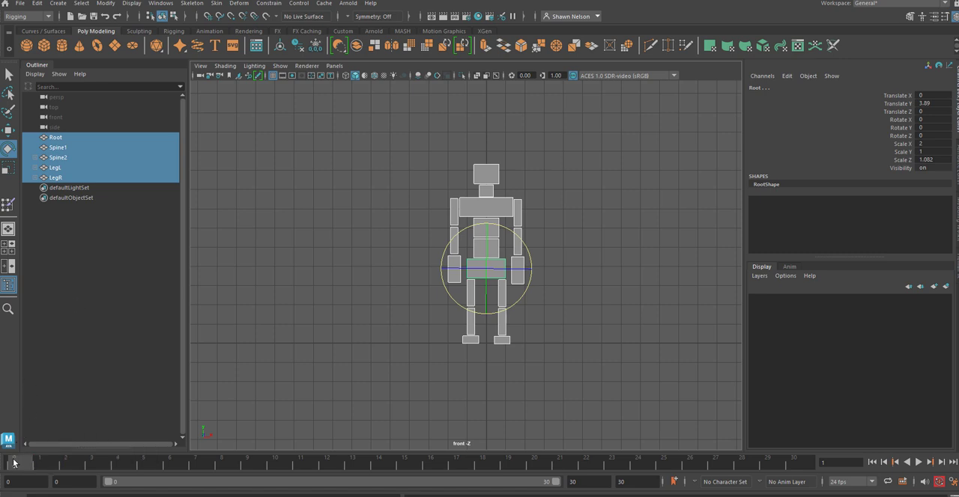
Step: Freeze the transformations of Root alone, and clear the selection
{"action": "left_click", "coordinate": [533, 306]}
{"action": "left_click", "coordinate": [492, 270]}
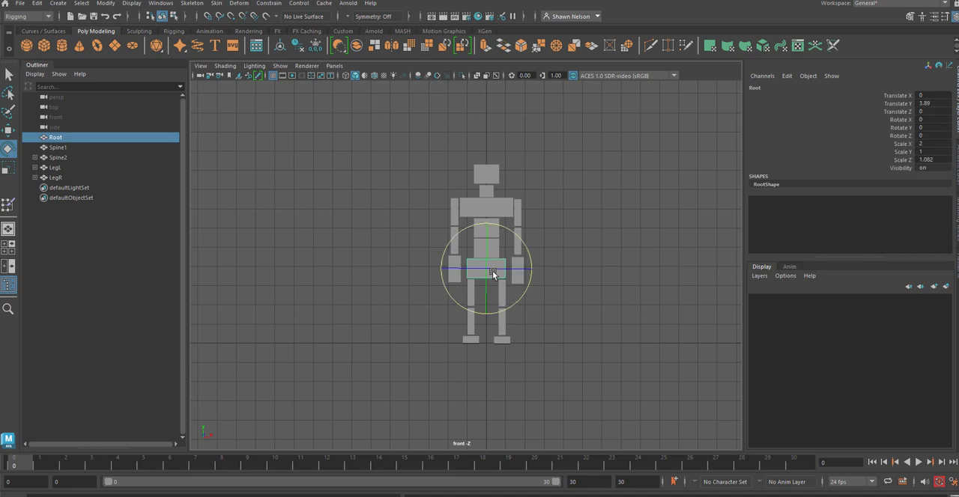
{"action": "left_click", "coordinate": [105, 3]}
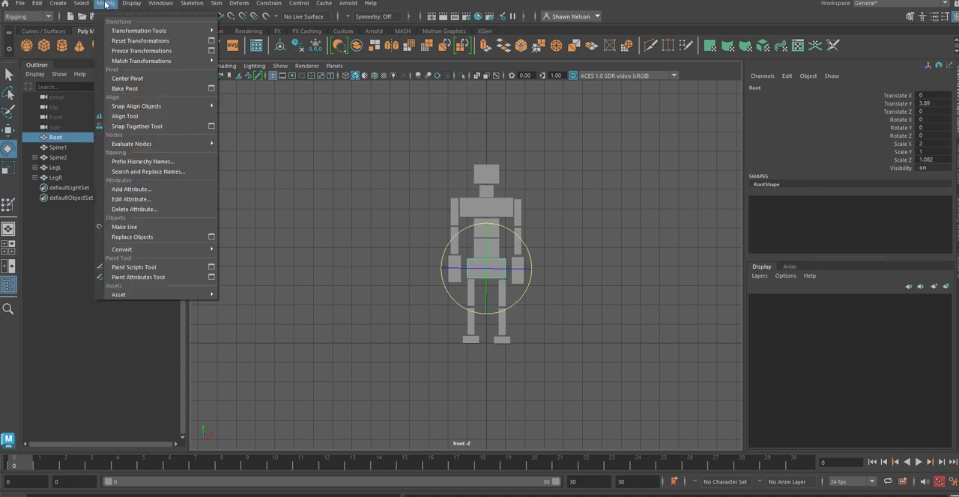
{"action": "left_click", "coordinate": [141, 50]}
{"action": "left_click", "coordinate": [553, 367]}
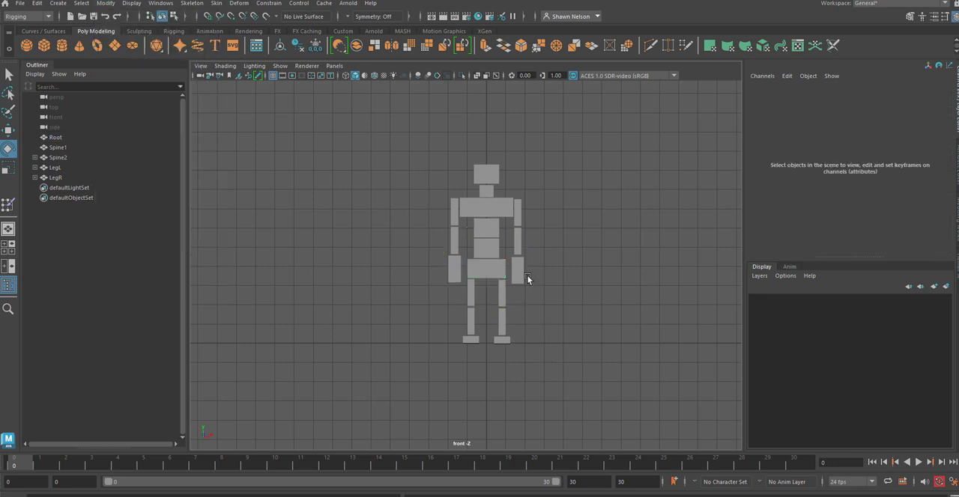
Step: Select the spine and chest blocks one after another to check their transforms and hierarchy
{"action": "left_click", "coordinate": [497, 253]}
{"action": "left_click", "coordinate": [552, 255]}
{"action": "left_click", "coordinate": [477, 232]}
{"action": "left_click", "coordinate": [592, 252]}
{"action": "left_click", "coordinate": [486, 206]}
{"action": "left_click", "coordinate": [557, 243]}
{"action": "left_click", "coordinate": [486, 201]}
{"action": "left_click", "coordinate": [621, 235]}
{"action": "left_click", "coordinate": [493, 227]}
{"action": "left_click", "coordinate": [598, 254]}
Step: Parent Spine2 with its upper-body hierarchy to Spine1, and clear the selection
{"action": "left_click", "coordinate": [492, 236]}
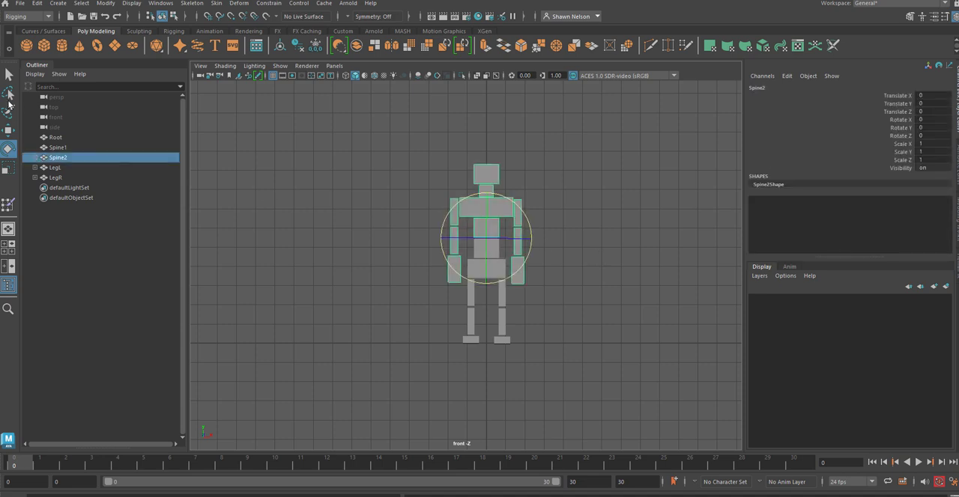
{"action": "left_click", "coordinate": [8, 75]}
{"action": "left_click", "coordinate": [494, 251], "text": "shift"}
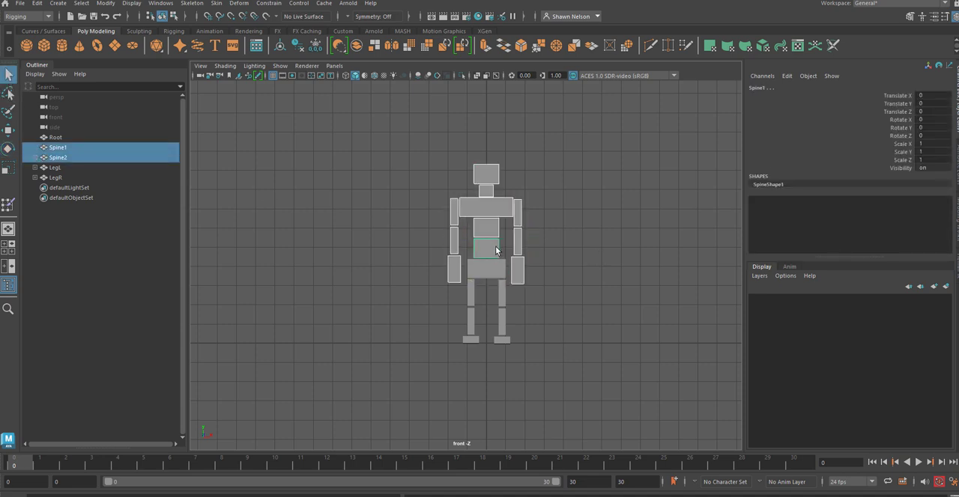
{"action": "key", "text": "p"}
{"action": "left_click", "coordinate": [576, 248]}
Step: Parent Spine1 with the upper body to Root, and clear the selection
{"action": "left_click", "coordinate": [485, 251]}
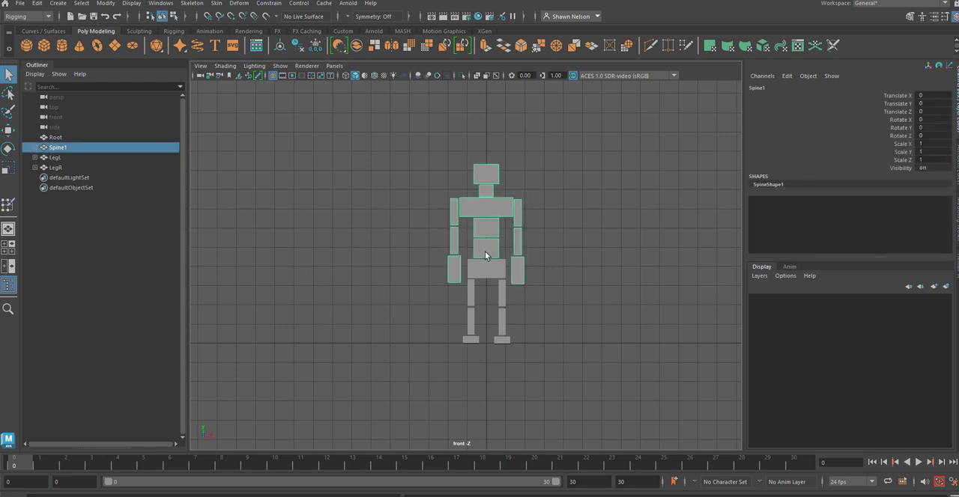
{"action": "left_click", "coordinate": [494, 274], "text": "shift"}
{"action": "key", "text": "p"}
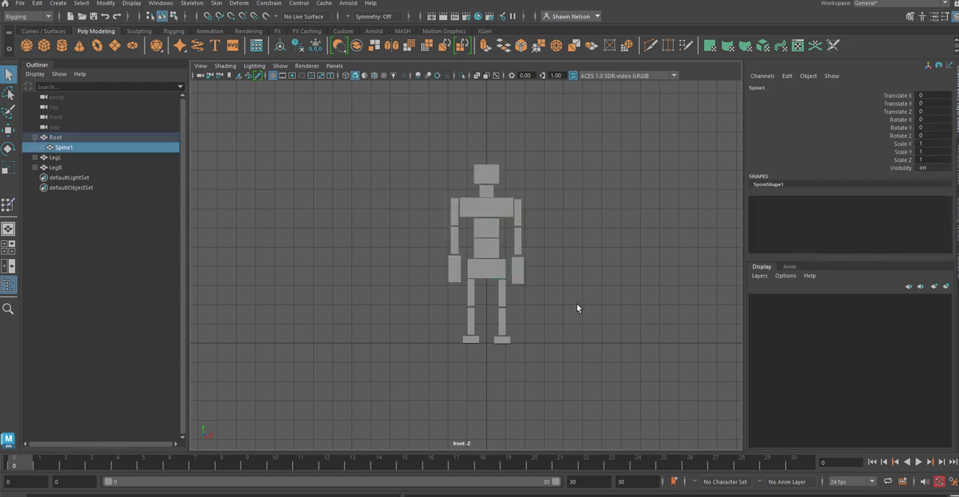
{"action": "left_click", "coordinate": [576, 303]}
Step: Parent LegL to Root, and clear the selection
{"action": "left_click", "coordinate": [505, 302]}
{"action": "left_click", "coordinate": [483, 271], "text": "shift"}
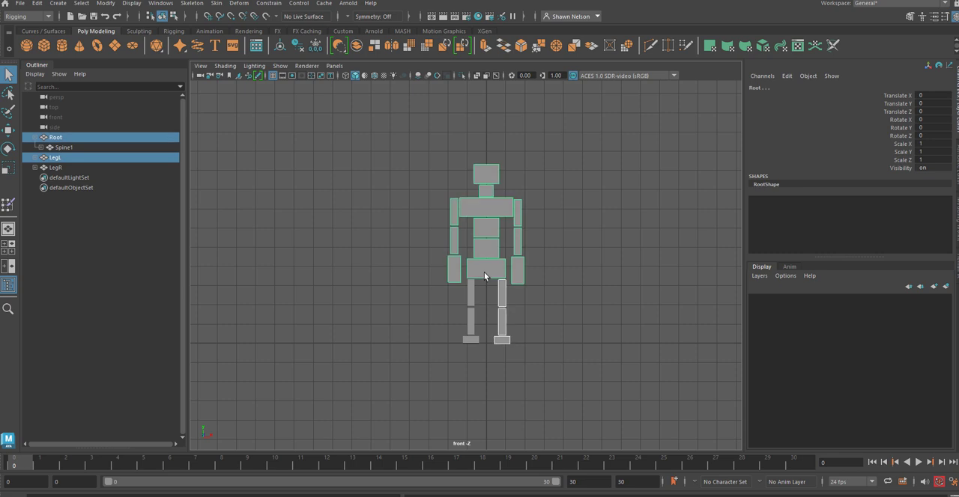
{"action": "key", "text": "p"}
{"action": "left_click", "coordinate": [576, 307]}
Step: Parent LegR to Root, and expand Root's complete hierarchy down to the hands, head and feet
{"action": "left_click", "coordinate": [471, 293]}
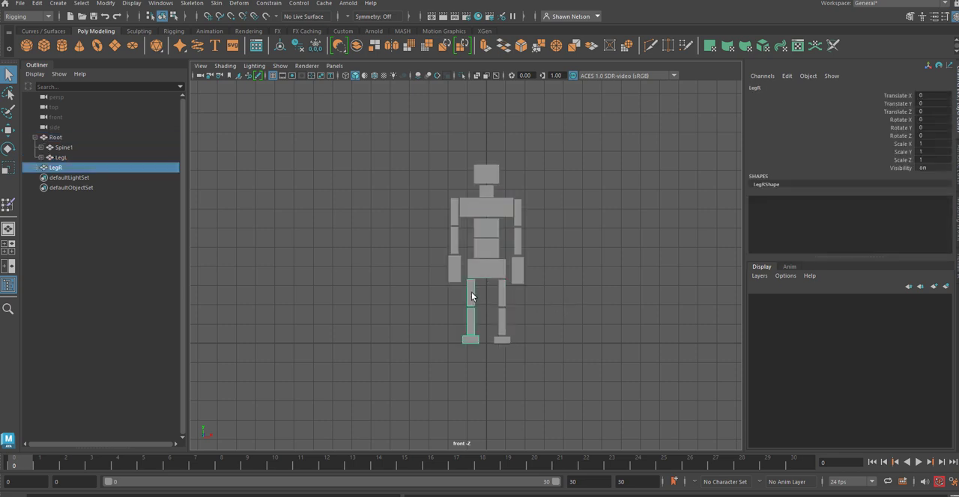
{"action": "left_click", "coordinate": [484, 276], "text": "shift"}
{"action": "key", "text": "p"}
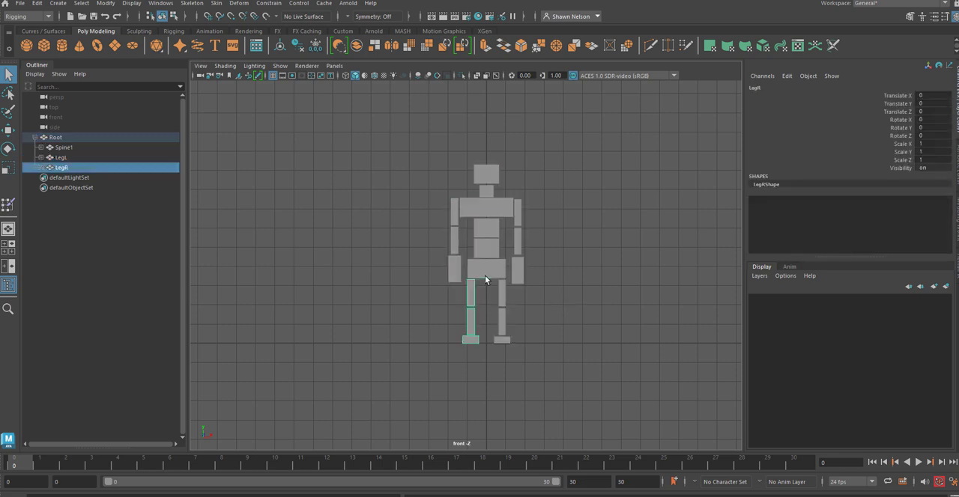
{"action": "left_click", "coordinate": [34, 138]}
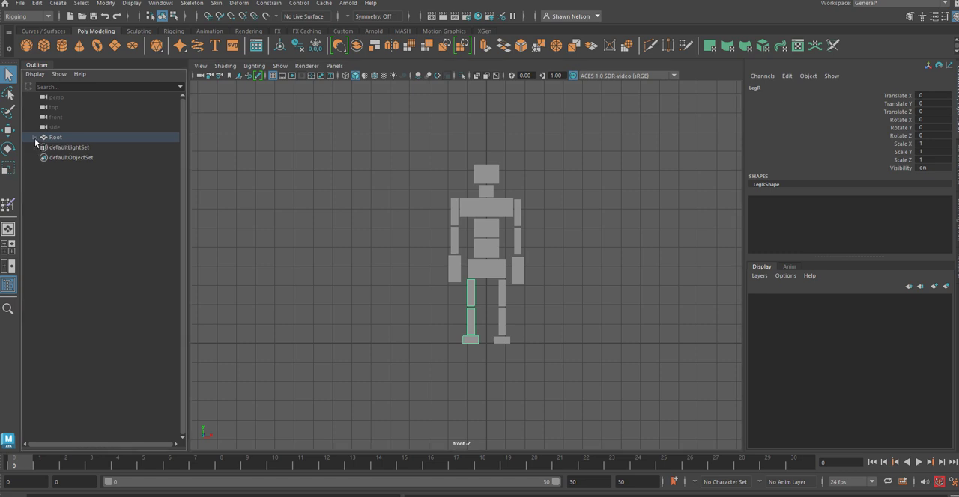
{"action": "left_click", "coordinate": [35, 138]}
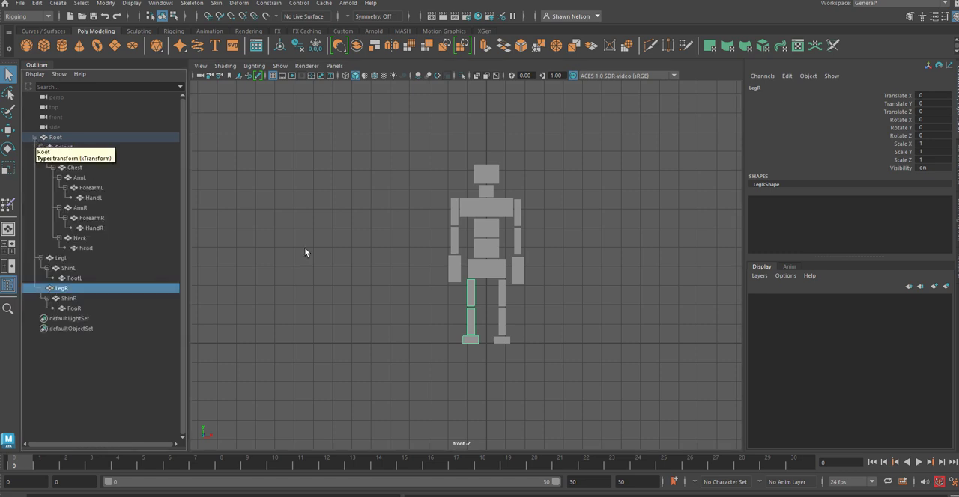
Step: Select every body part of the figure and key its neutral standing pose at frame 0
{"action": "left_click", "coordinate": [576, 355]}
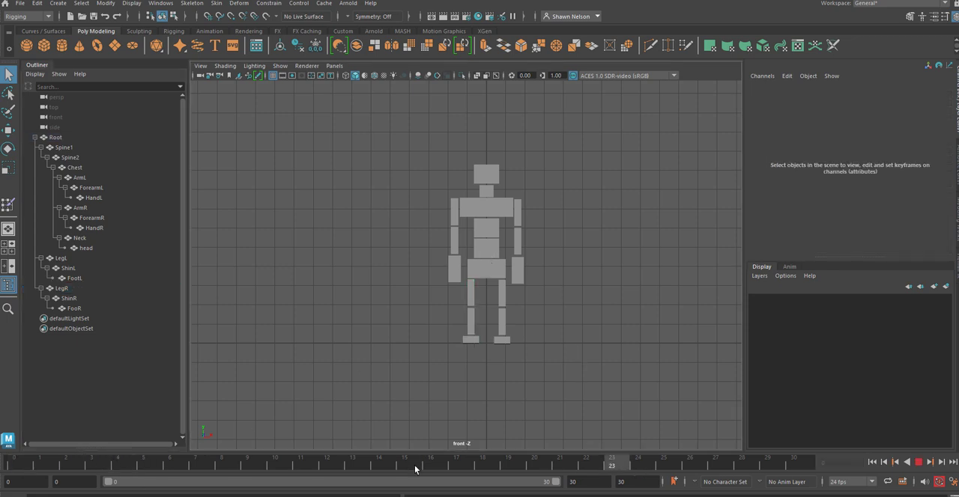
{"action": "left_click_drag", "start_coordinate": [438, 172], "coordinate": [597, 366]}
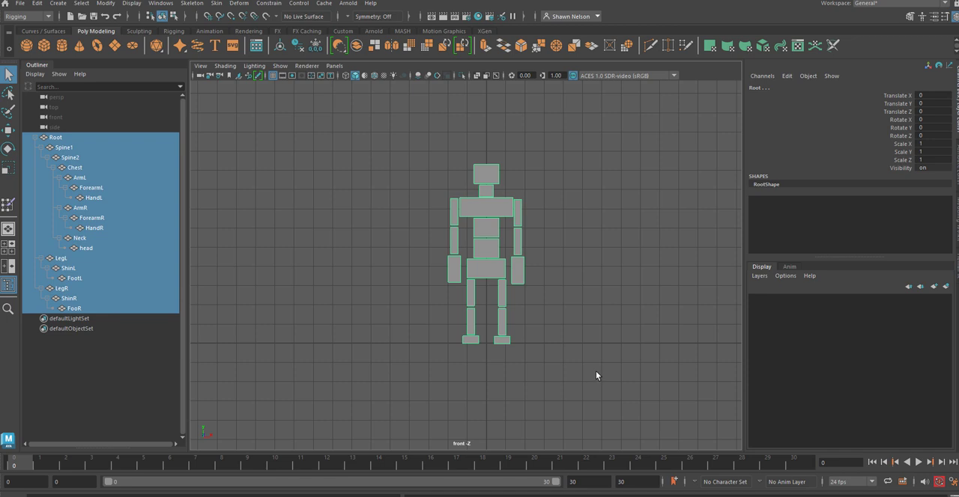
{"action": "key", "text": "s"}
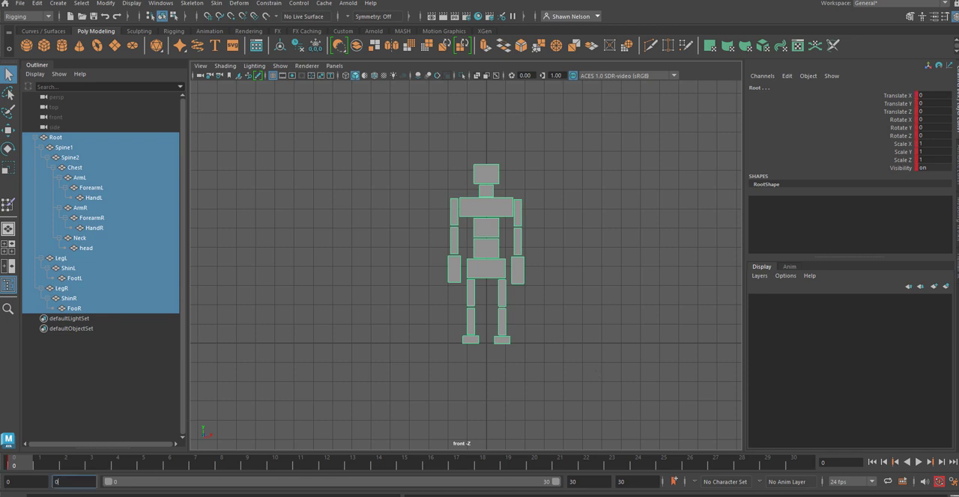
Step: Set the start of the animation range to frame 1, and clear the selection
{"action": "left_click", "coordinate": [10, 483]}
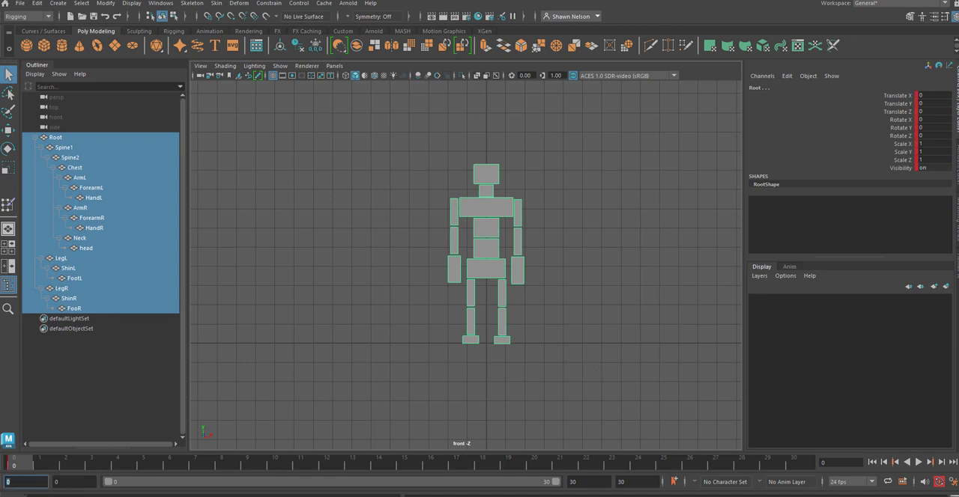
{"action": "key", "text": "Return"}
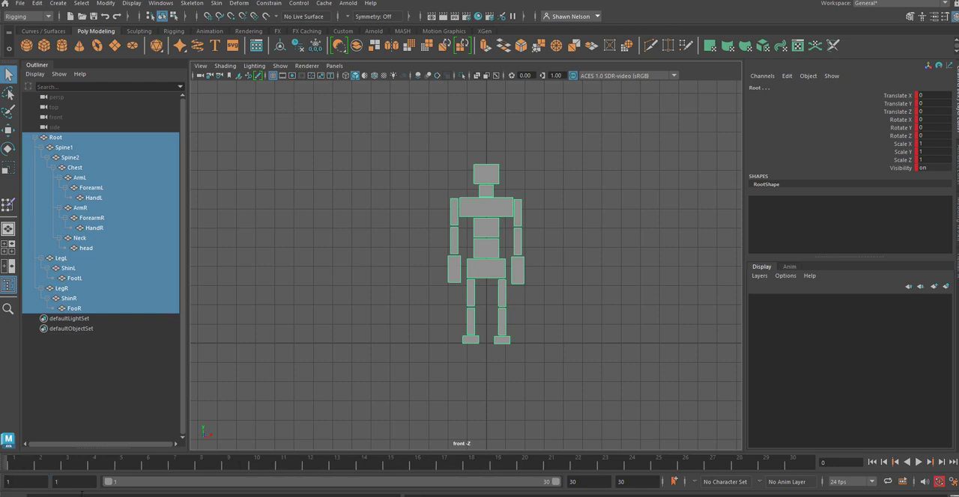
{"action": "left_click", "coordinate": [592, 318]}
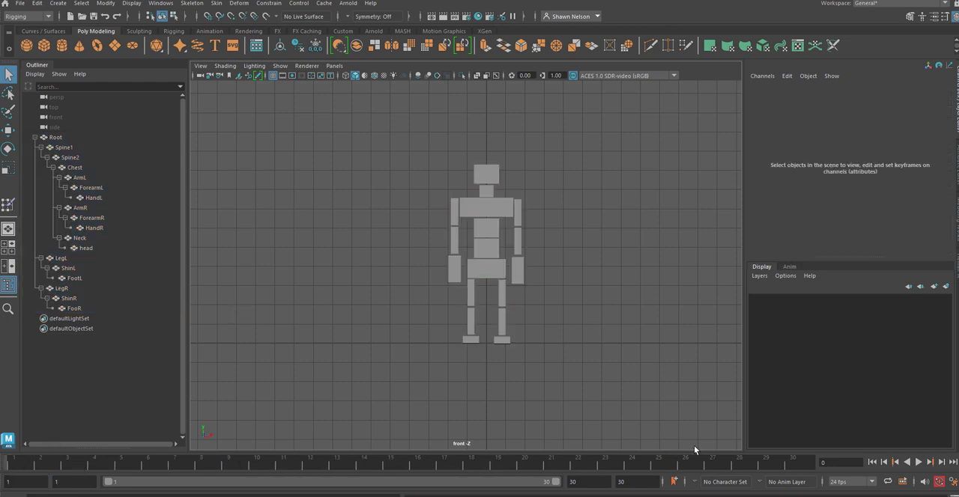
Step: At frame 30, rotate ArmL away from the torso and bend ForearmL outward until it is nearly horizontal
{"action": "left_click", "coordinate": [519, 222]}
{"action": "key", "text": "e"}
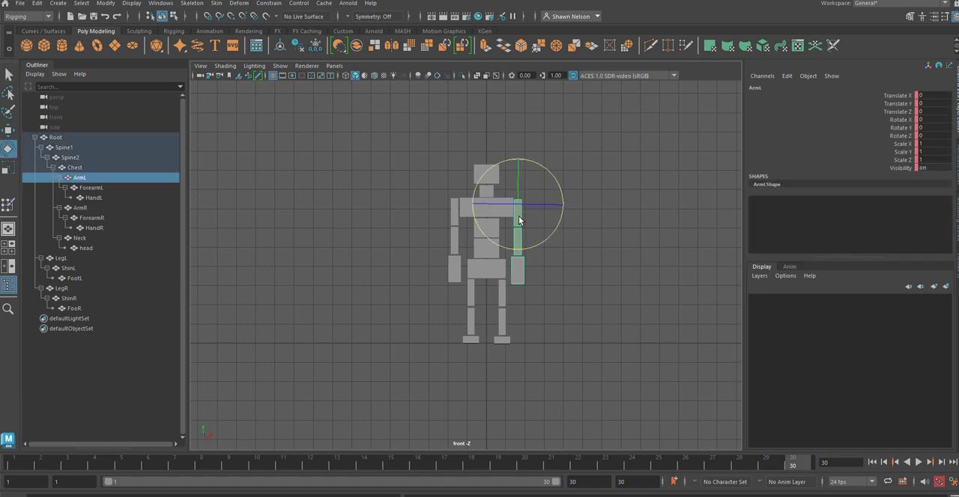
{"action": "left_click_drag", "start_coordinate": [538, 225], "coordinate": [526, 190]}
{"action": "left_click", "coordinate": [554, 234]}
{"action": "left_click", "coordinate": [543, 237]}
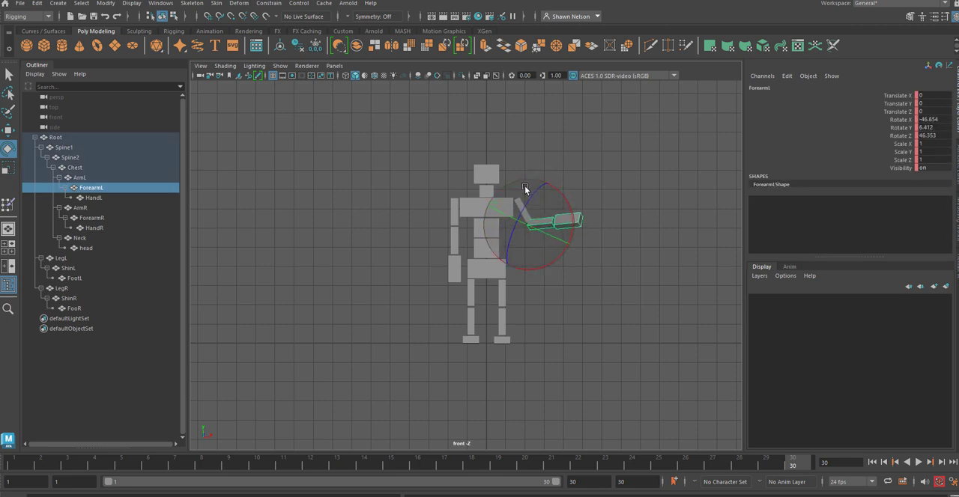
Step: Rotate HandL so it points upward at the end of the forearm, and clear the selection
{"action": "left_click", "coordinate": [606, 193]}
{"action": "left_click", "coordinate": [577, 209]}
{"action": "left_click_drag", "start_coordinate": [577, 207], "coordinate": [549, 171]}
{"action": "left_click", "coordinate": [604, 147]}
Step: Rotate ArmR away from the torso and bend ForearmR inward toward the hip
{"action": "left_click", "coordinate": [450, 215]}
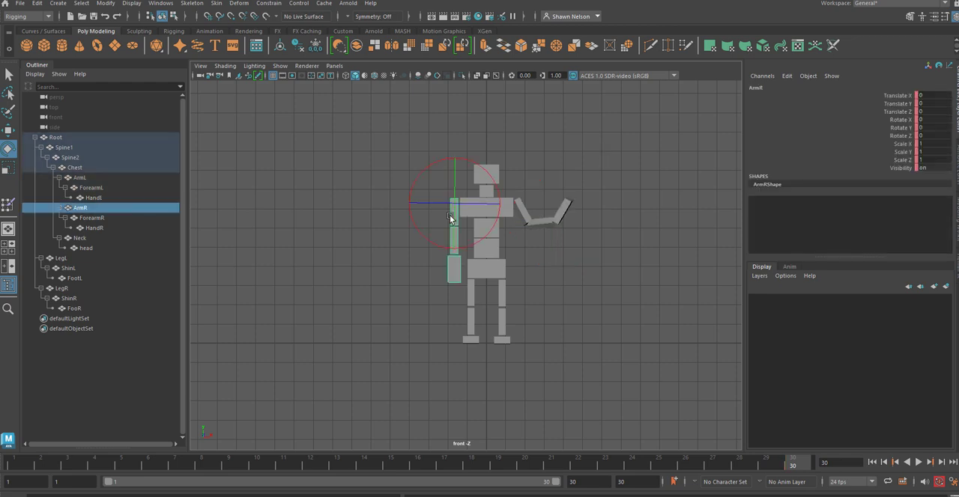
{"action": "left_click_drag", "start_coordinate": [506, 204], "coordinate": [465, 161]}
{"action": "left_click", "coordinate": [412, 237]}
{"action": "left_click", "coordinate": [425, 231]}
Step: Rotate HandR to turn it downward beside the hip, and clear the selection
{"action": "left_click", "coordinate": [589, 255]}
{"action": "left_click", "coordinate": [466, 255]}
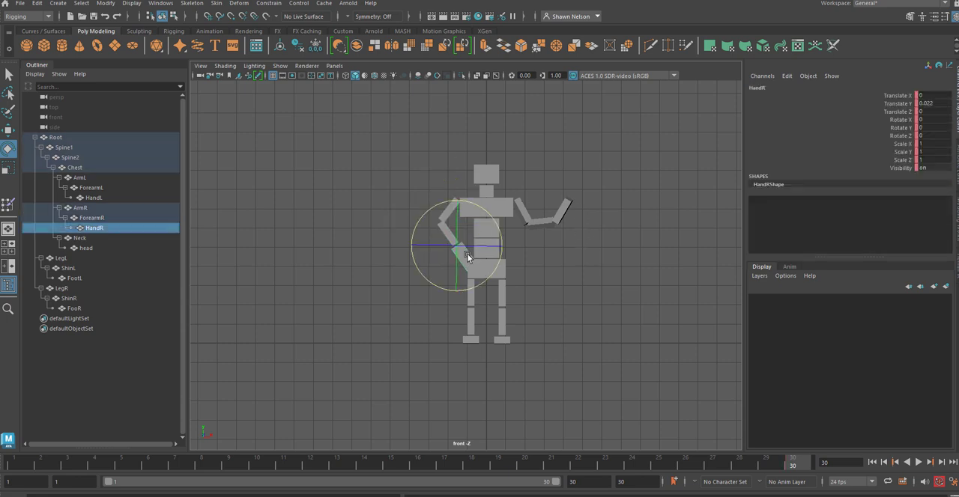
{"action": "left_click_drag", "start_coordinate": [498, 230], "coordinate": [521, 249]}
{"action": "left_click", "coordinate": [533, 281]}
Step: Tilt Root about 8.3° in Z, and rotate LegR outward from the hips
{"action": "left_click", "coordinate": [492, 272]}
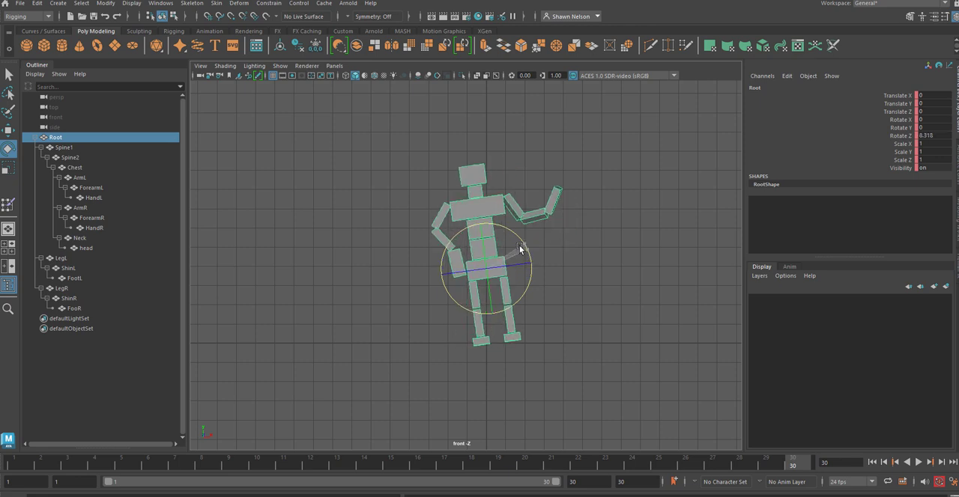
{"action": "left_click", "coordinate": [596, 276]}
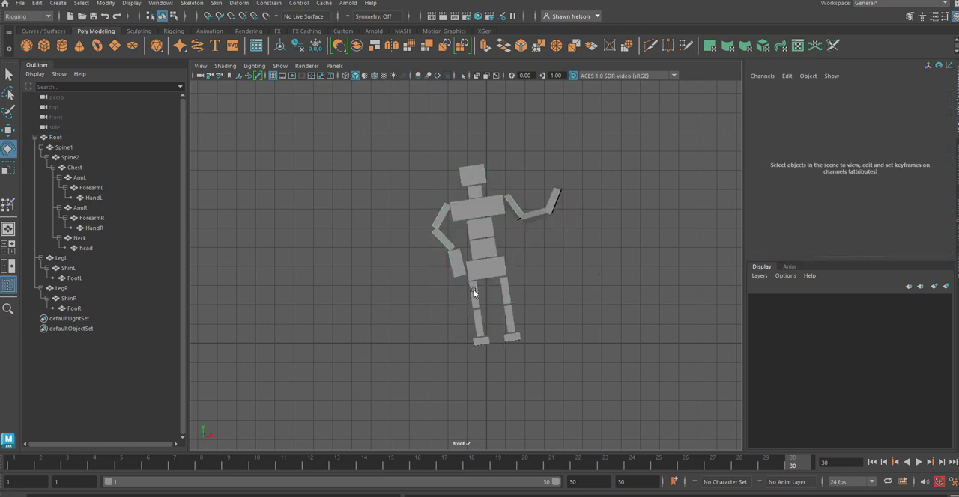
{"action": "left_click", "coordinate": [473, 293]}
{"action": "mouse_move", "coordinate": [514, 274]}
{"action": "left_mouse_down"}
{"action": "mouse_move", "coordinate": [514, 289]}
{"action": "mouse_move", "coordinate": [475, 298]}
{"action": "mouse_move", "coordinate": [505, 301]}
{"action": "mouse_move", "coordinate": [506, 289]}
{"action": "left_mouse_up"}
{"action": "left_click", "coordinate": [475, 368]}
Step: Rotate ShinR to stand nearly vertical, and level FooR with the ground
{"action": "left_click", "coordinate": [478, 330]}
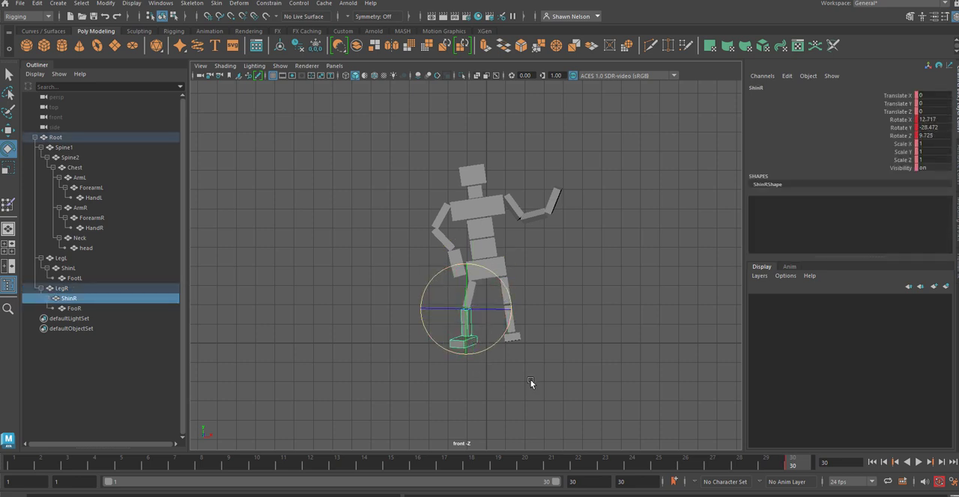
{"action": "left_click", "coordinate": [531, 381]}
{"action": "left_click", "coordinate": [465, 346]}
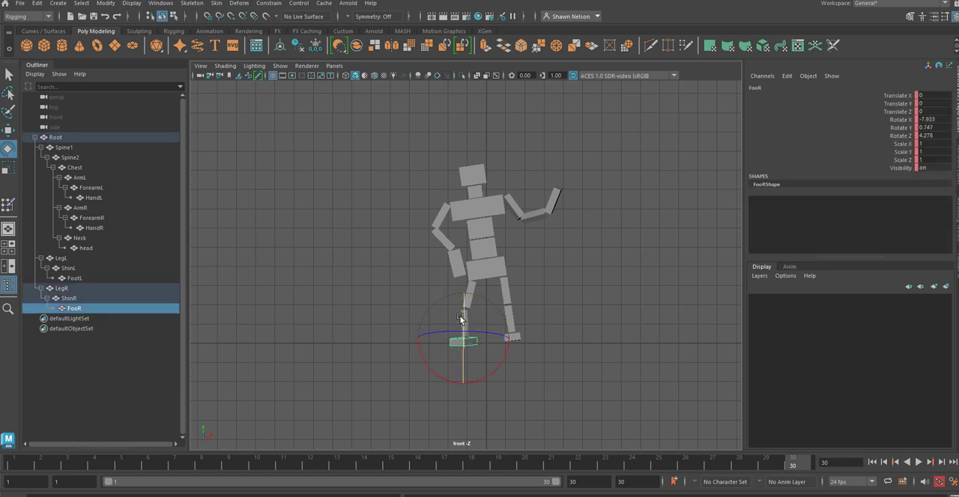
{"action": "left_click", "coordinate": [553, 310]}
Step: Rotate LegL outward from the hips, and bend ShinL back down toward the ground
{"action": "left_click", "coordinate": [504, 291]}
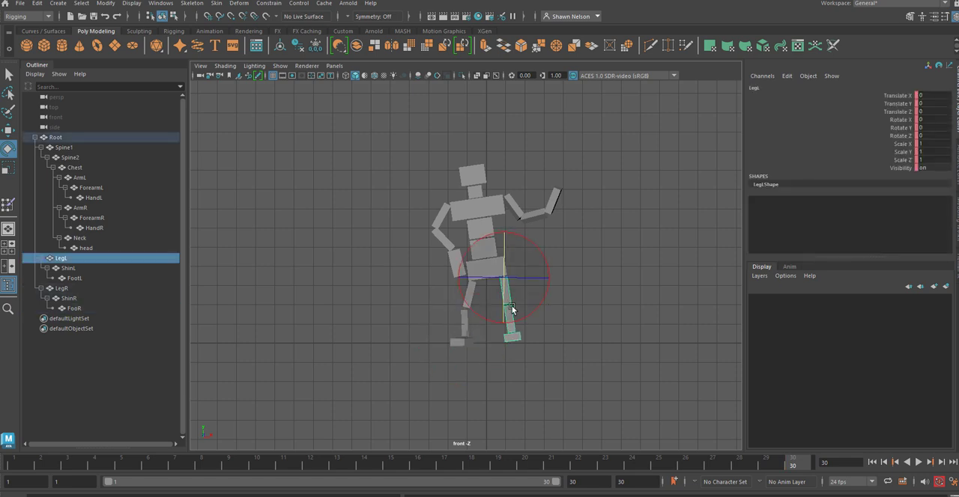
{"action": "left_click_drag", "start_coordinate": [526, 300], "coordinate": [528, 341]}
{"action": "left_click", "coordinate": [539, 326]}
{"action": "left_click", "coordinate": [611, 278]}
{"action": "left_click", "coordinate": [528, 313]}
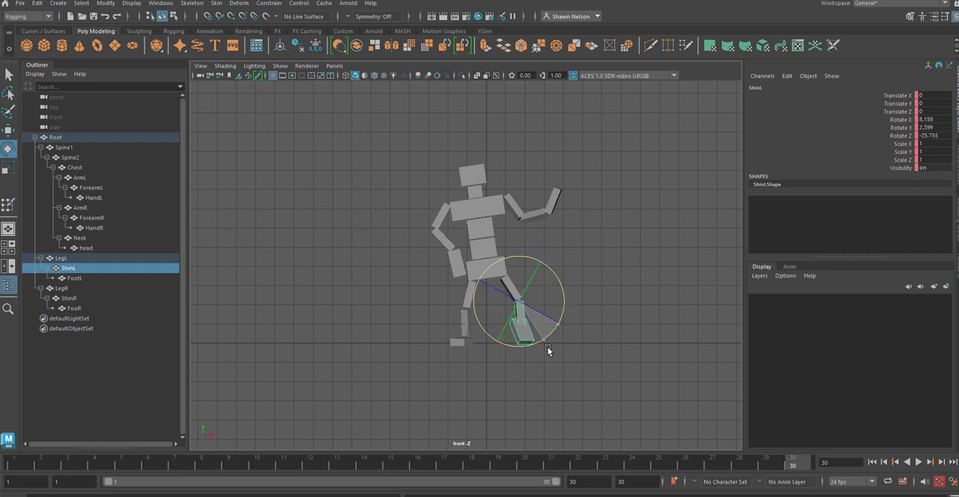
{"action": "left_click", "coordinate": [624, 301]}
Step: Rotate Spine2 to straighten the upper body, and rotate Spine1 about -15.8° in Z
{"action": "left_click", "coordinate": [490, 232]}
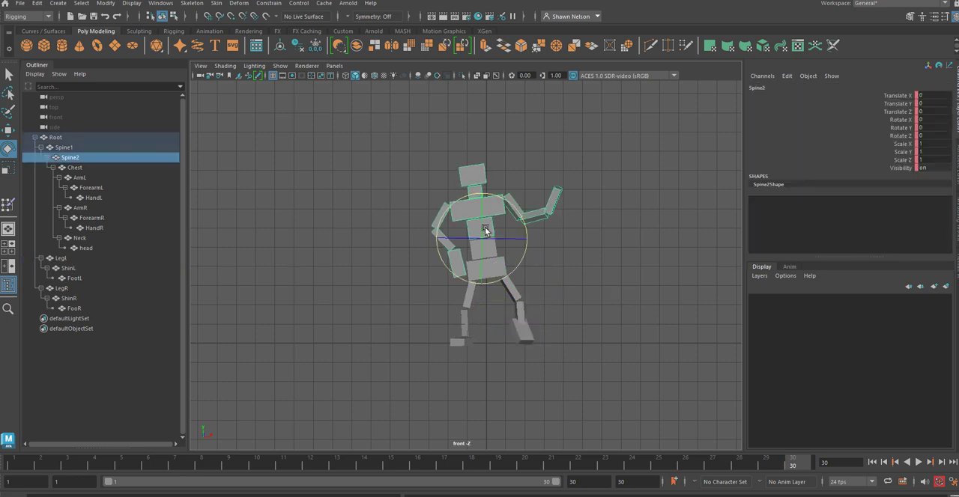
{"action": "left_click_drag", "start_coordinate": [517, 229], "coordinate": [569, 286]}
{"action": "left_click", "coordinate": [569, 285]}
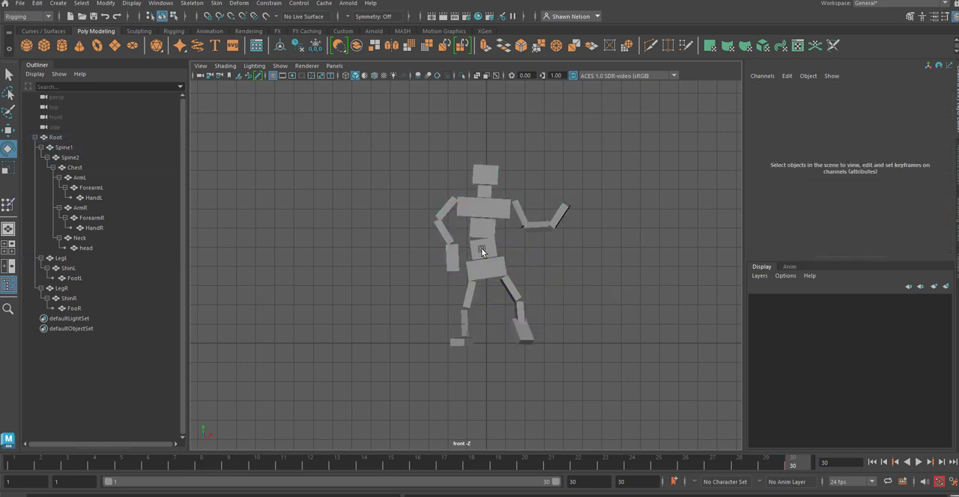
{"action": "left_click", "coordinate": [483, 251]}
{"action": "left_click_drag", "start_coordinate": [525, 240], "coordinate": [530, 256]}
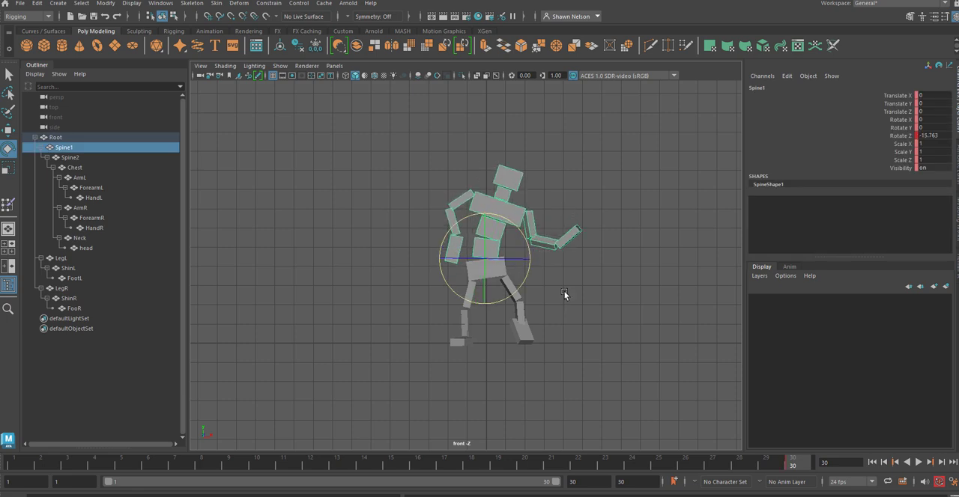
{"action": "left_click", "coordinate": [565, 291]}
Step: Rotate ArmR to bring the right hand closer to the hip, and rotate Neck about 16° in Z
{"action": "left_click", "coordinate": [456, 201]}
{"action": "left_click_drag", "start_coordinate": [510, 180], "coordinate": [531, 195]}
{"action": "left_click", "coordinate": [555, 169]}
{"action": "left_click", "coordinate": [502, 184]}
{"action": "left_click", "coordinate": [538, 190]}
{"action": "left_click", "coordinate": [503, 193]}
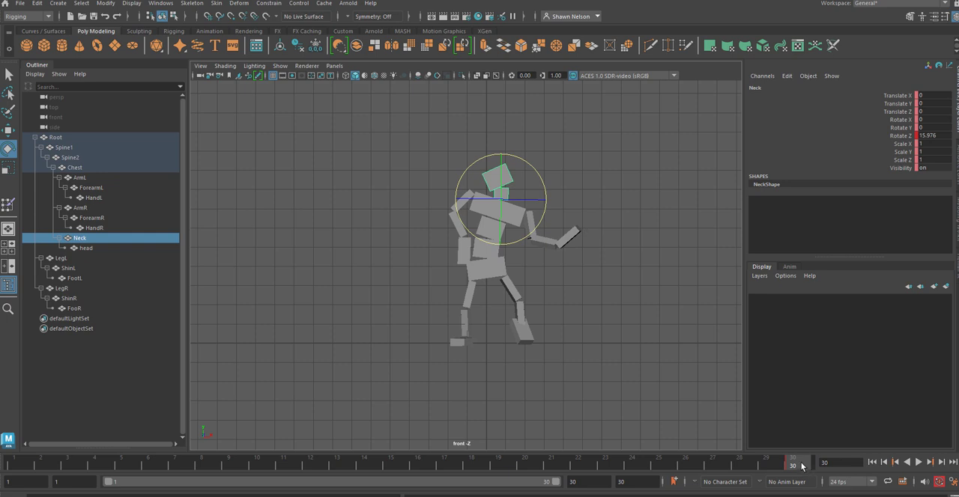
Step: Play back the animation, and at frame 10 move Root up to lift the whole figure off the ground
{"action": "key", "text": "alt+v"}
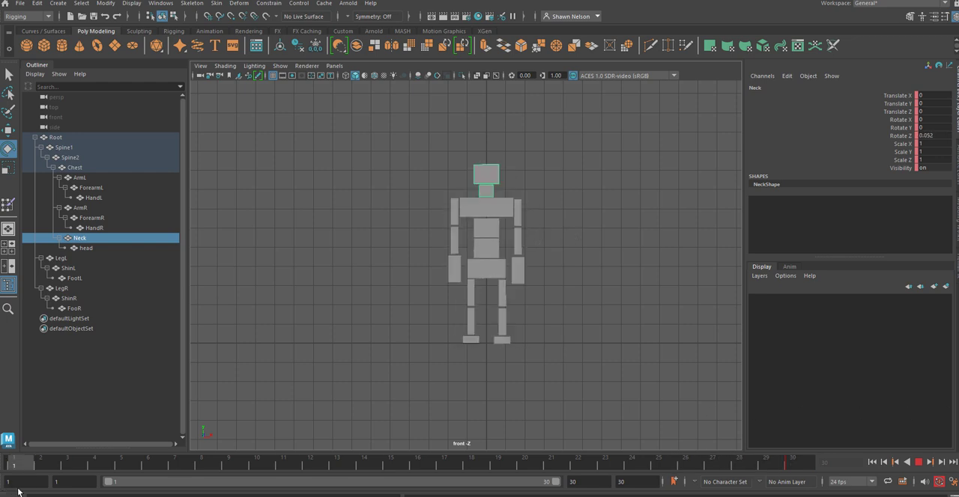
{"action": "left_click", "coordinate": [260, 463]}
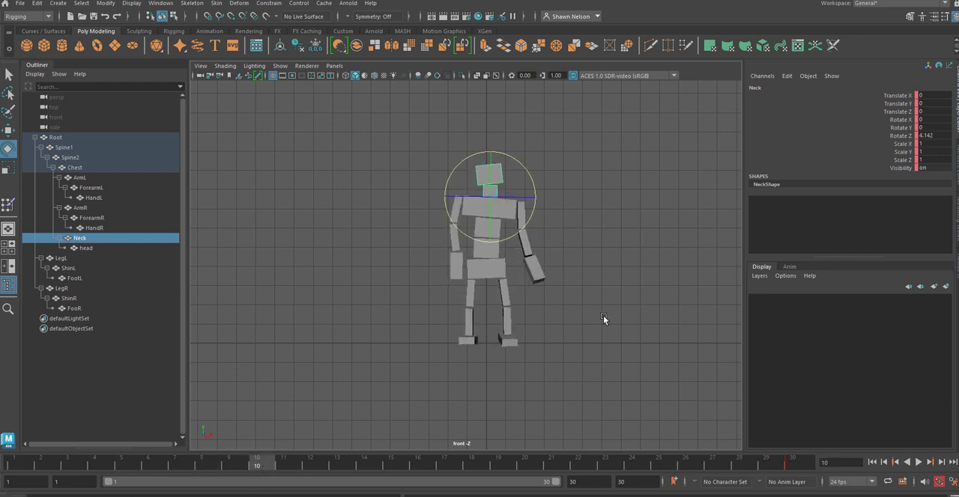
{"action": "left_click", "coordinate": [483, 269]}
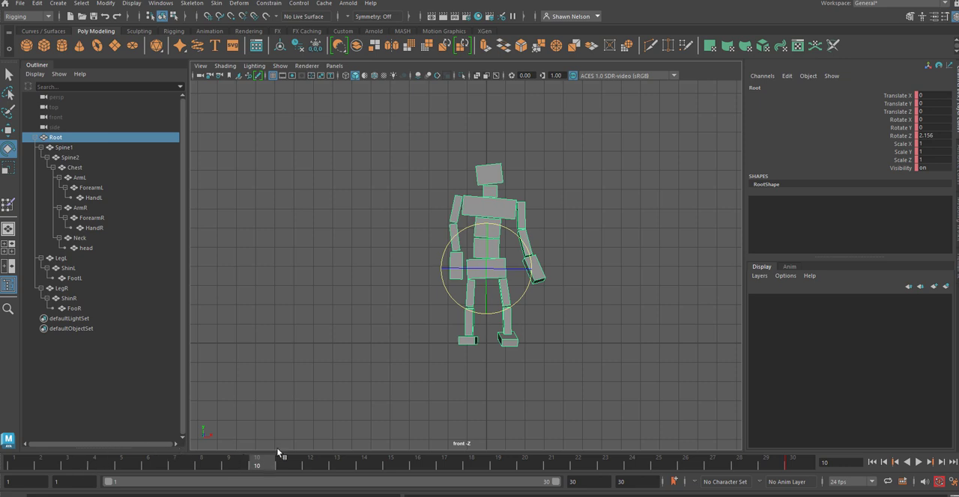
{"action": "key", "text": "w"}
{"action": "left_click_drag", "start_coordinate": [486, 224], "coordinate": [480, 159]}
{"action": "left_click", "coordinate": [607, 170]}
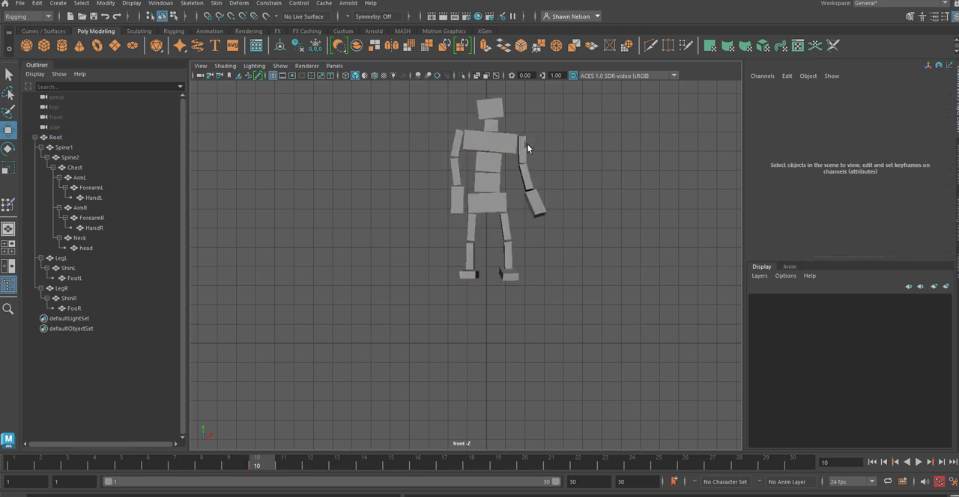
Step: Rotate ArmL at frame 10 to raise the whole left arm above the shoulder
{"action": "left_click", "coordinate": [527, 148]}
{"action": "key", "text": "e"}
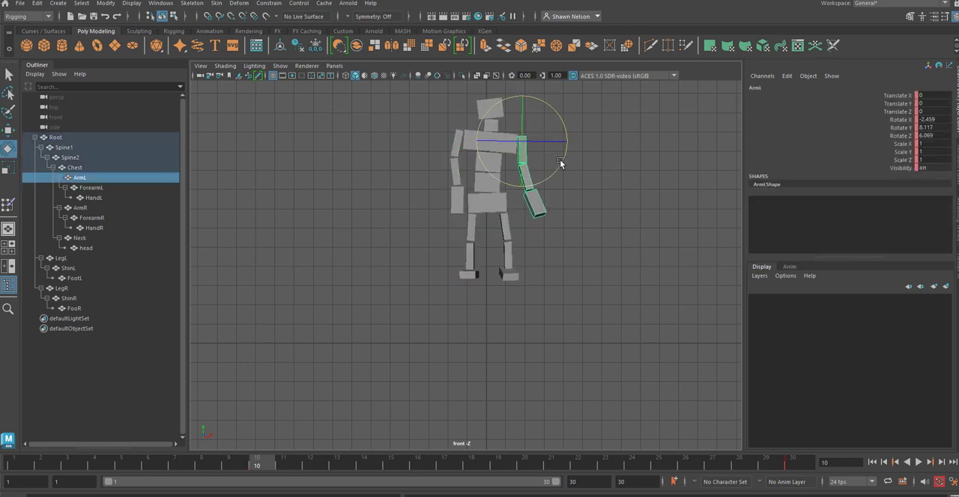
{"action": "left_click_drag", "start_coordinate": [562, 161], "coordinate": [565, 126]}
{"action": "left_click", "coordinate": [578, 146]}
Step: Rotate ArmR to raise the right arm, and rotate ForearmR until it points upward
{"action": "left_click", "coordinate": [457, 145]}
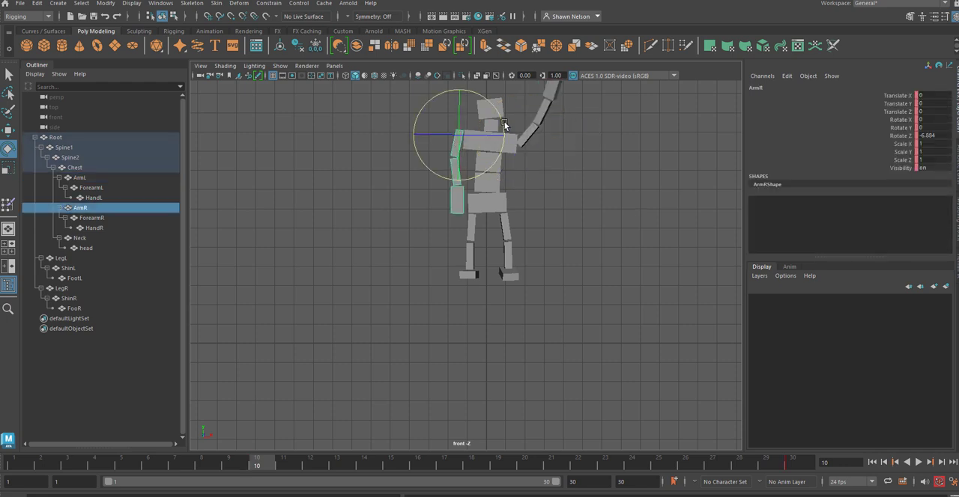
{"action": "left_click_drag", "start_coordinate": [504, 121], "coordinate": [443, 268]}
{"action": "left_click", "coordinate": [442, 268]}
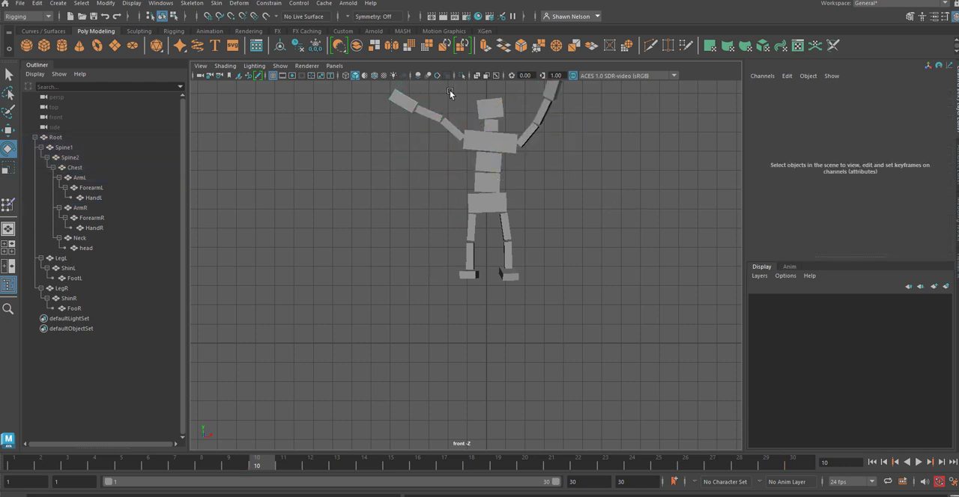
{"action": "left_click", "coordinate": [426, 111]}
{"action": "left_click_drag", "start_coordinate": [487, 91], "coordinate": [524, 179]}
{"action": "left_click", "coordinate": [519, 235]}
Step: Rotate LegL inward to about -4.9° in Z, and clear the selection
{"action": "left_click", "coordinate": [507, 226]}
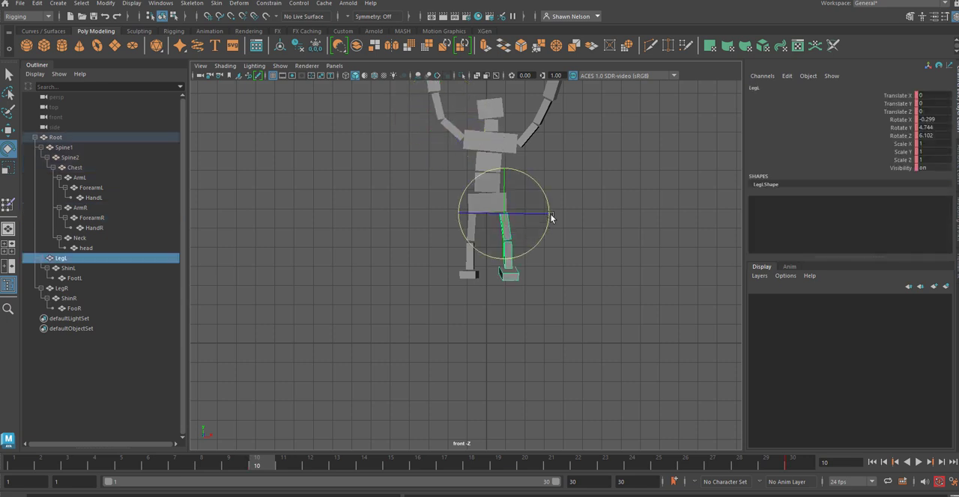
{"action": "mouse_move", "coordinate": [550, 214]}
{"action": "left_mouse_down"}
{"action": "mouse_move", "coordinate": [549, 203]}
{"action": "mouse_move", "coordinate": [549, 212]}
{"action": "left_mouse_up"}
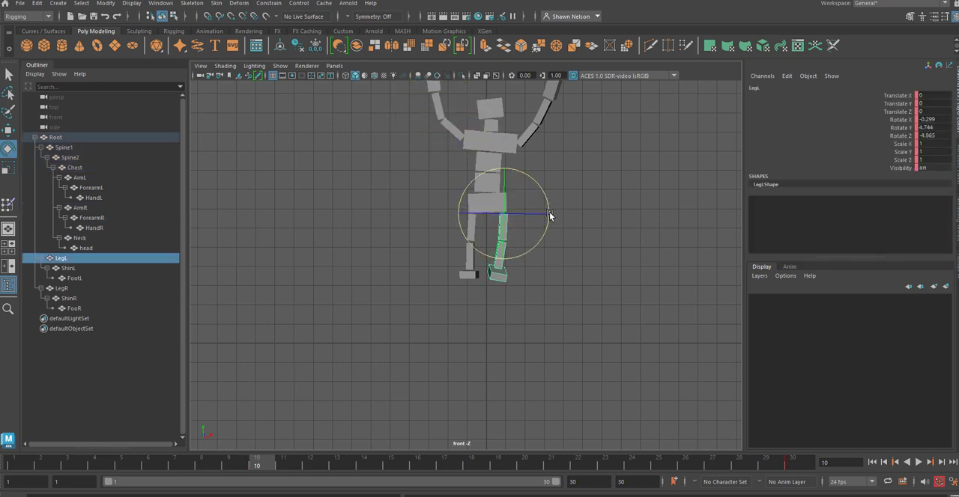
{"action": "left_click", "coordinate": [540, 268]}
Step: Rotate FootL and FooR so both feet point downward in the jump pose
{"action": "left_click", "coordinate": [500, 276]}
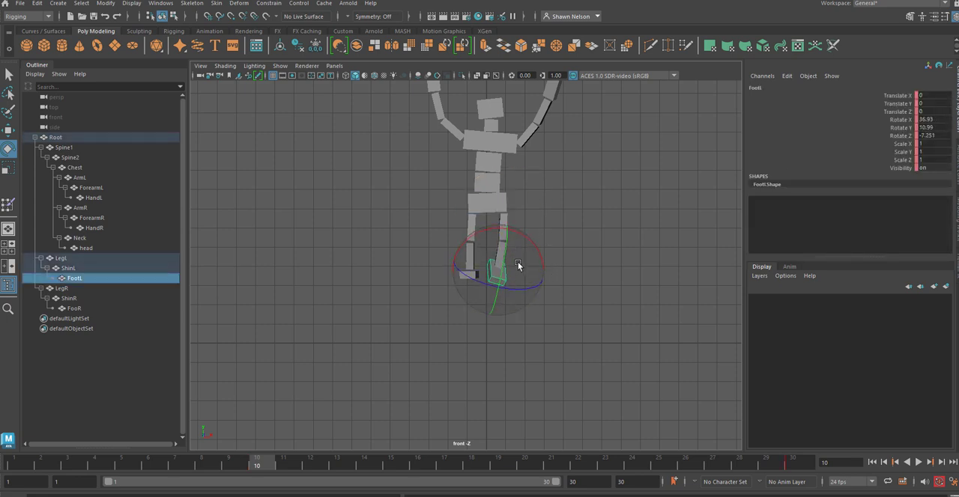
{"action": "left_click", "coordinate": [592, 256]}
{"action": "left_click", "coordinate": [464, 277]}
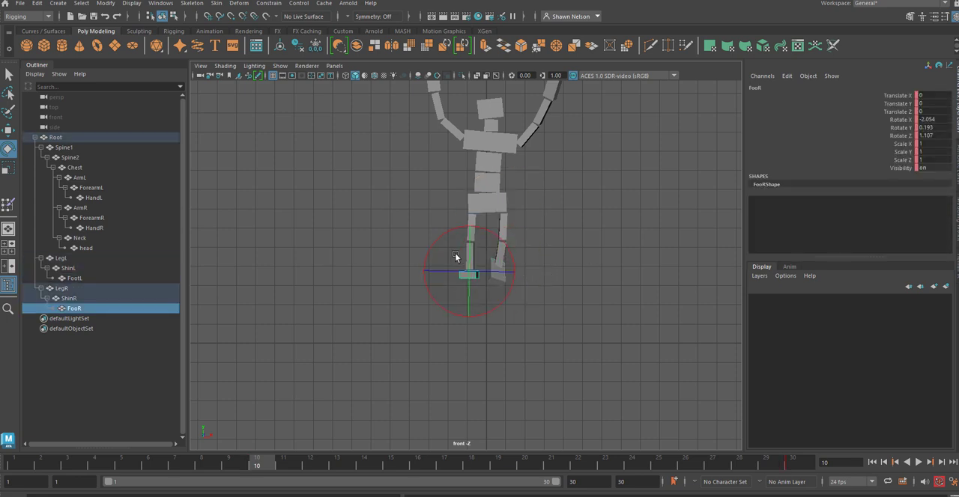
{"action": "left_click", "coordinate": [474, 365]}
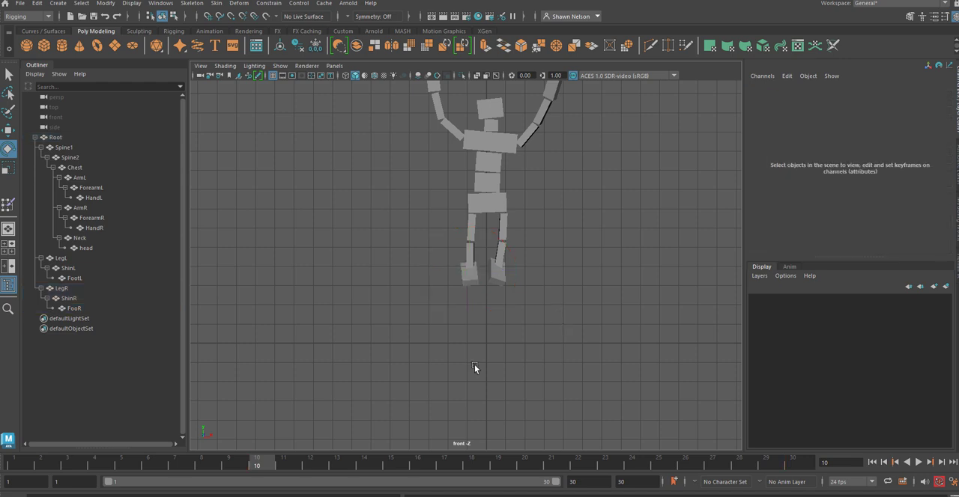
Step: Return to frame 1, select the whole figure, and play the animation to review the jump
{"action": "left_click_drag", "start_coordinate": [264, 466], "coordinate": [11, 466]}
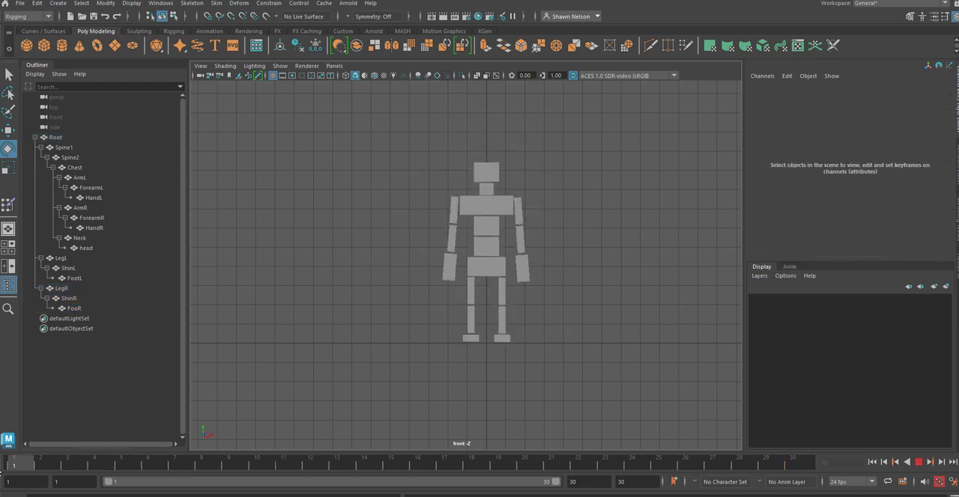
{"action": "left_click_drag", "start_coordinate": [427, 136], "coordinate": [532, 334]}
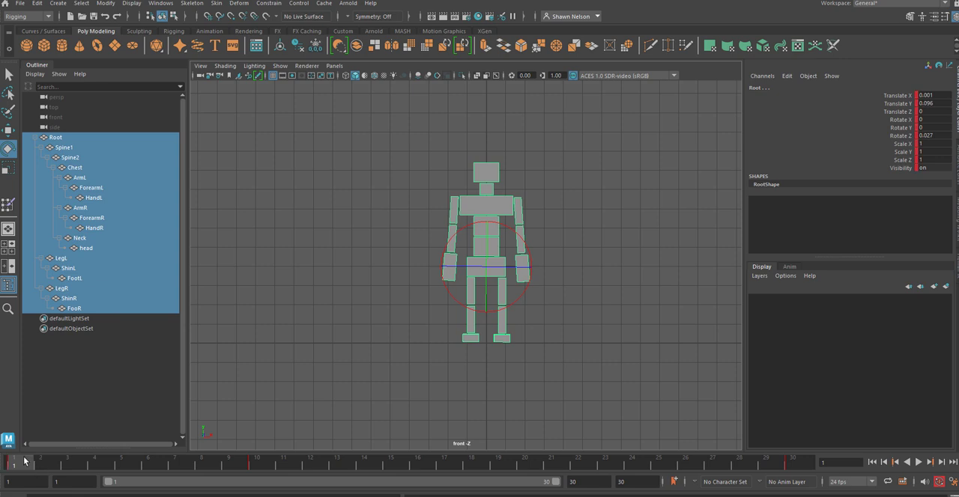
{"action": "key", "text": "alt+v"}
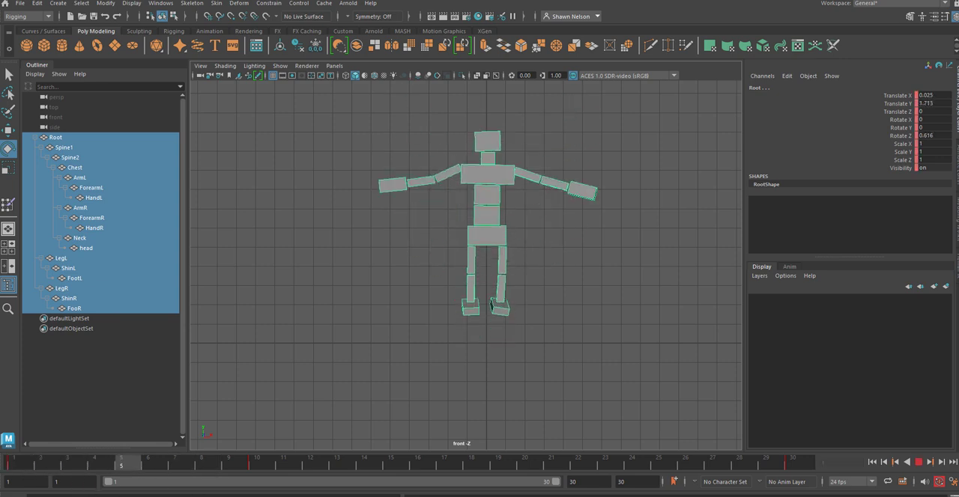
Step: Stop playback at frame 5, lower Root to about -1.85 in Translate Y, and tilt the figure forward
{"action": "key", "text": "alt+v"}
{"action": "left_click", "coordinate": [507, 324]}
{"action": "left_click", "coordinate": [485, 229]}
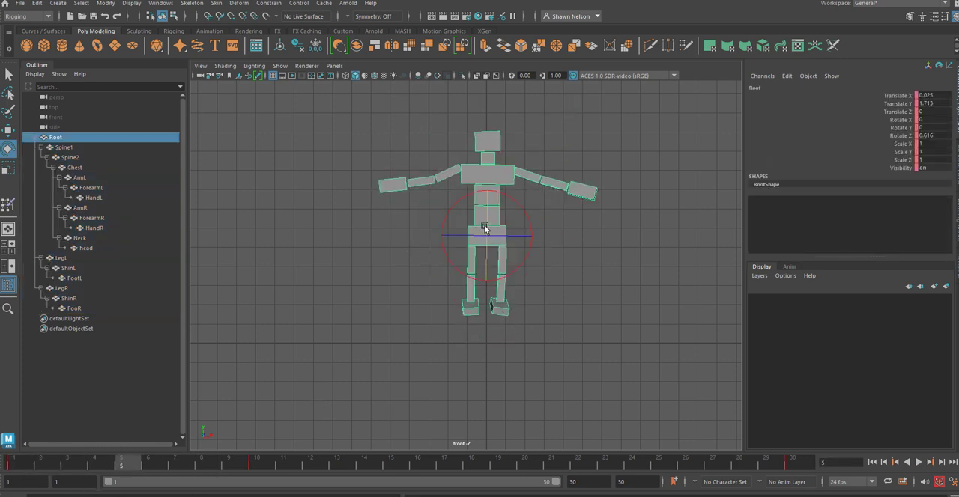
{"action": "key", "text": "w"}
{"action": "middle_click_drag", "start_coordinate": [489, 187], "coordinate": [488, 296]}
{"action": "key", "text": "e"}
{"action": "left_click", "coordinate": [571, 345]}
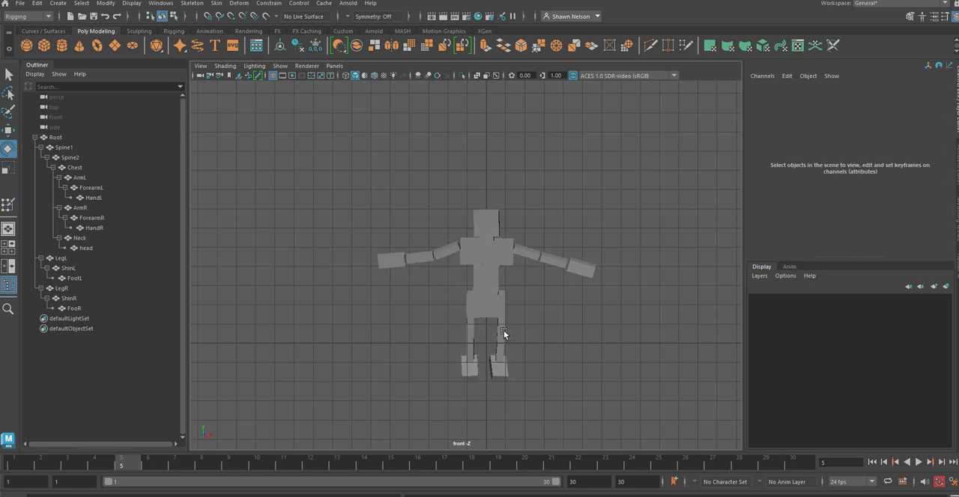
Step: Swing LegL forward to about -105° in Rotate X, and switch to the side view
{"action": "left_click", "coordinate": [503, 331]}
{"action": "middle_click_drag", "start_coordinate": [503, 330], "coordinate": [489, 253]}
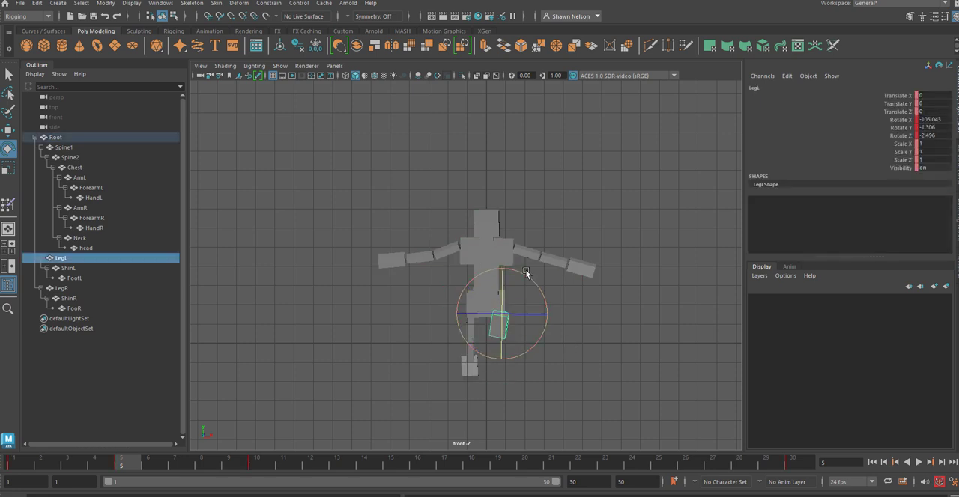
{"action": "key", "text": "Down"}
{"action": "middle_click_drag", "start_coordinate": [486, 322], "coordinate": [502, 383]}
{"action": "left_click_drag", "start_coordinate": [504, 373], "coordinate": [567, 327]}
{"action": "key", "text": "space"}
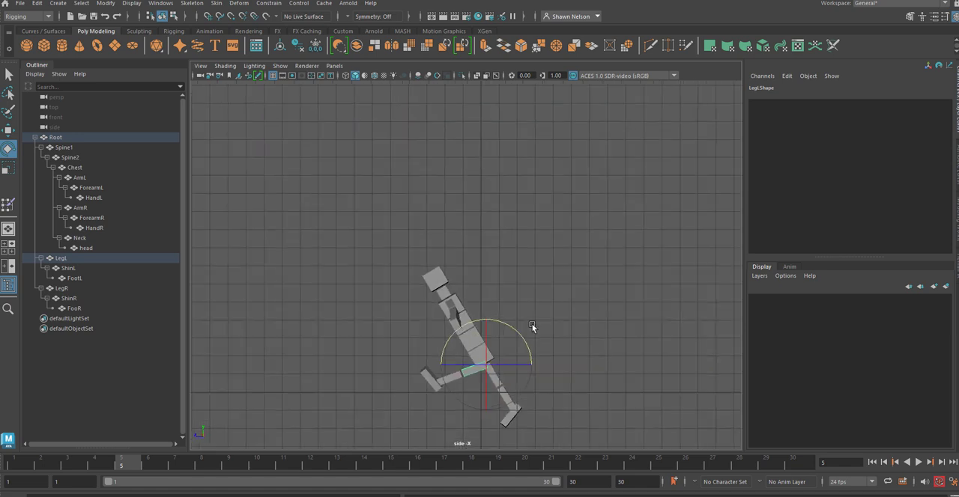
{"action": "middle_click_drag", "start_coordinate": [556, 317], "coordinate": [543, 206], "text": "alt"}
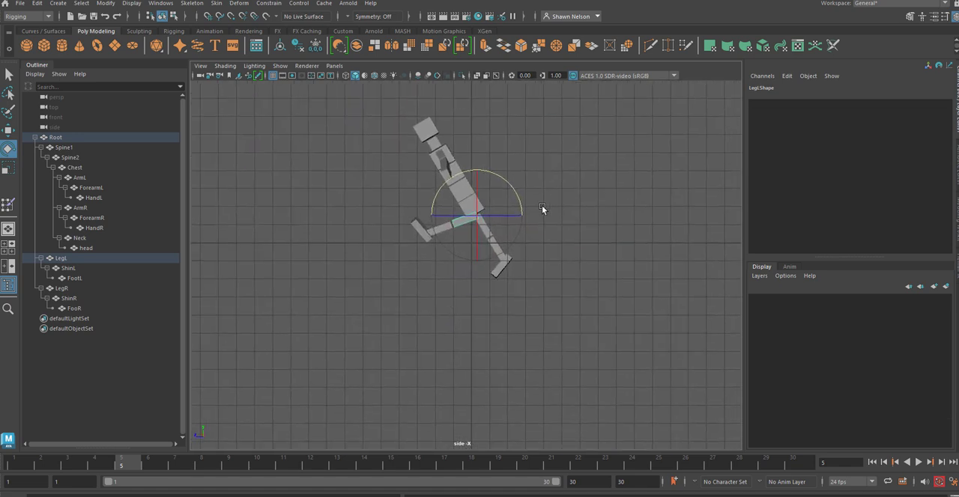
Step: Fold ShinL back under the thigh, and rotate FootL to about -57° in X
{"action": "left_click", "coordinate": [532, 323]}
{"action": "left_click", "coordinate": [441, 229]}
{"action": "left_click_drag", "start_coordinate": [495, 213], "coordinate": [169, 156]}
{"action": "left_click", "coordinate": [602, 276]}
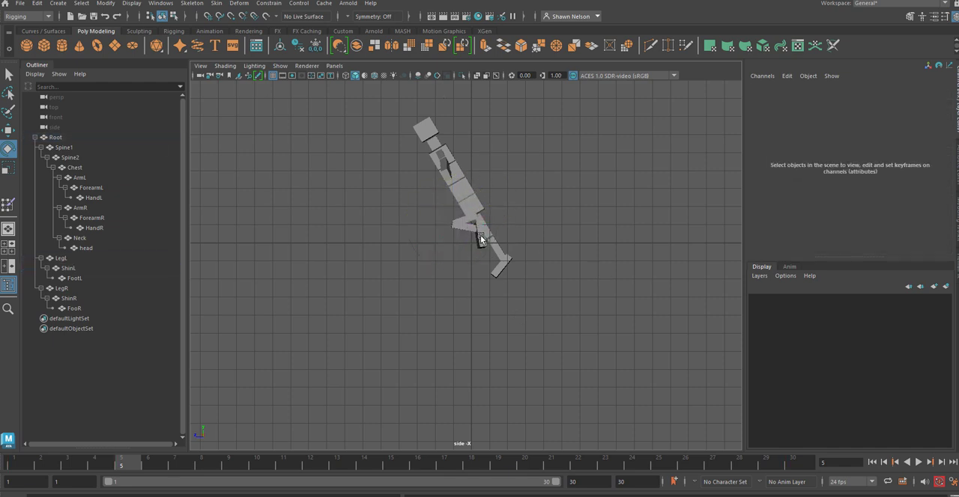
{"action": "left_click", "coordinate": [479, 237]}
{"action": "left_click_drag", "start_coordinate": [516, 220], "coordinate": [513, 275]}
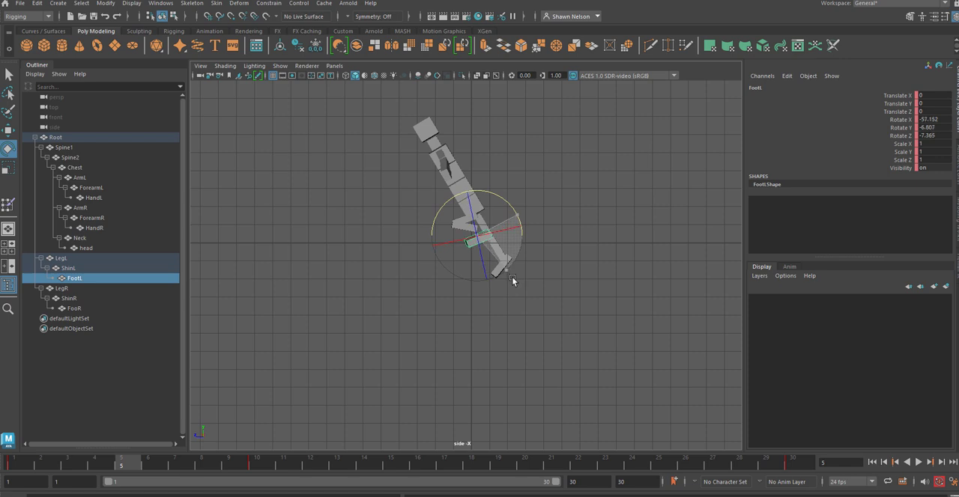
{"action": "left_click", "coordinate": [566, 261]}
Step: Swing LegR forward alongside the raised left thigh
{"action": "left_click", "coordinate": [483, 227]}
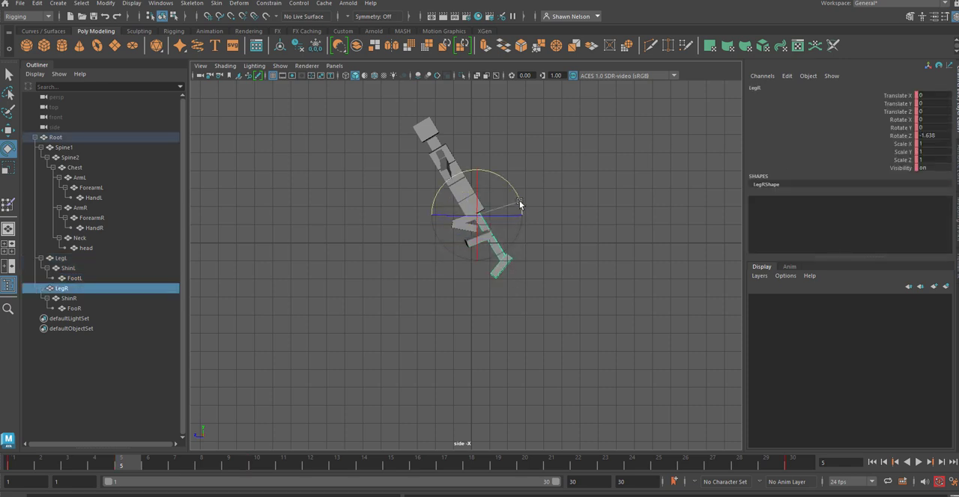
{"action": "left_click_drag", "start_coordinate": [519, 204], "coordinate": [271, 207]}
{"action": "left_click", "coordinate": [380, 267]}
Step: Fold ShinR back under the right thigh, and rotate FooR to about -59° in X
{"action": "left_click", "coordinate": [438, 226]}
{"action": "left_click", "coordinate": [486, 308]}
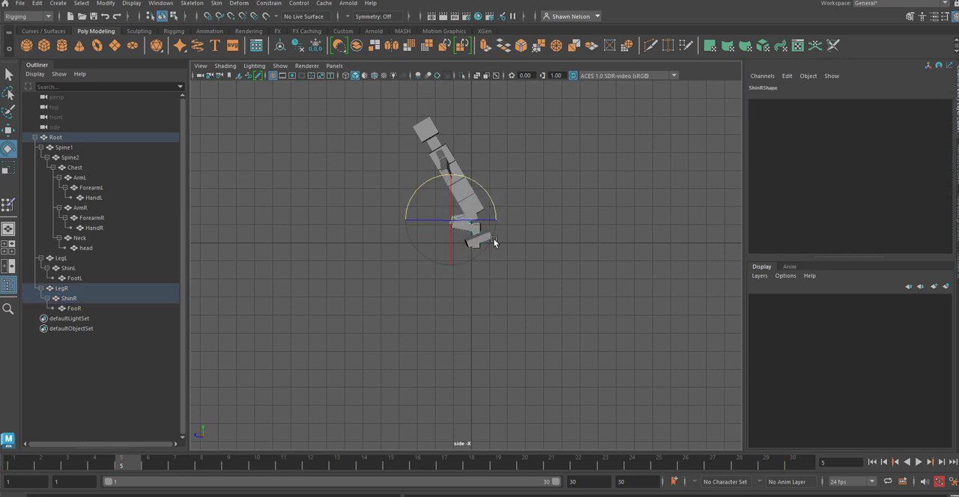
{"action": "left_click", "coordinate": [565, 281]}
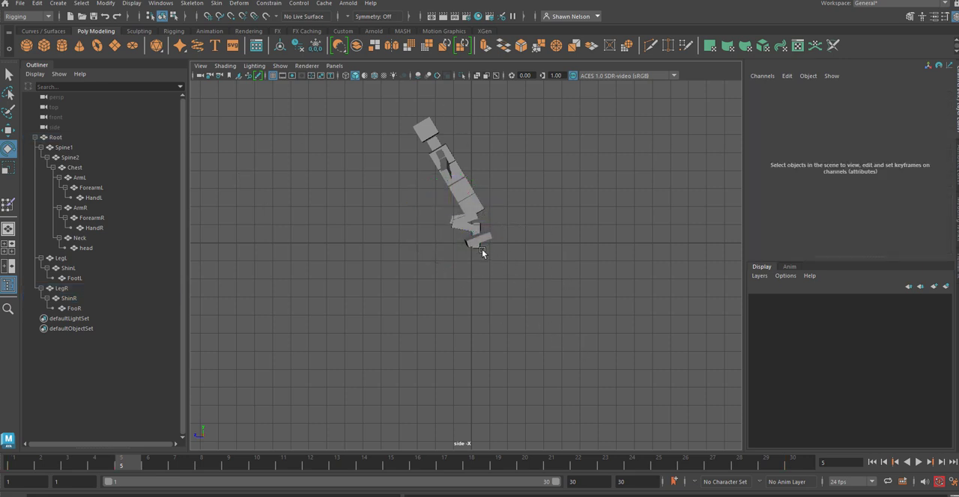
{"action": "left_click", "coordinate": [481, 252]}
{"action": "left_click_drag", "start_coordinate": [497, 246], "coordinate": [575, 264]}
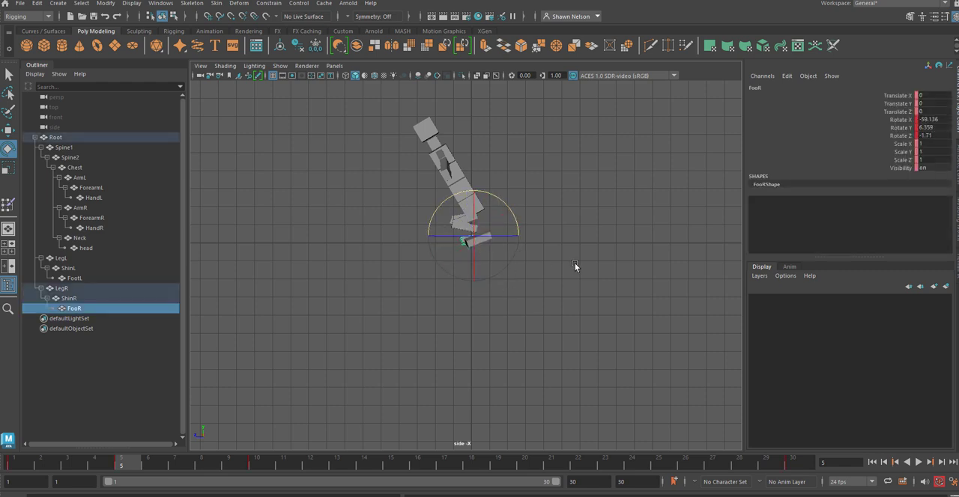
Step: Bend the spine forward by rotating the upper spine block and Spine1 in the side view
{"action": "left_click", "coordinate": [459, 177]}
{"action": "left_click_drag", "start_coordinate": [496, 160], "coordinate": [483, 146]}
{"action": "key", "text": "Up"}
{"action": "left_click_drag", "start_coordinate": [510, 191], "coordinate": [505, 169]}
{"action": "left_click", "coordinate": [518, 156]}
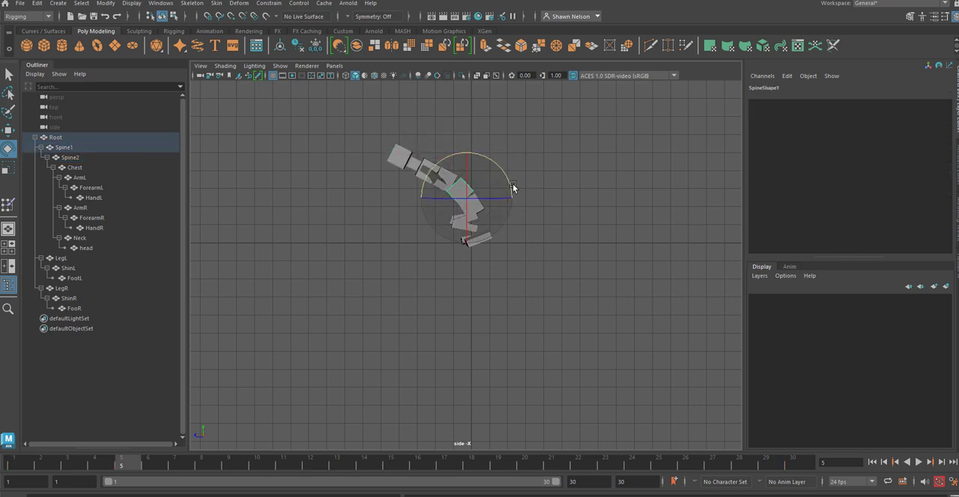
Step: Rotate Root to about 7.9° in X, and move it to about -0.75 in Translate Z to balance the crouch
{"action": "key", "text": "ctrl+z"}
{"action": "key", "text": "Up"}
{"action": "left_click_drag", "start_coordinate": [507, 185], "coordinate": [520, 200]}
{"action": "key", "text": "w"}
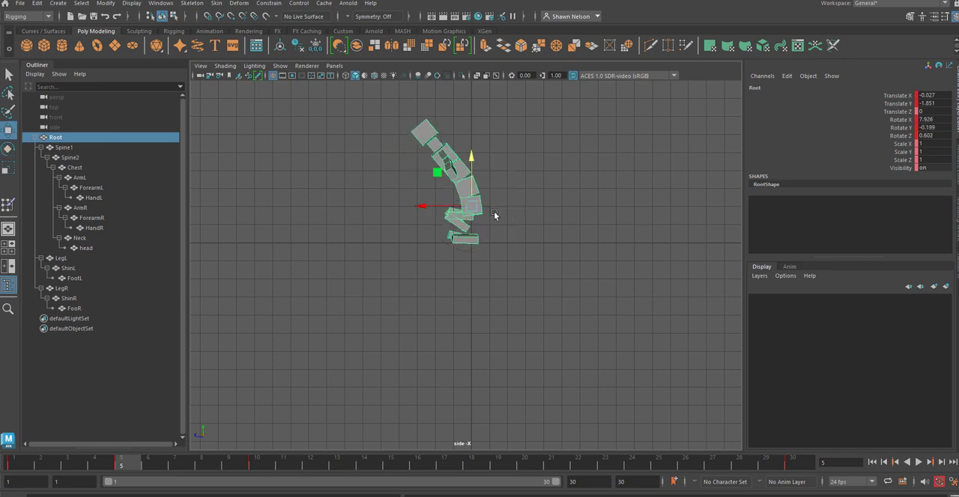
{"action": "left_click_drag", "start_coordinate": [419, 202], "coordinate": [438, 213]}
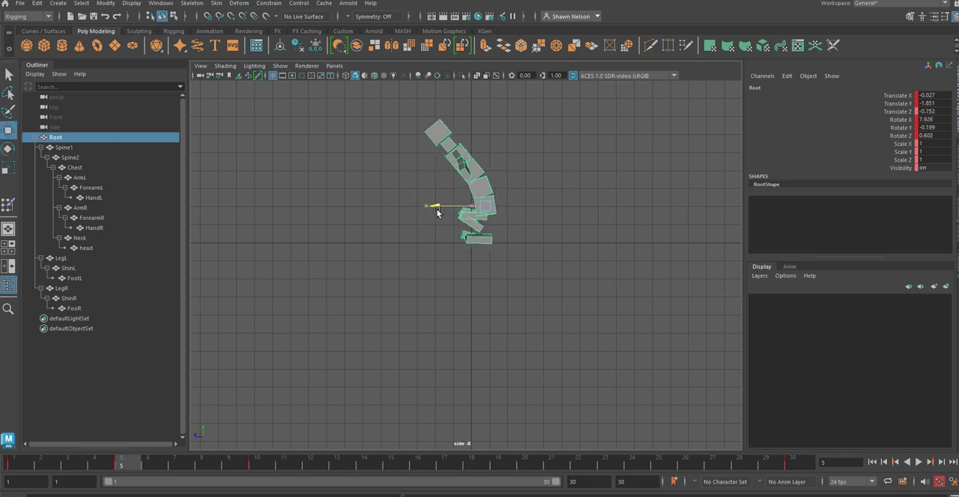
{"action": "left_click", "coordinate": [555, 195]}
Step: Rotate Neck to about 30° in X so it leans forward, and tilt the head back up
{"action": "left_click", "coordinate": [448, 147]}
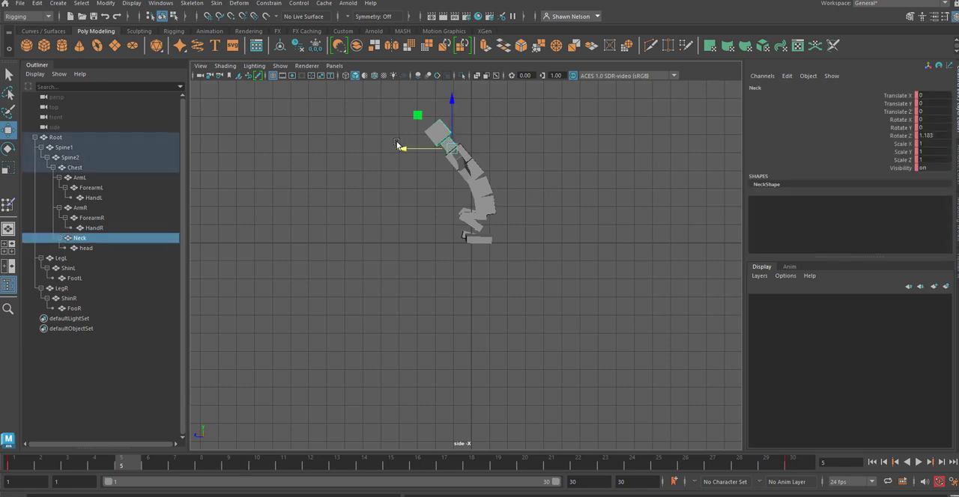
{"action": "key", "text": "e"}
{"action": "left_click_drag", "start_coordinate": [409, 136], "coordinate": [404, 160]}
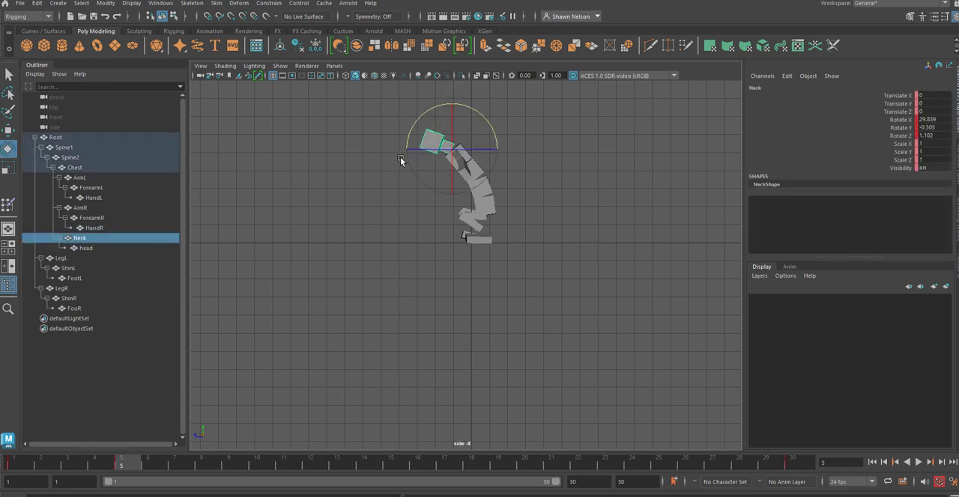
{"action": "key", "text": "Down"}
{"action": "left_click", "coordinate": [506, 126]}
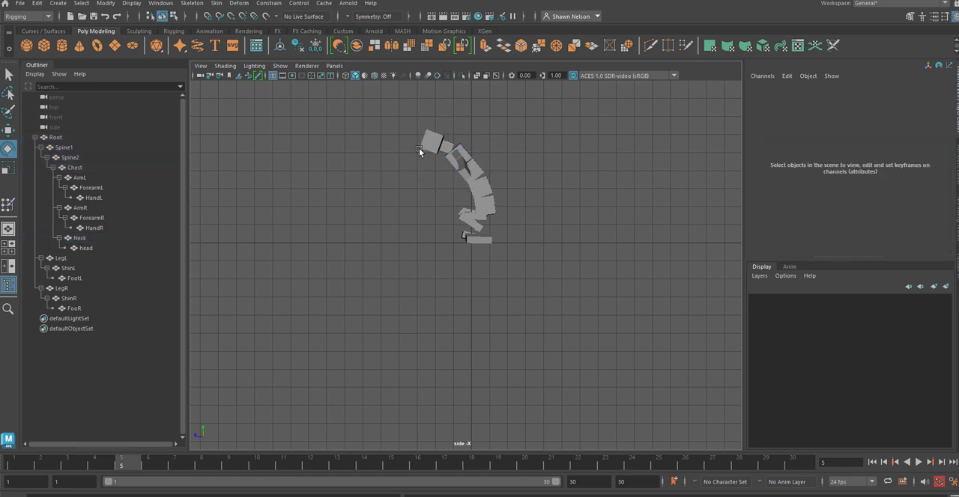
{"action": "left_click", "coordinate": [422, 149]}
{"action": "left_click_drag", "start_coordinate": [486, 121], "coordinate": [495, 219]}
Step: In the front view, lower ArmL to about 25° in Rotate Z, and bring ArmR down beside the body
{"action": "key", "text": "space"}
{"action": "left_click", "coordinate": [524, 251]}
{"action": "left_click", "coordinate": [524, 251]}
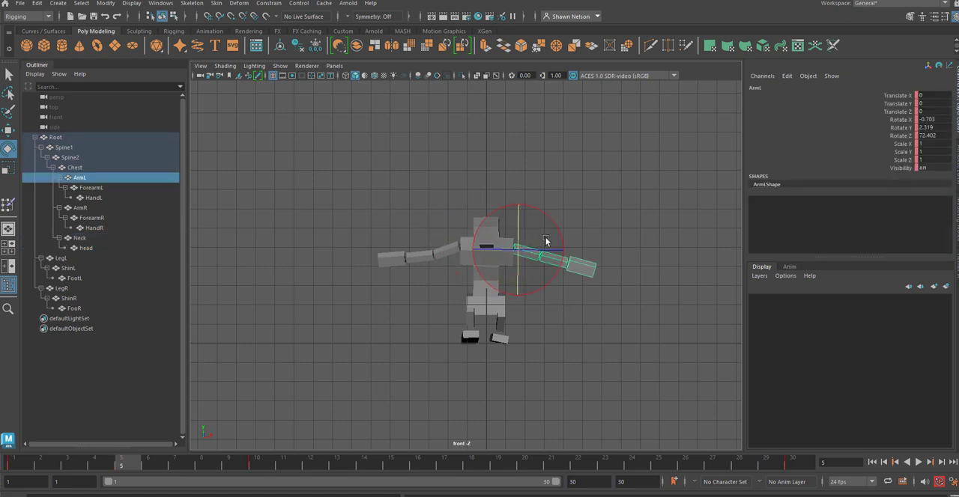
{"action": "left_click_drag", "start_coordinate": [558, 230], "coordinate": [502, 277]}
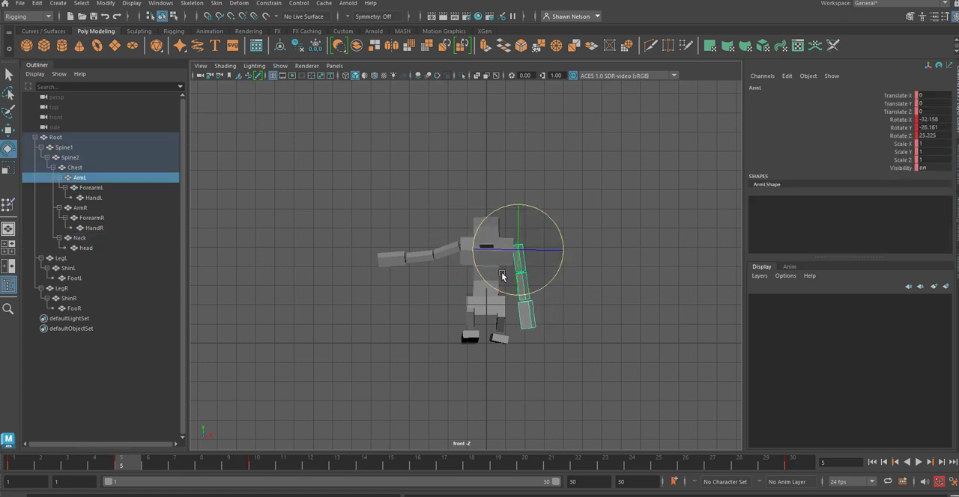
{"action": "left_click", "coordinate": [443, 248]}
{"action": "left_click_drag", "start_coordinate": [419, 215], "coordinate": [543, 329]}
{"action": "left_click", "coordinate": [545, 328]}
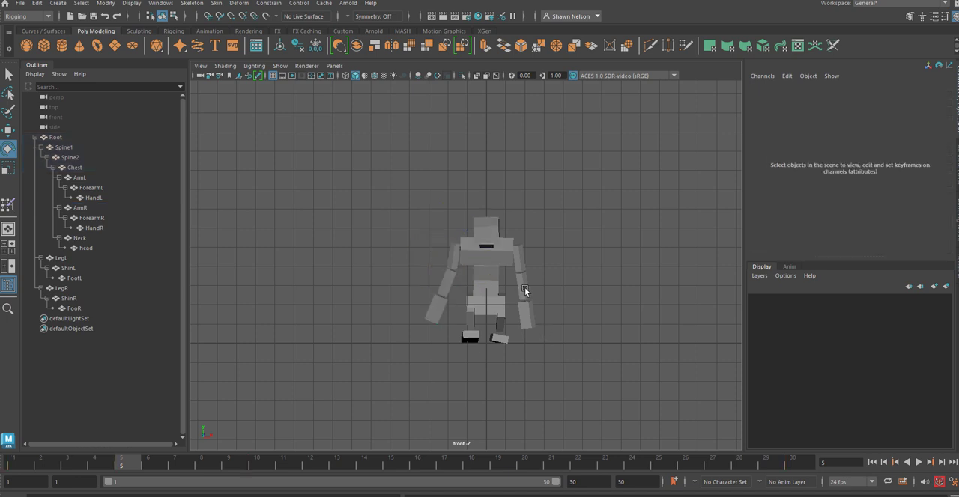
Step: Bend ForearmL and ForearmR forward at the elbows for the crouch
{"action": "left_click", "coordinate": [524, 287]}
{"action": "left_click_drag", "start_coordinate": [525, 287], "coordinate": [519, 253]}
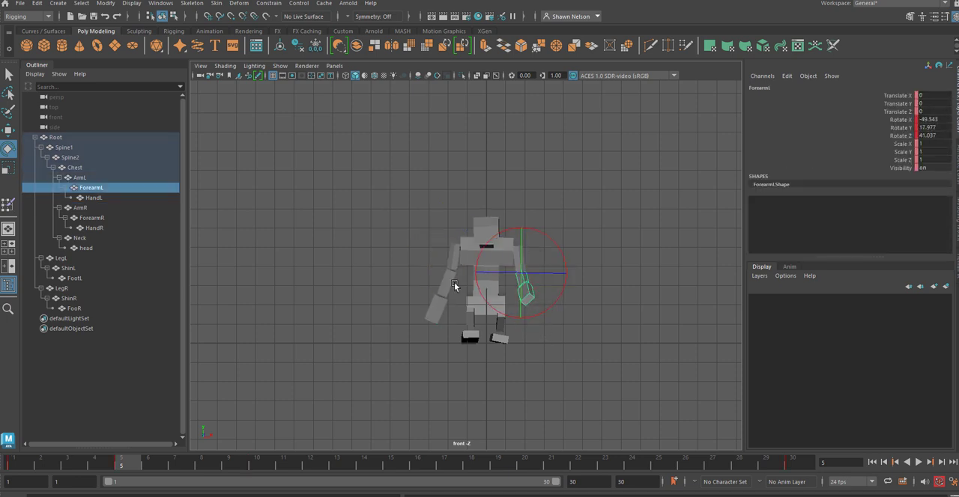
{"action": "left_click", "coordinate": [452, 287]}
{"action": "left_click_drag", "start_coordinate": [456, 296], "coordinate": [452, 239]}
Step: Rotate HandL and HandR upward and inward, with HandR at about -63° in X
{"action": "left_click", "coordinate": [527, 289]}
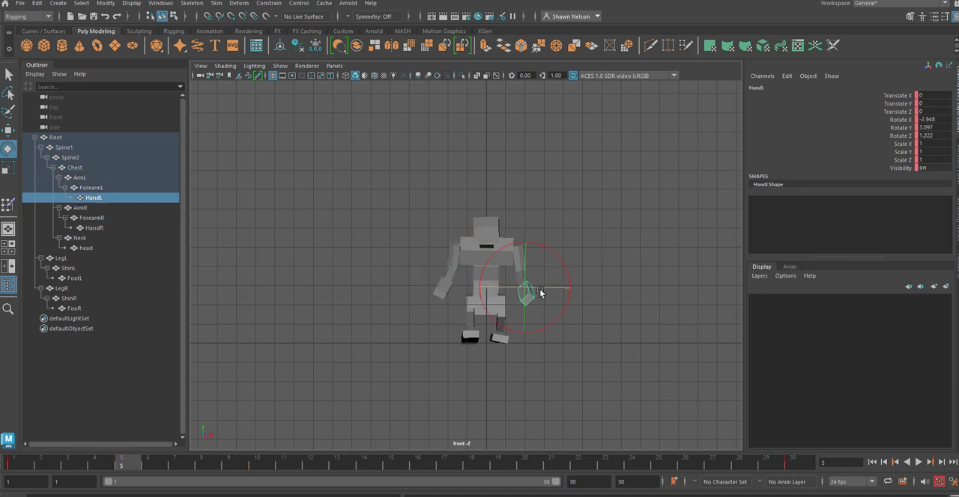
{"action": "left_click_drag", "start_coordinate": [527, 289], "coordinate": [521, 248]}
{"action": "left_click", "coordinate": [585, 237]}
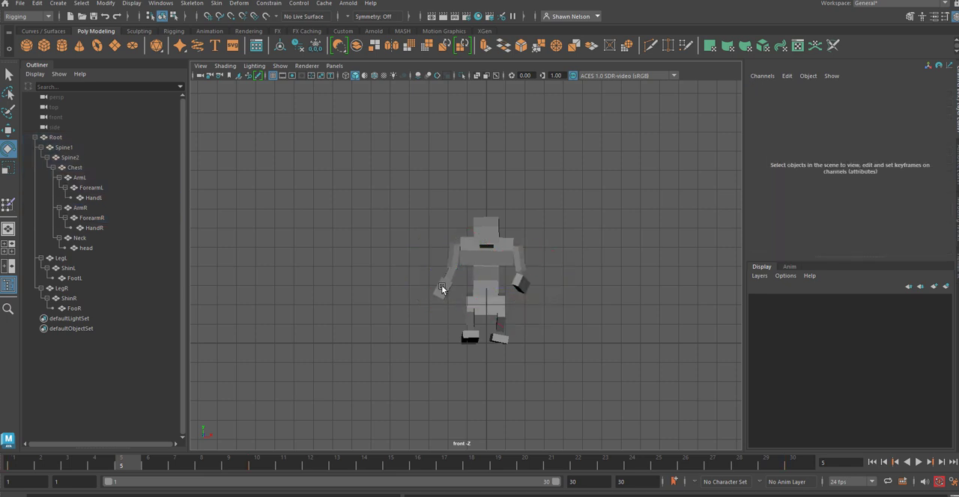
{"action": "left_click", "coordinate": [443, 285]}
{"action": "left_click_drag", "start_coordinate": [468, 262], "coordinate": [477, 247]}
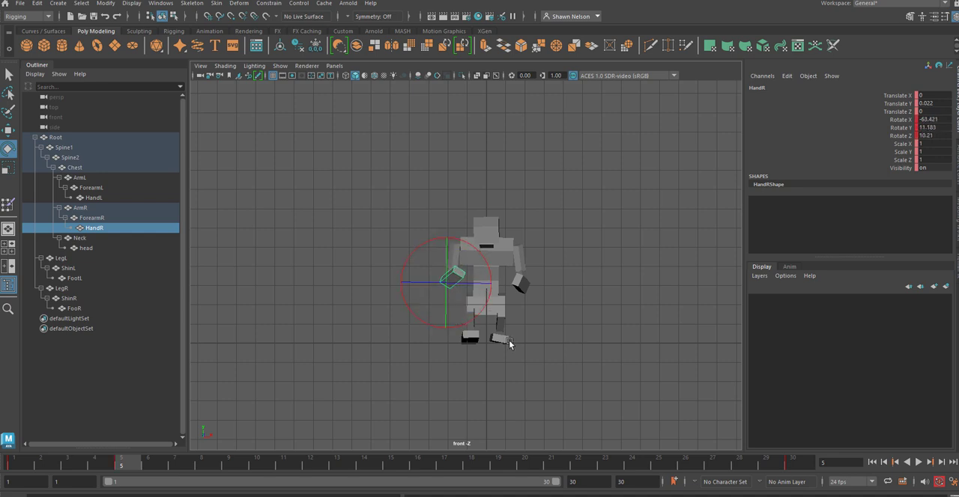
Step: Adjust the rotation of FootL and FooR so both feet sit flat on the ground at frame 5
{"action": "left_click", "coordinate": [504, 341]}
{"action": "left_click_drag", "start_coordinate": [532, 322], "coordinate": [528, 316]}
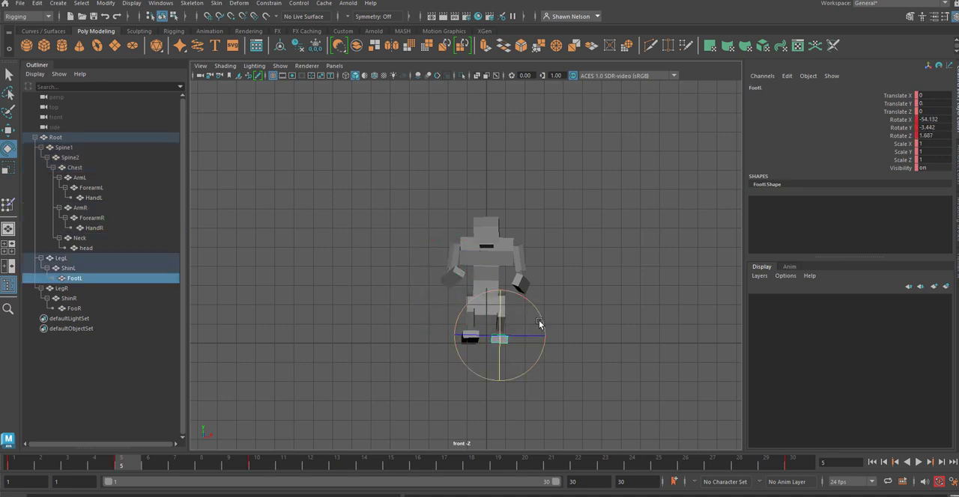
{"action": "left_click", "coordinate": [552, 309]}
{"action": "left_click", "coordinate": [471, 335]}
{"action": "left_click_drag", "start_coordinate": [471, 317], "coordinate": [472, 332]}
{"action": "left_click", "coordinate": [603, 339]}
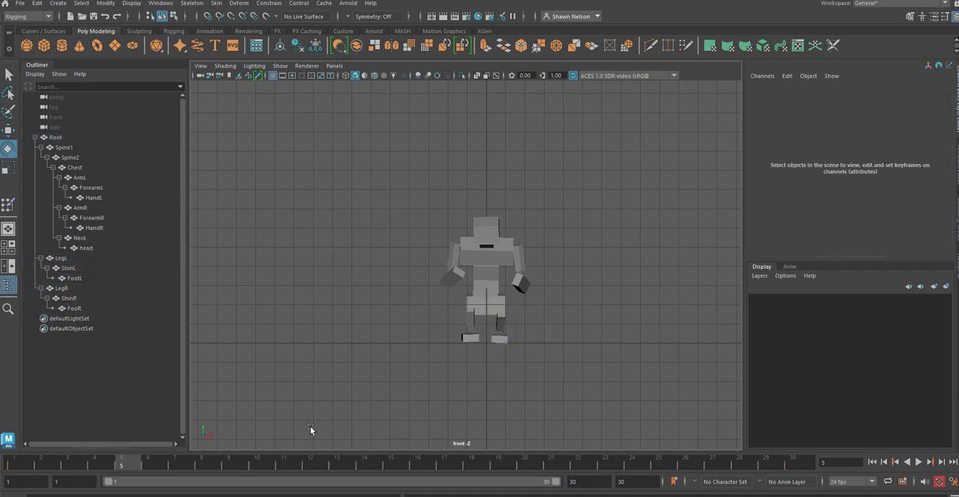
Step: Scrub to frame 10, and rotate Root backward to about -26° in X
{"action": "left_click_drag", "start_coordinate": [40, 463], "coordinate": [254, 475]}
{"action": "left_click", "coordinate": [486, 265]}
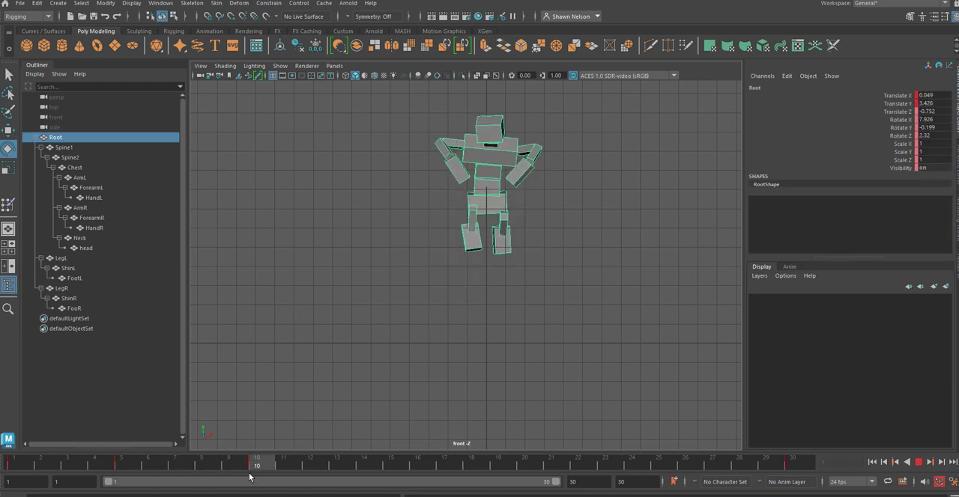
{"action": "key", "text": "e"}
{"action": "left_click_drag", "start_coordinate": [480, 222], "coordinate": [480, 164]}
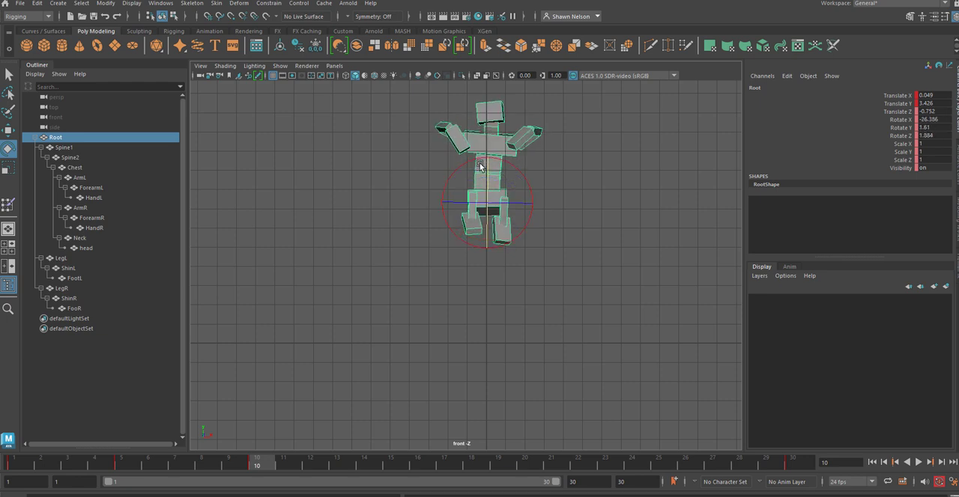
{"action": "left_click", "coordinate": [573, 151]}
Step: Rotate ArmL upward in the frame 10 jump pose so the left forearm and hand point straight up
{"action": "left_click", "coordinate": [534, 142]}
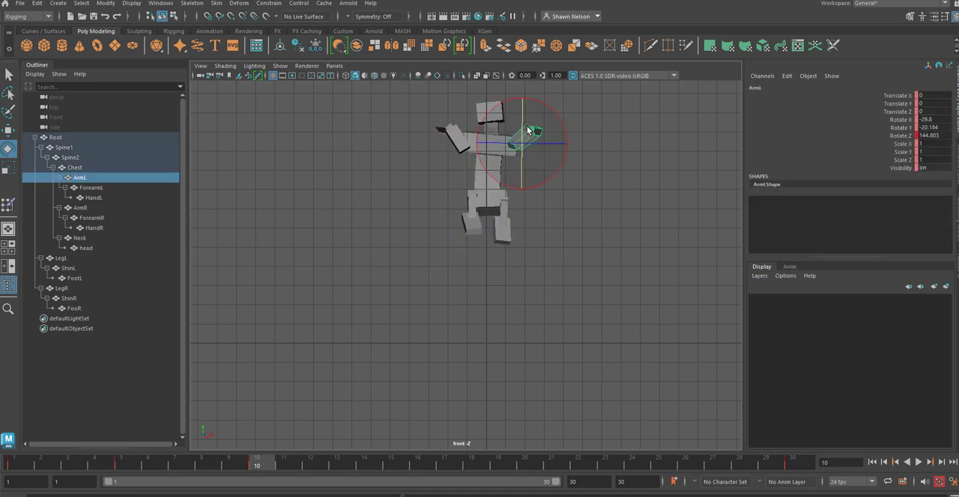
{"action": "left_click_drag", "start_coordinate": [534, 140], "coordinate": [532, 86]}
{"action": "left_click", "coordinate": [568, 122]}
{"action": "left_click", "coordinate": [547, 104]}
{"action": "left_click", "coordinate": [398, 169]}
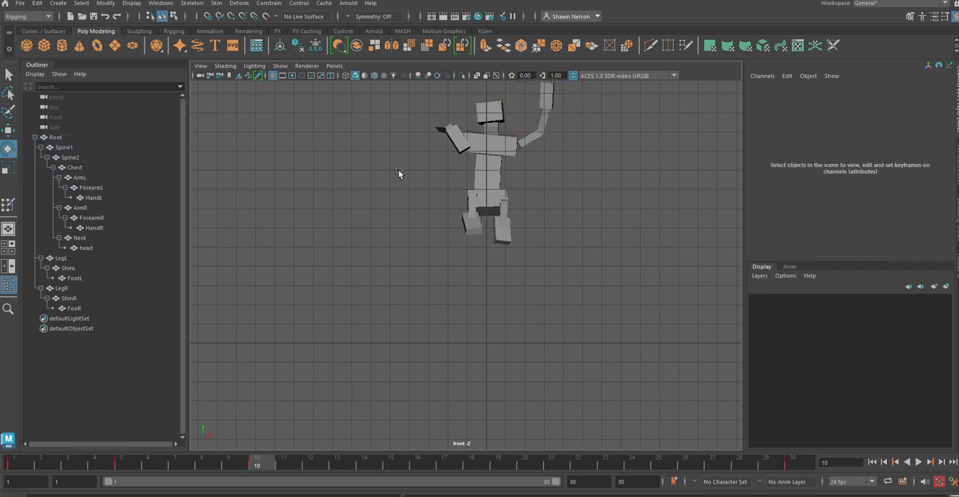
Step: Rotate ForearmR upward, and turn ArmR to about -114° in Z so the right arm reaches overhead
{"action": "left_click", "coordinate": [453, 134]}
{"action": "left_click_drag", "start_coordinate": [442, 128], "coordinate": [435, 107]}
{"action": "left_click", "coordinate": [457, 133]}
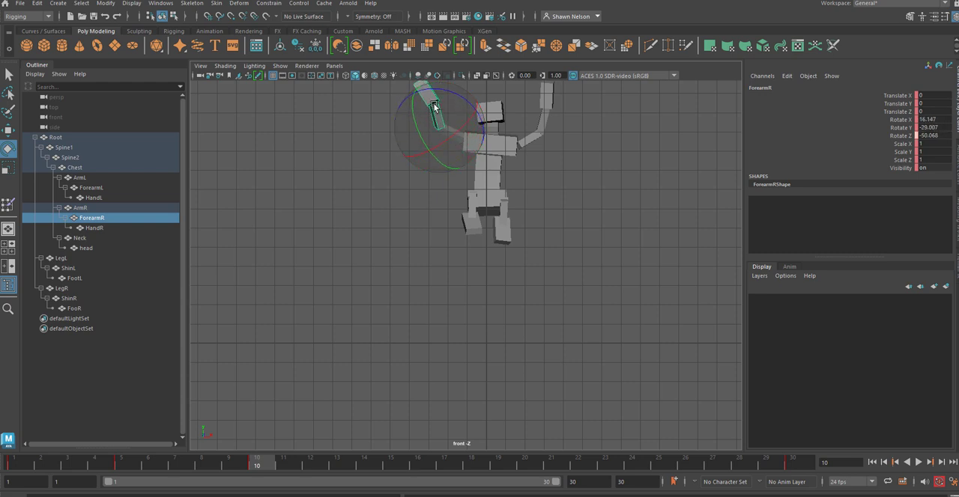
{"action": "left_click", "coordinate": [452, 136]}
{"action": "left_click_drag", "start_coordinate": [454, 147], "coordinate": [424, 136]}
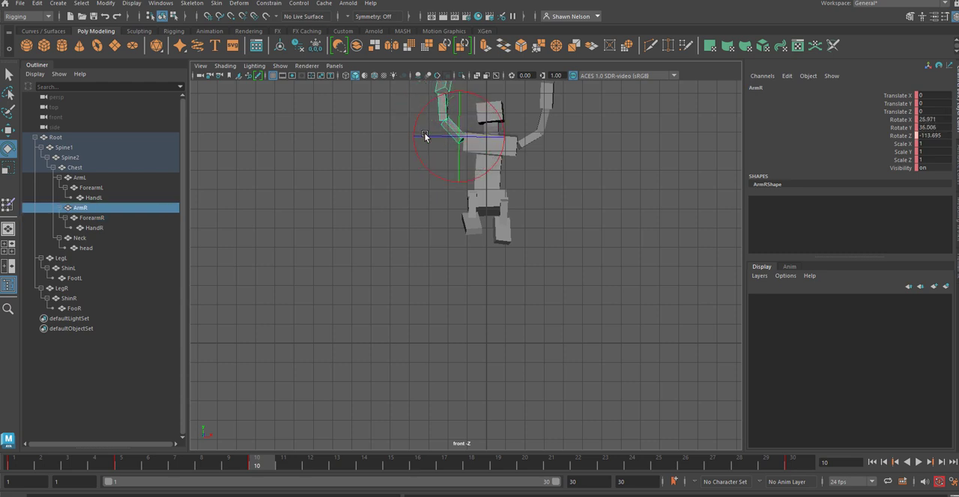
Step: Rotate LegR and LegL outward in the jump pose, with LegL at about 38° in Y
{"action": "left_click", "coordinate": [477, 200]}
{"action": "left_click_drag", "start_coordinate": [478, 202], "coordinate": [481, 206]}
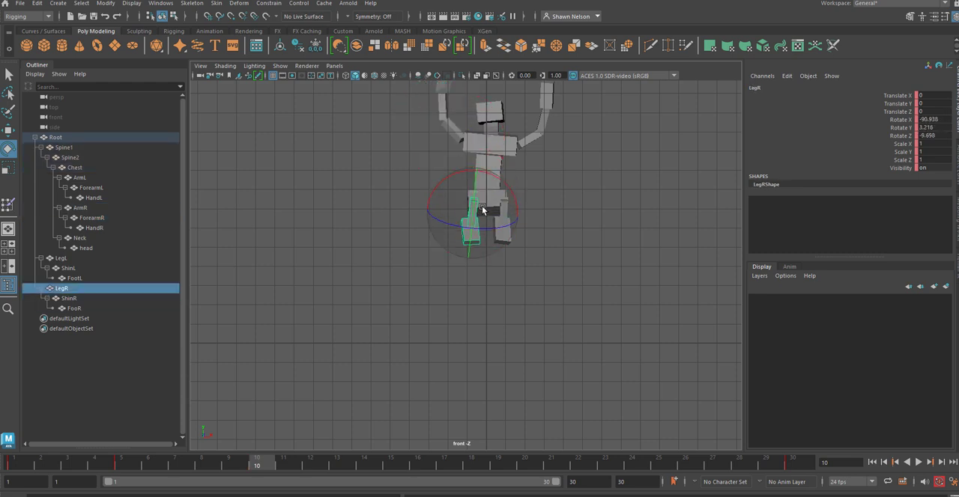
{"action": "left_click_drag", "start_coordinate": [480, 258], "coordinate": [489, 274]}
{"action": "left_click", "coordinate": [561, 302]}
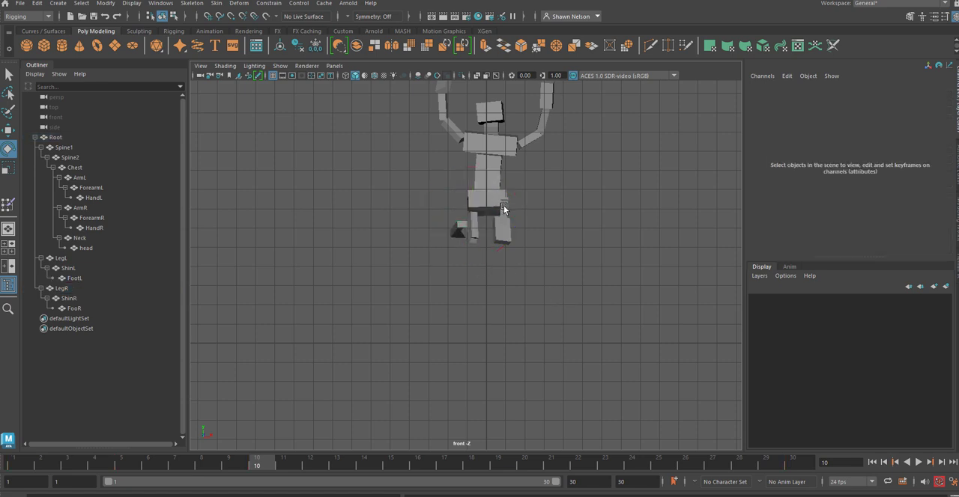
{"action": "left_click", "coordinate": [504, 210]}
{"action": "left_click_drag", "start_coordinate": [517, 199], "coordinate": [541, 199]}
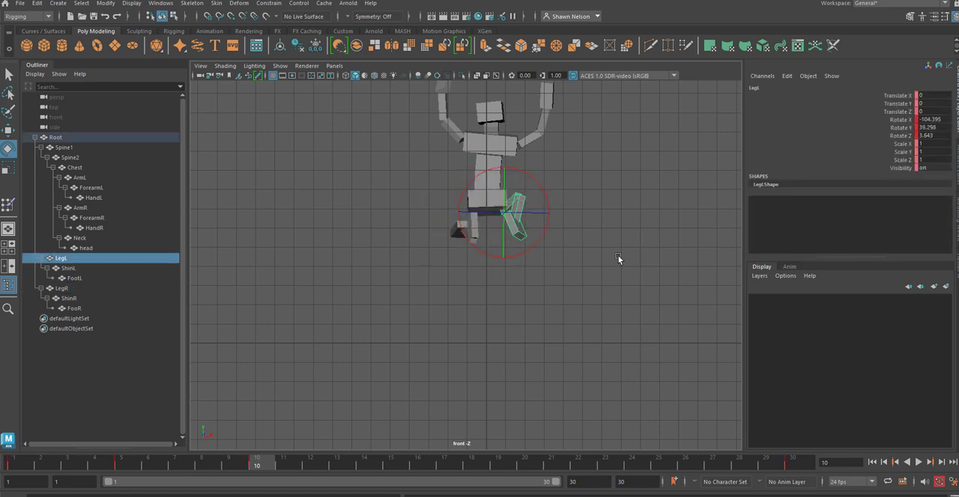
Step: Rotate ShinL upward and turn ShinR to about 68° in X in the frame 10 jump pose, and play the animation
{"action": "left_click", "coordinate": [619, 259]}
{"action": "left_click", "coordinate": [522, 234]}
{"action": "left_click_drag", "start_coordinate": [522, 234], "coordinate": [540, 159]}
{"action": "left_click", "coordinate": [542, 302]}
{"action": "left_click", "coordinate": [463, 237]}
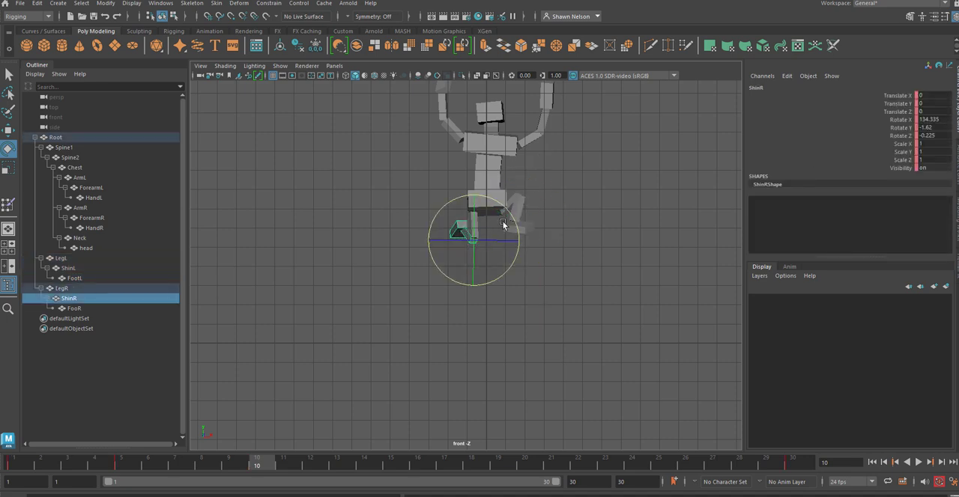
{"action": "left_click_drag", "start_coordinate": [498, 224], "coordinate": [480, 179]}
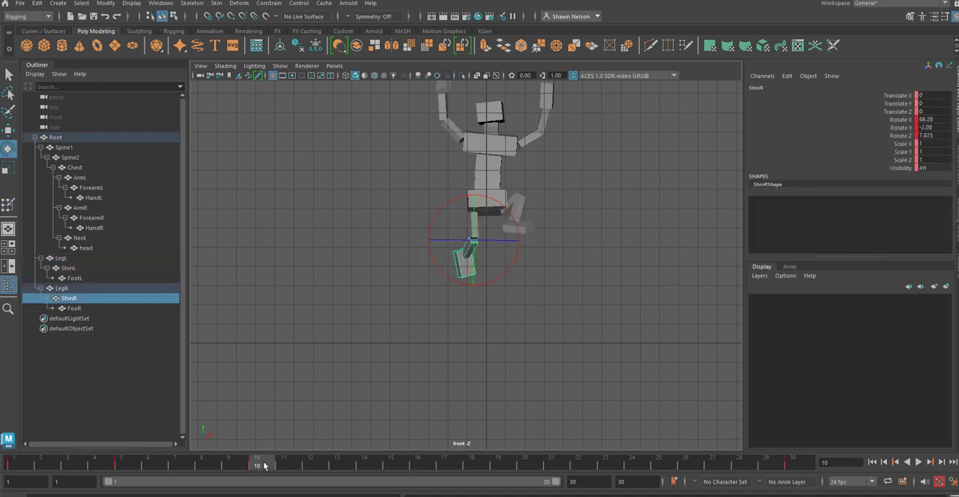
{"action": "key", "text": "alt+v"}
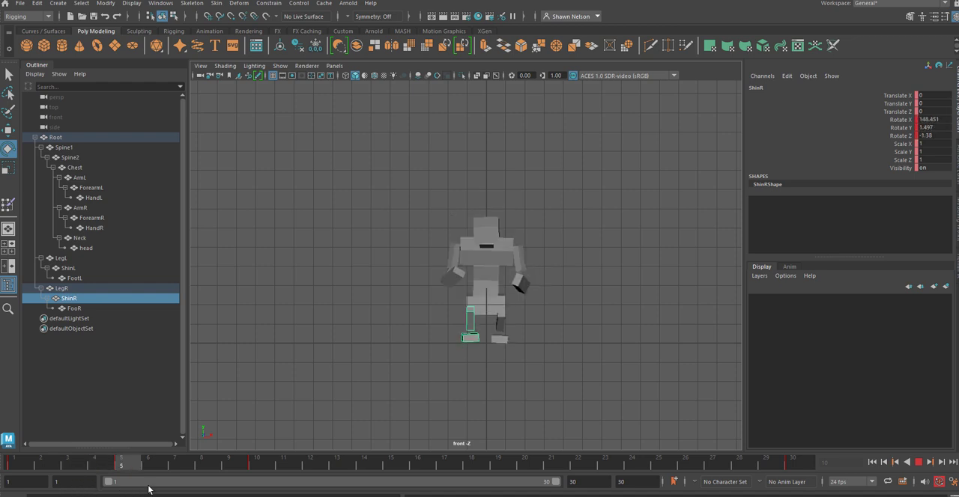
{"action": "left_click", "coordinate": [893, 462]}
Step: Select the whole figure and move its keys from frame 30 to frame 22
{"action": "left_click_drag", "start_coordinate": [436, 144], "coordinate": [553, 373]}
{"action": "left_click", "coordinate": [792, 465]}
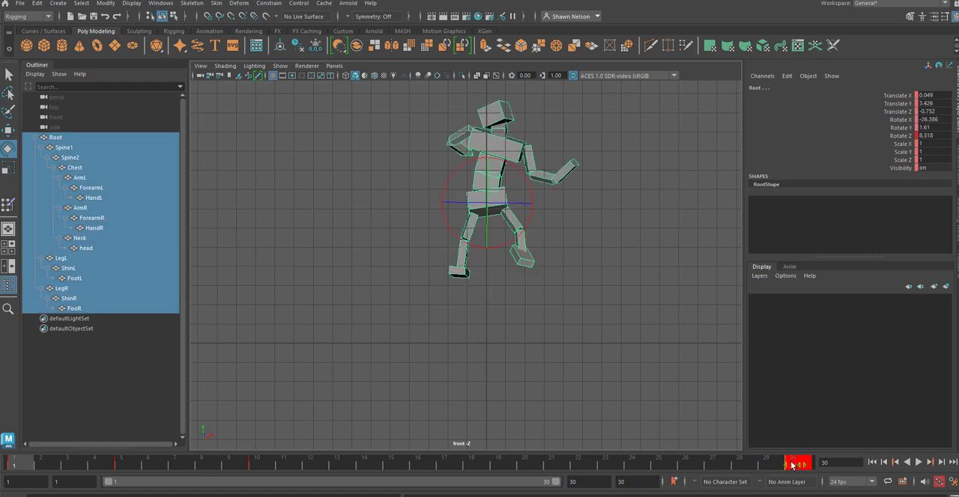
{"action": "left_click_drag", "start_coordinate": [788, 461], "coordinate": [592, 481], "text": "shift"}
{"action": "left_click", "coordinate": [615, 384]}
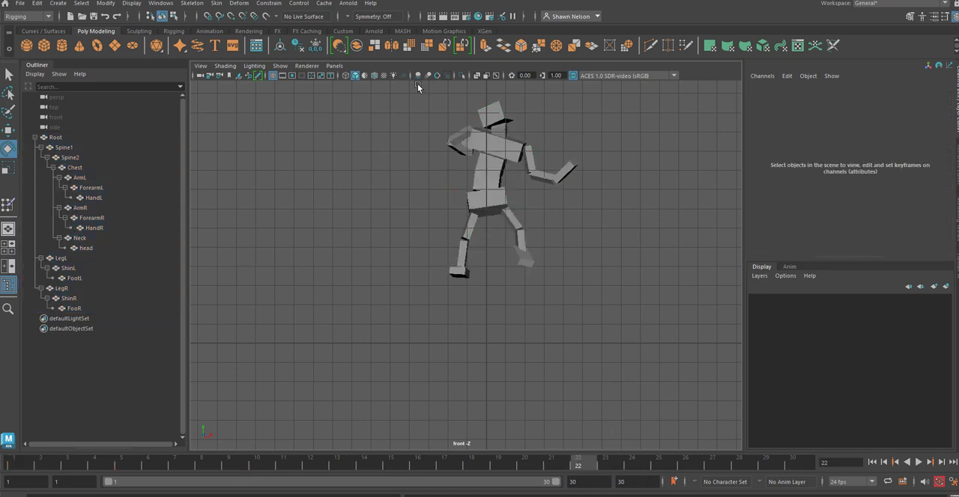
Step: Copy the whole figure's standing pose keys from frame 1 and paste them at frame 30
{"action": "left_click_drag", "start_coordinate": [421, 86], "coordinate": [610, 285]}
{"action": "left_click", "coordinate": [13, 465], "text": "shift"}
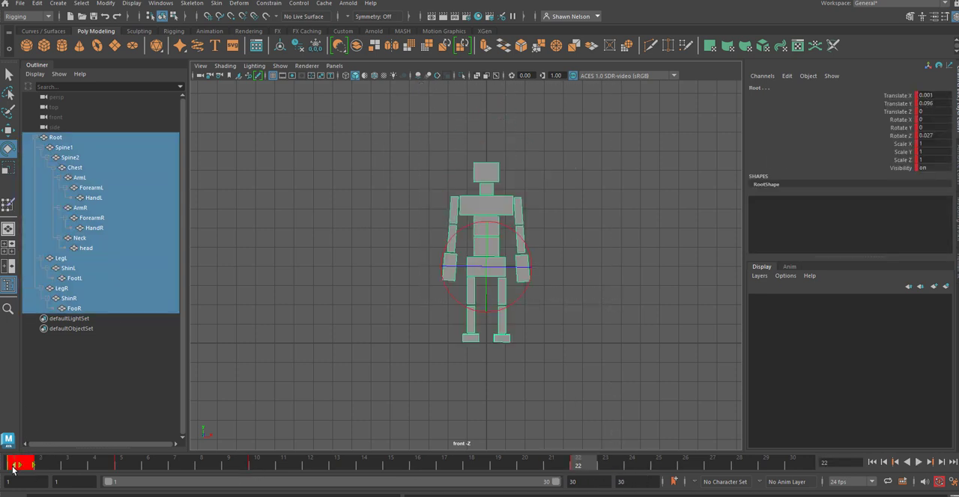
{"action": "mouse_move", "coordinate": [16, 466]}
{"action": "left_mouse_down"}
{"action": "mouse_move", "coordinate": [161, 468]}
{"action": "mouse_move", "coordinate": [19, 469]}
{"action": "left_mouse_up"}
{"action": "right_click", "coordinate": [20, 460]}
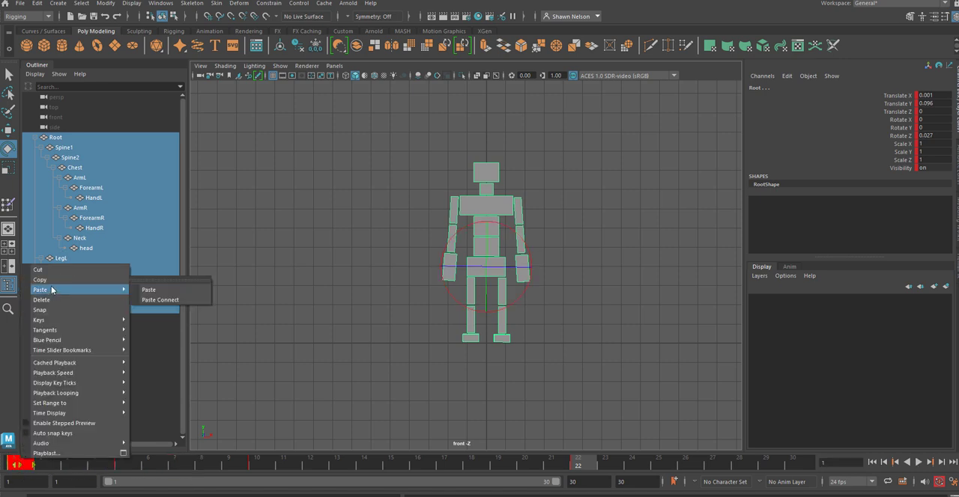
{"action": "left_click", "coordinate": [52, 281]}
{"action": "left_click_drag", "start_coordinate": [773, 464], "coordinate": [852, 455]}
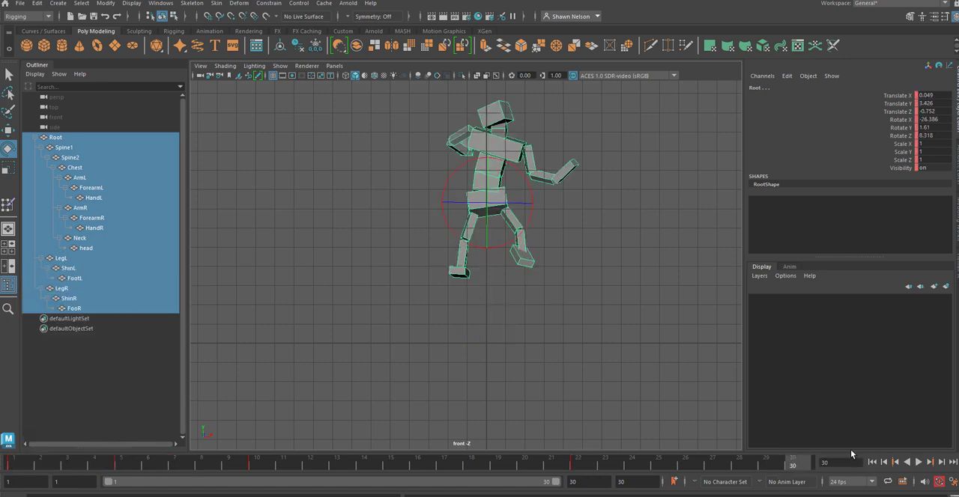
{"action": "right_click", "coordinate": [806, 466]}
{"action": "mouse_move", "coordinate": [826, 295]}
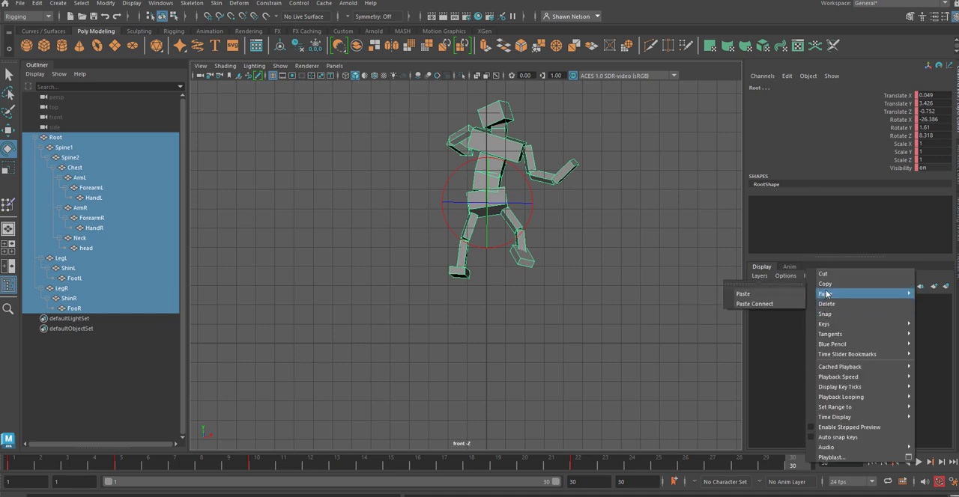
{"action": "left_click", "coordinate": [744, 293]}
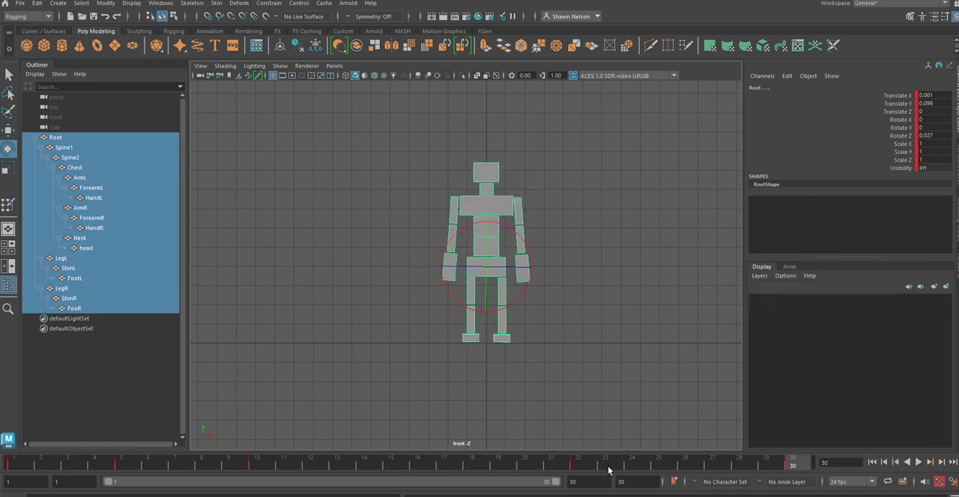
Step: Play back the jump, and move the figure's standing keys from frame 30 to frame 23
{"action": "key", "text": "alt+v"}
{"action": "left_click", "coordinate": [918, 463]}
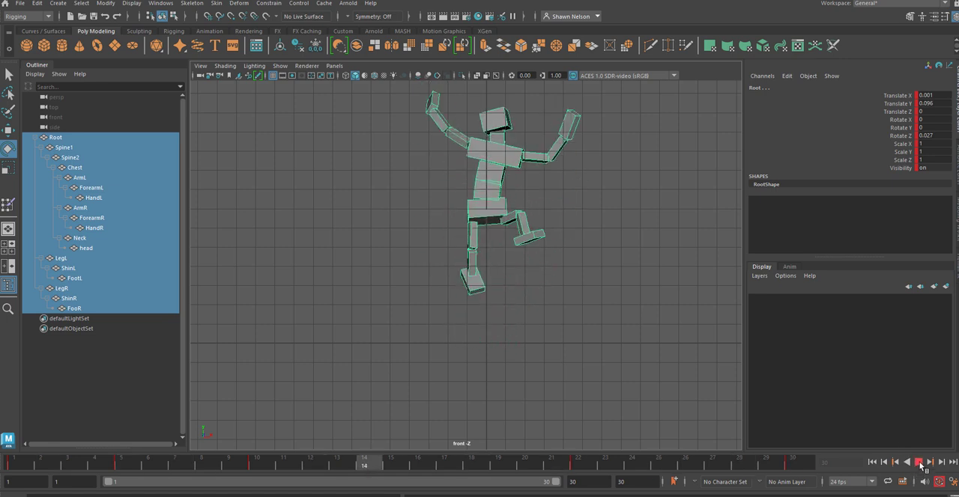
{"action": "left_click", "coordinate": [918, 463]}
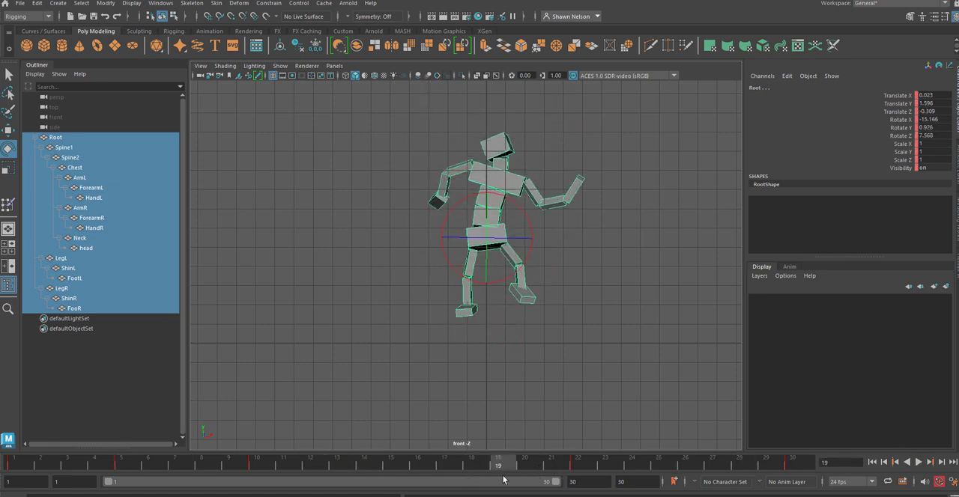
{"action": "key", "text": "alt+v"}
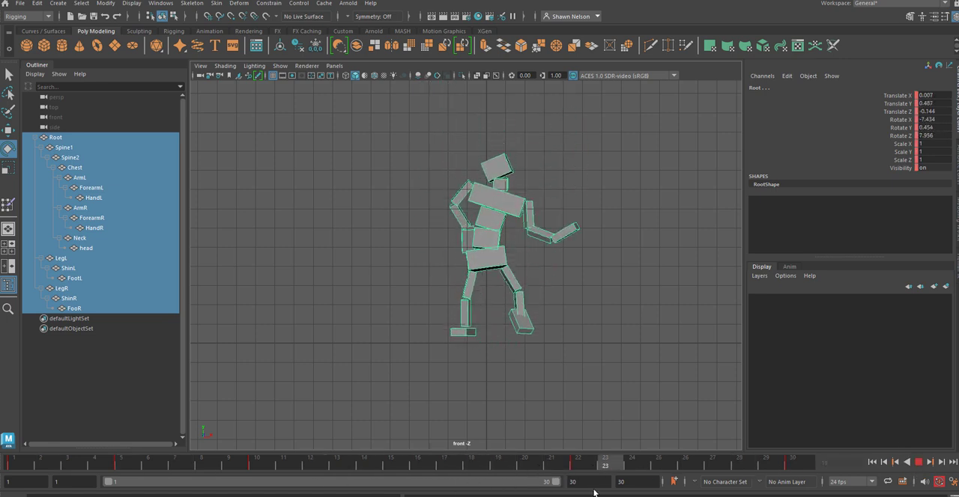
{"action": "key", "text": "alt+v"}
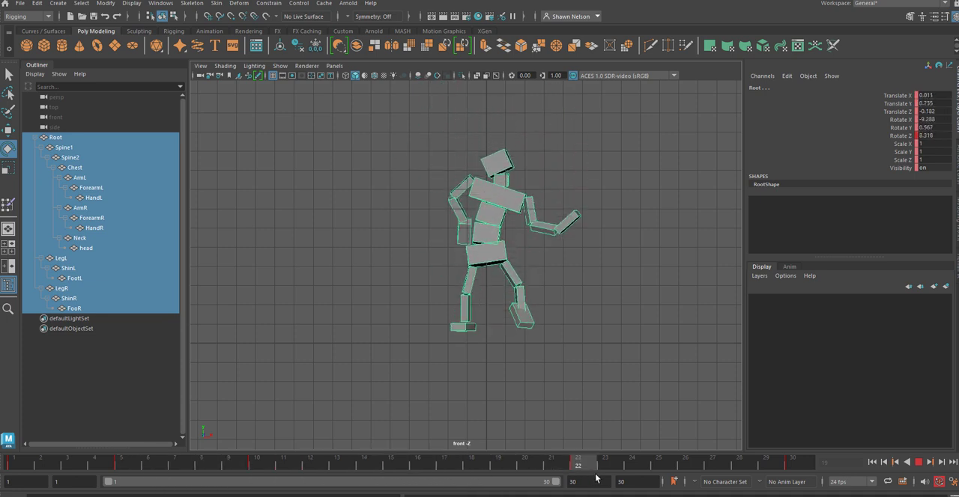
{"action": "left_click_drag", "start_coordinate": [794, 463], "coordinate": [624, 463], "text": "shift"}
{"action": "left_click", "coordinate": [632, 421]}
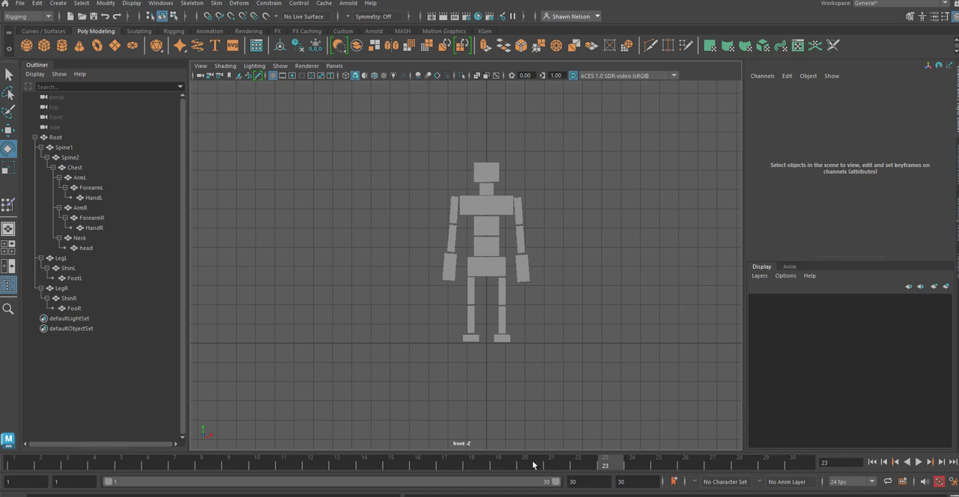
Step: Replay the animation, and move the whole figure's standing keys from frame 23 to frame 27
{"action": "key", "text": "alt+v"}
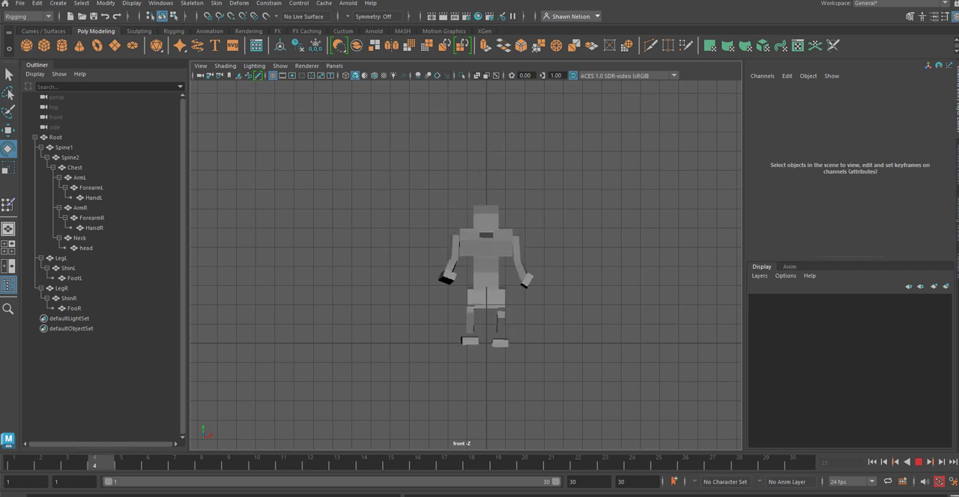
{"action": "key", "text": "alt+v"}
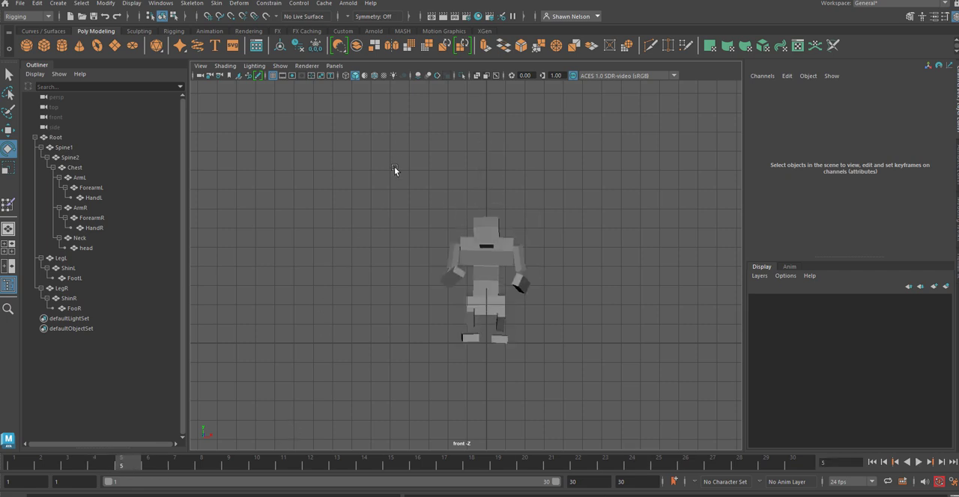
{"action": "left_click_drag", "start_coordinate": [394, 171], "coordinate": [502, 346]}
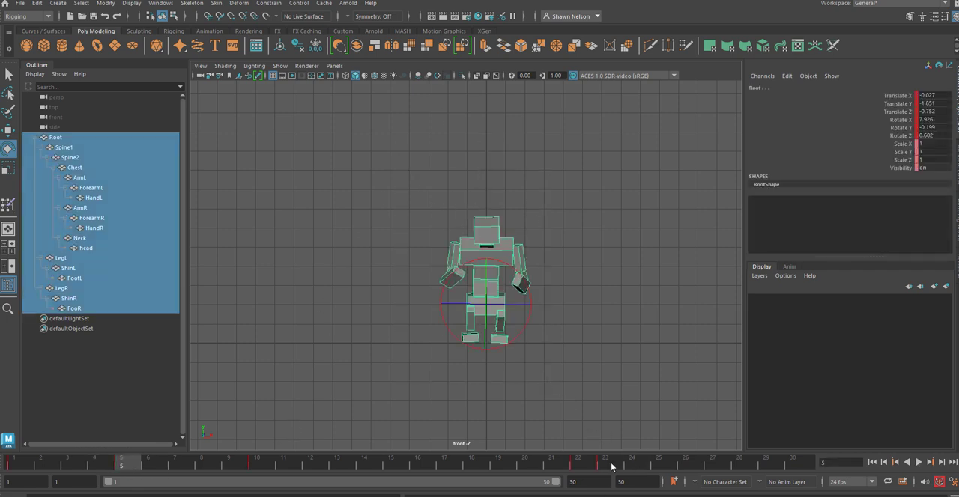
{"action": "left_click", "coordinate": [611, 465]}
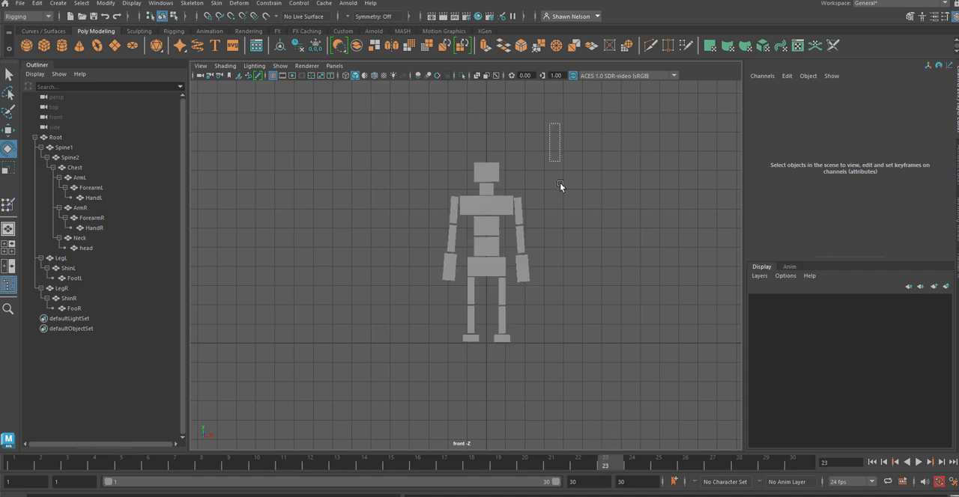
{"action": "left_click_drag", "start_coordinate": [560, 183], "coordinate": [427, 371]}
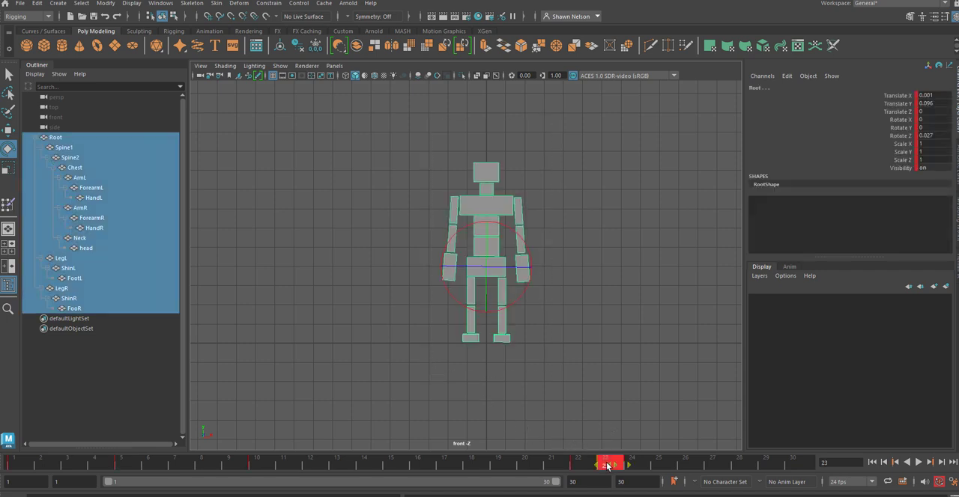
{"action": "left_click_drag", "start_coordinate": [611, 464], "coordinate": [712, 464]}
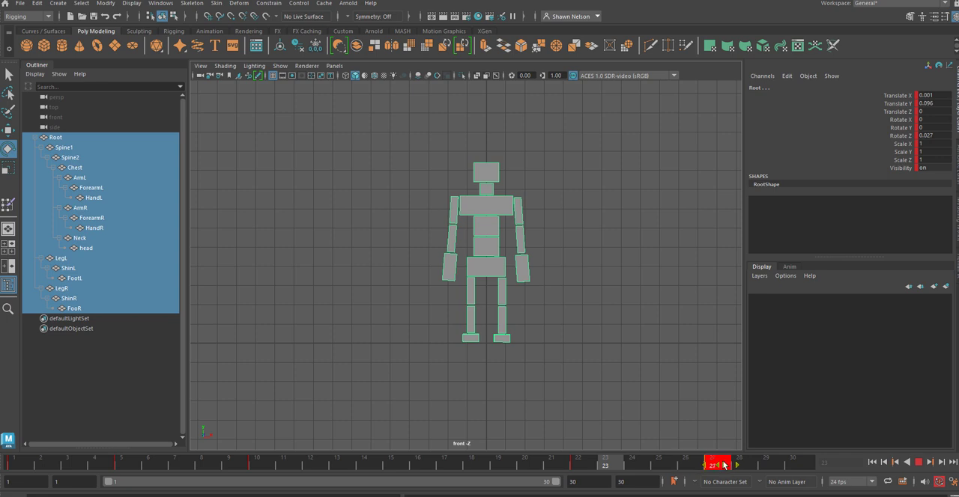
Step: Try to copy the figure's crouch keys from frame 5 to frame 23, and check the playback
{"action": "left_click", "coordinate": [121, 464]}
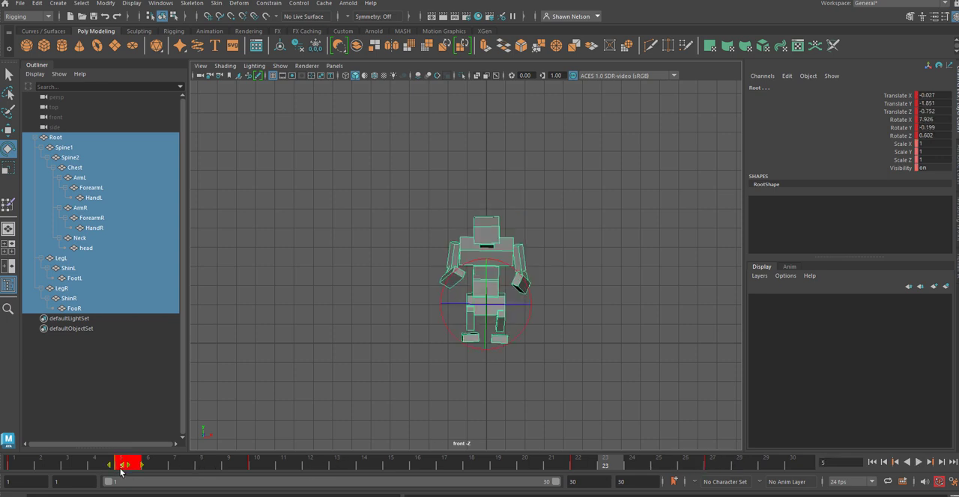
{"action": "right_click", "coordinate": [128, 465]}
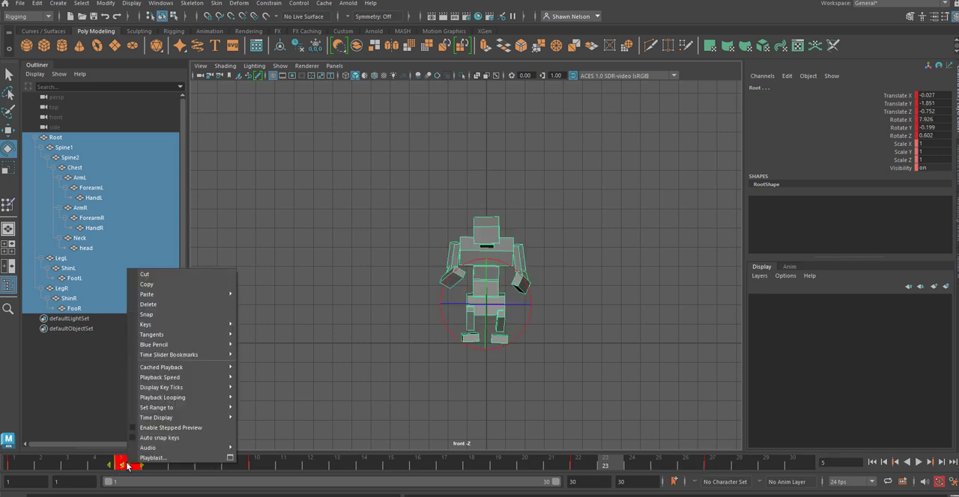
{"action": "left_click", "coordinate": [158, 288]}
{"action": "left_click", "coordinate": [620, 465]}
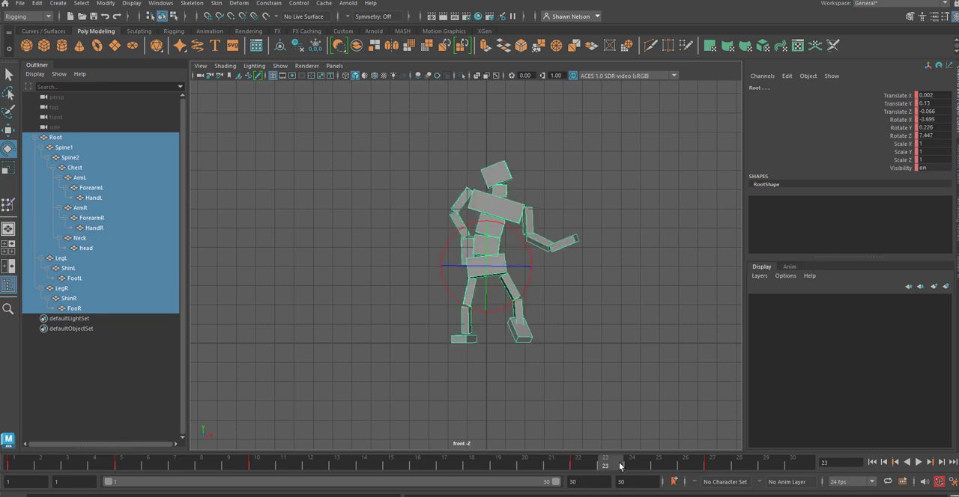
{"action": "right_click", "coordinate": [619, 465]}
{"action": "mouse_move", "coordinate": [663, 293]}
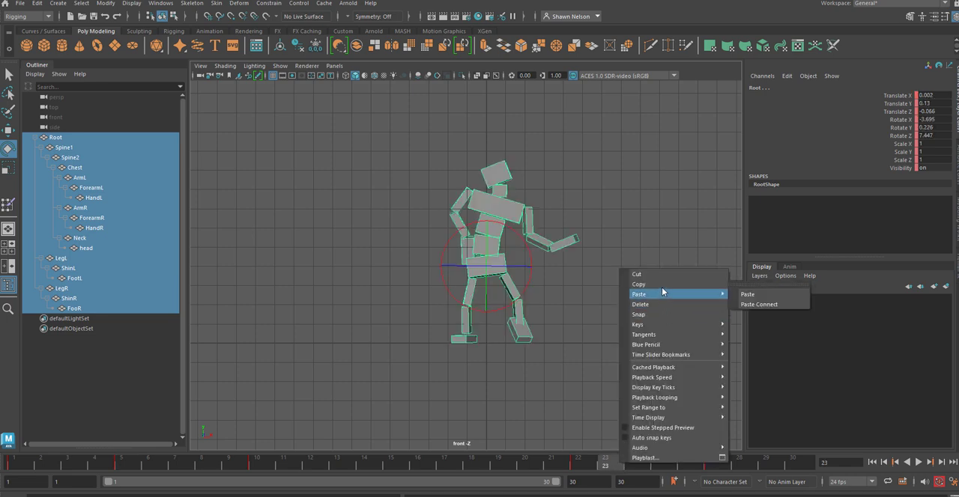
{"action": "left_click", "coordinate": [785, 295]}
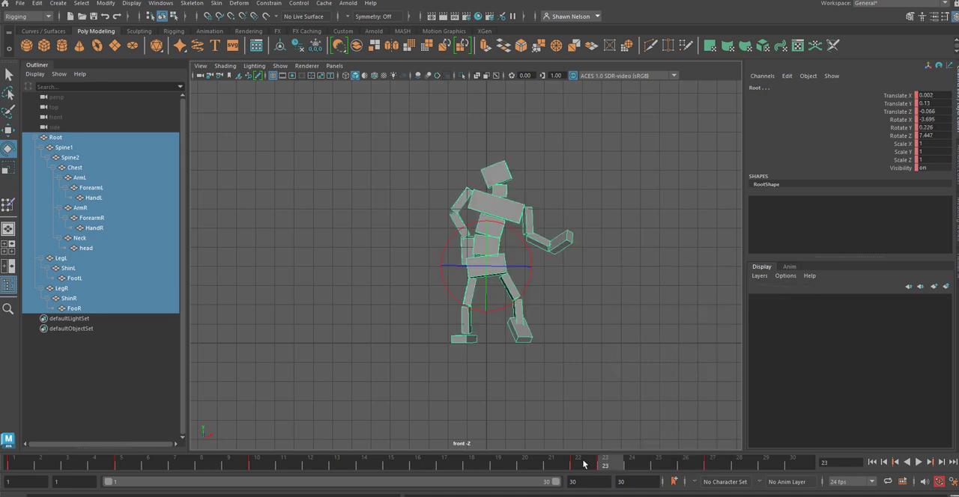
{"action": "key", "text": "alt+v"}
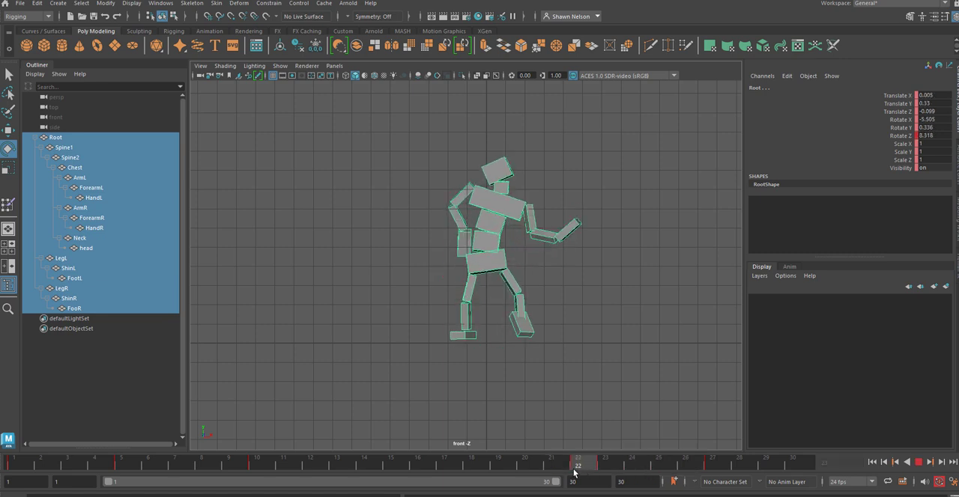
{"action": "key", "text": "alt+v"}
Step: Reselect the whole figure, copy its frame 5 crouch keys again to frame 23, and play back before returning to frame 1
{"action": "left_click_drag", "start_coordinate": [433, 197], "coordinate": [552, 367]}
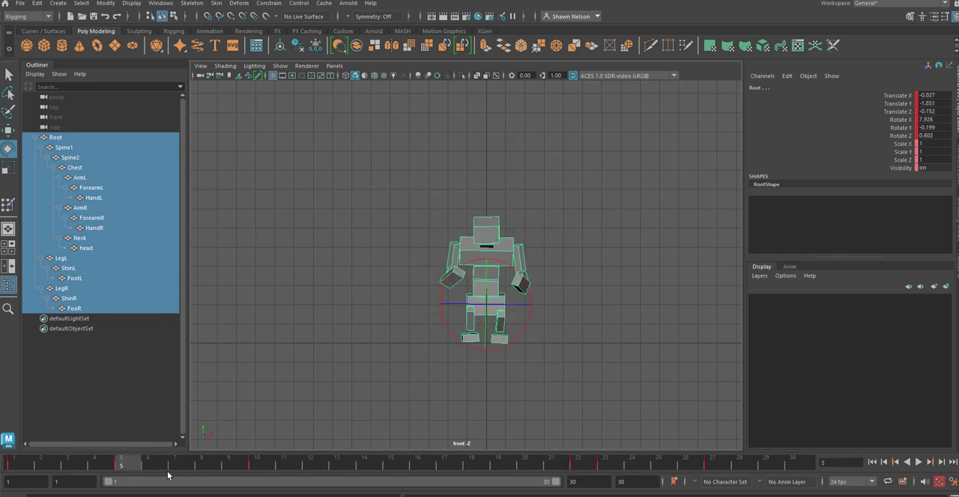
{"action": "right_click", "coordinate": [119, 467]}
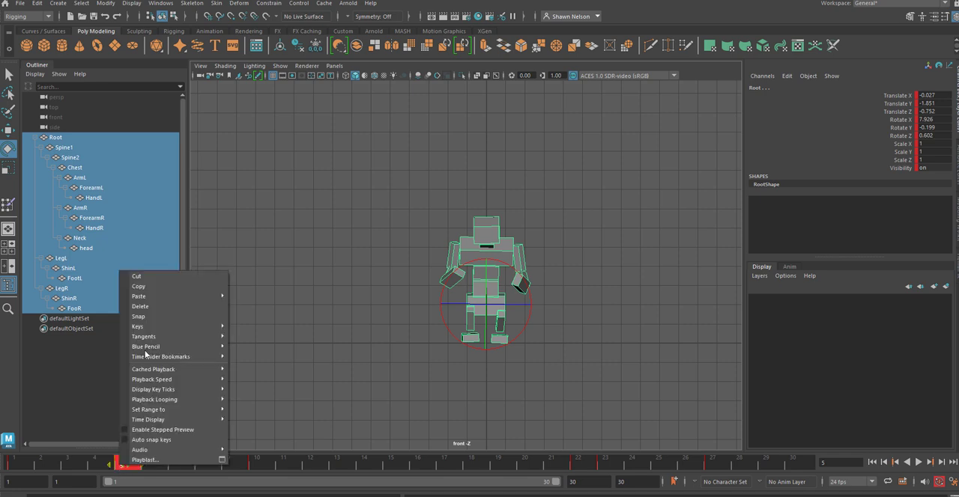
{"action": "left_click", "coordinate": [148, 286]}
{"action": "left_click", "coordinate": [603, 465]}
{"action": "right_click", "coordinate": [604, 464]}
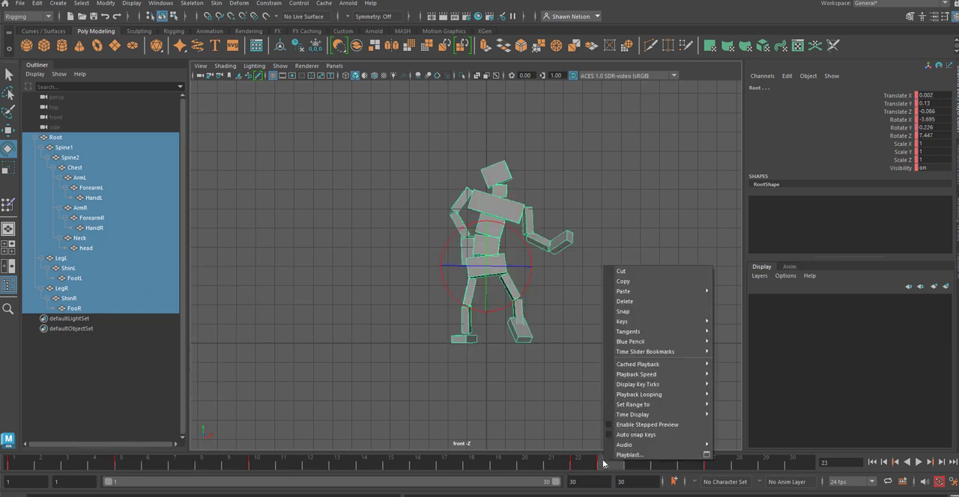
{"action": "mouse_move", "coordinate": [638, 295]}
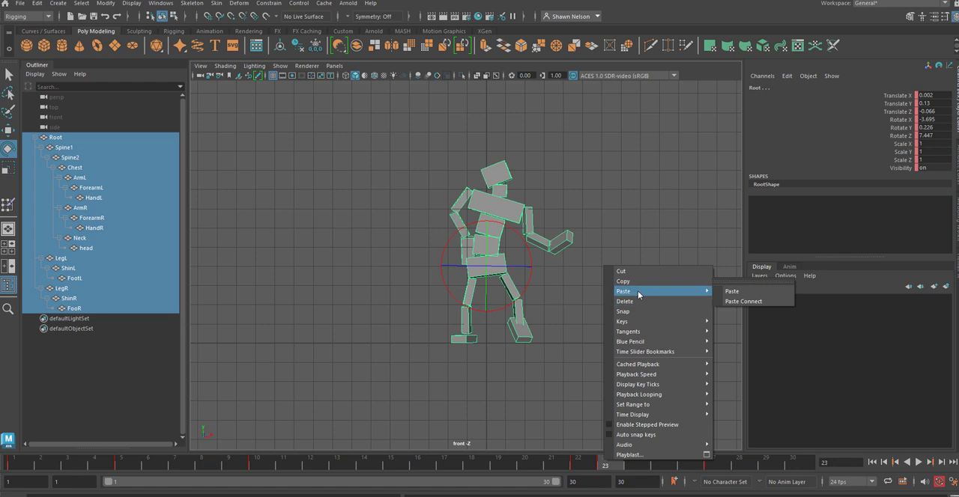
{"action": "left_click", "coordinate": [732, 291]}
{"action": "left_click", "coordinate": [578, 464]}
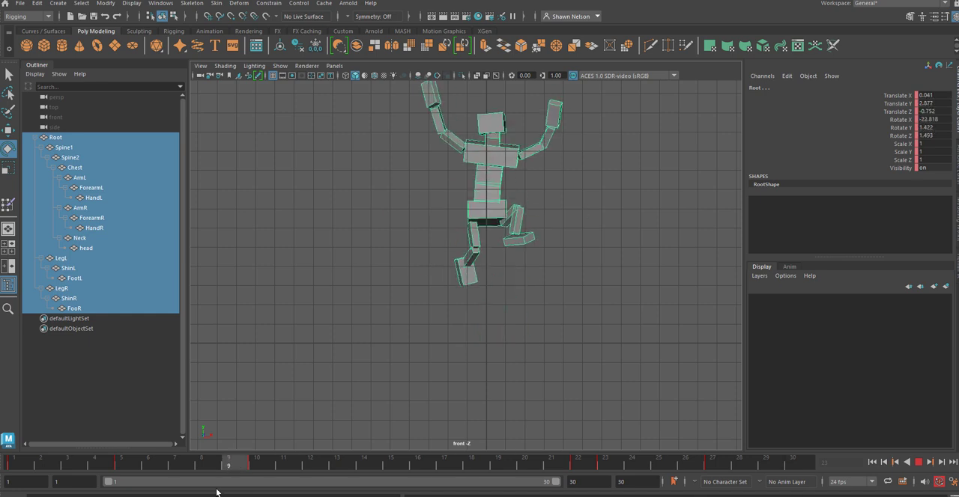
{"action": "mouse_move", "coordinate": [208, 465]}
{"action": "left_mouse_down"}
{"action": "mouse_move", "coordinate": [581, 464]}
{"action": "mouse_move", "coordinate": [16, 464]}
{"action": "left_mouse_up"}
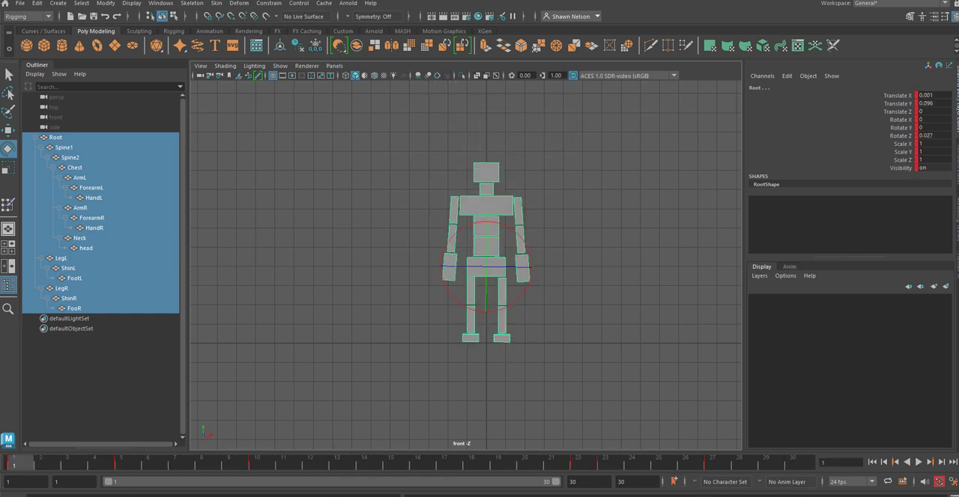